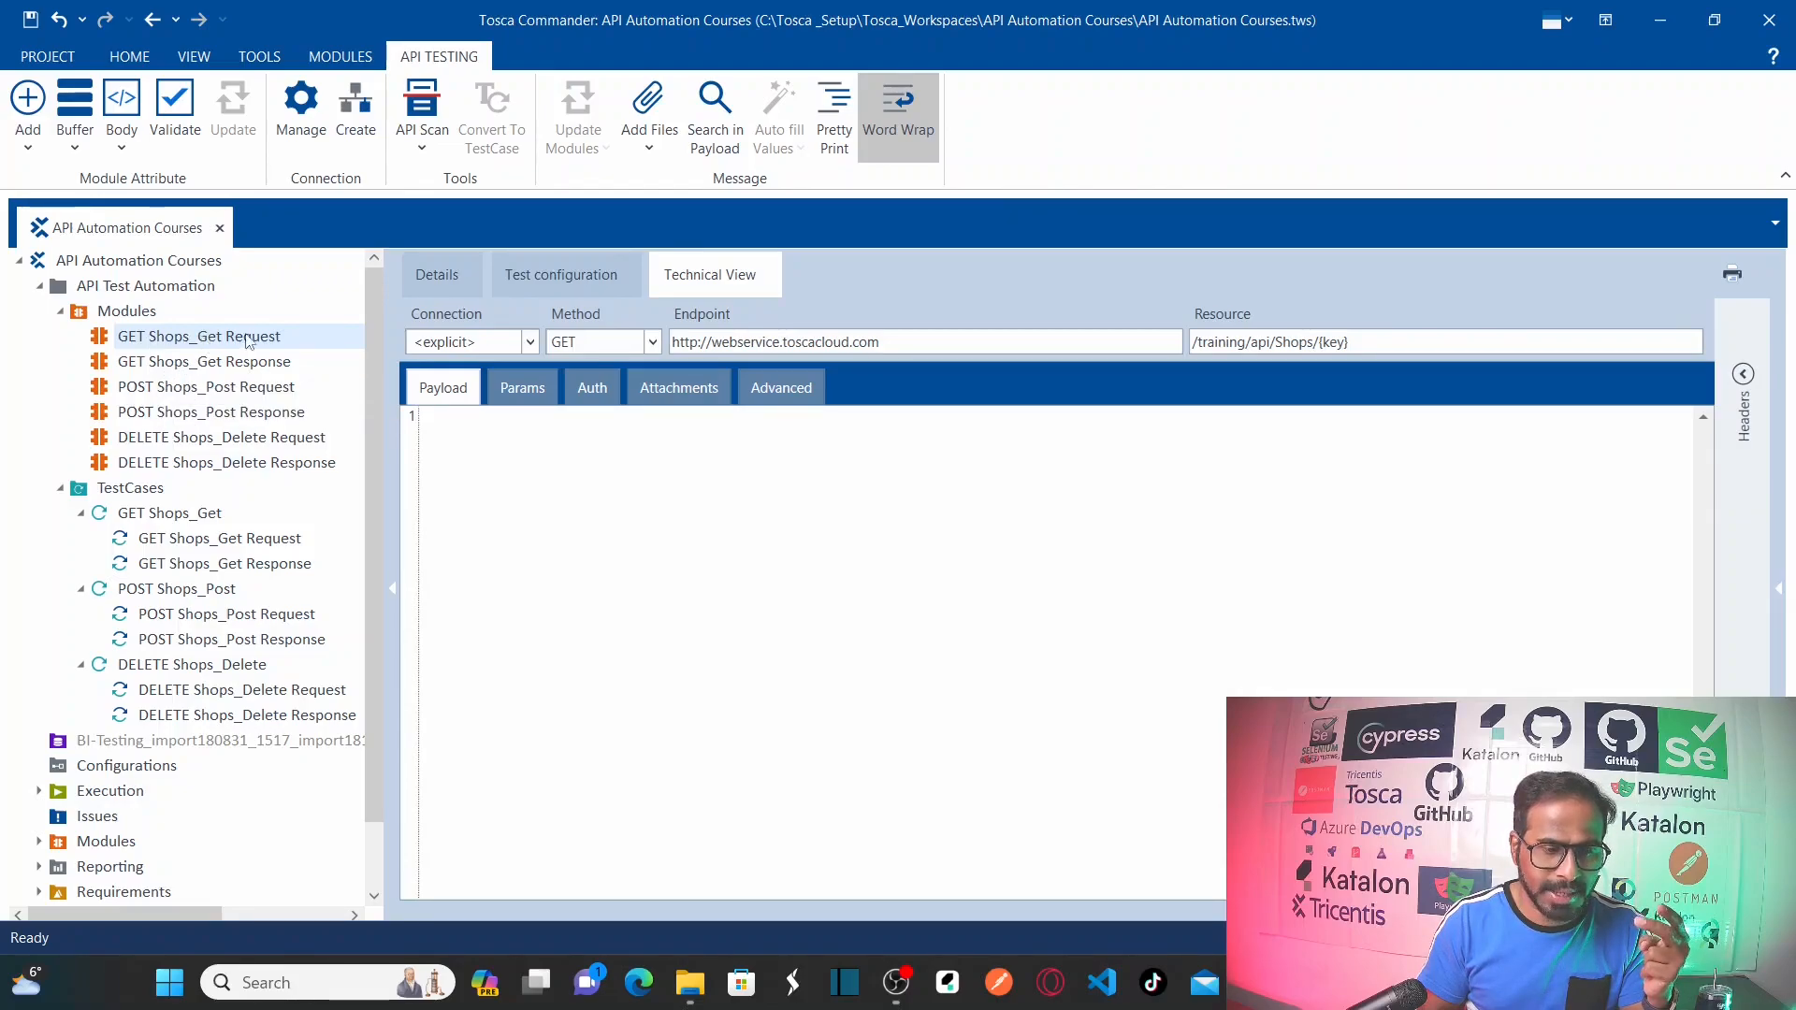
# Examine the technical views of the GET, POST and DELETE Shops modules, comparing request details with response payloads
pyautogui.click(206, 388)
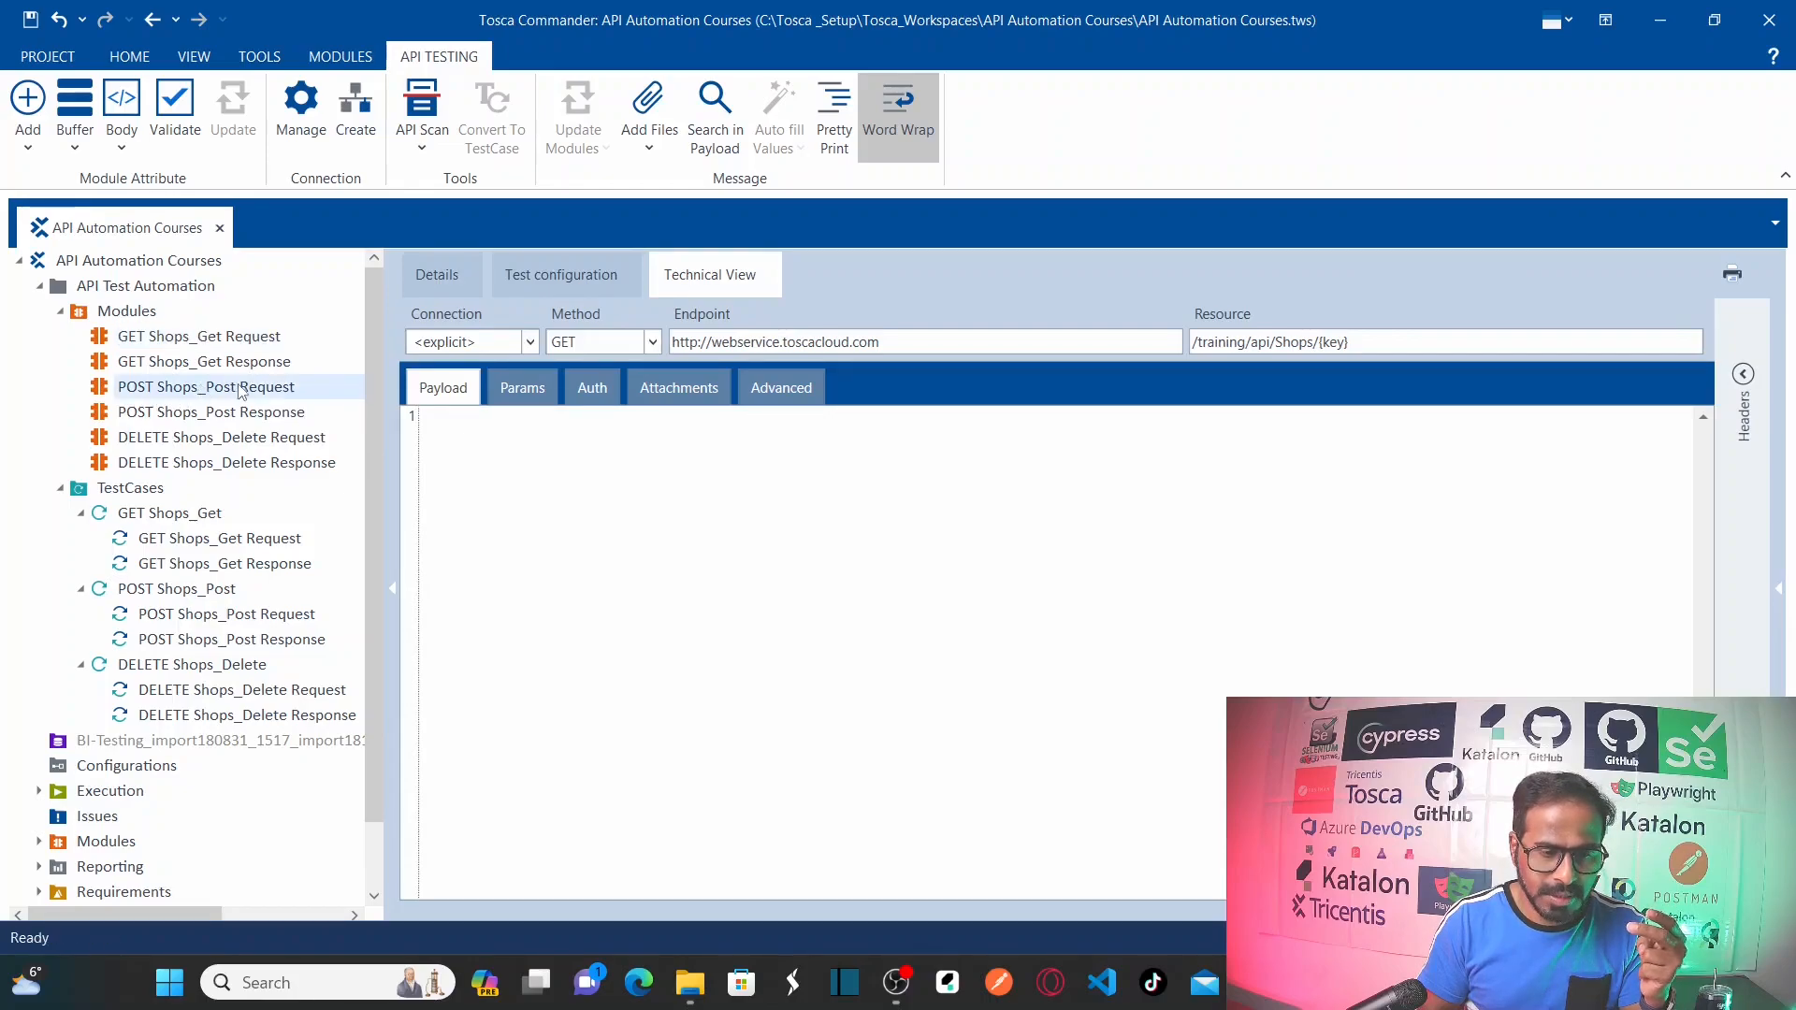
pyautogui.click(259, 419)
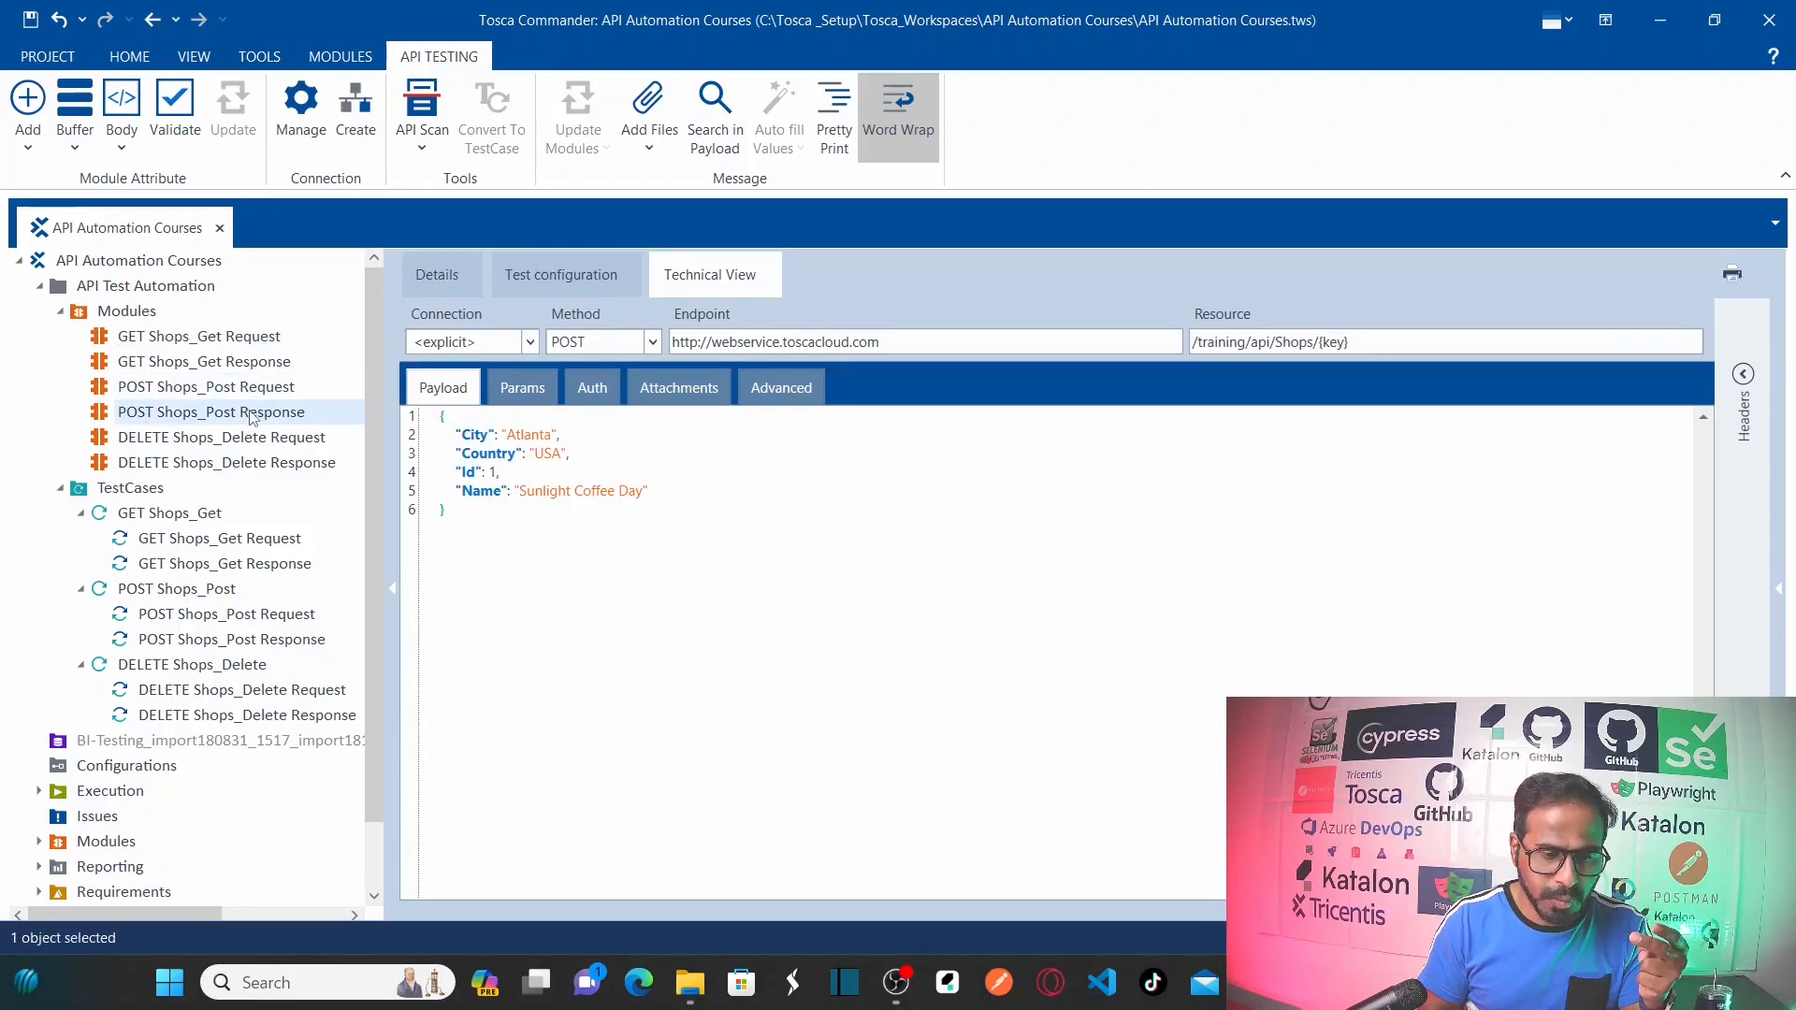
pyautogui.click(245, 440)
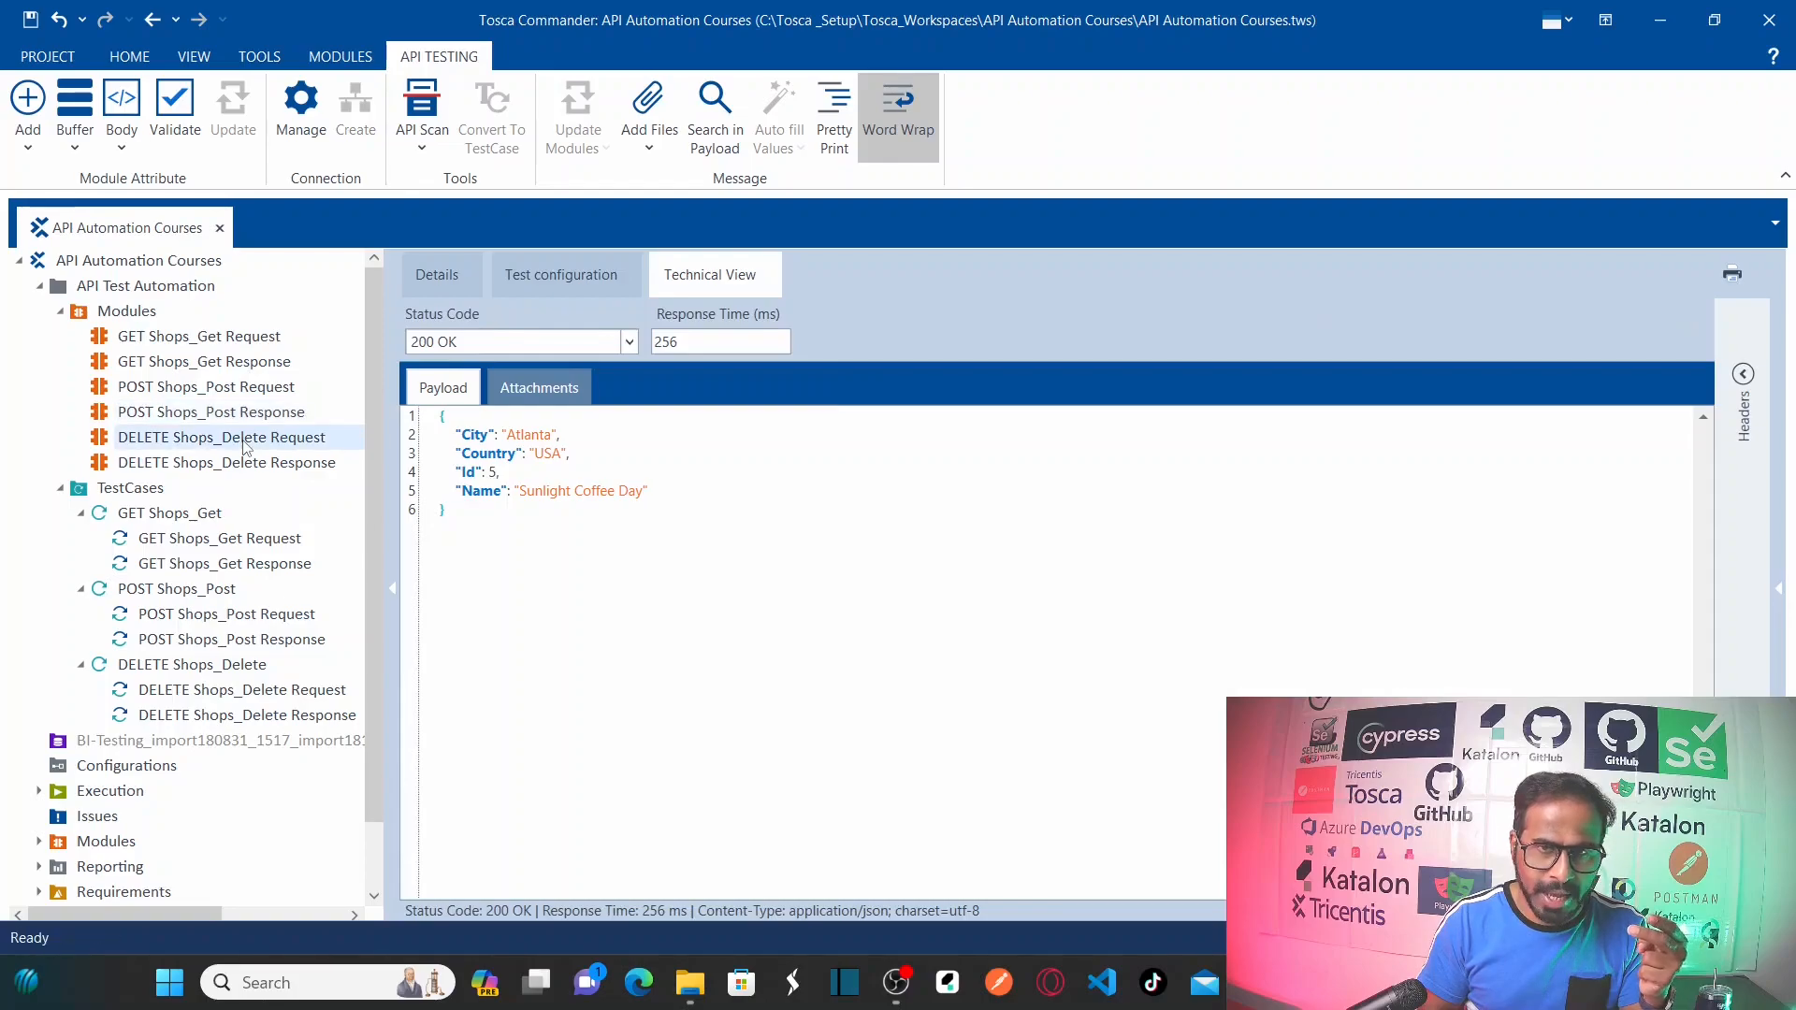
pyautogui.click(270, 464)
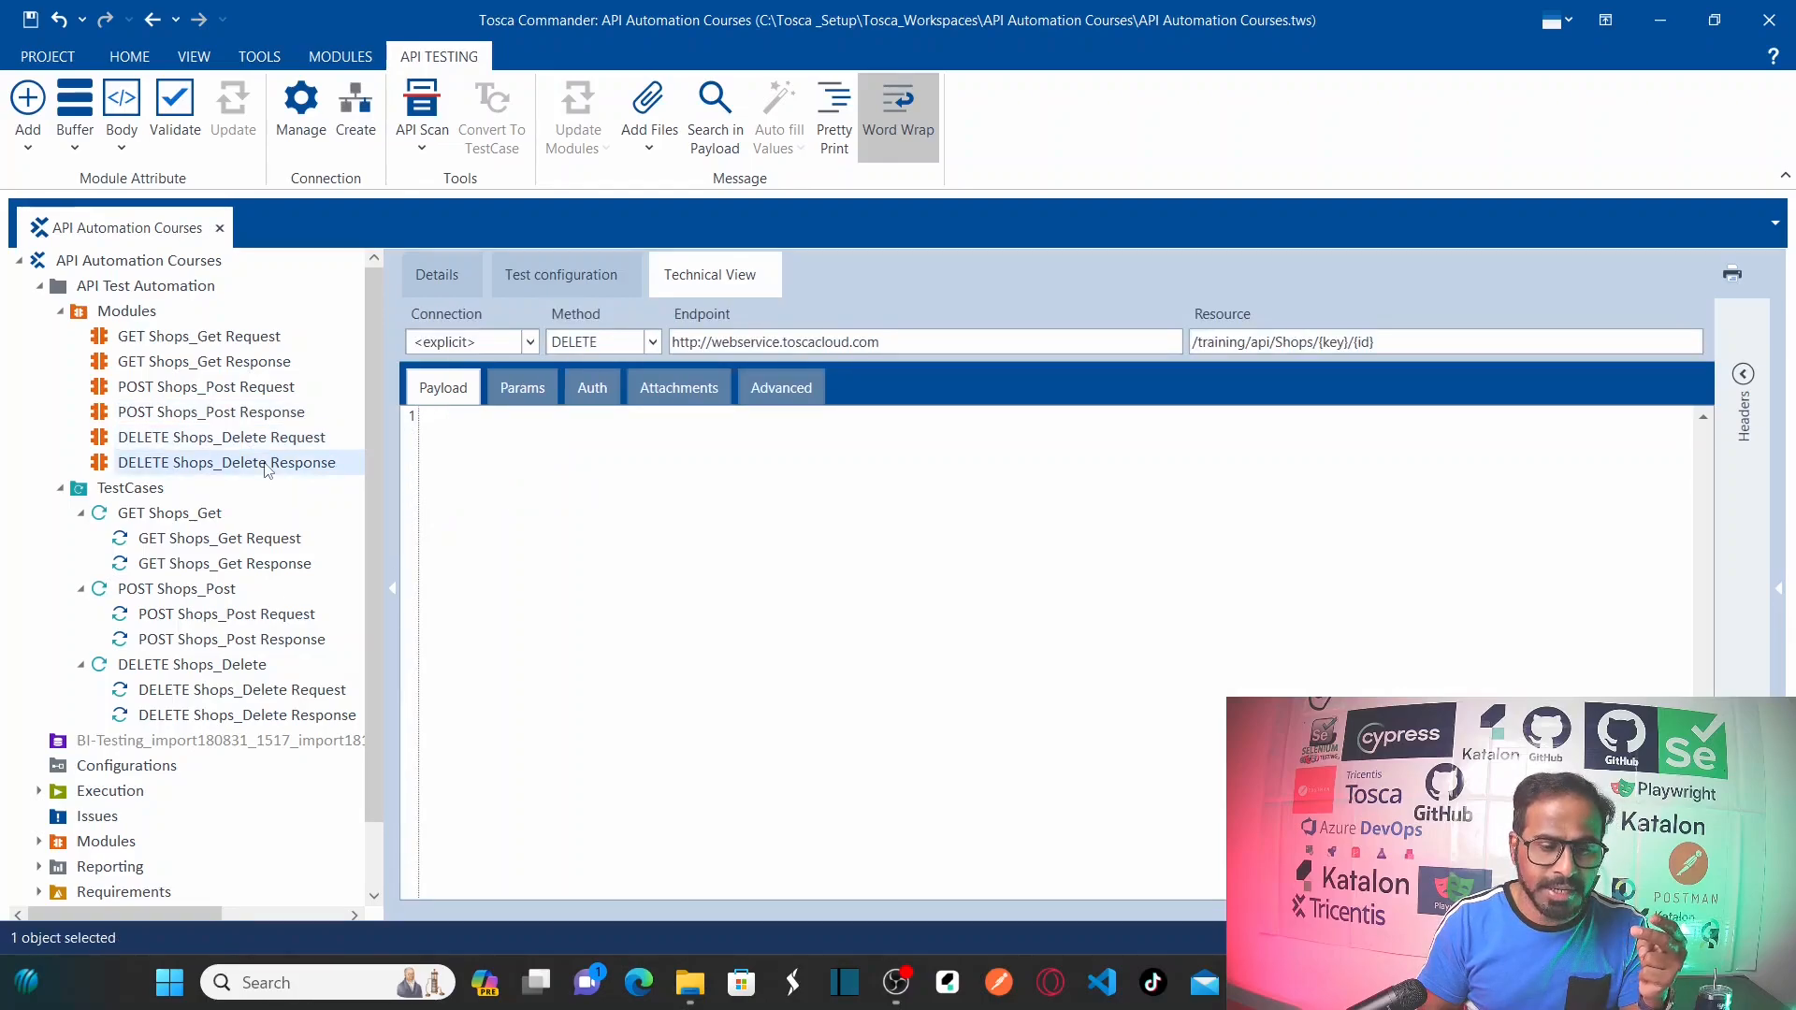
pyautogui.click(248, 338)
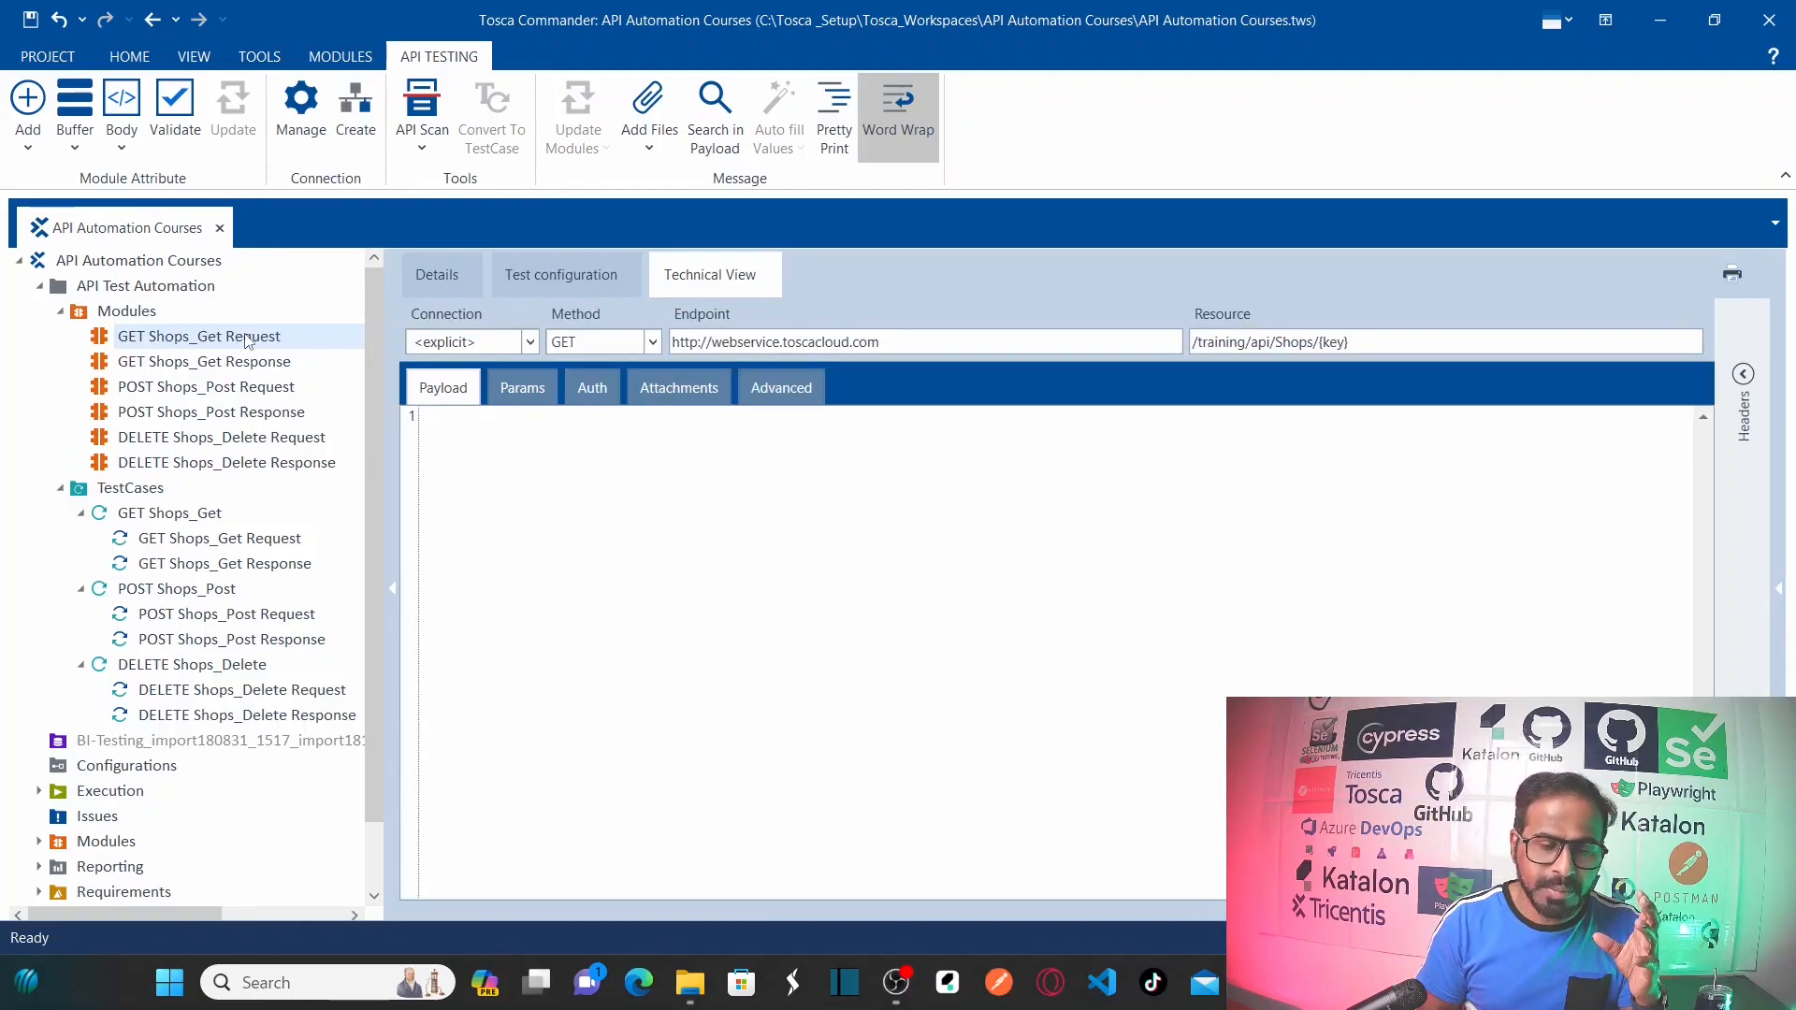
pyautogui.click(248, 363)
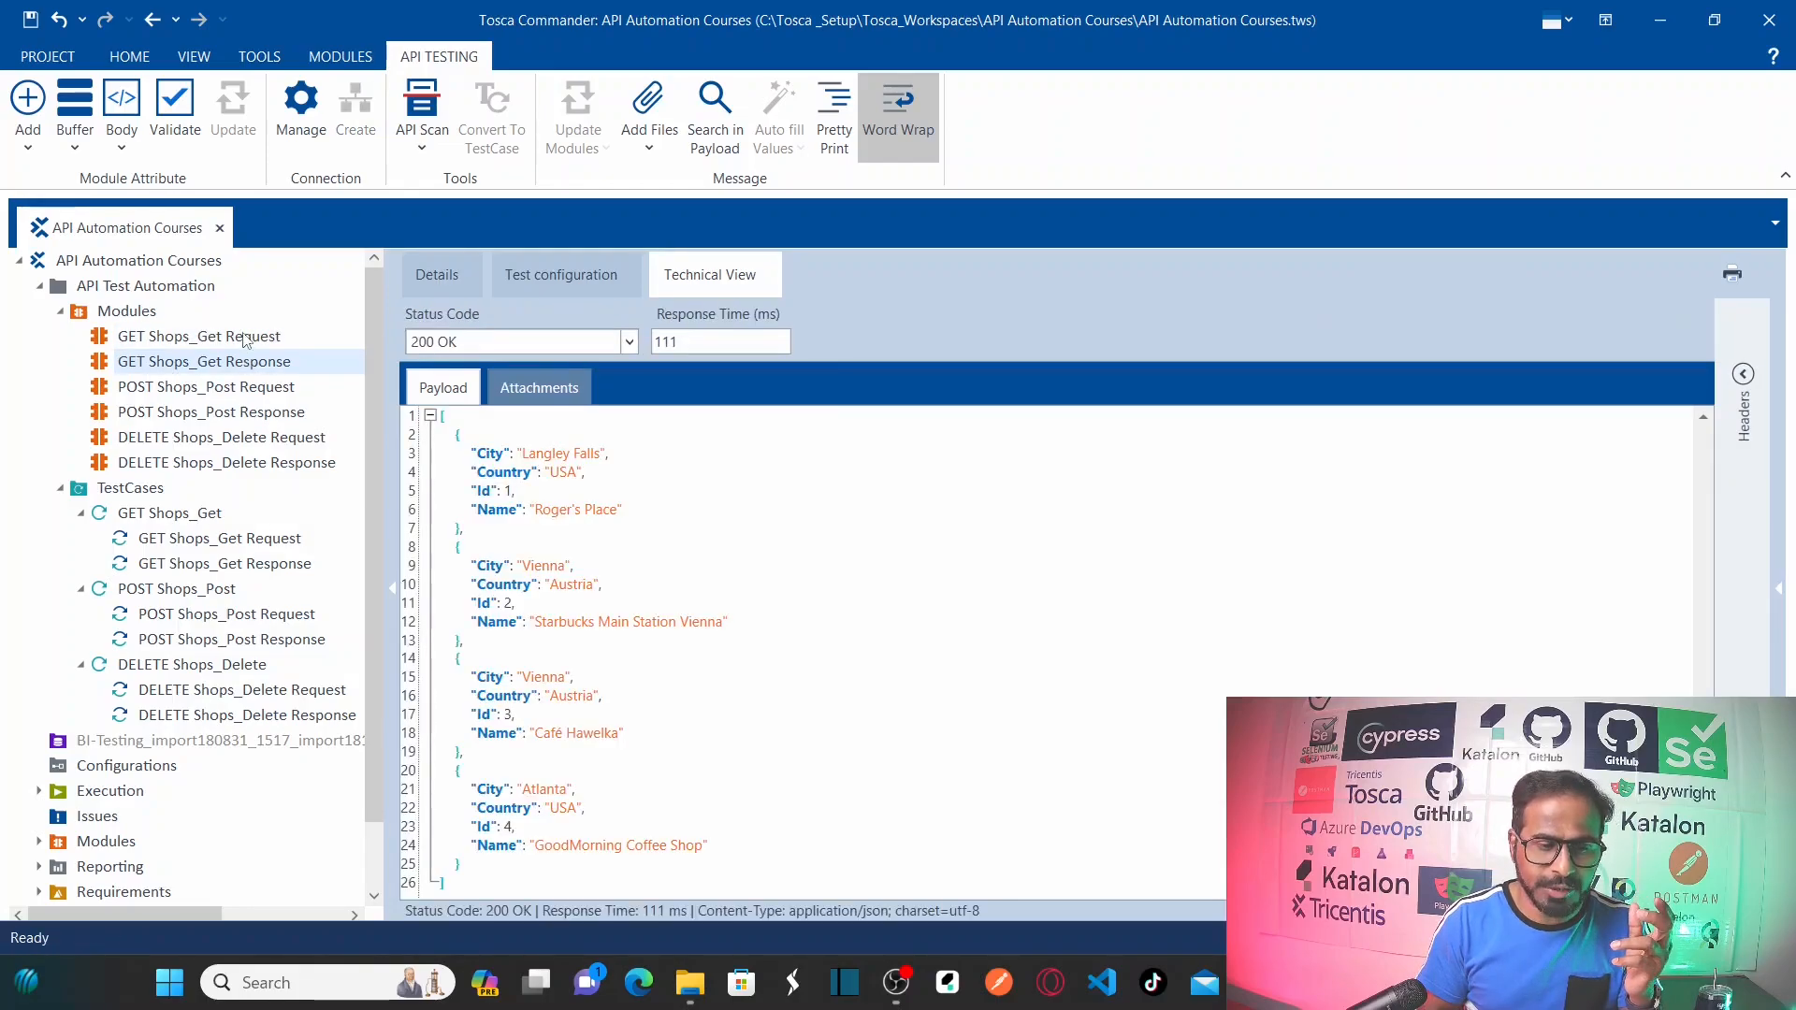
pyautogui.click(245, 339)
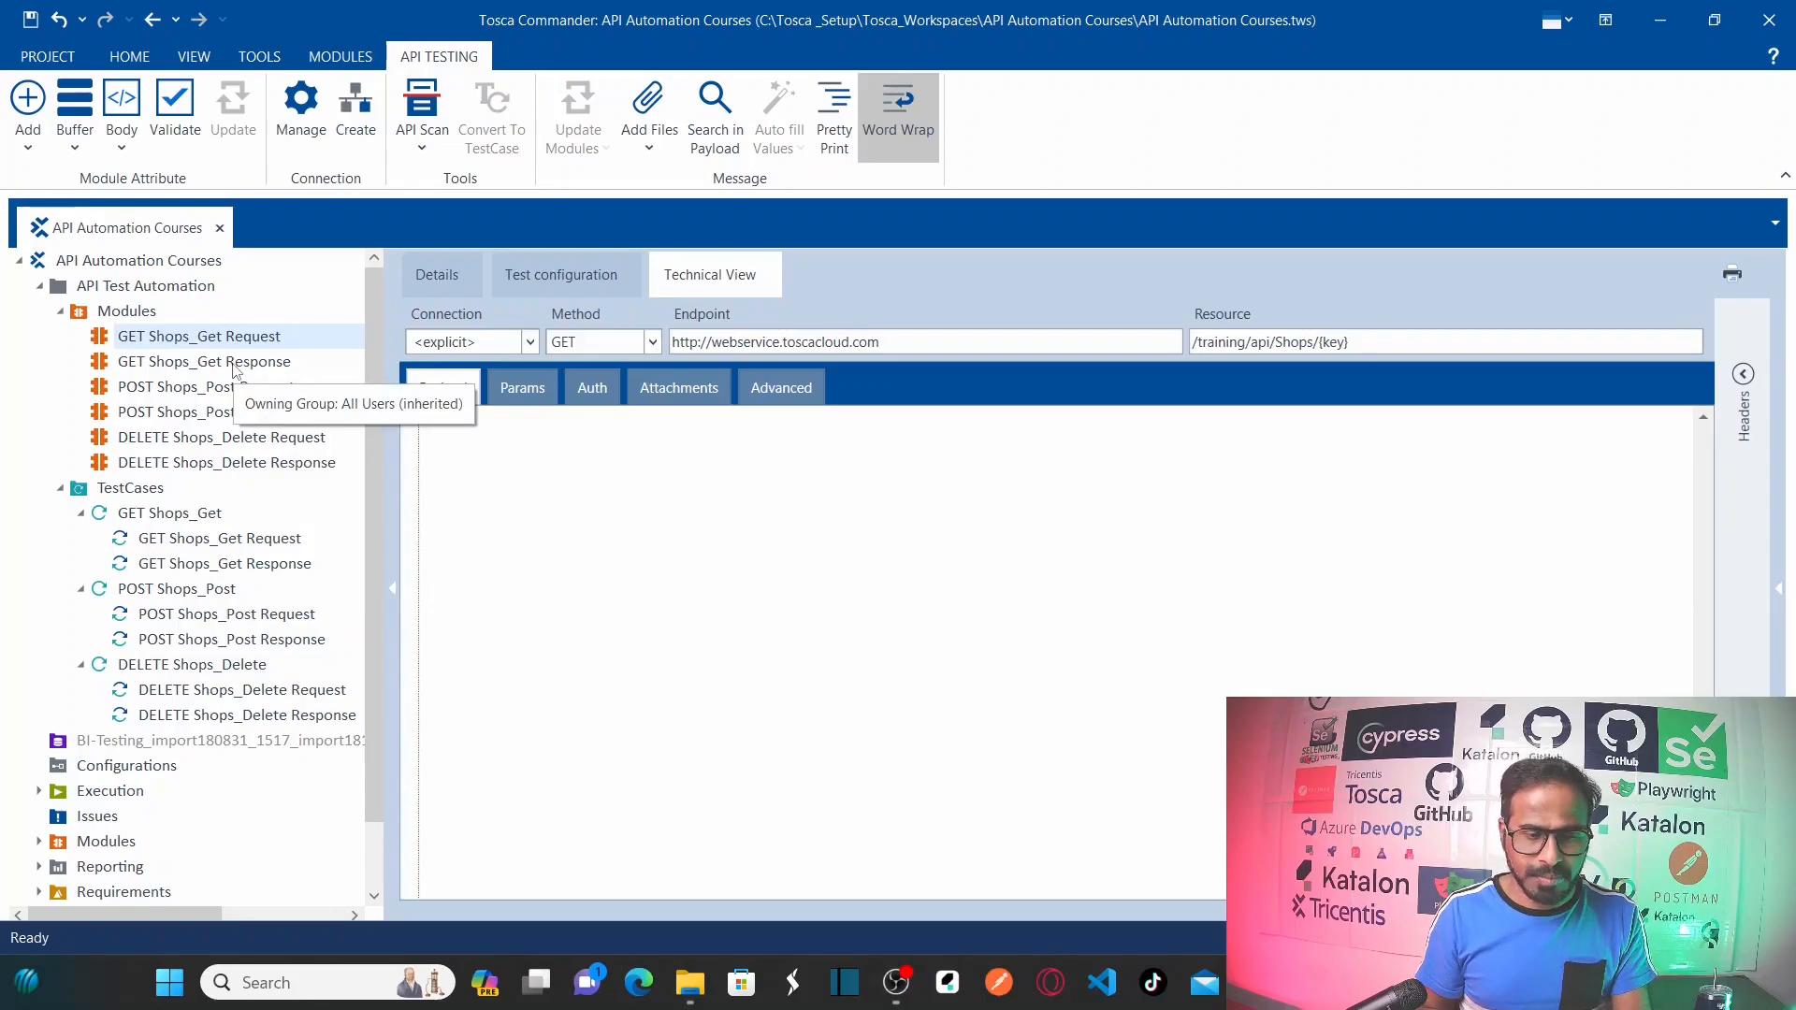
pyautogui.click(190, 365)
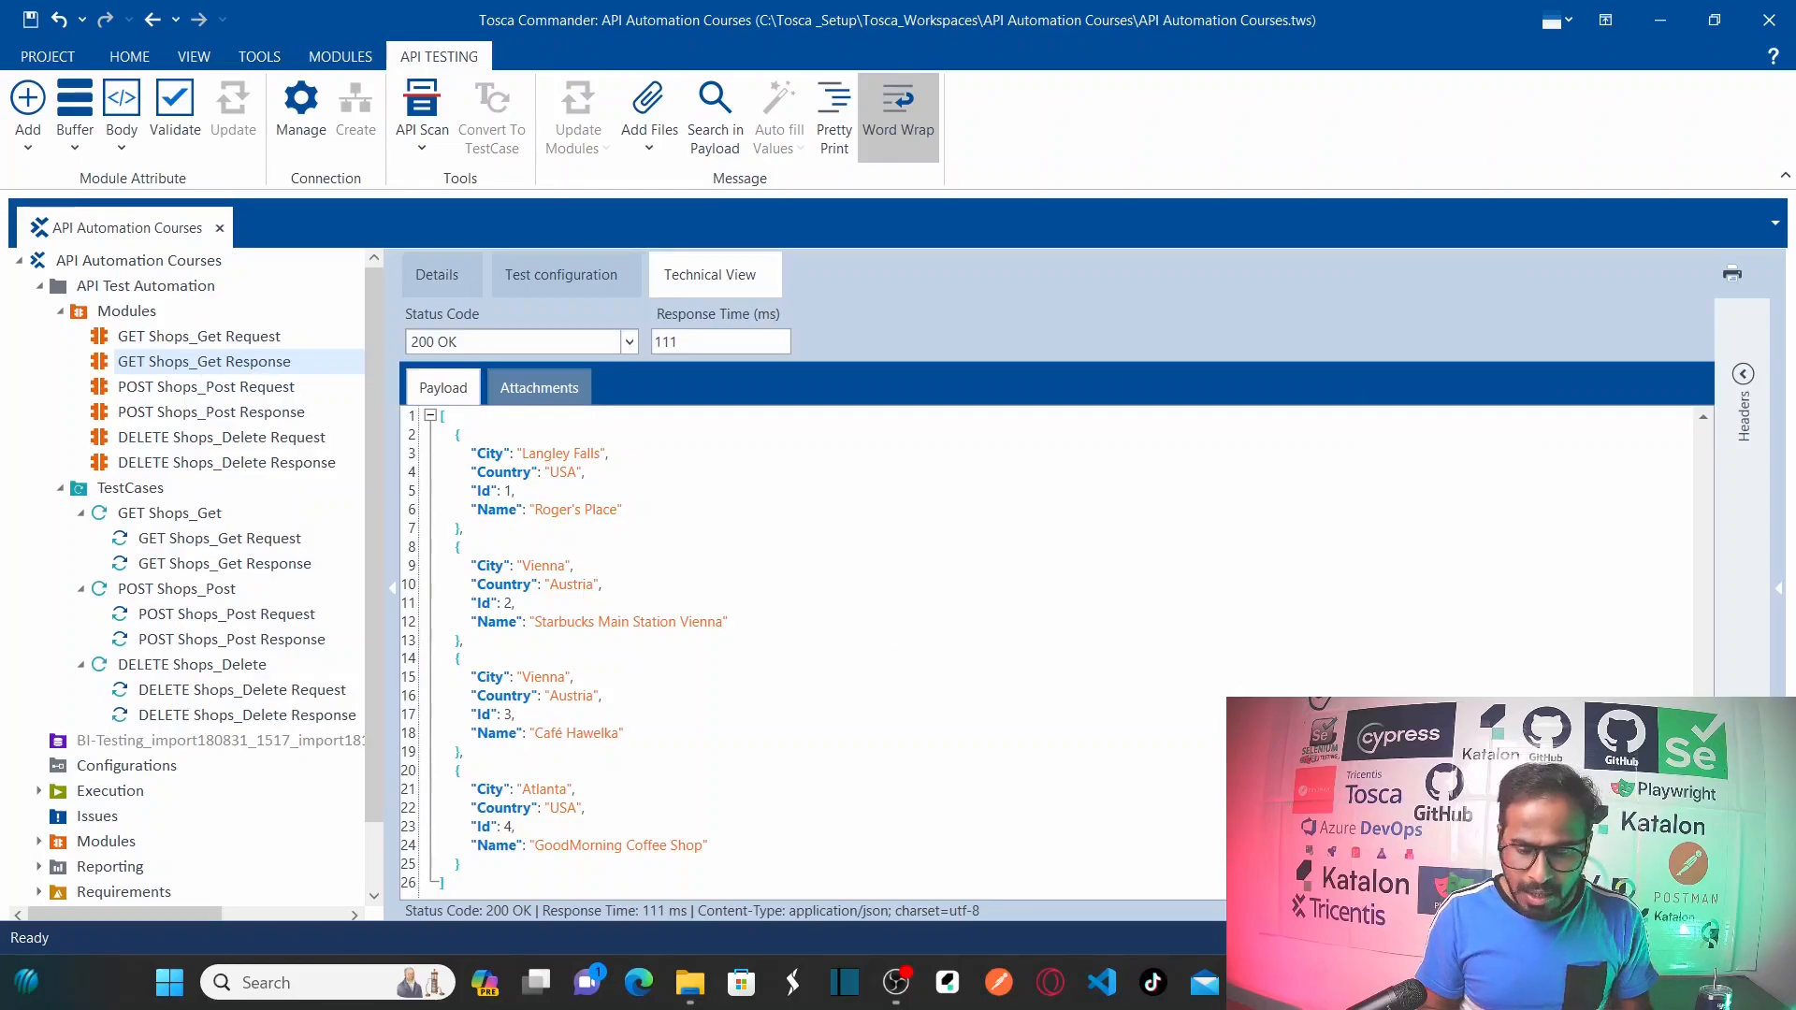
# Switch to Tosca API Scan and expand the /{key}/{id} resource under 01 Coffees
pyautogui.hotkey('alt', 'Tab')
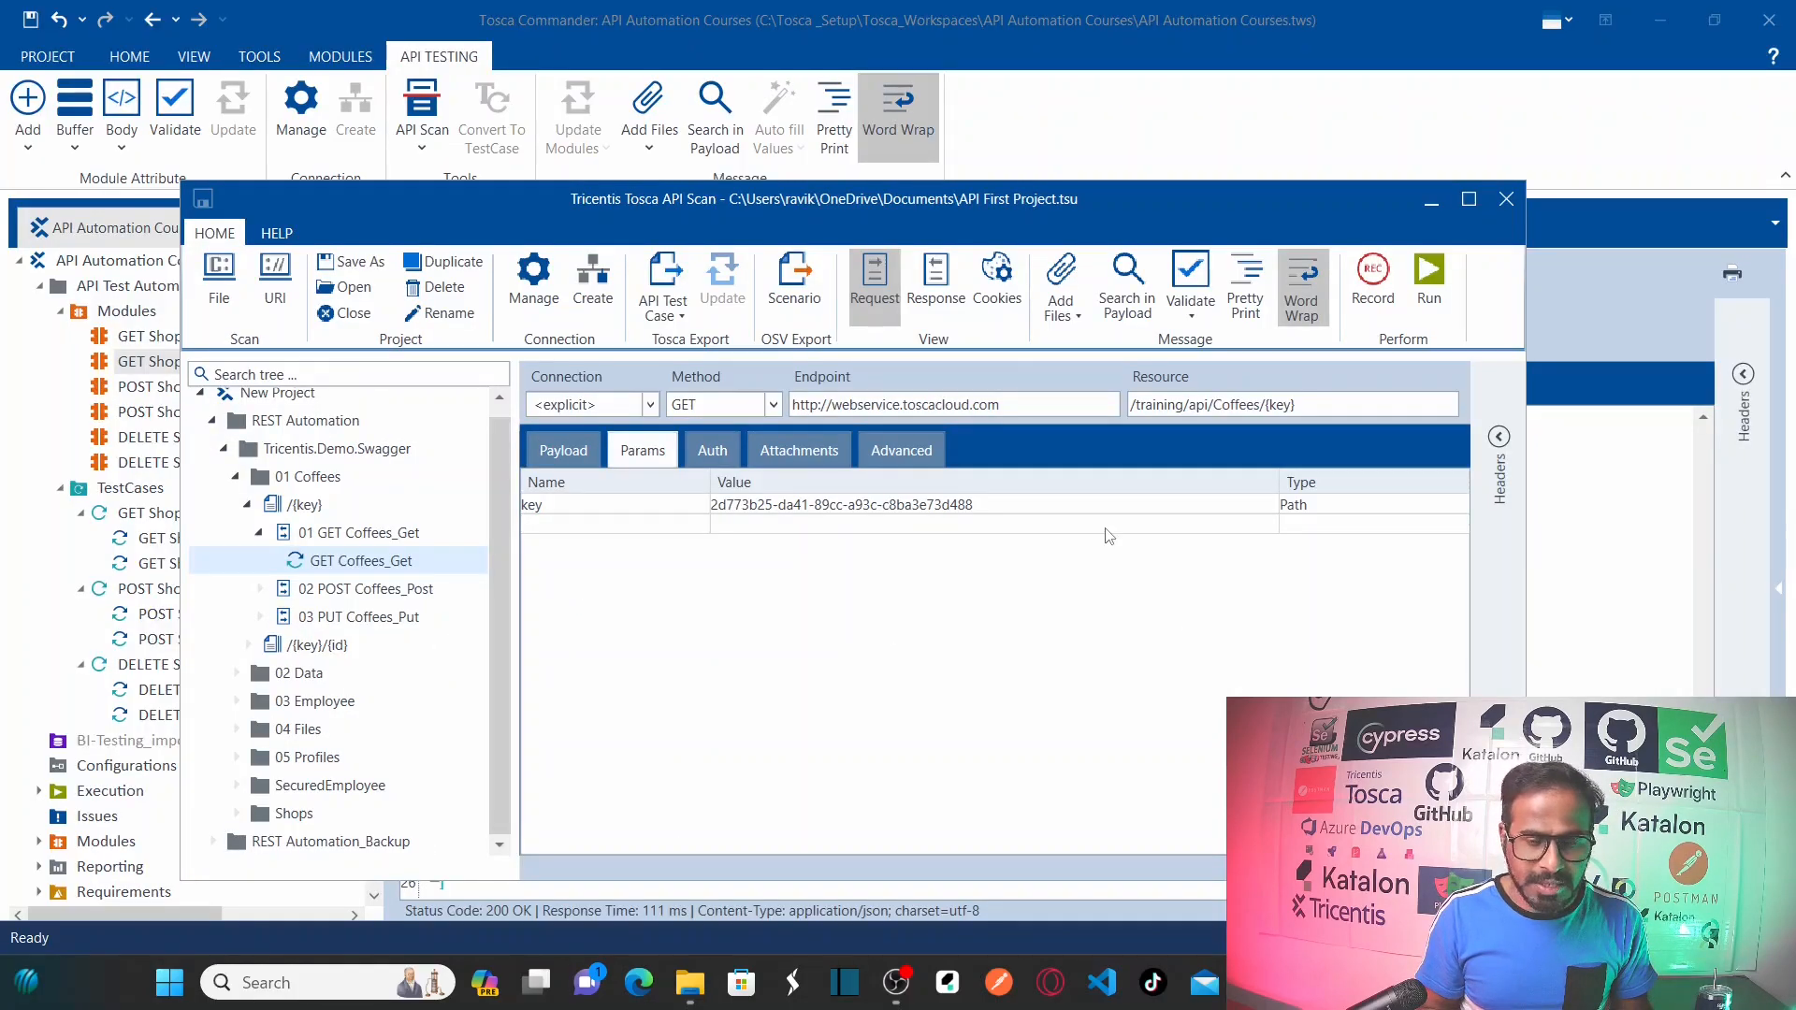
pyautogui.moveTo(796, 204); pyautogui.dragTo(962, 144)
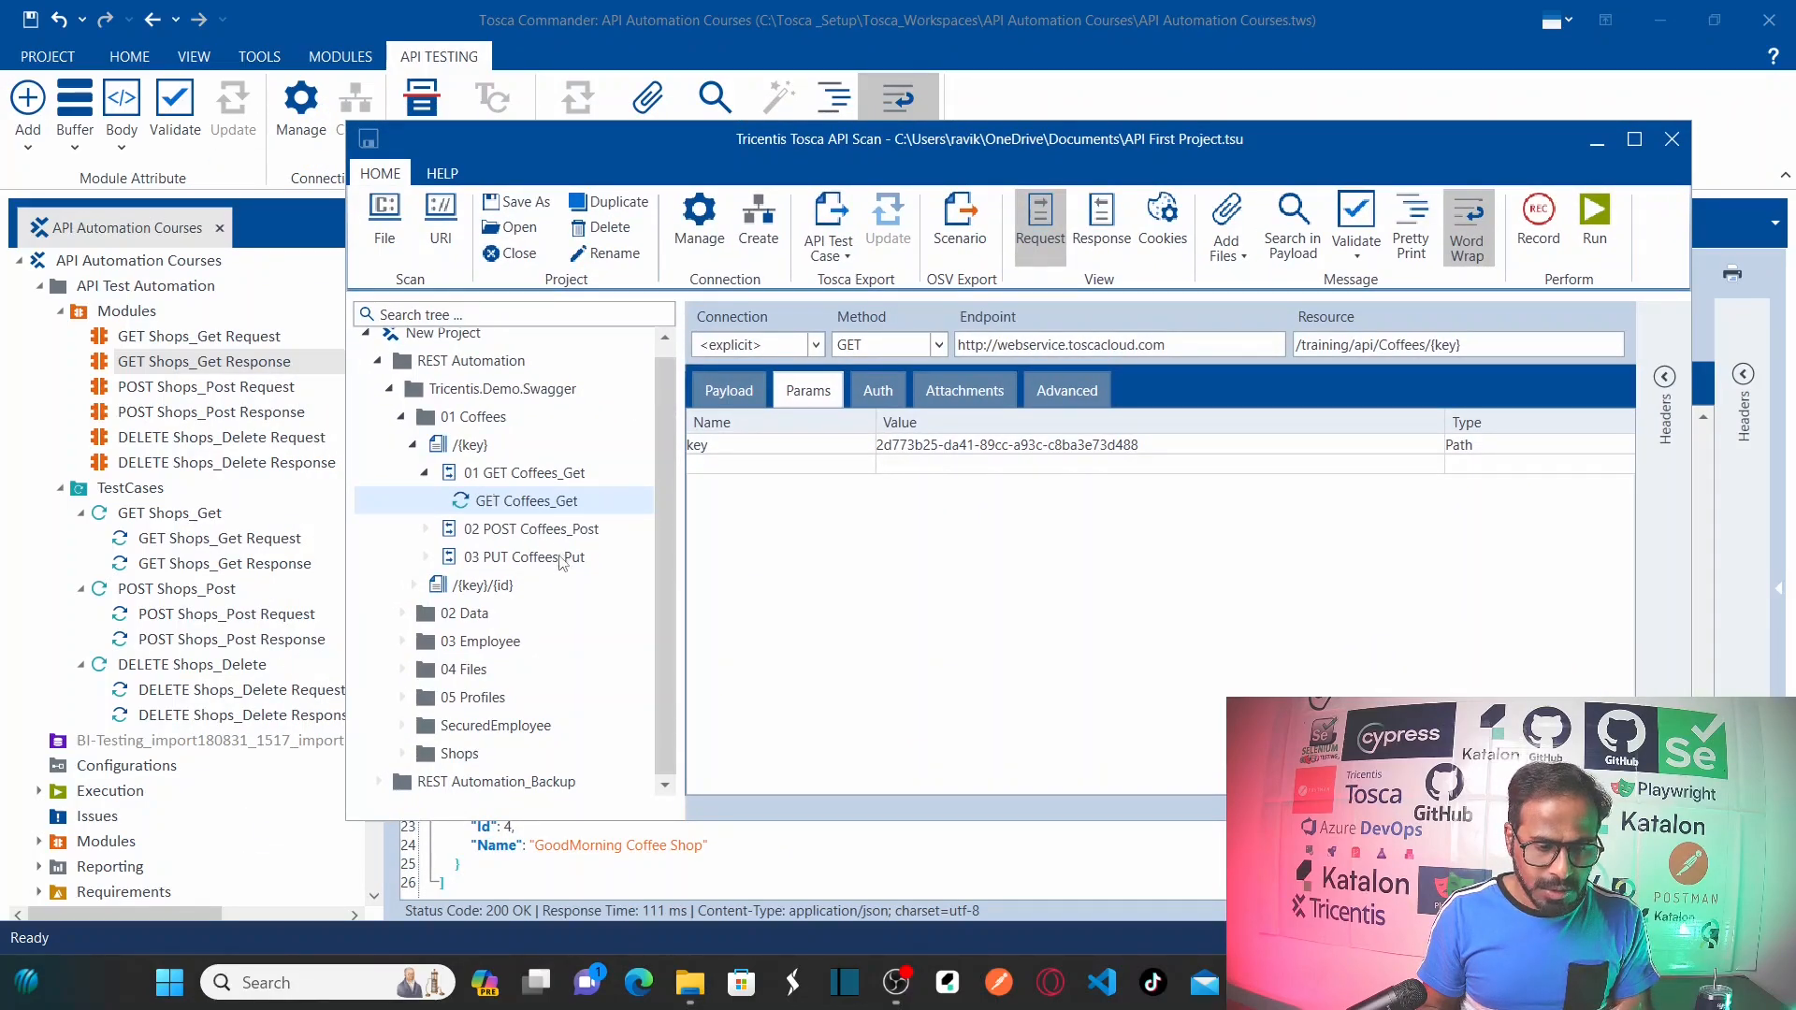
pyautogui.click(421, 595)
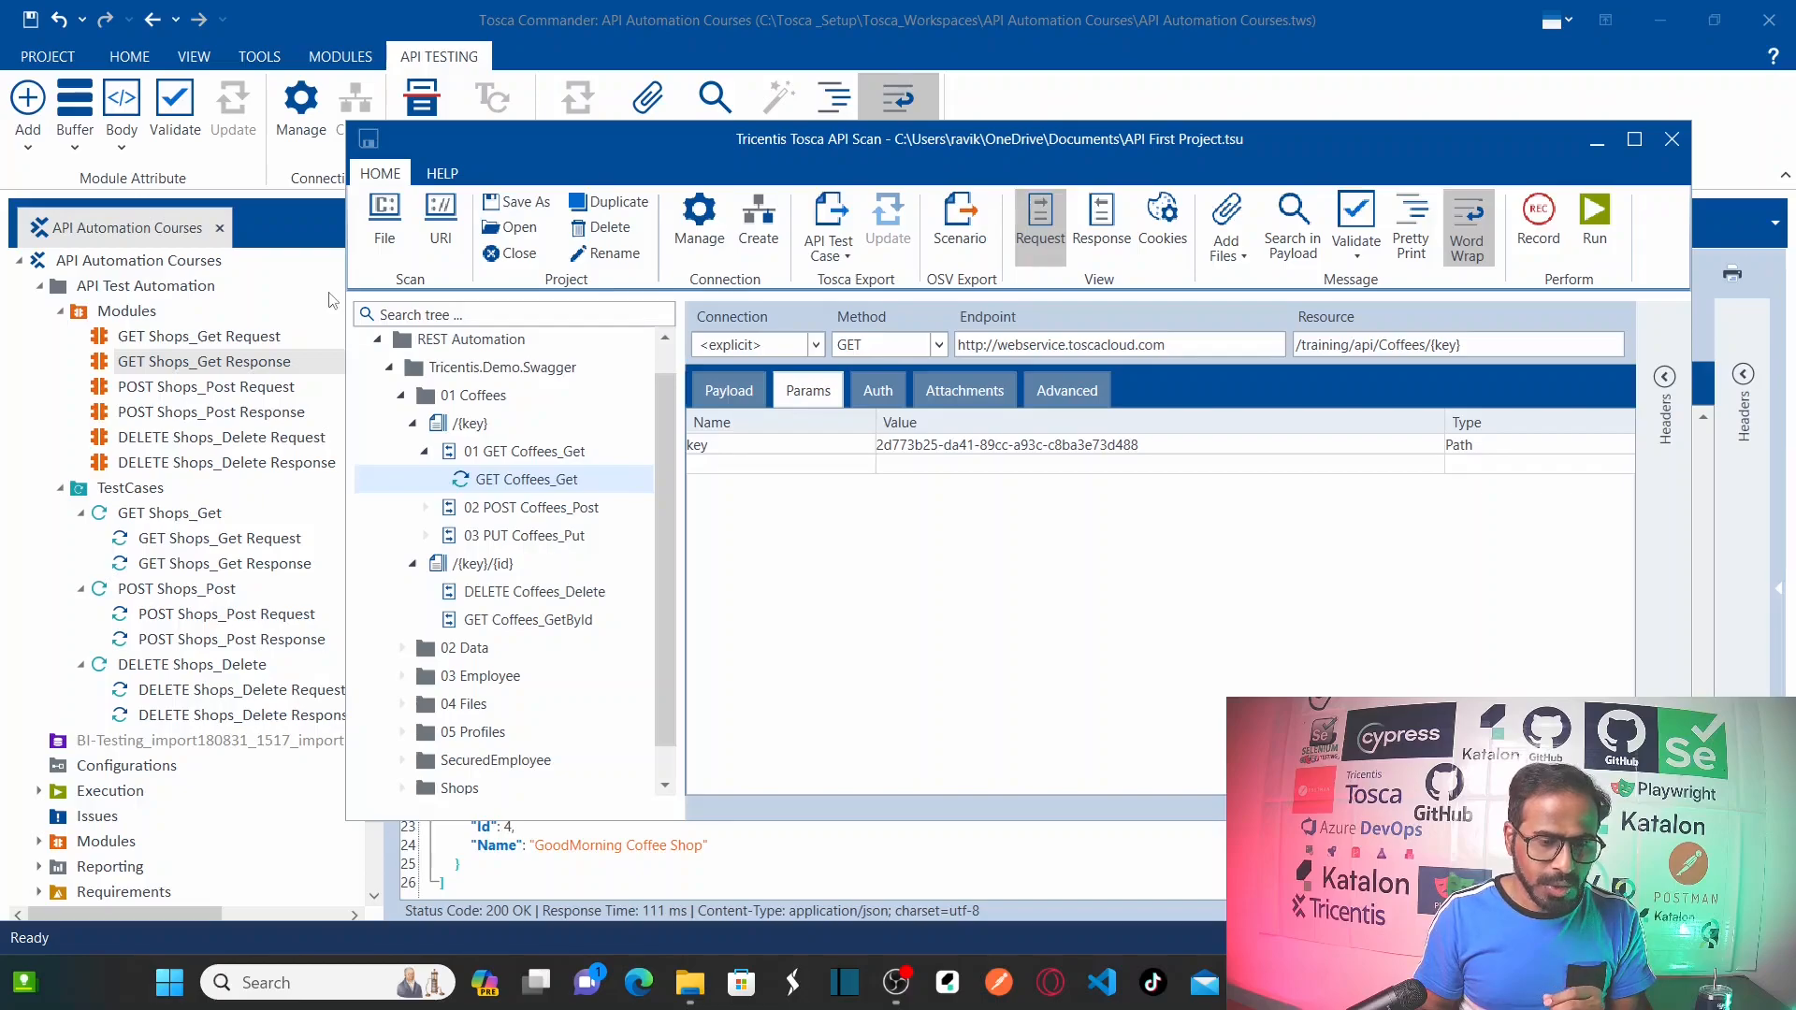
# Return to Tosca Commander and examine the GET, POST and DELETE Shops requests, including their path parameters, and the DELETE response
pyautogui.click(208, 338)
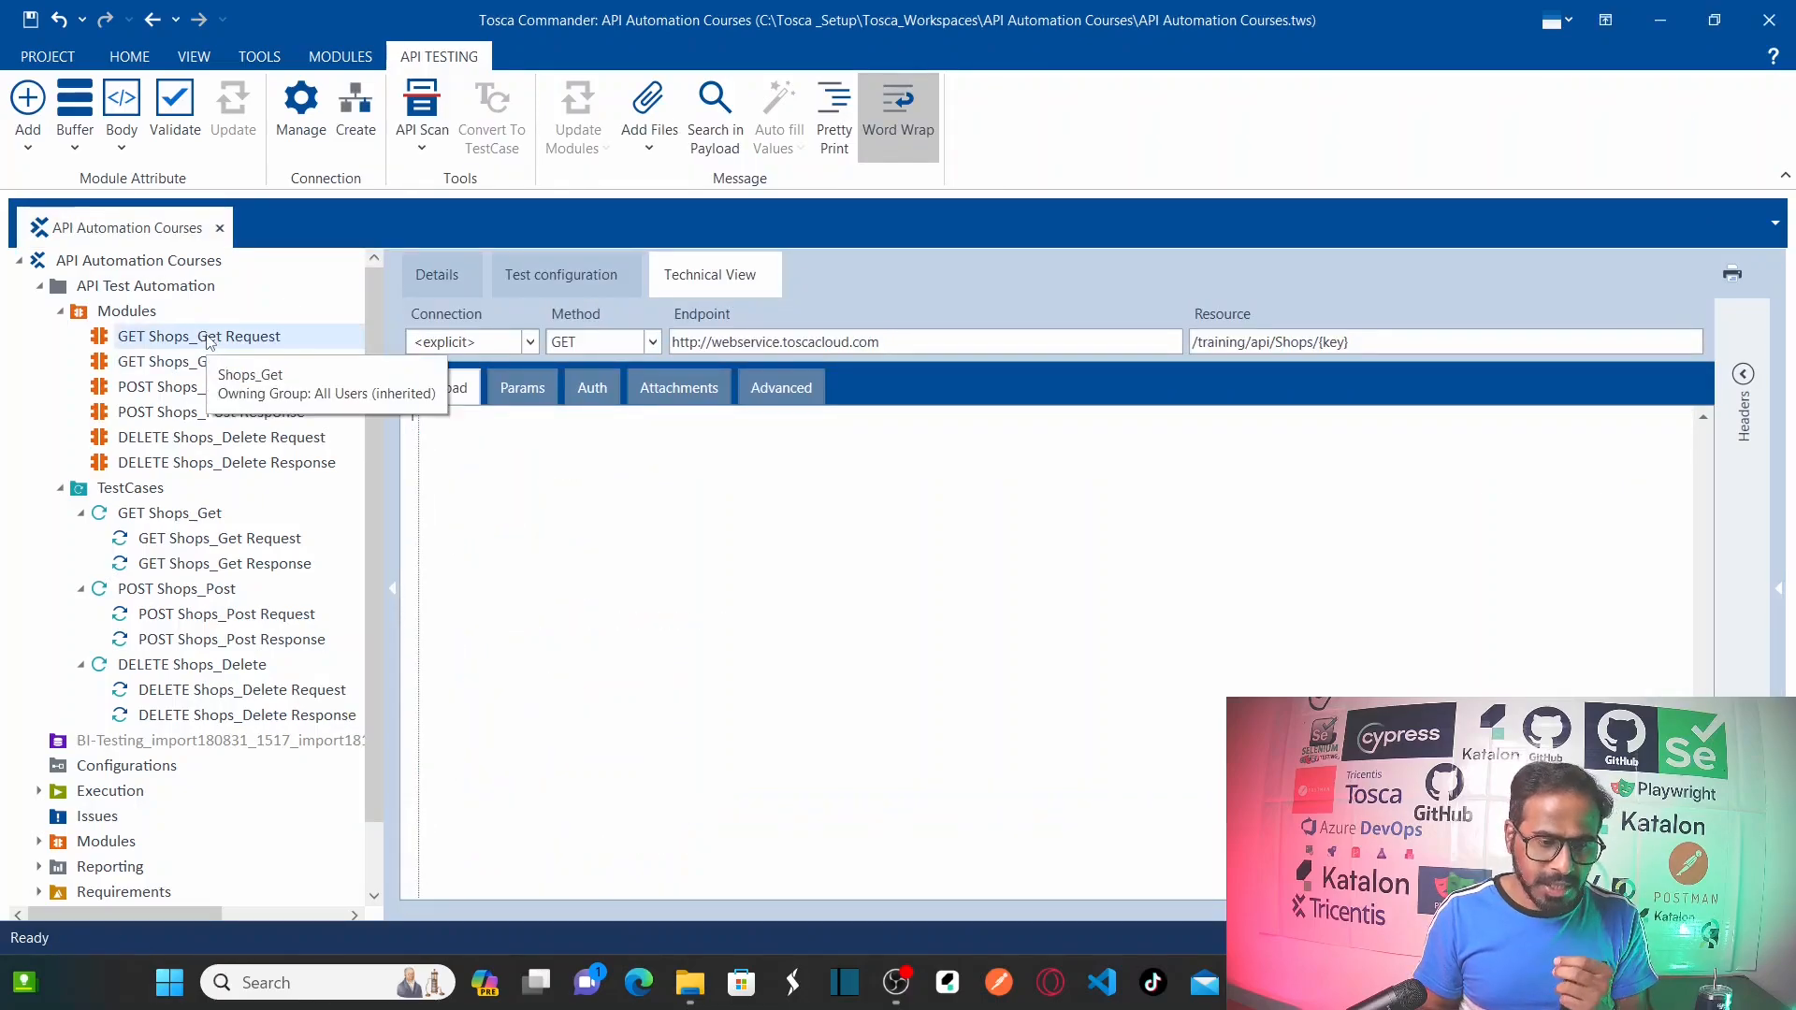
pyautogui.click(178, 395)
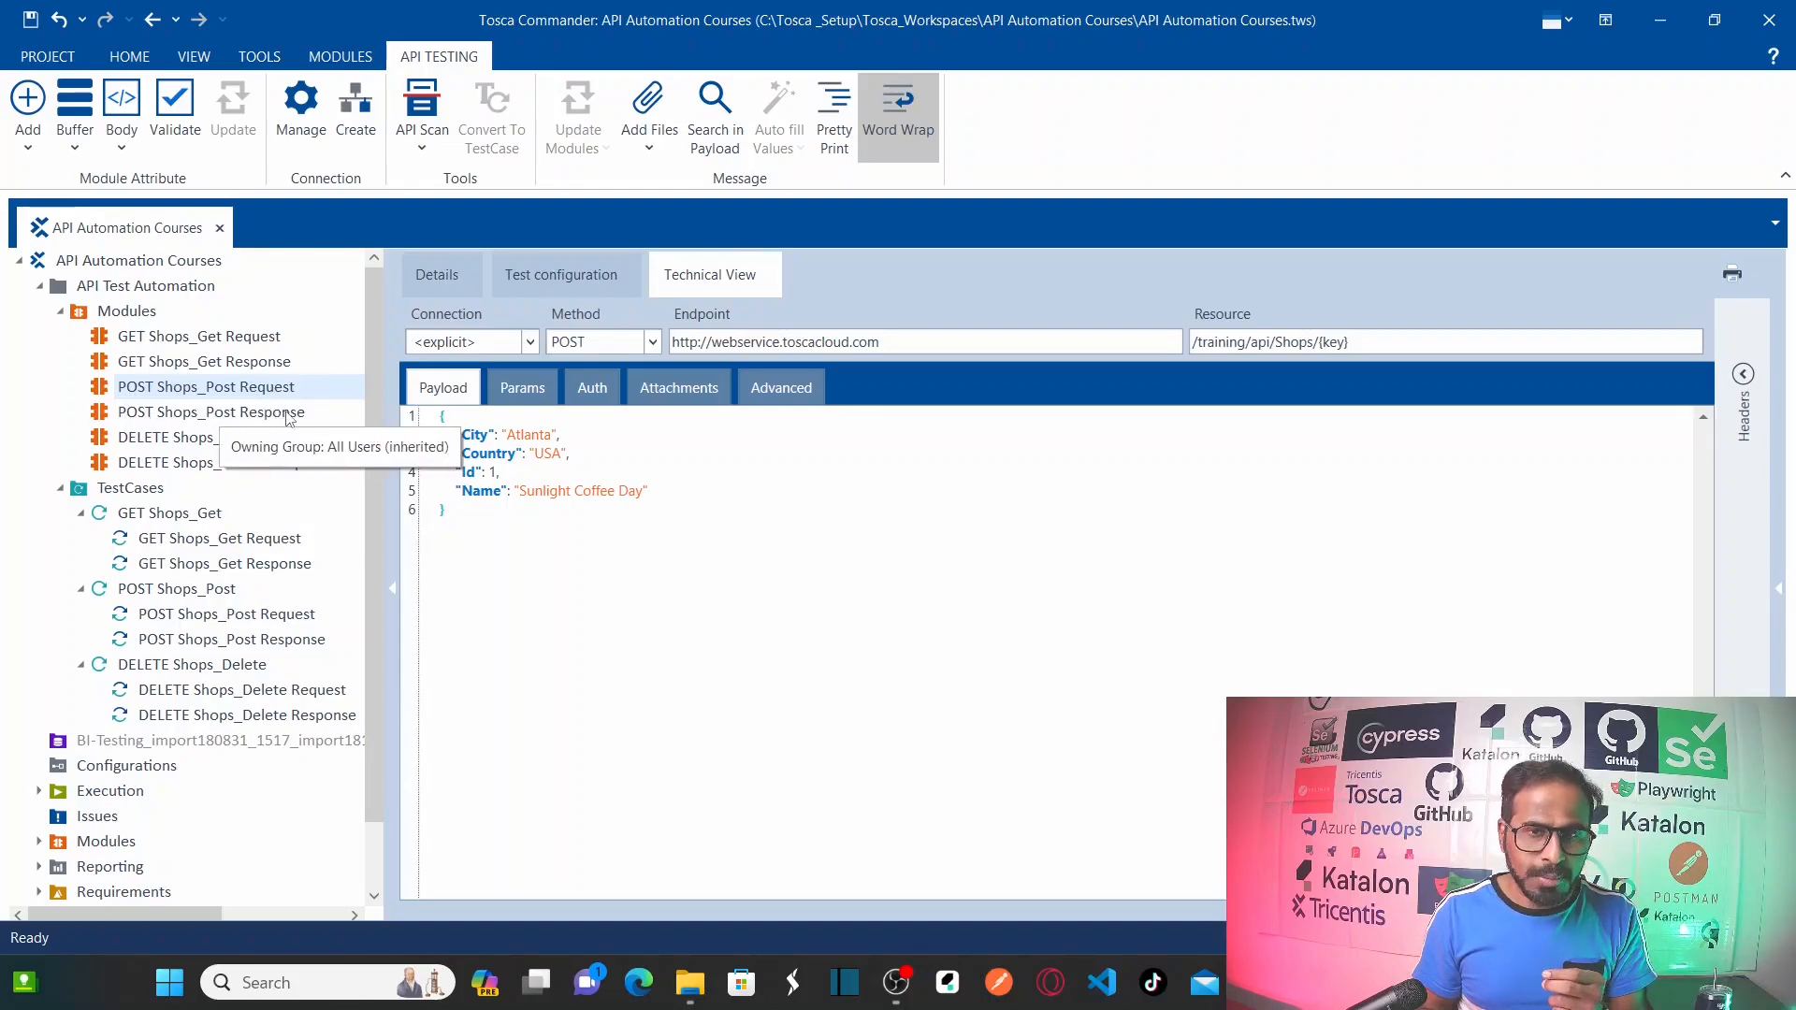
pyautogui.click(164, 338)
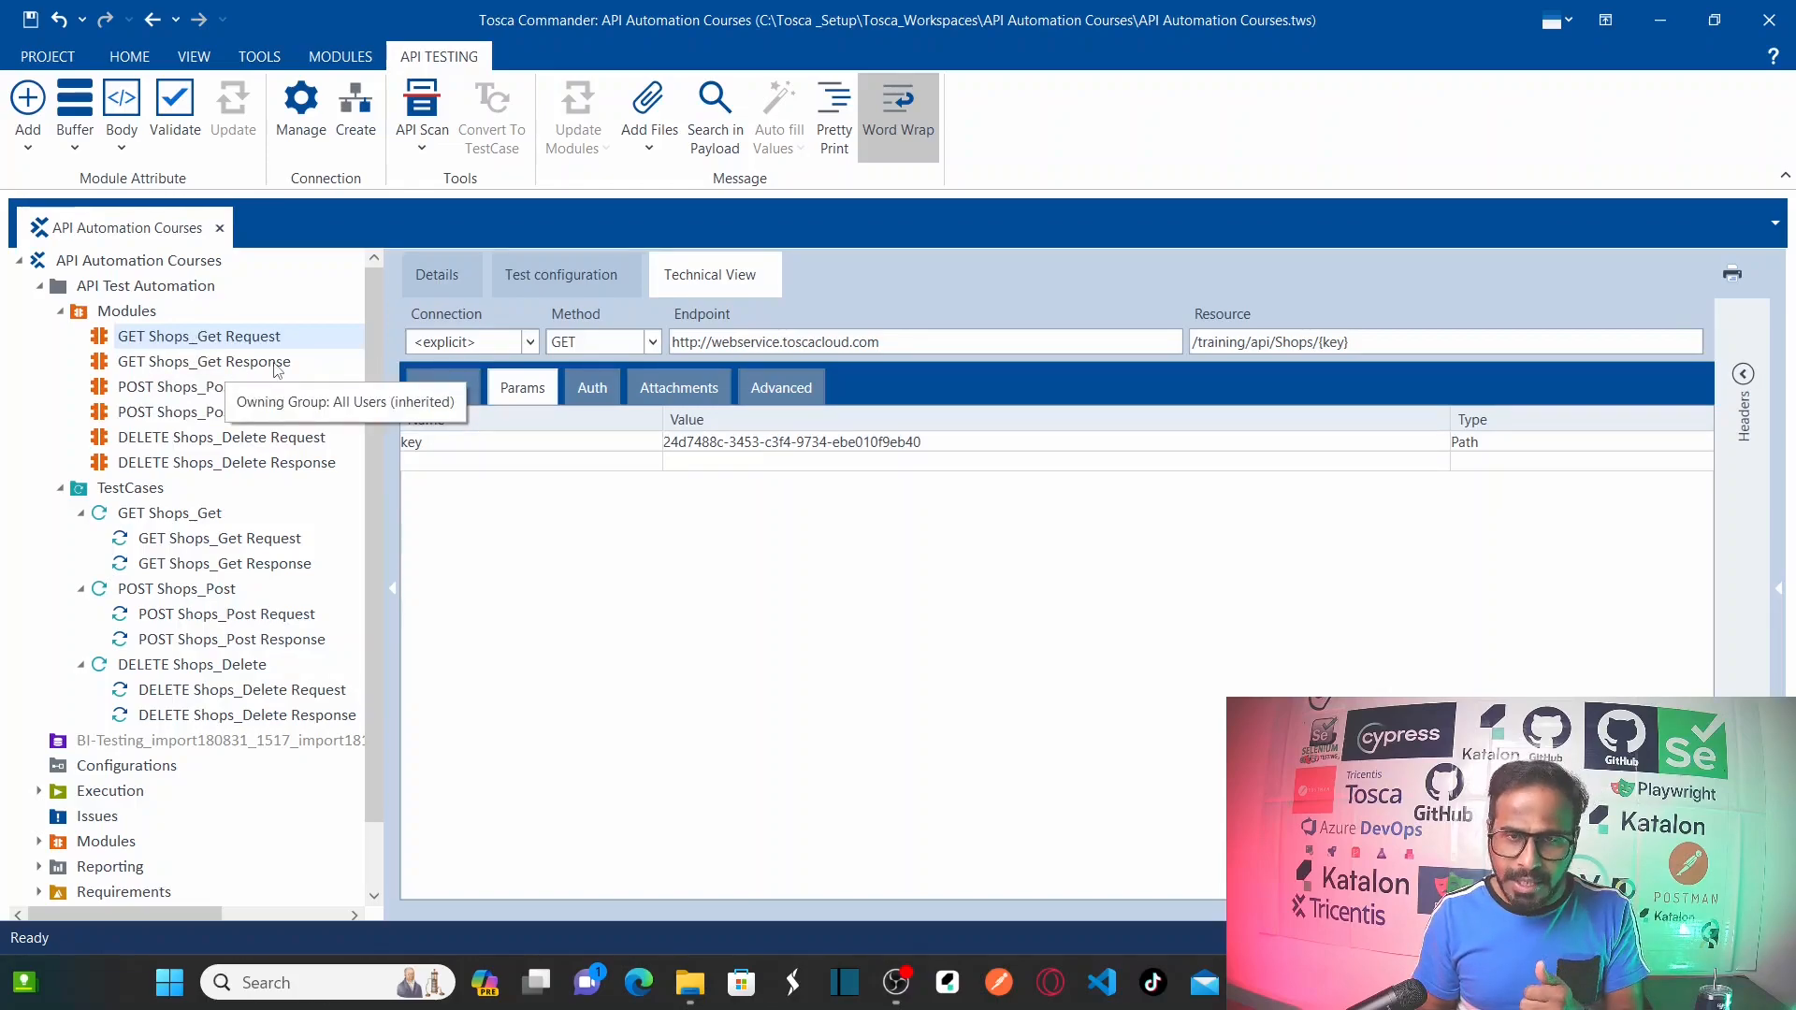
pyautogui.click(170, 440)
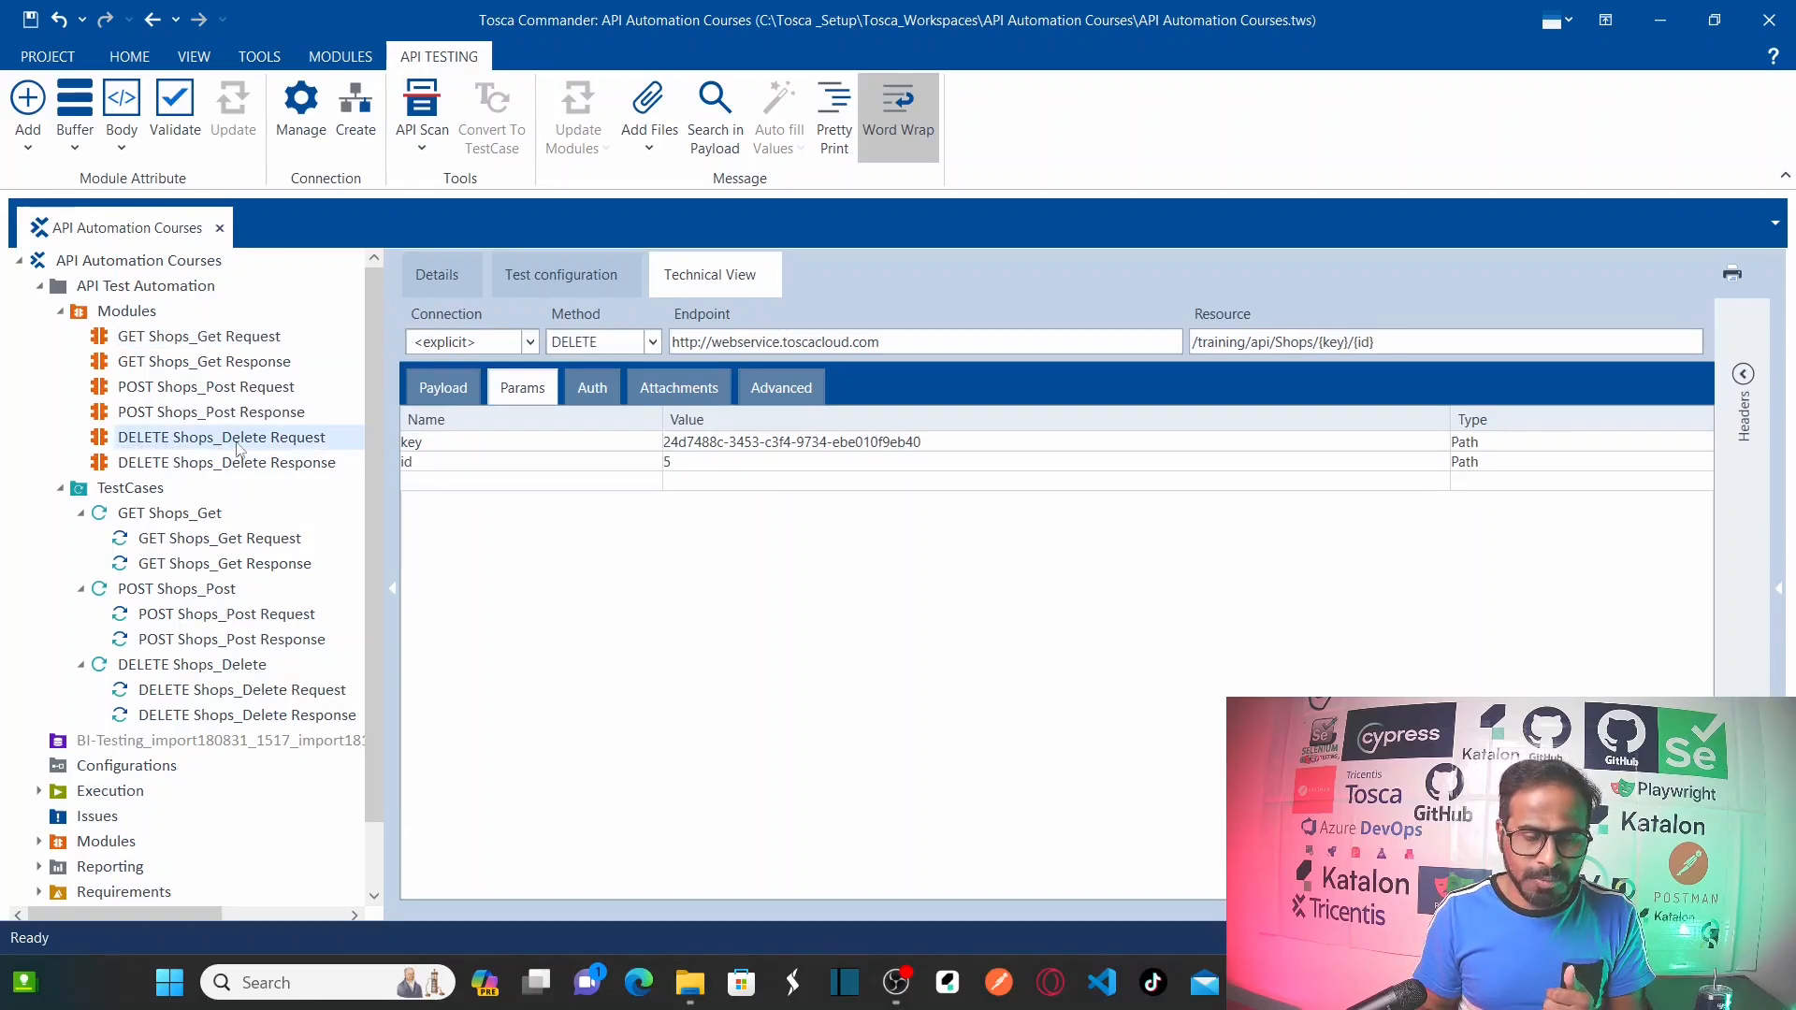
pyautogui.click(159, 472)
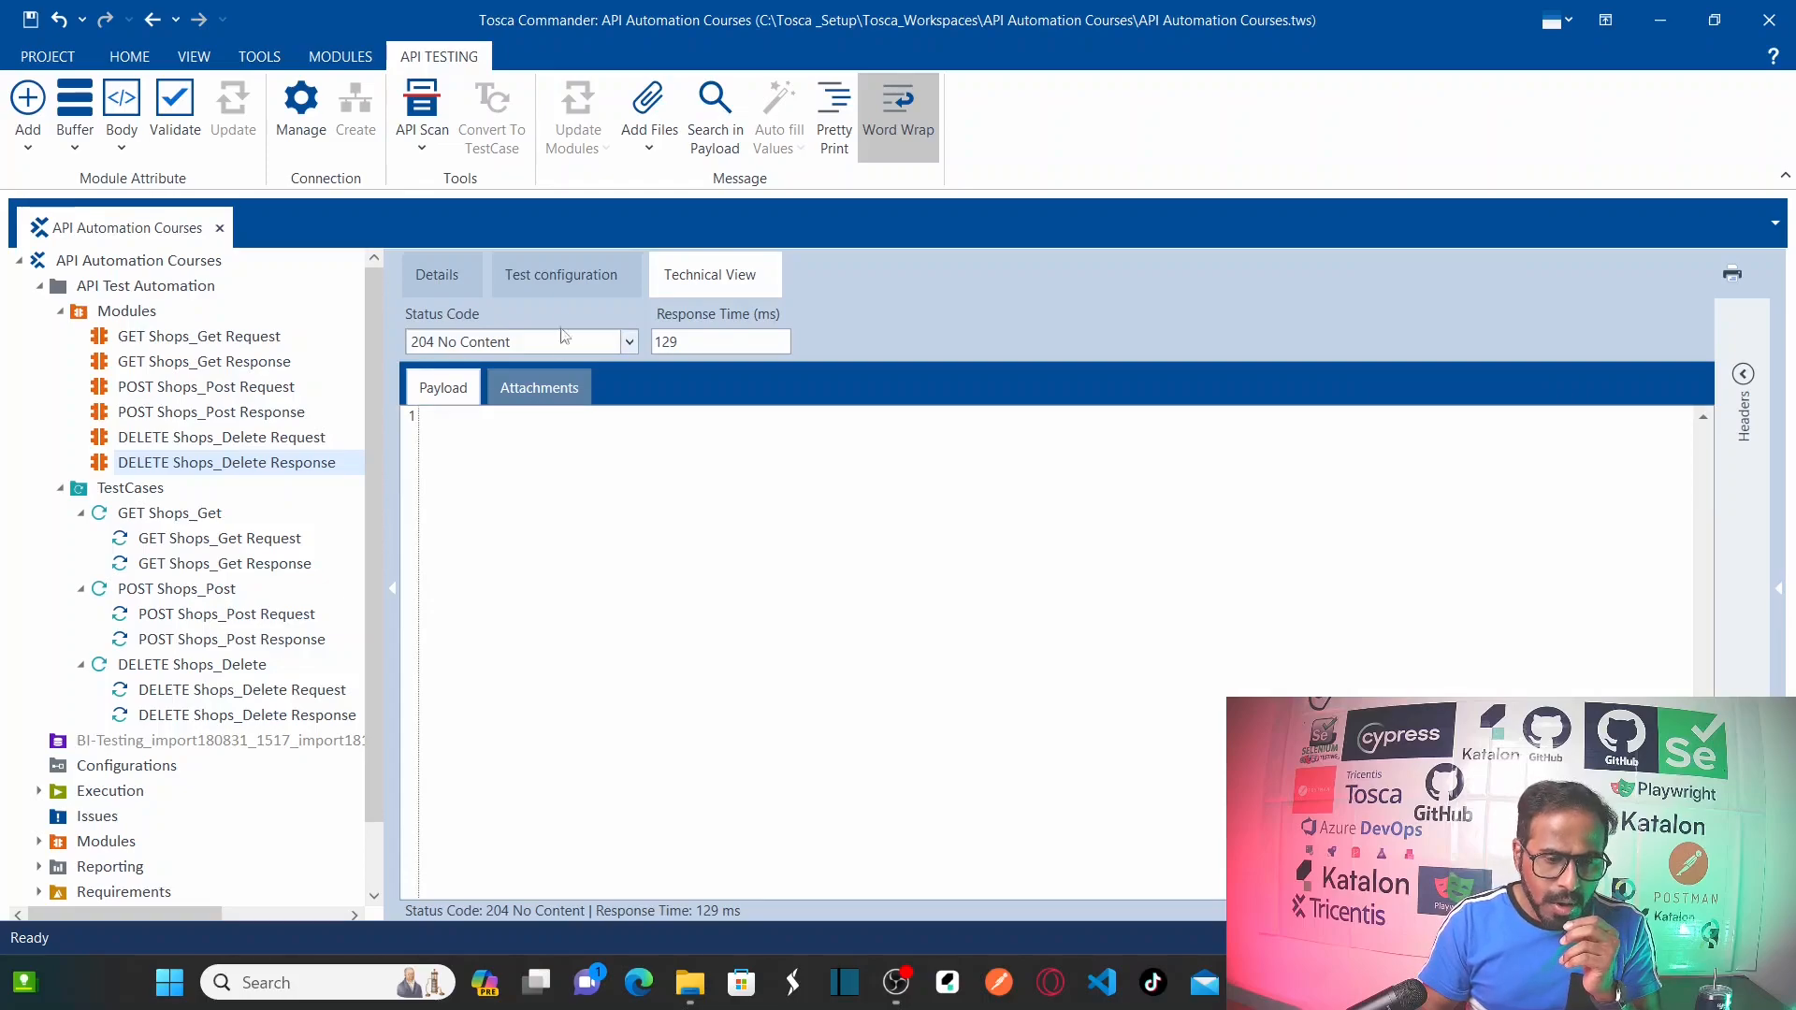
# View the test configuration of the DELETE response and GET Shops modules, and return to the technical view of GET Shops_Get Request
pyautogui.click(550, 290)
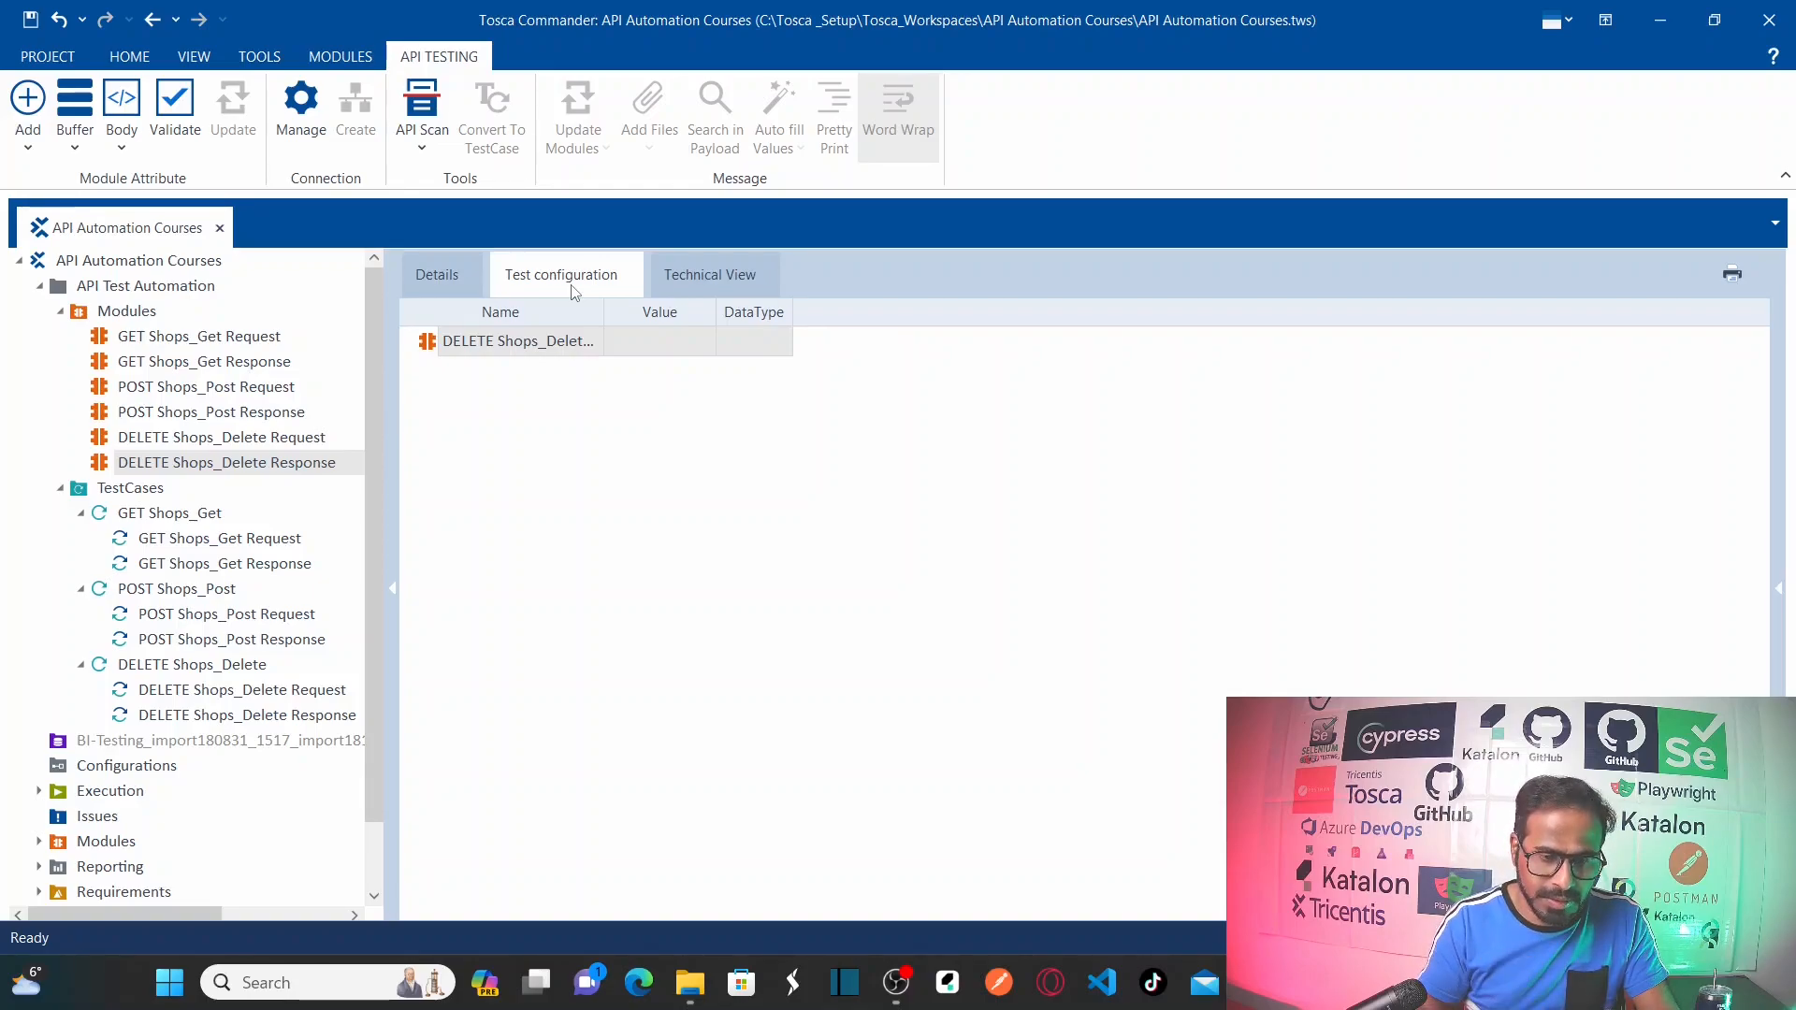
pyautogui.click(194, 345)
pyautogui.click(195, 365)
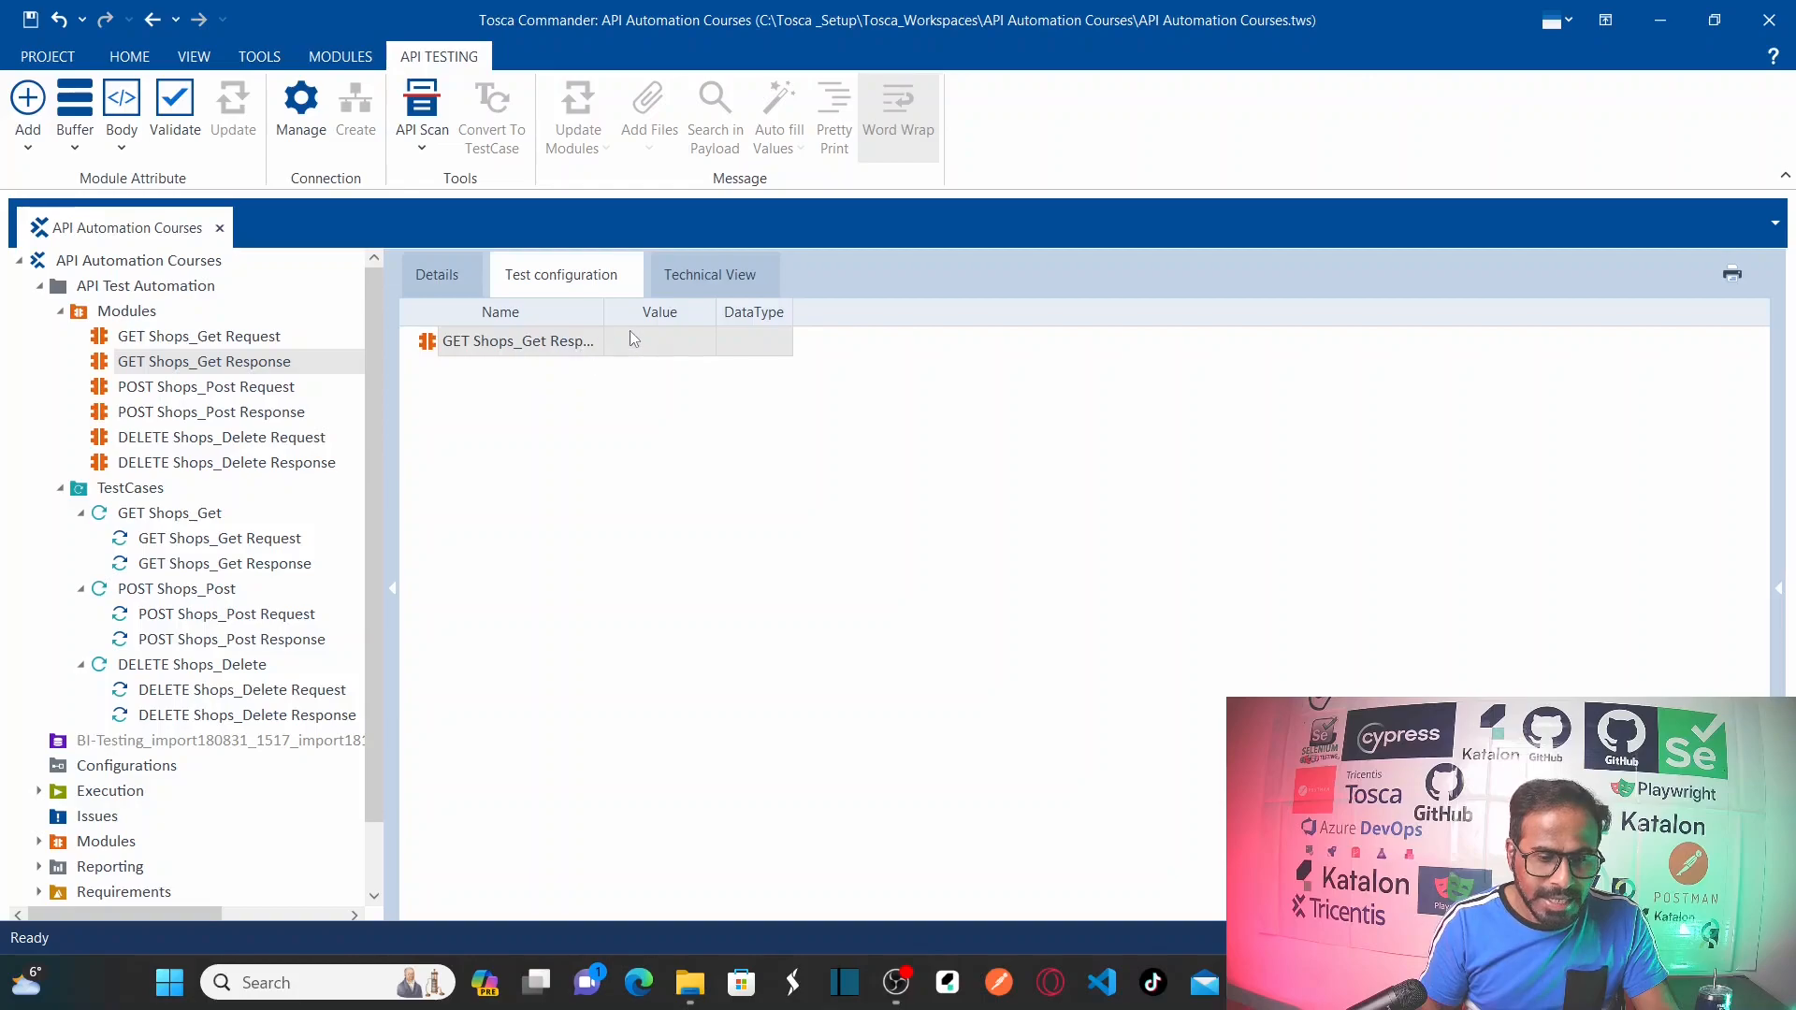
pyautogui.click(695, 280)
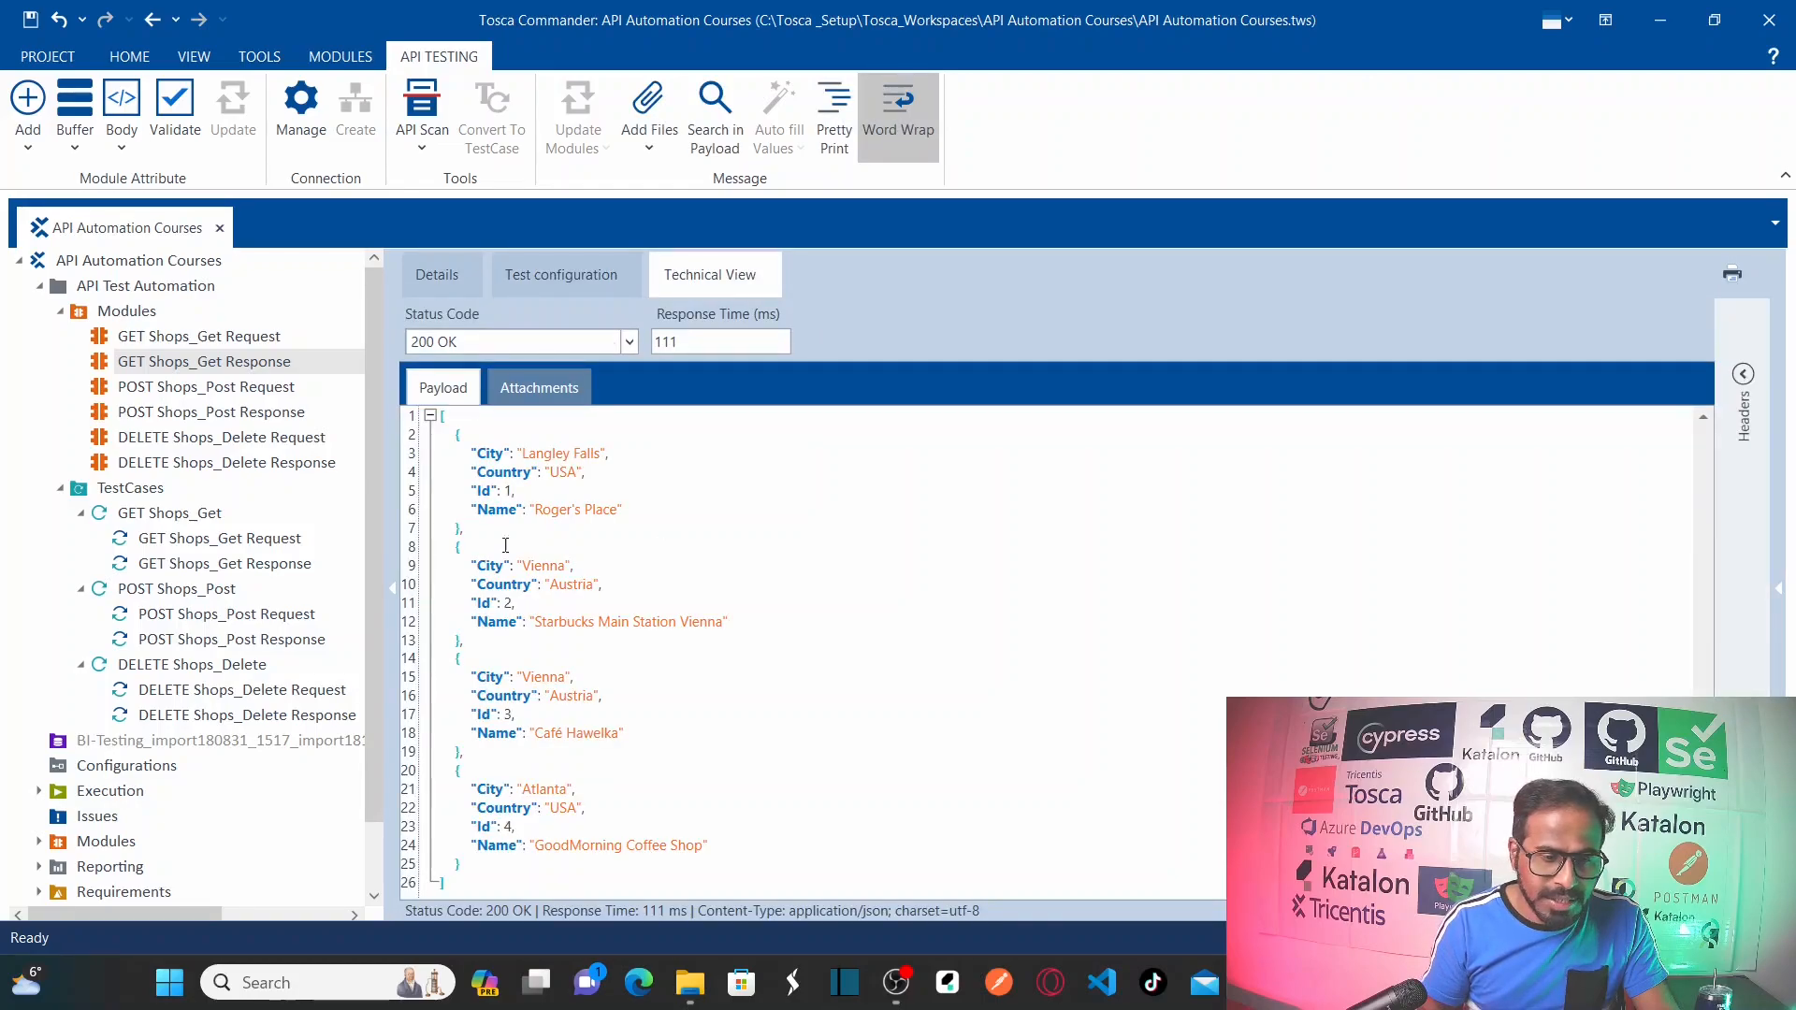
pyautogui.click(229, 339)
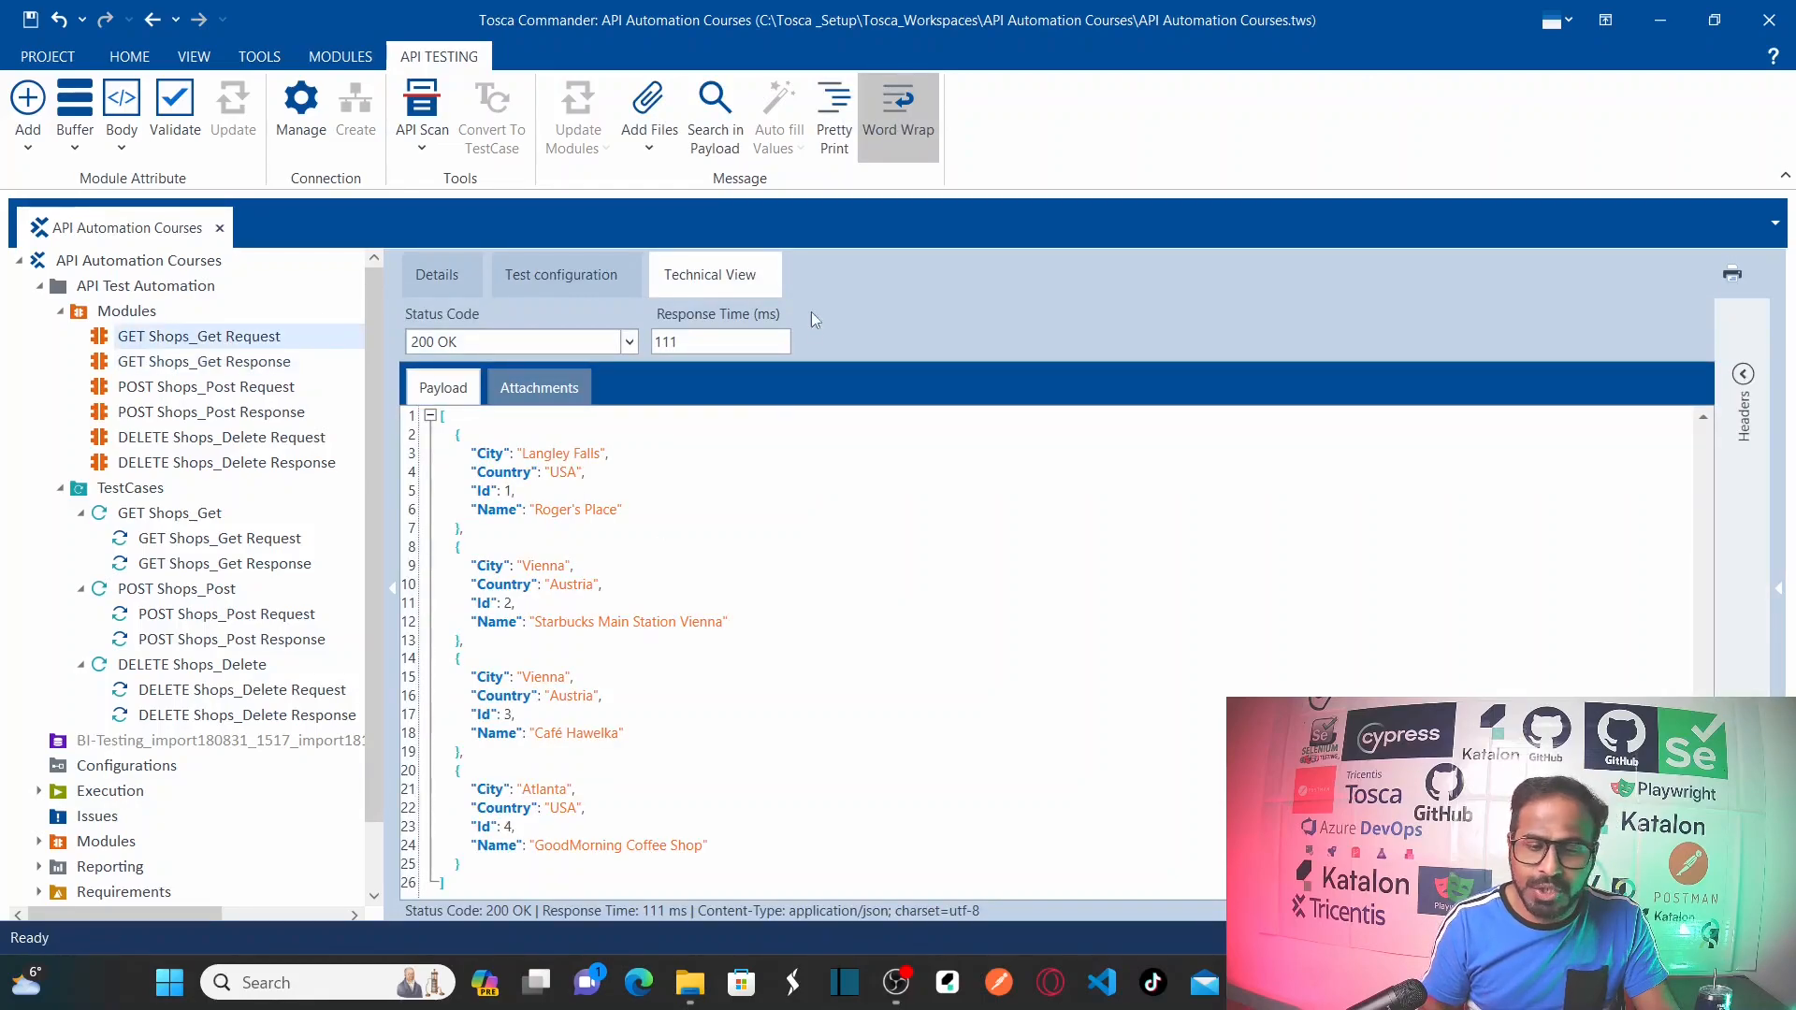
pyautogui.click(708, 281)
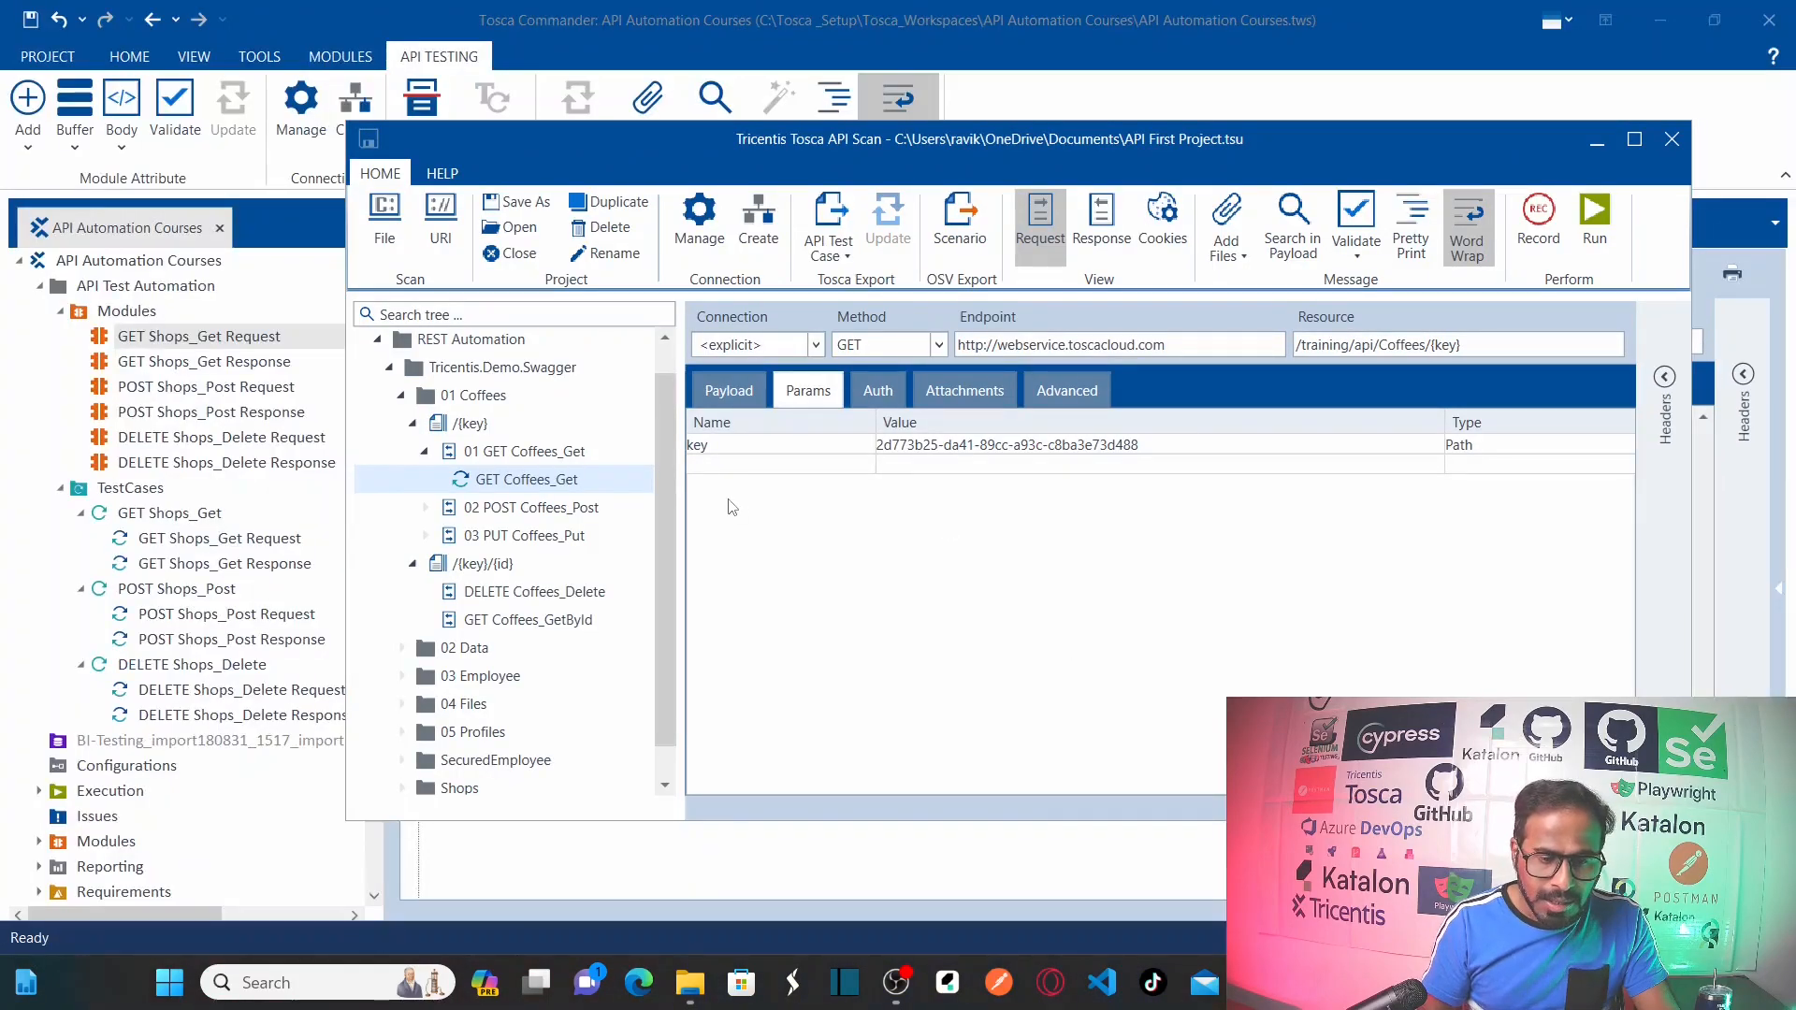
# In Tosca API Scan, expand 02 POST Coffees_Post and open its POST Coffees_Post message payload
pyautogui.click(536, 512)
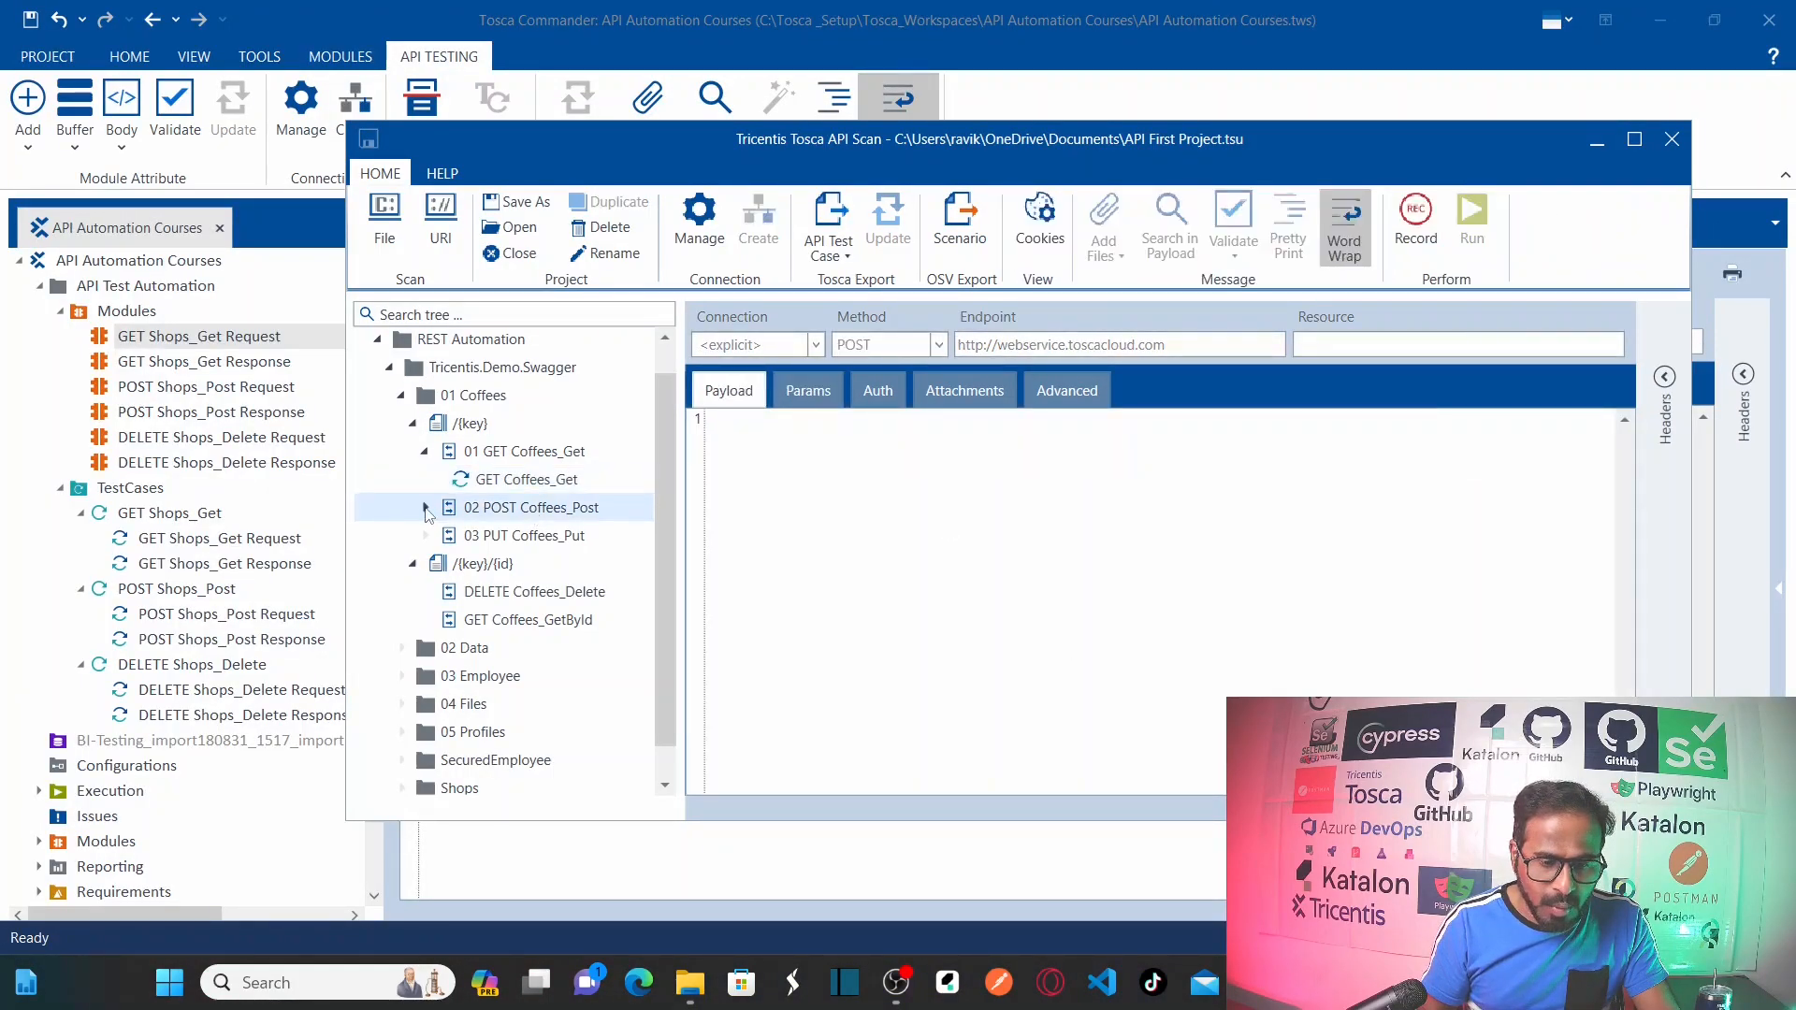
pyautogui.click(425, 507)
pyautogui.click(541, 544)
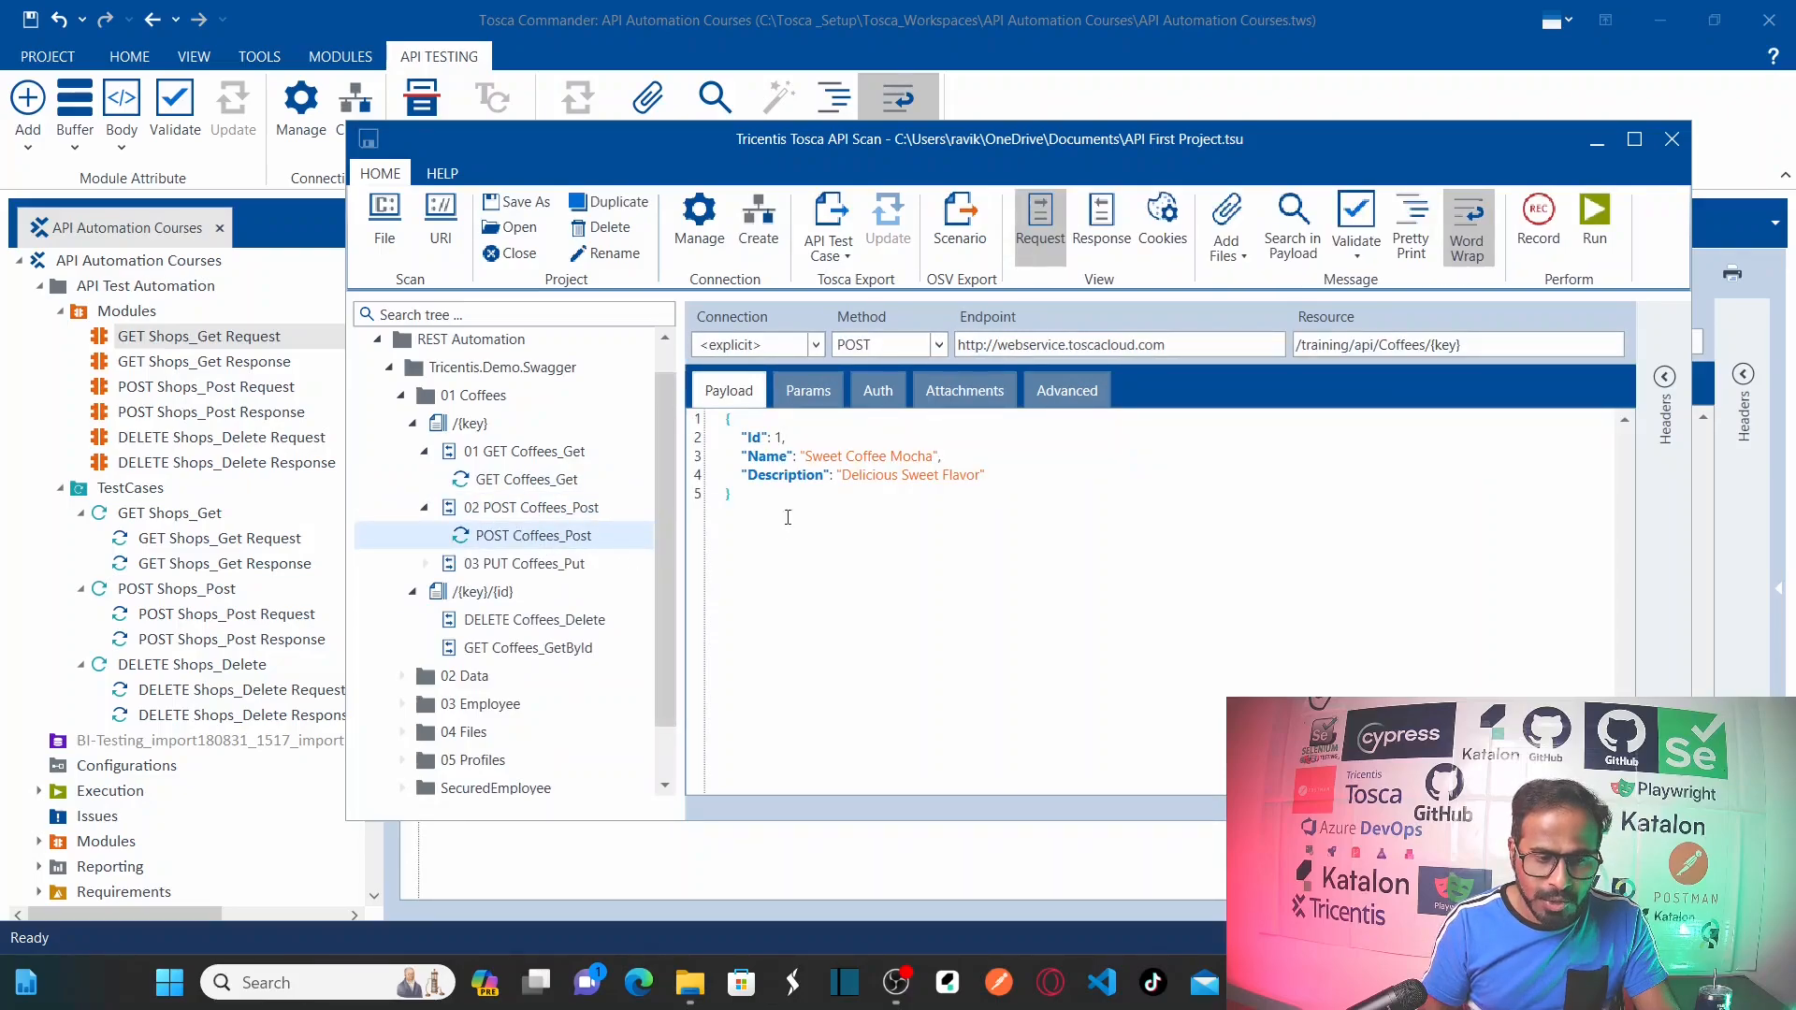
# Return to Tosca Commander, view the POST Shops_Post Response module, and select the GET Shops_Get Request and Response modules together
pyautogui.click(199, 414)
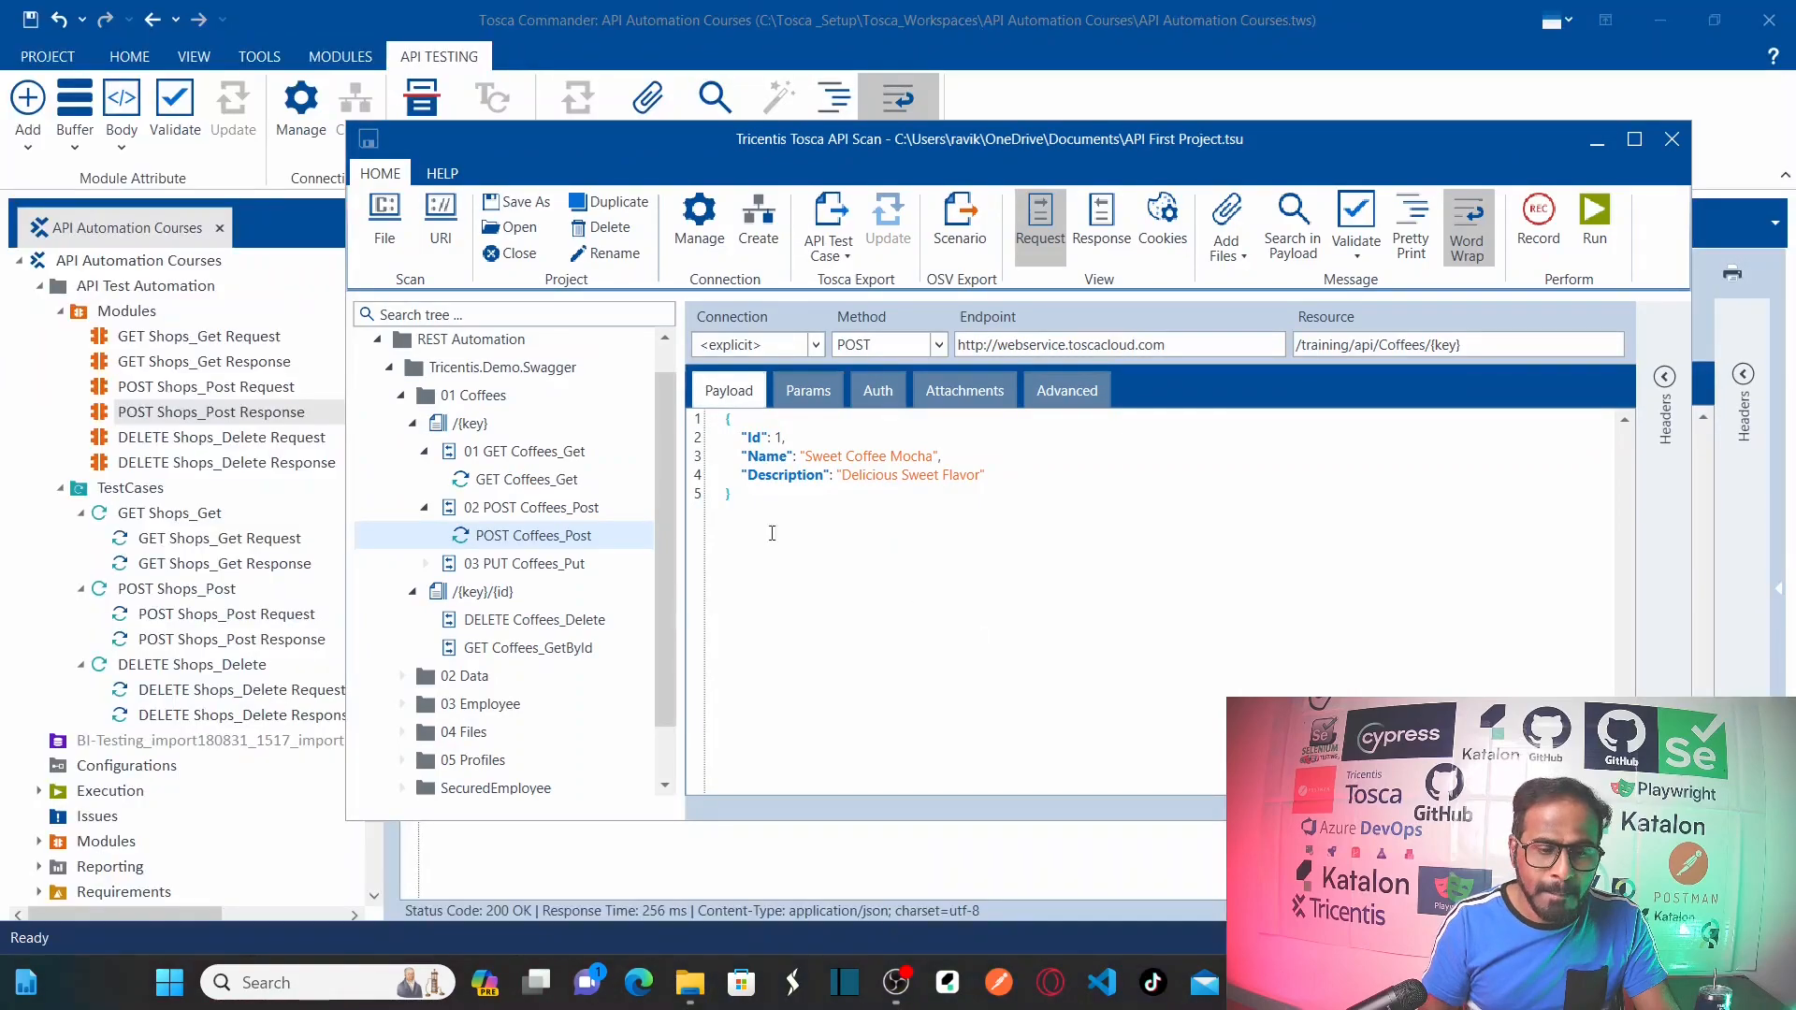
pyautogui.click(221, 415)
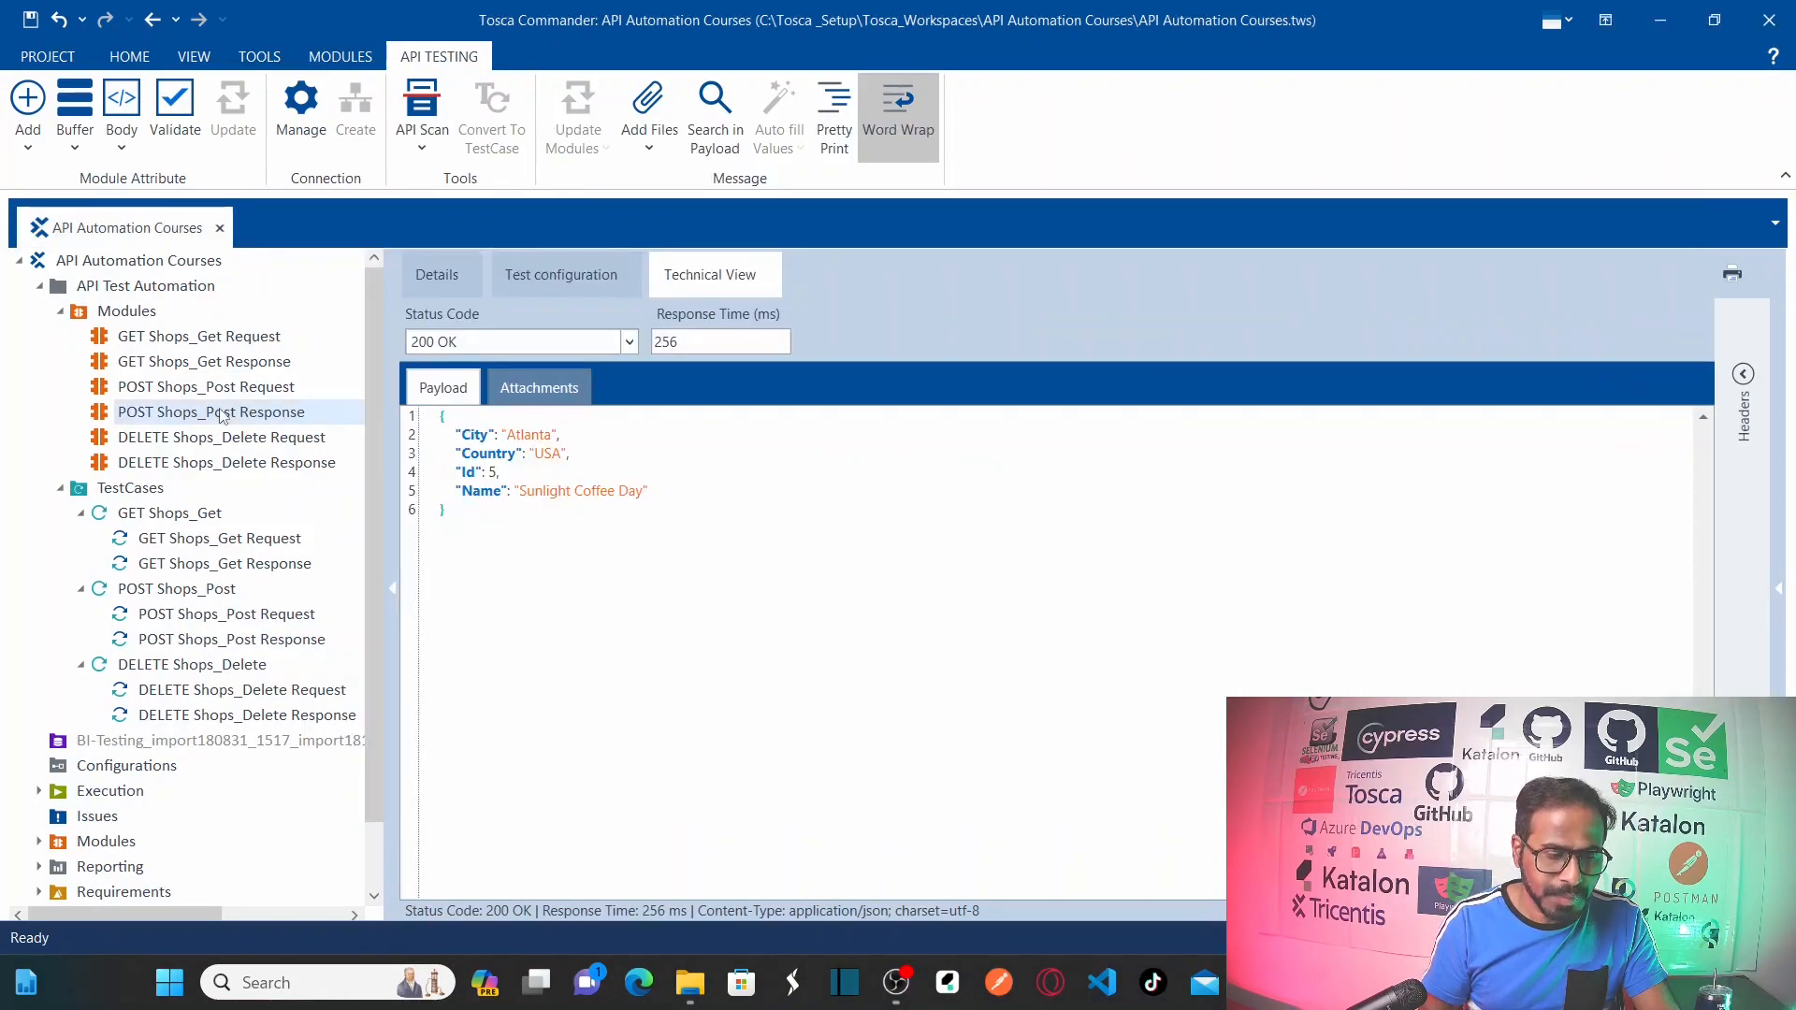
pyautogui.click(233, 346)
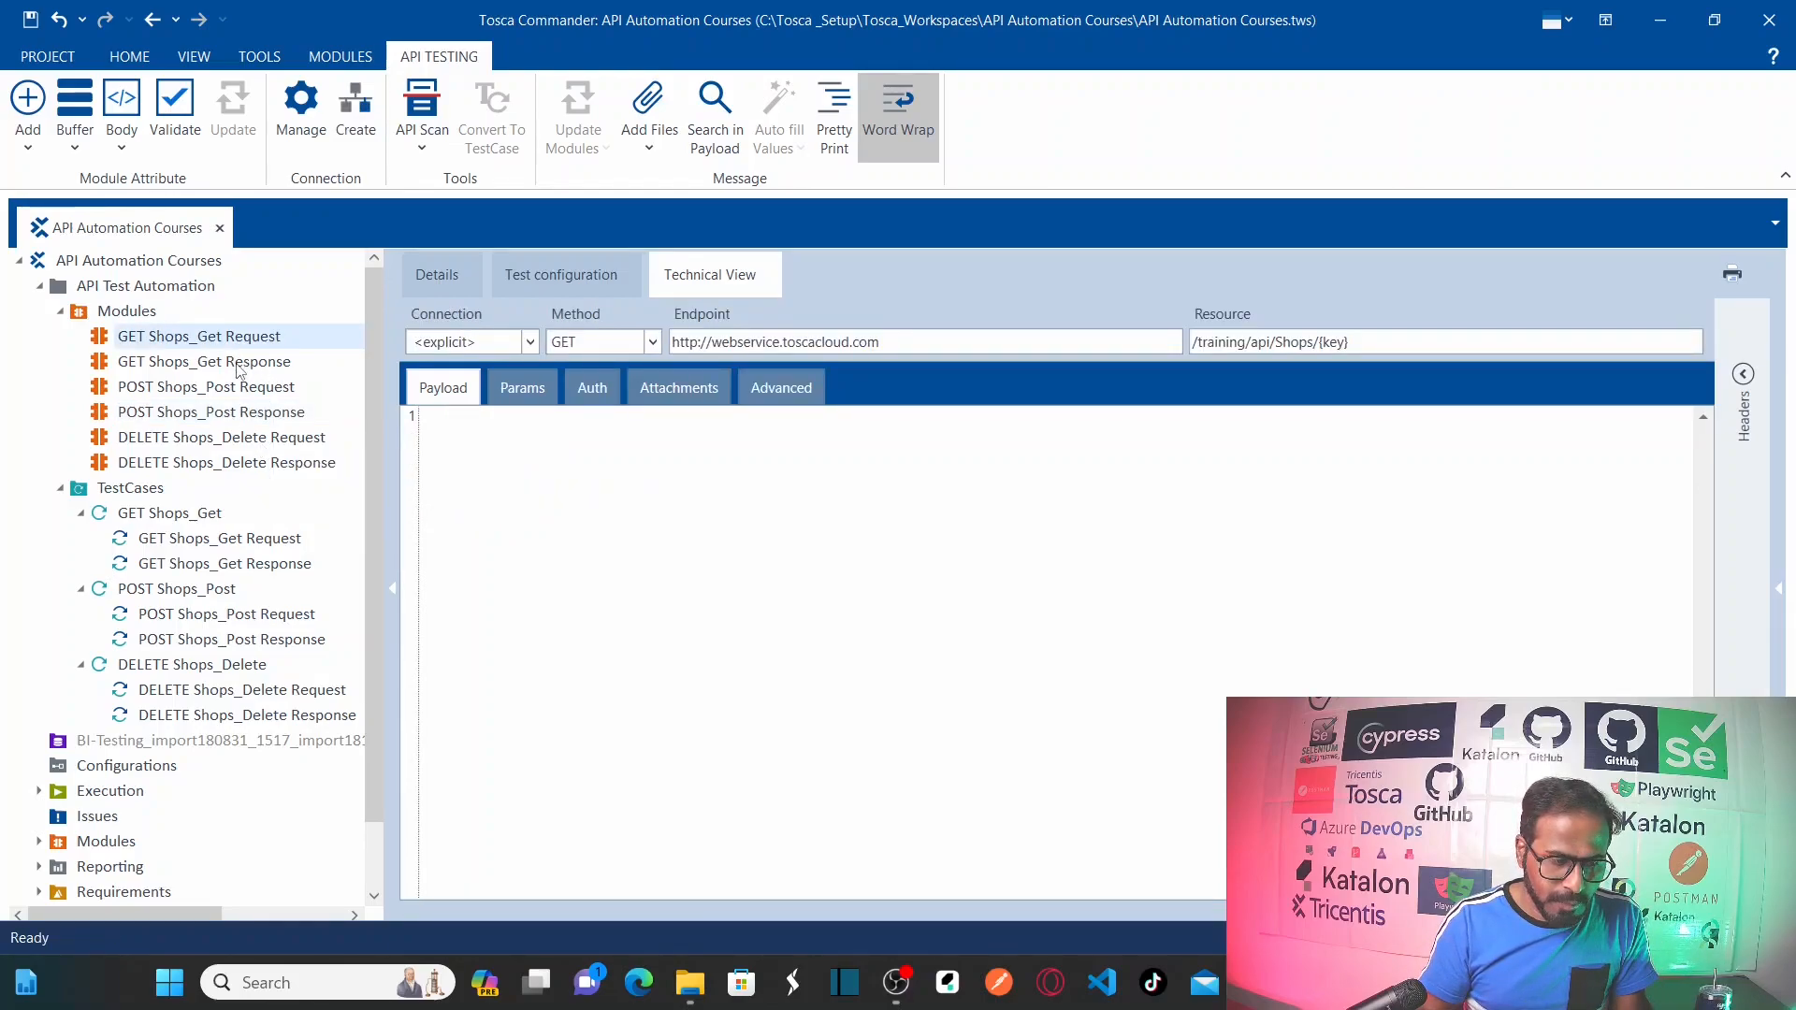
pyautogui.keyDown('ctrl'); pyautogui.click(238, 363); pyautogui.keyUp('ctrl')
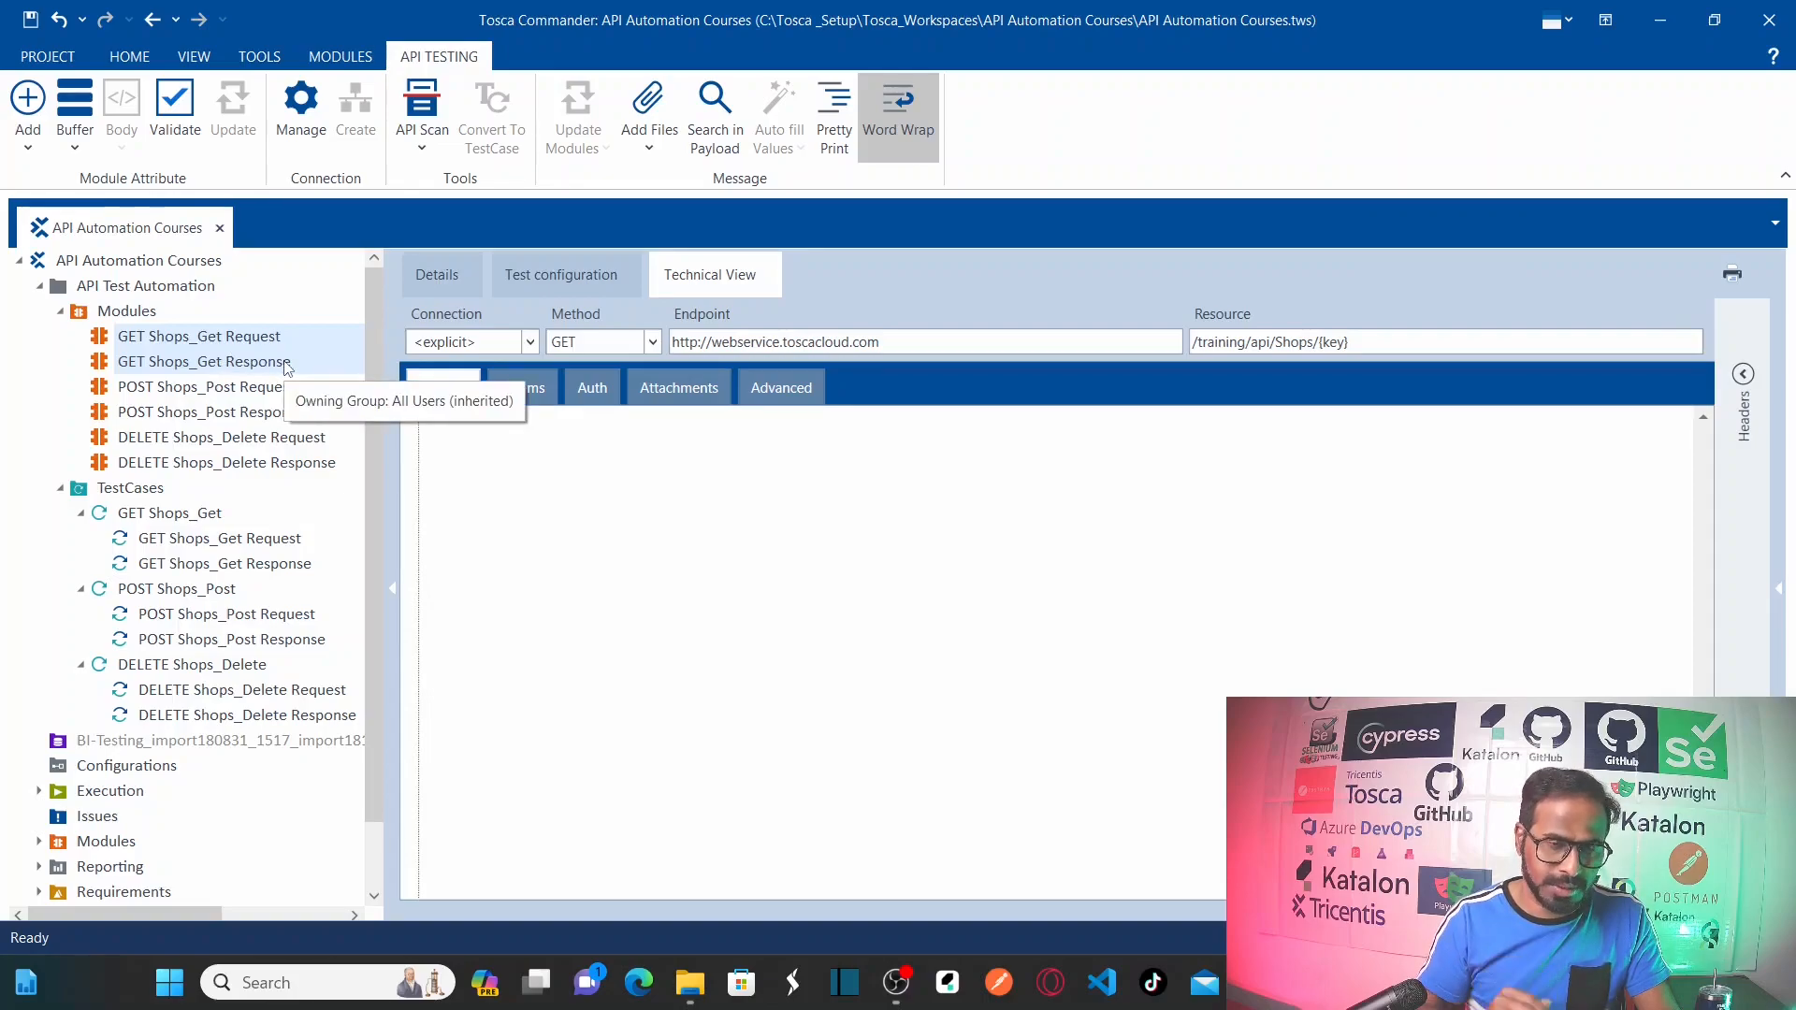
pyautogui.moveTo(1256, 983)
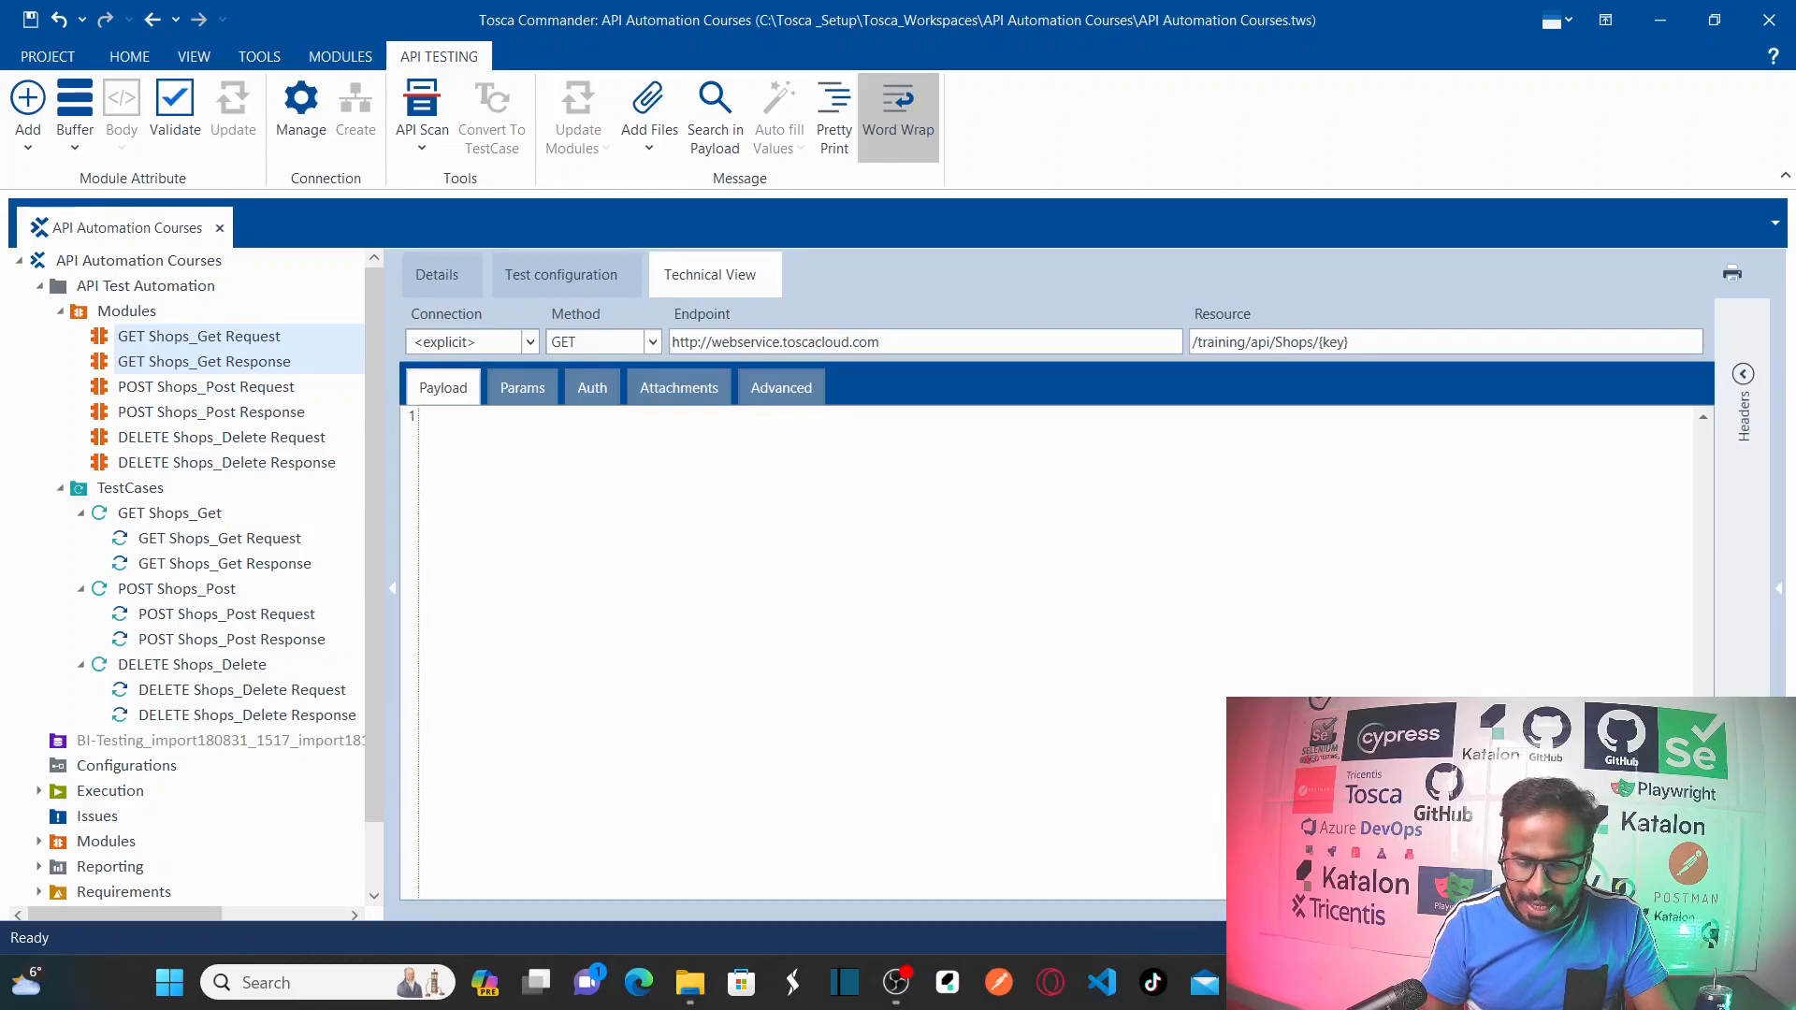
pyautogui.click(1430, 868)
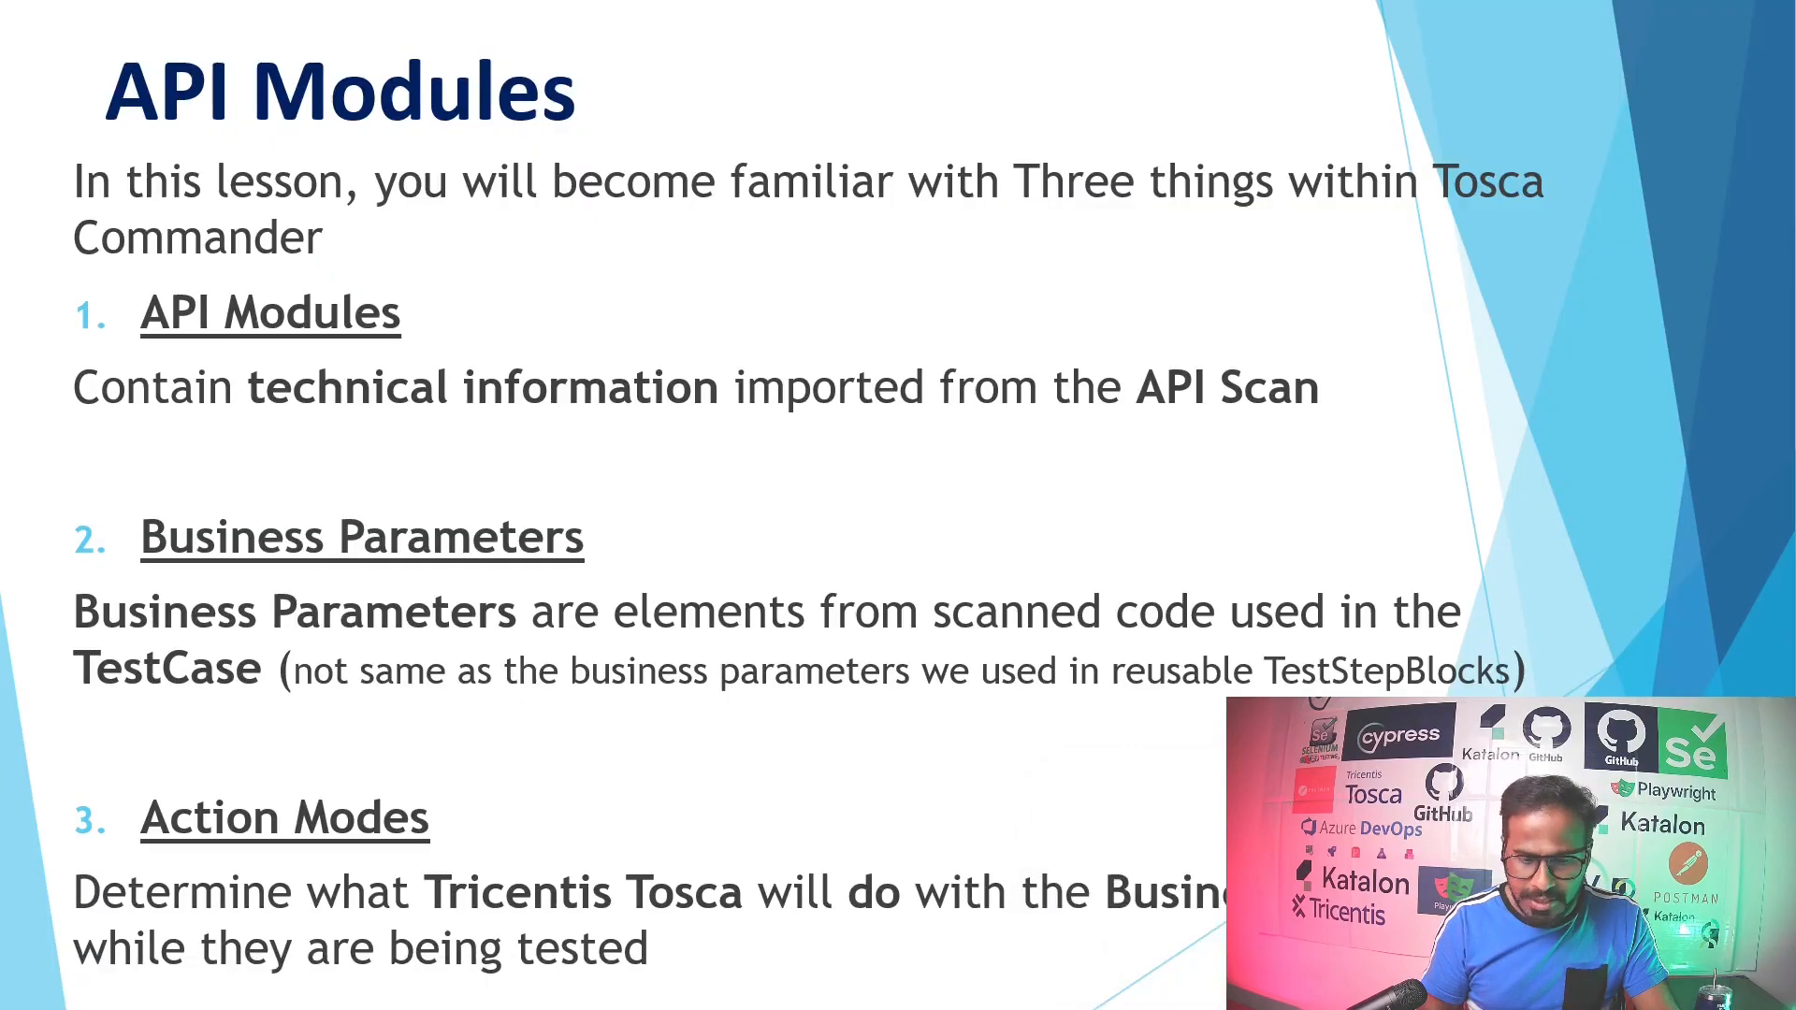
pyautogui.press('Right')
pyautogui.press('Right')
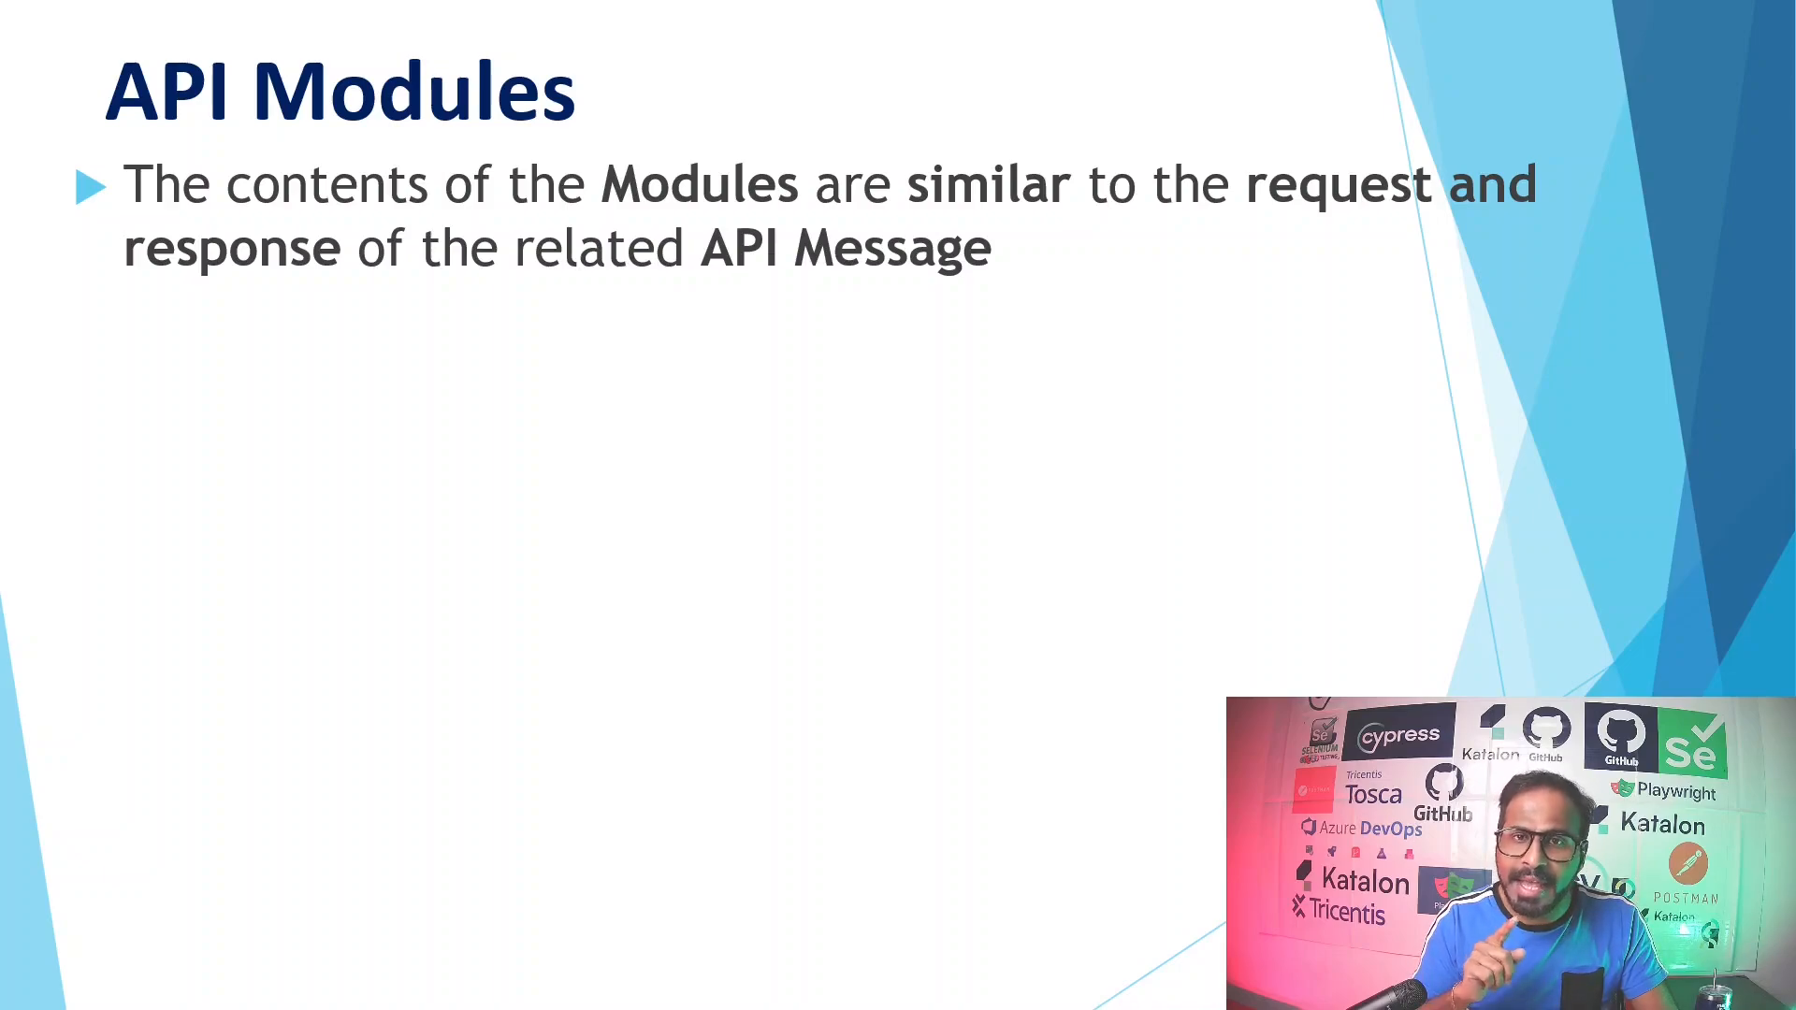
pyautogui.press('Right')
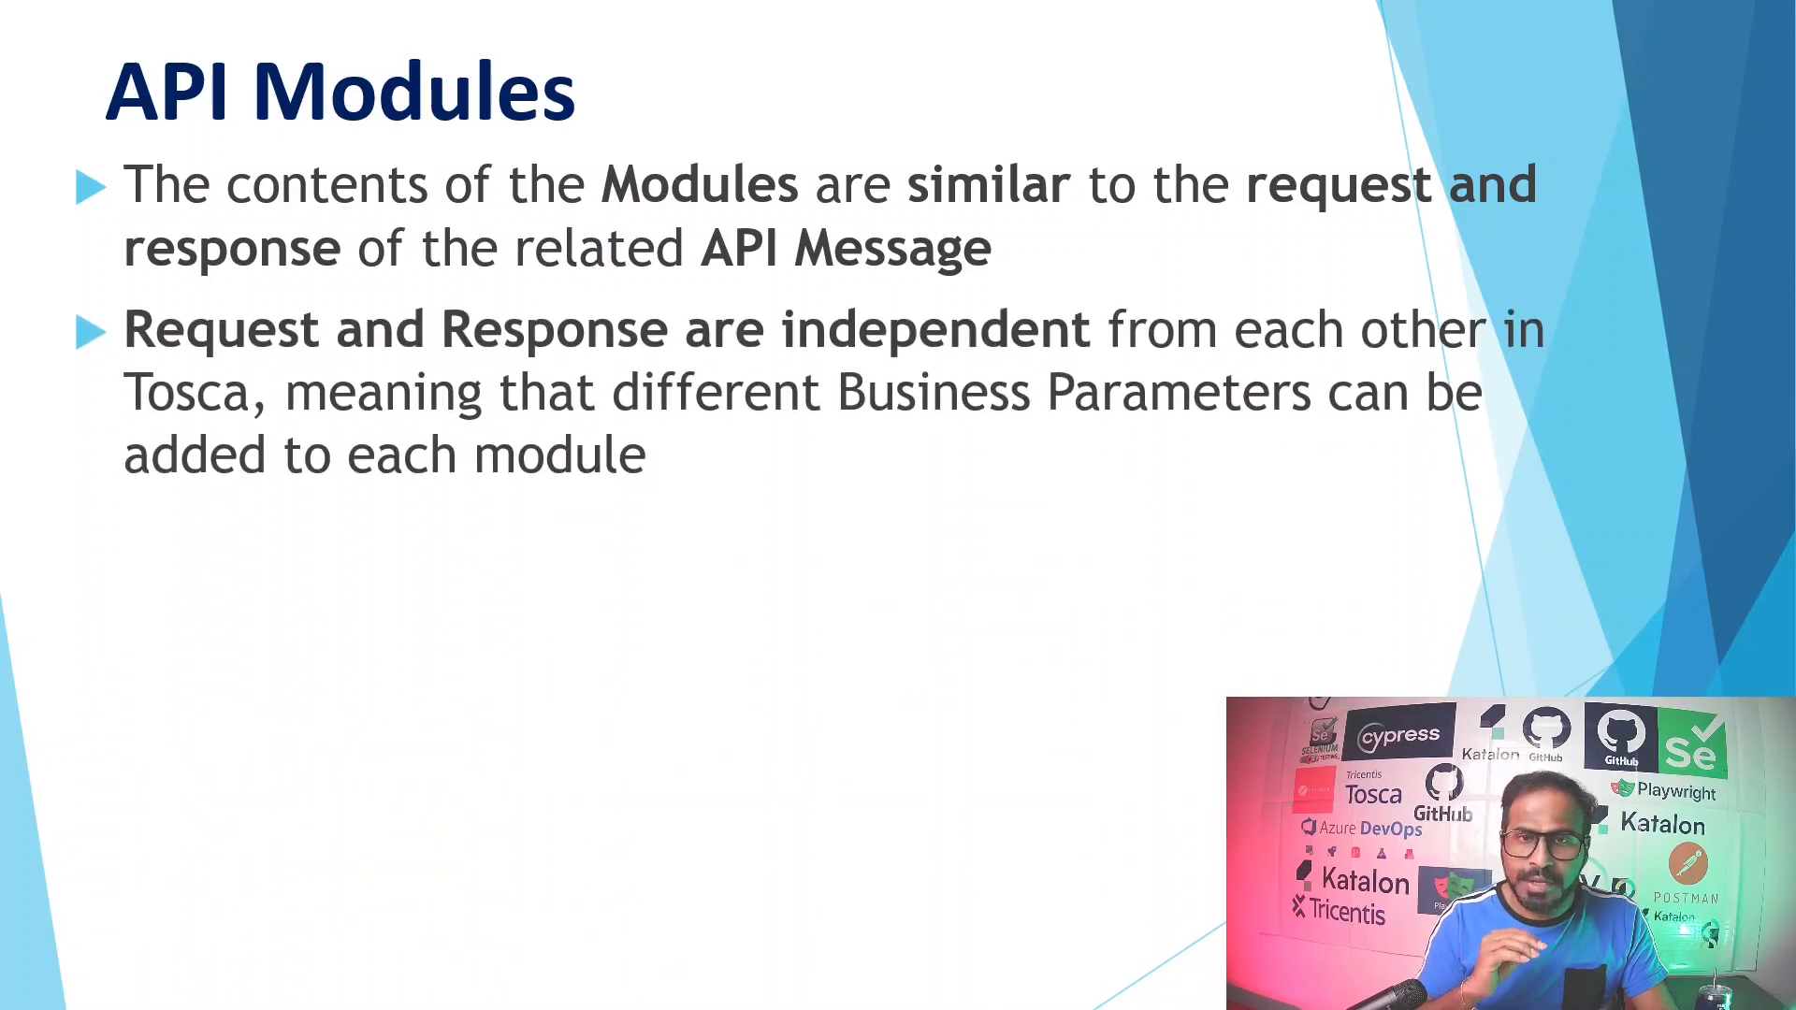
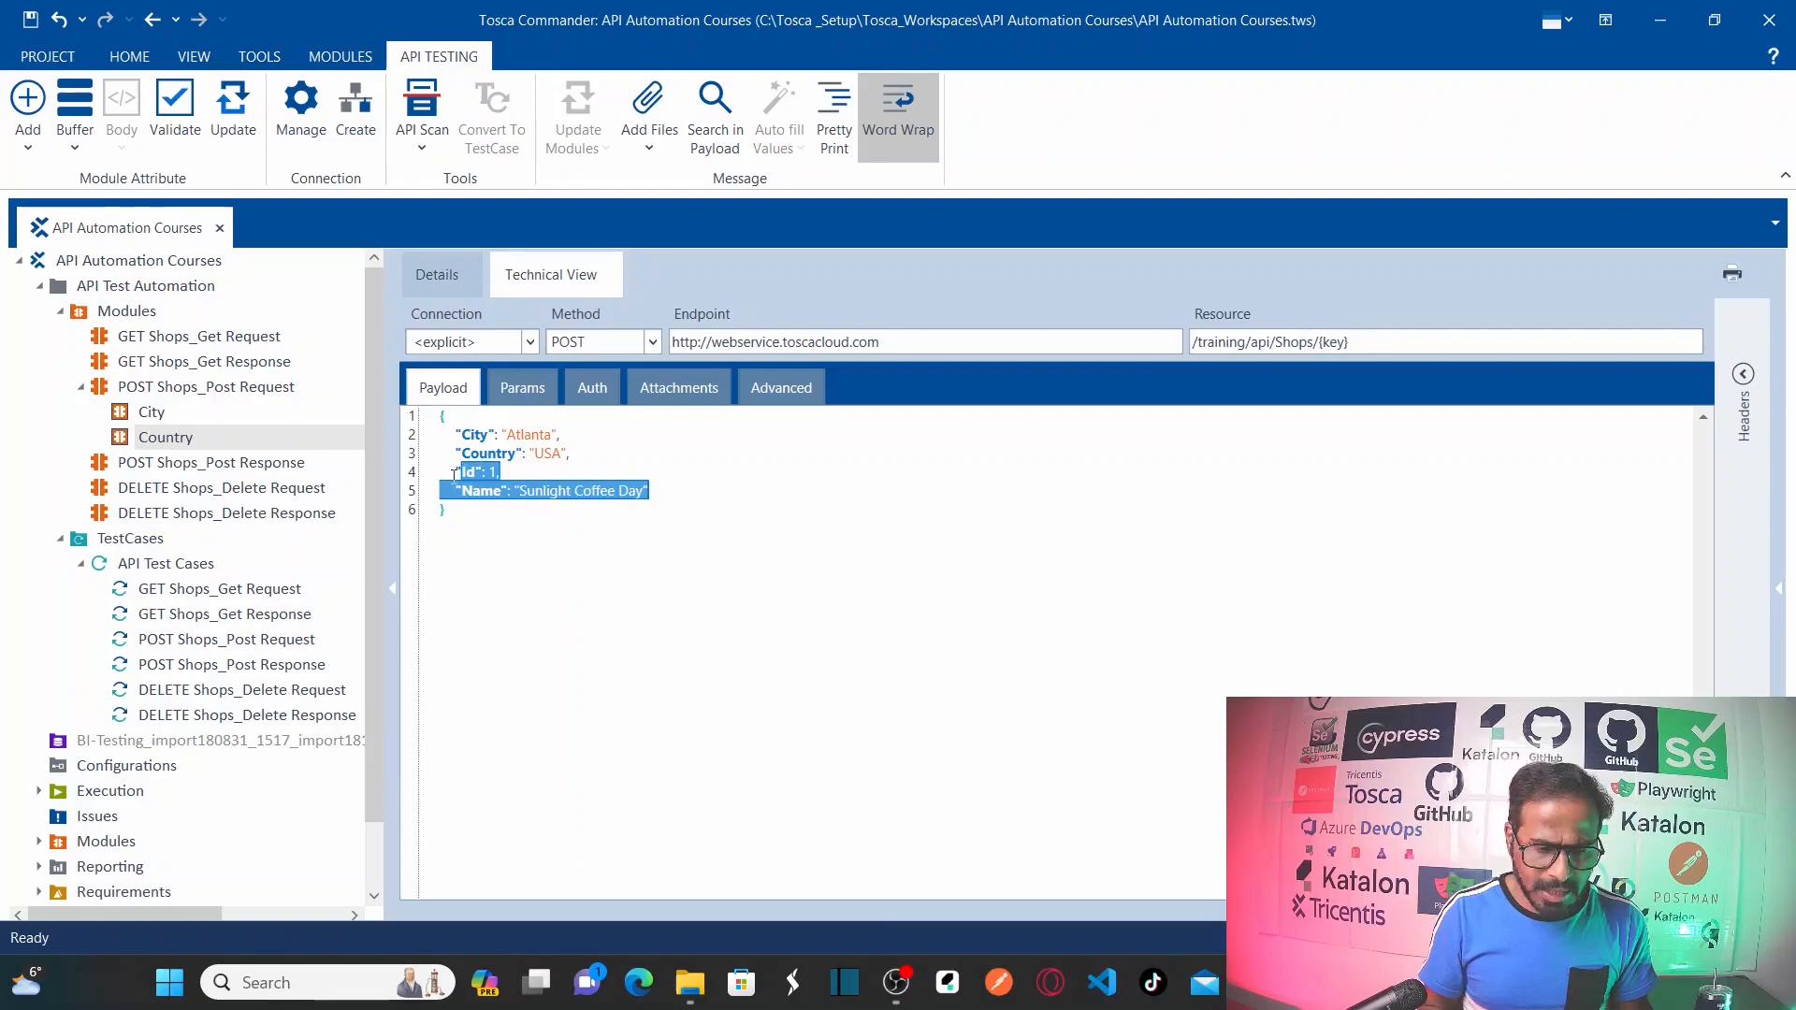
# Add the Id and Name payload lines as module attributes of POST Shops_Post Request, and select the Name attribute
pyautogui.press('Left')
pyautogui.hotkey('shift', 'Down')
pyautogui.hotkey('shift', 'Down')
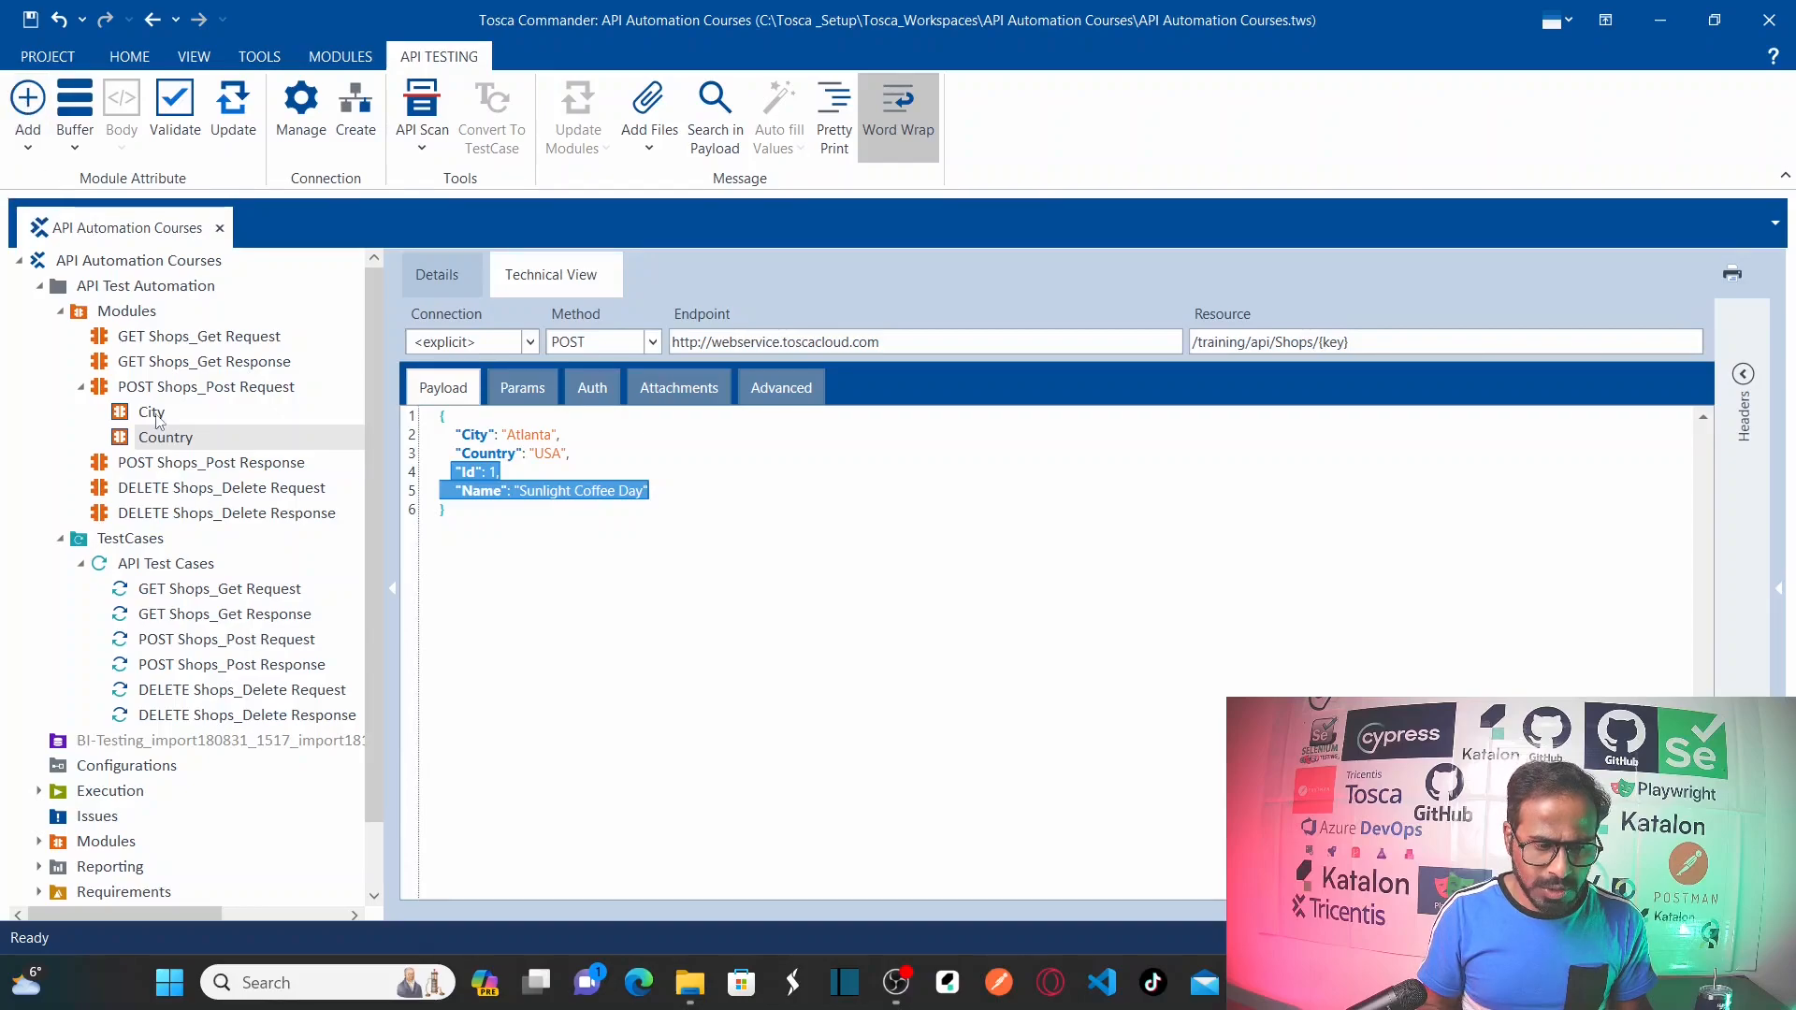
pyautogui.click(26, 109)
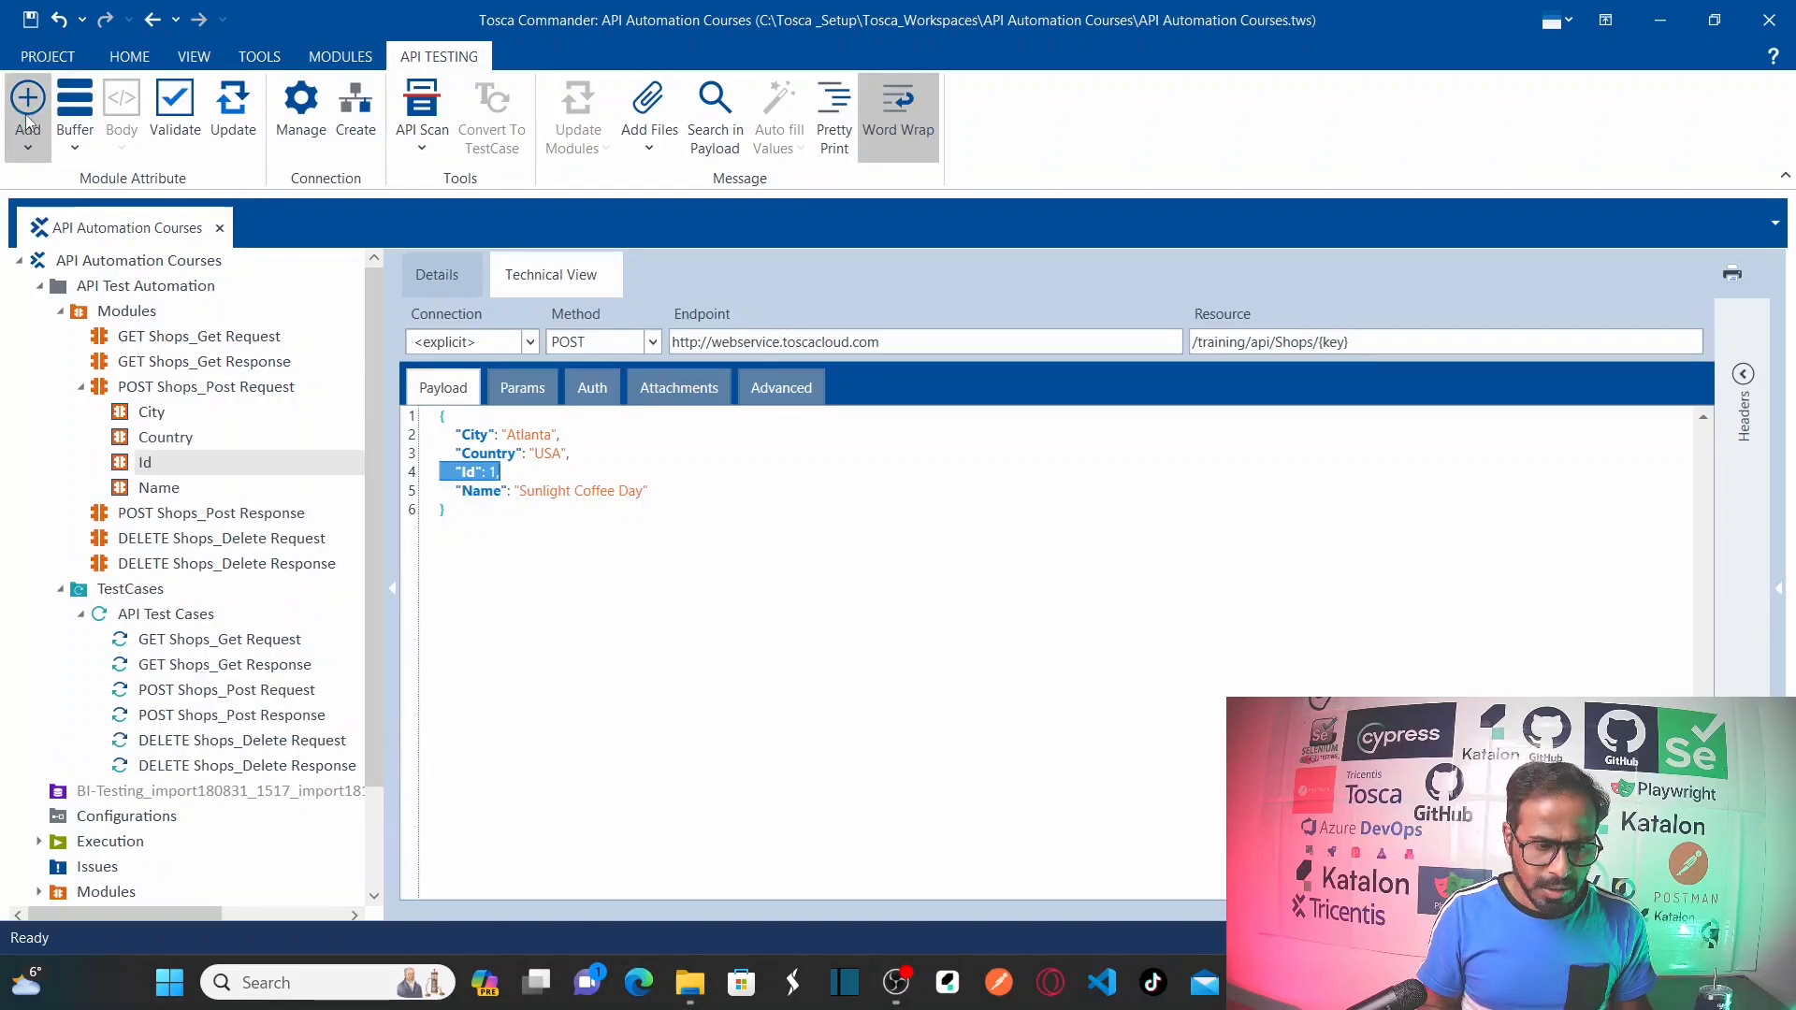
pyautogui.click(157, 489)
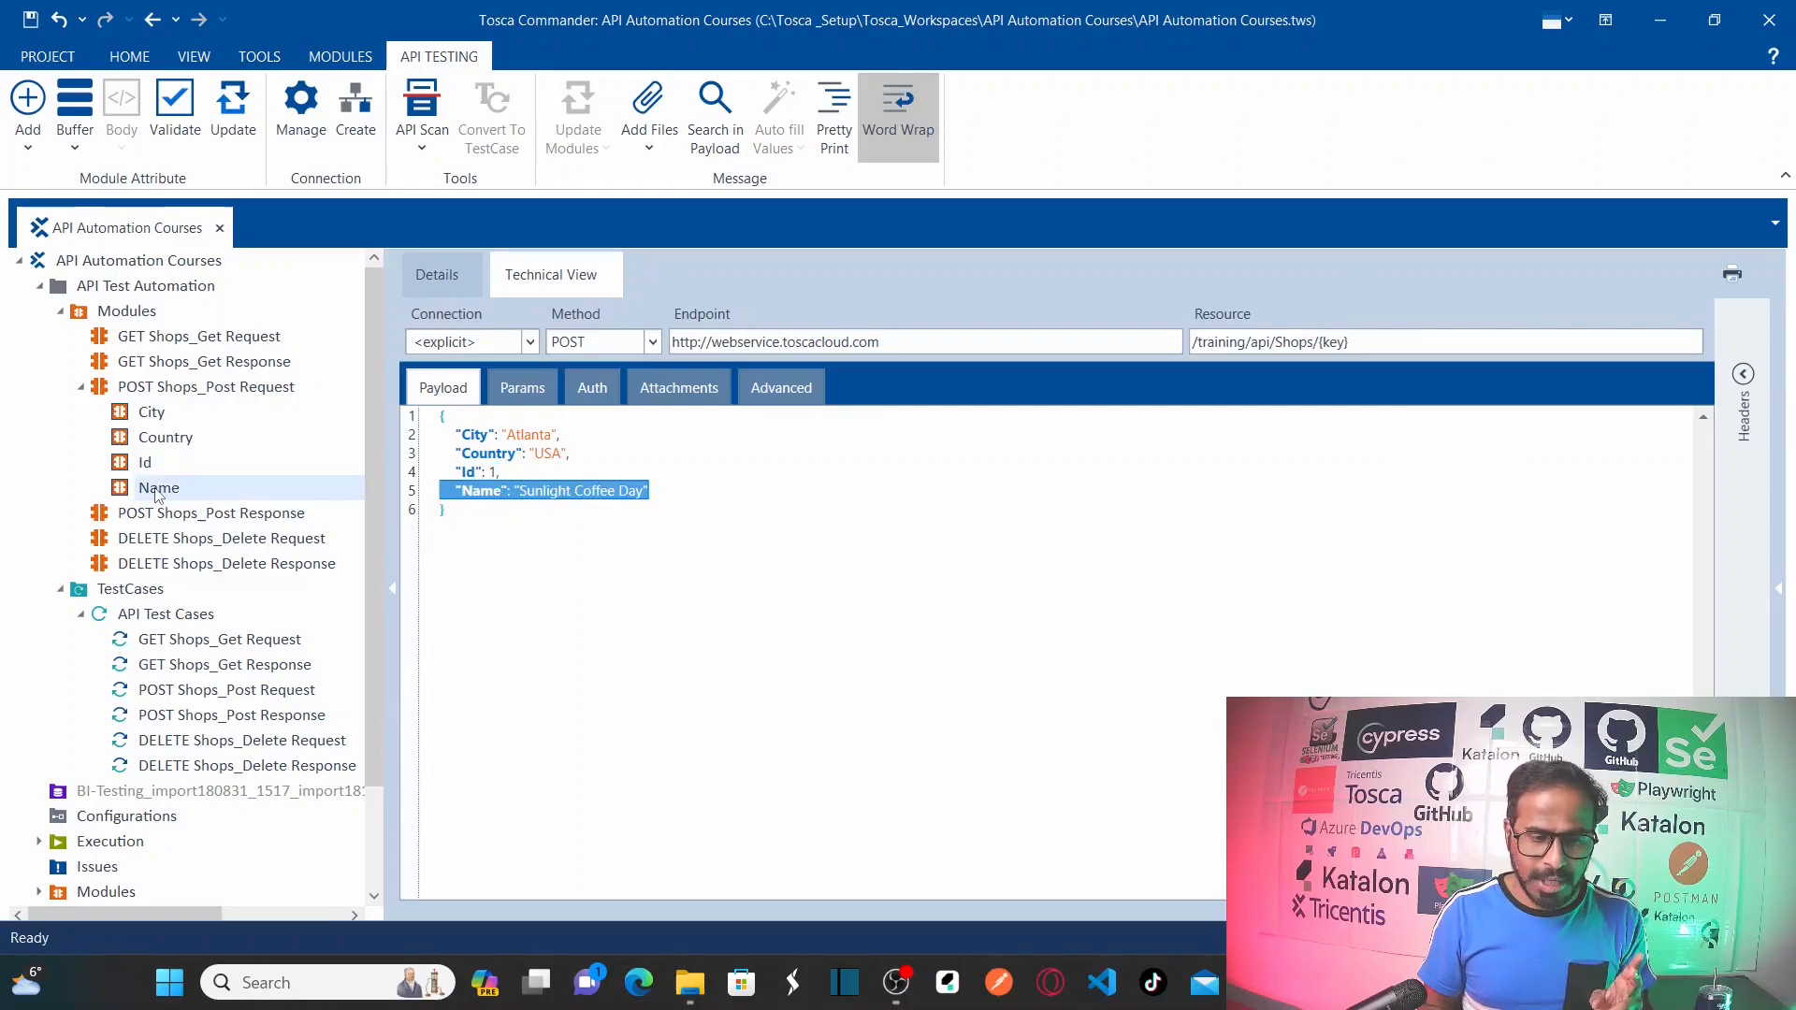
# Switch to the PowerPoint lesson, browse its slide list, and resume the slide show from the Business Parameter slide
pyautogui.click(158, 463)
pyautogui.click(175, 488)
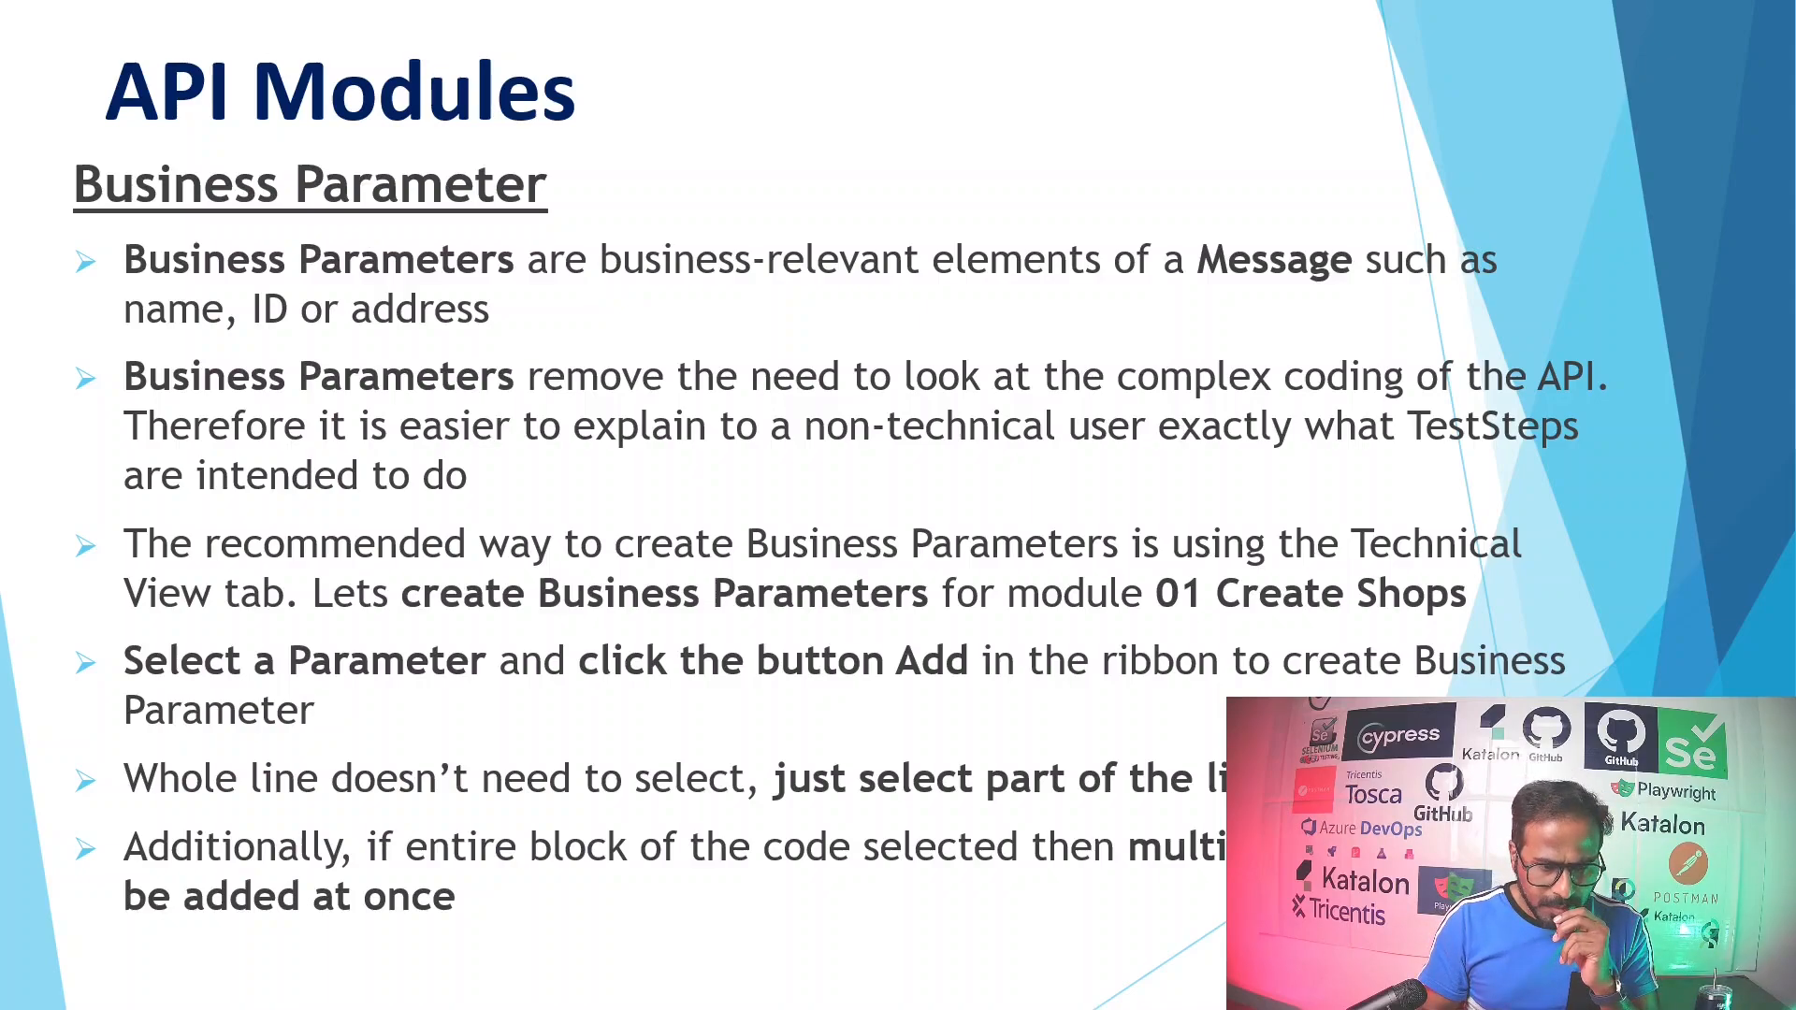
pyautogui.press('Escape')
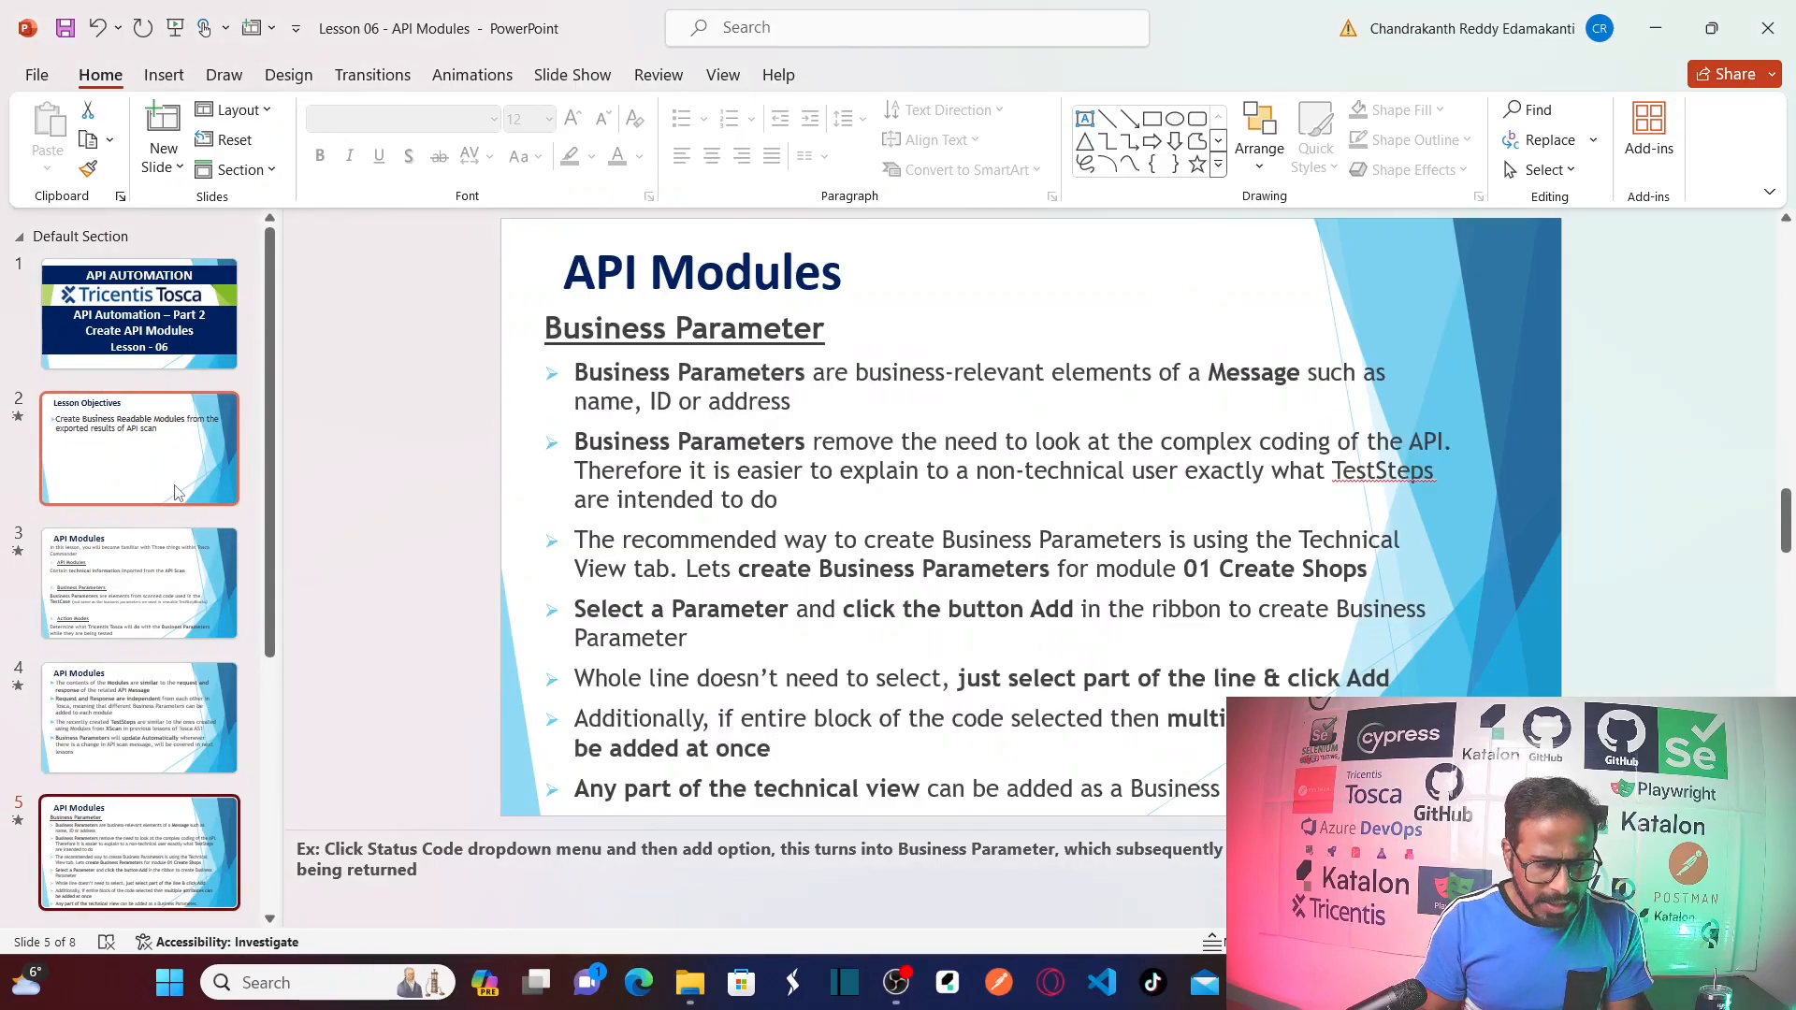
pyautogui.click(270, 920)
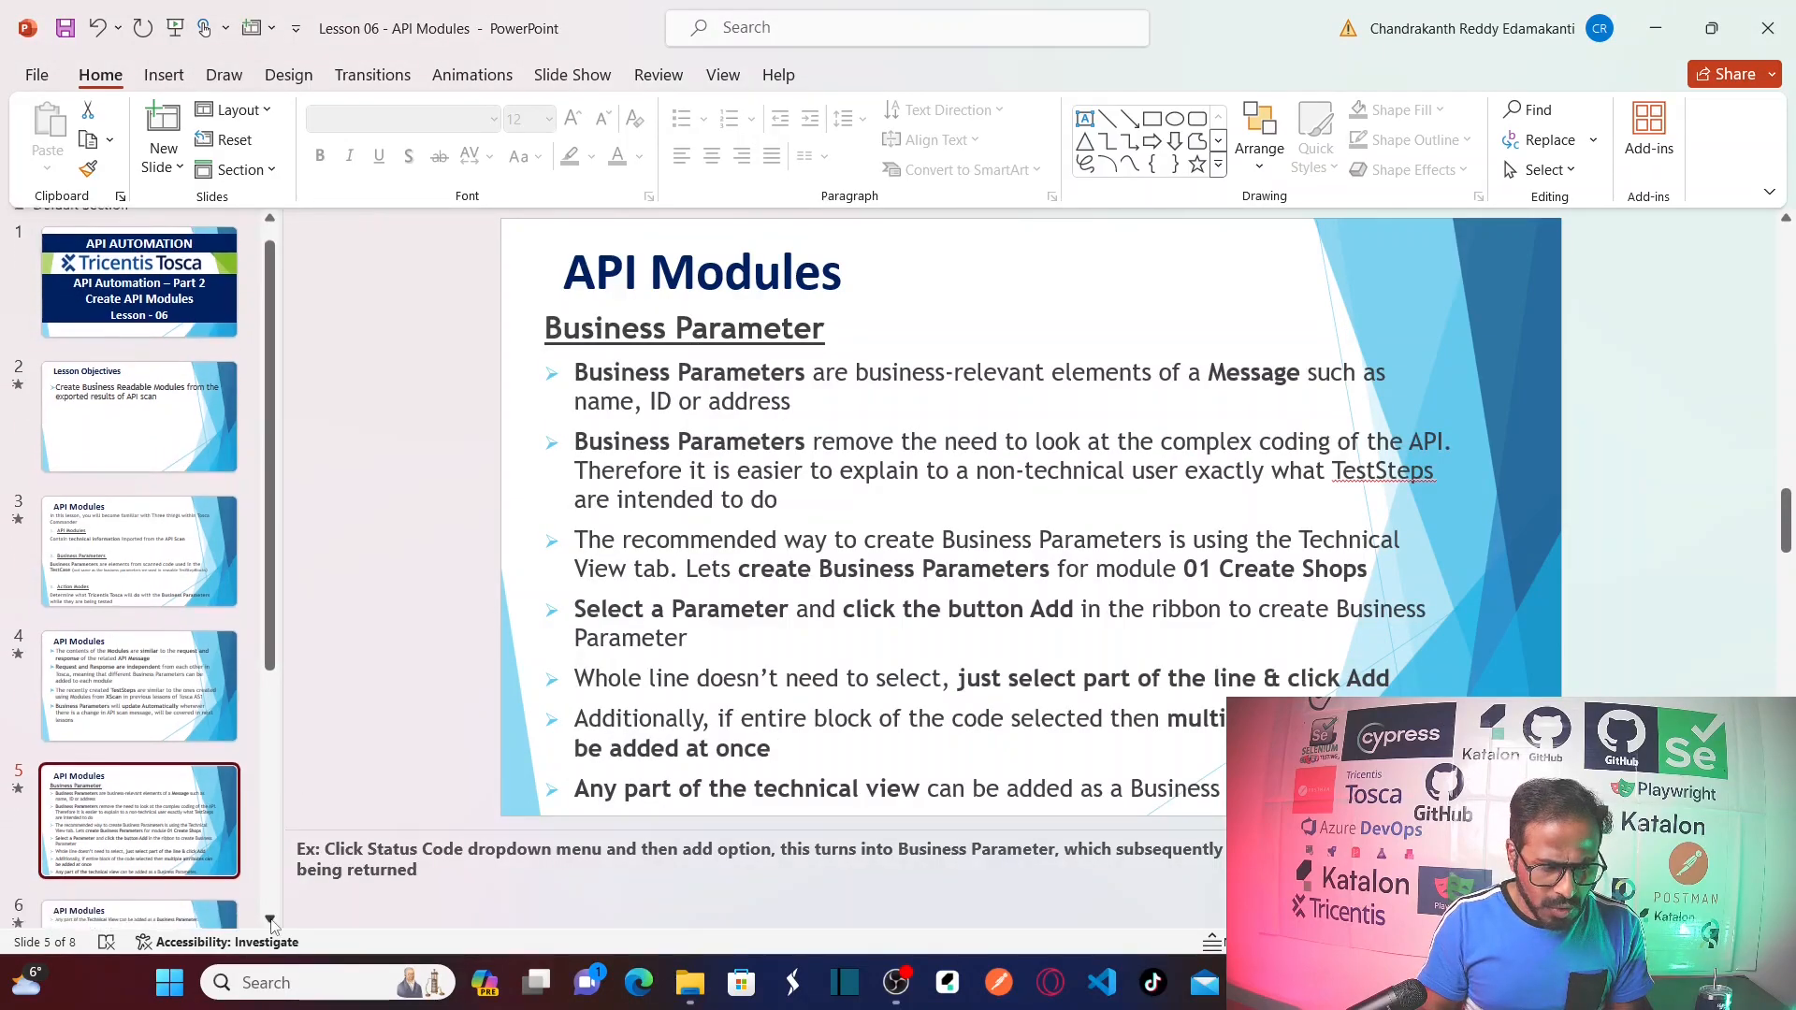
pyautogui.click(271, 922)
pyautogui.click(272, 922)
pyautogui.click(271, 921)
pyautogui.click(271, 922)
pyautogui.click(271, 922)
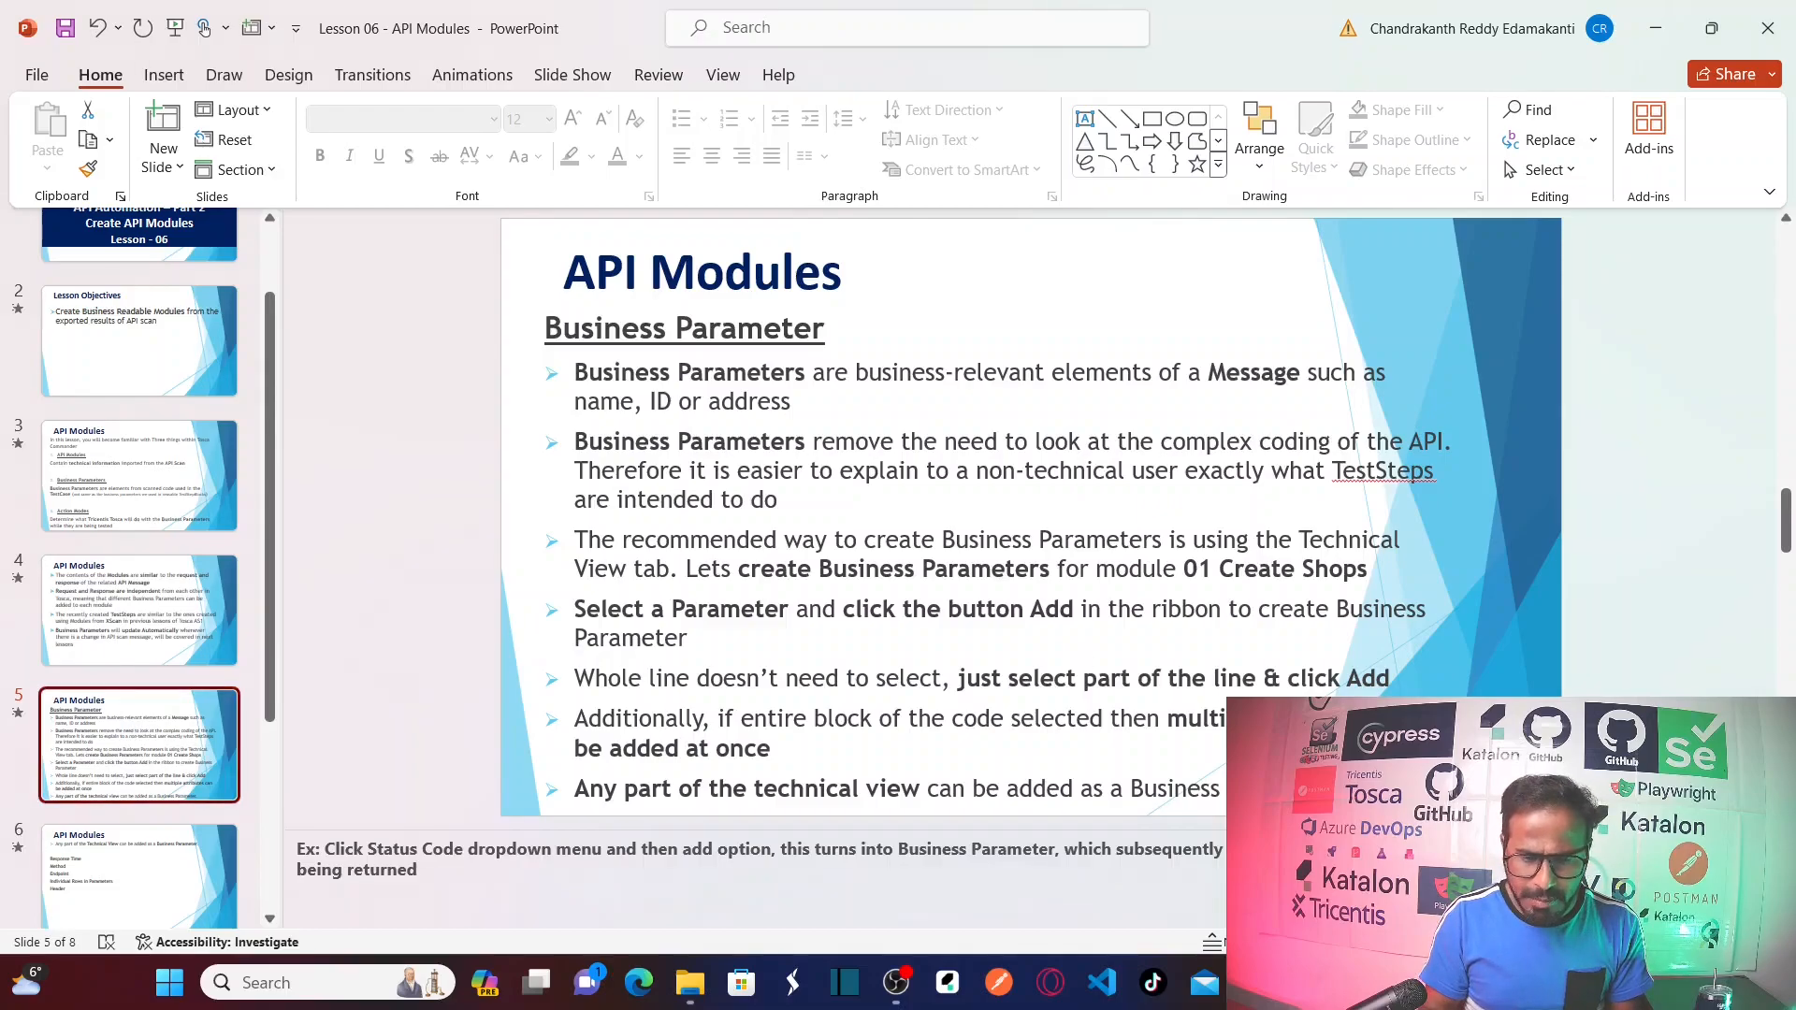
pyautogui.hotkey('shift', 'F5')
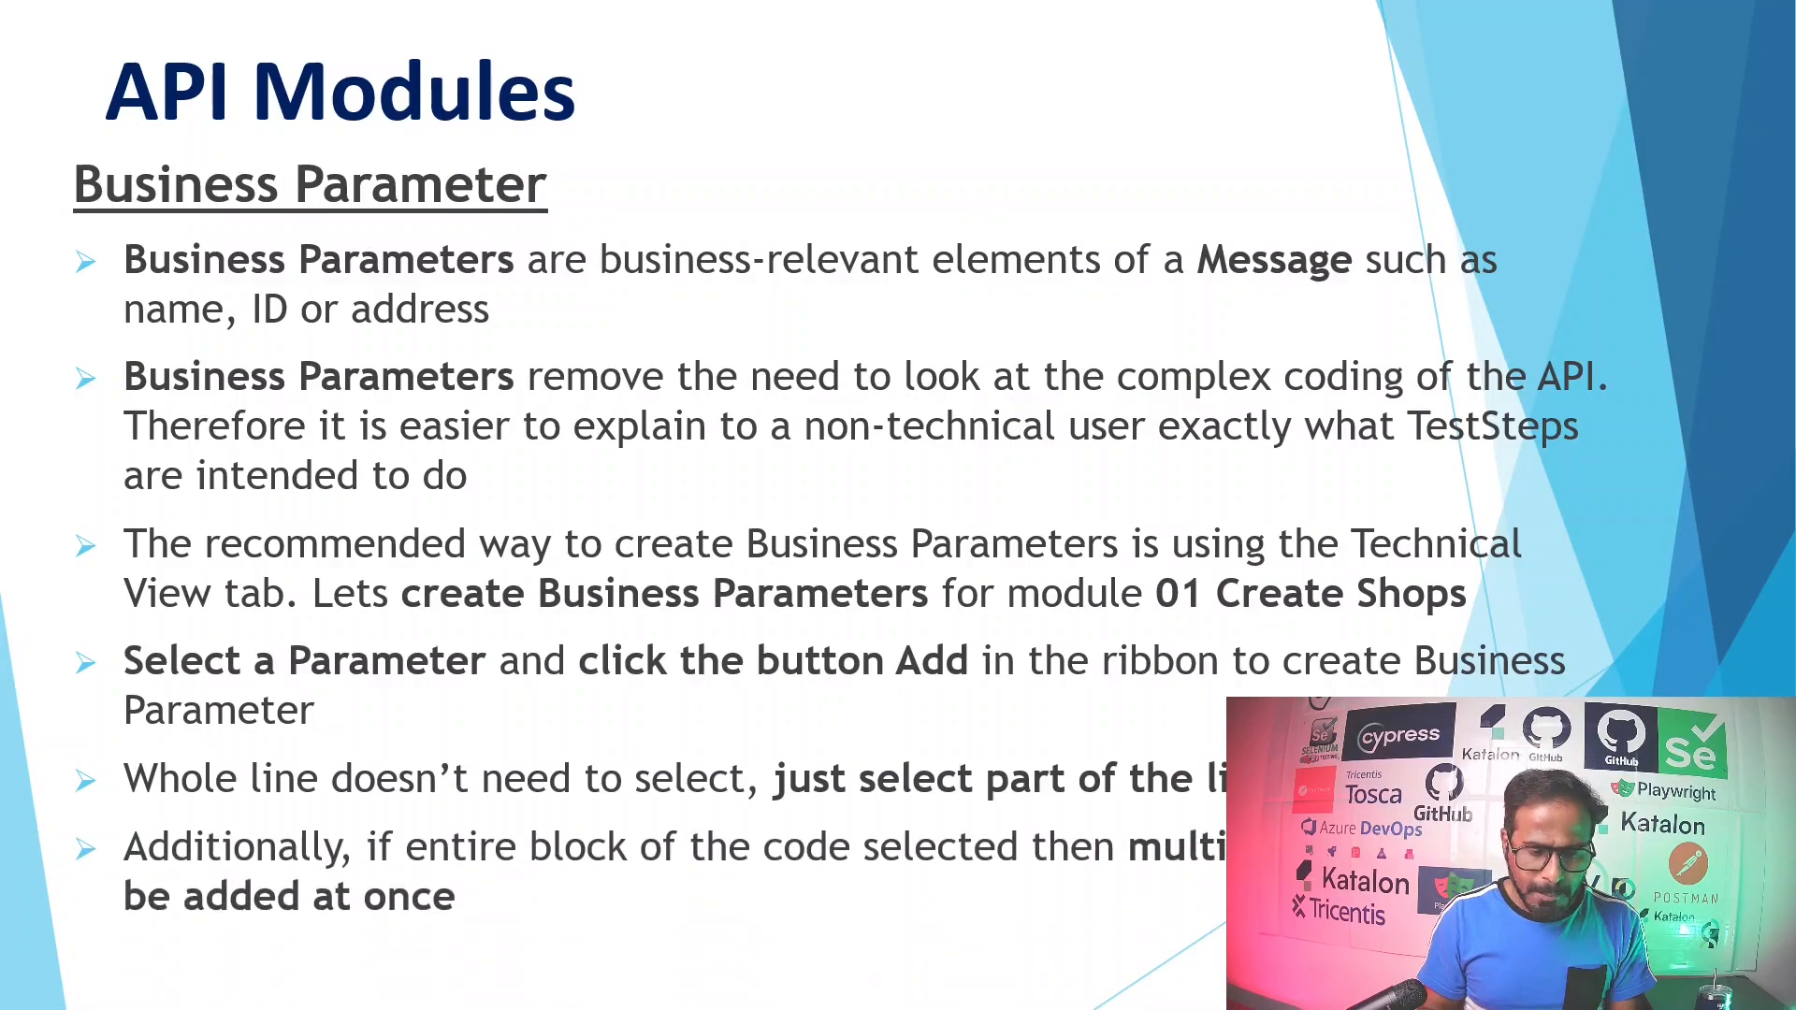
# Return to Tosca Commander and add the status code of POST Shops_Post Response as a module attribute
pyautogui.hotkey('alt', 'Tab')
pyautogui.hotkey('alt', 'Tab')
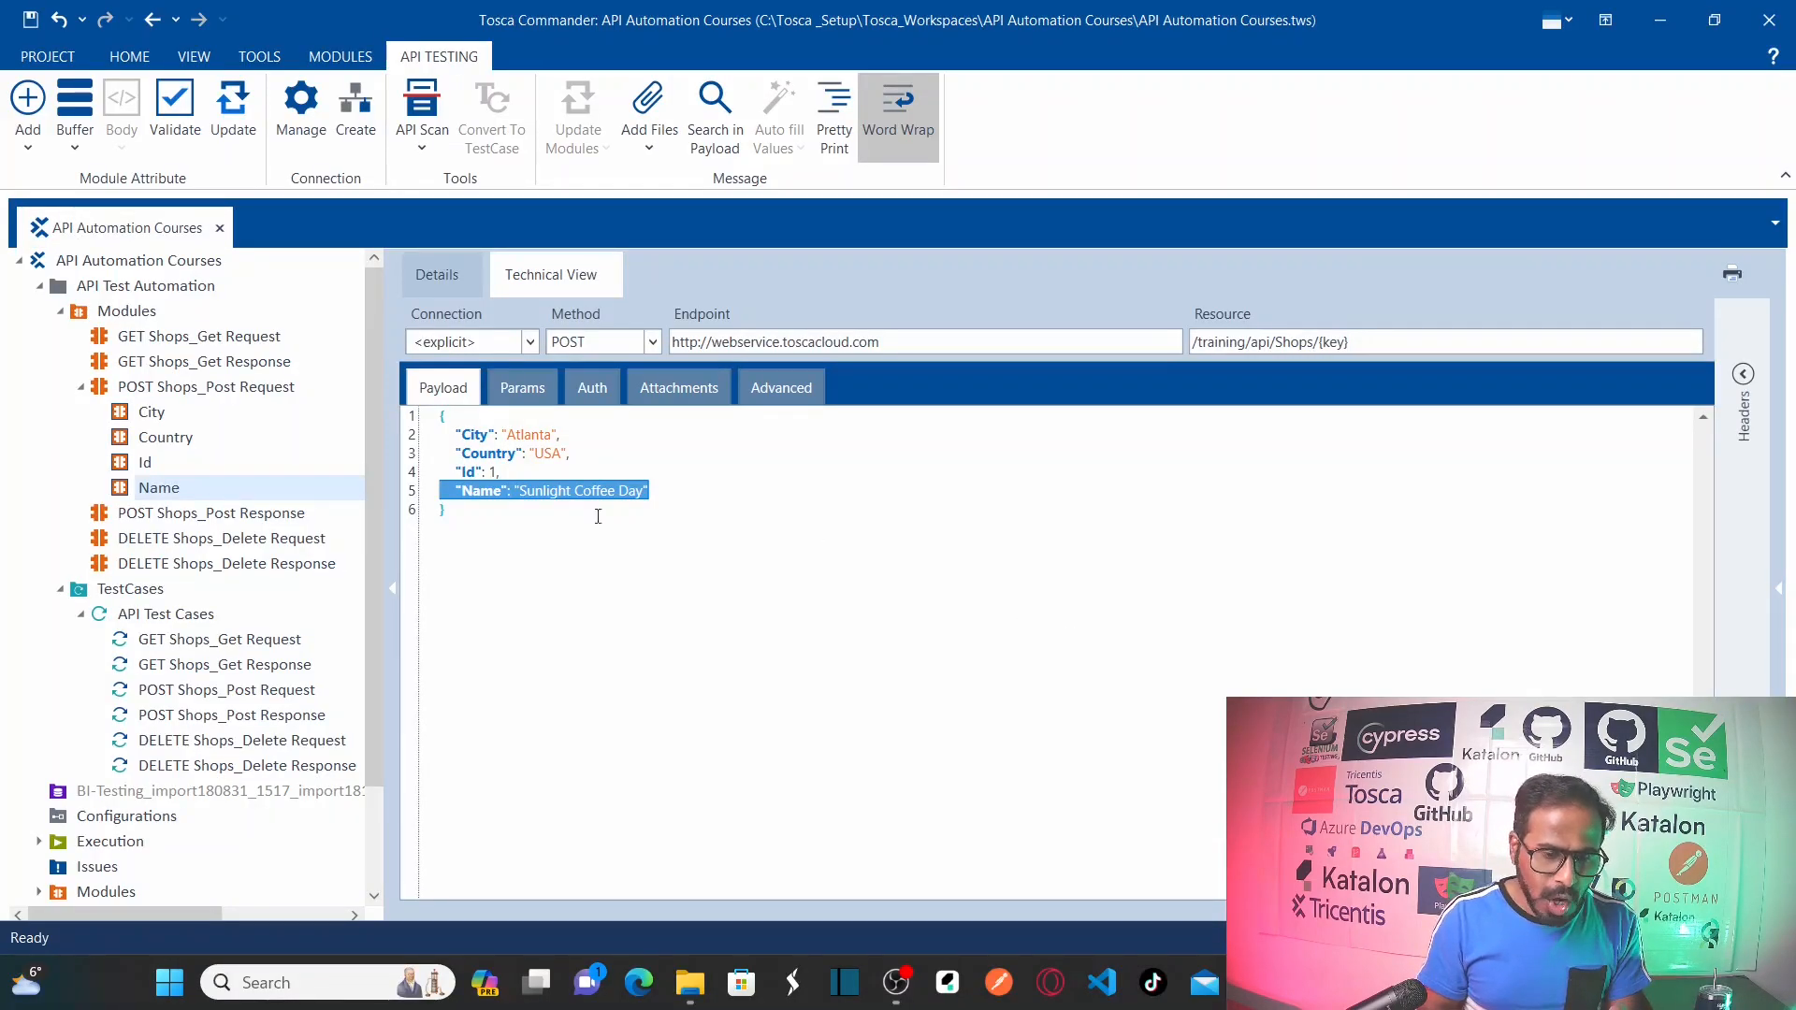
pyautogui.click(477, 438)
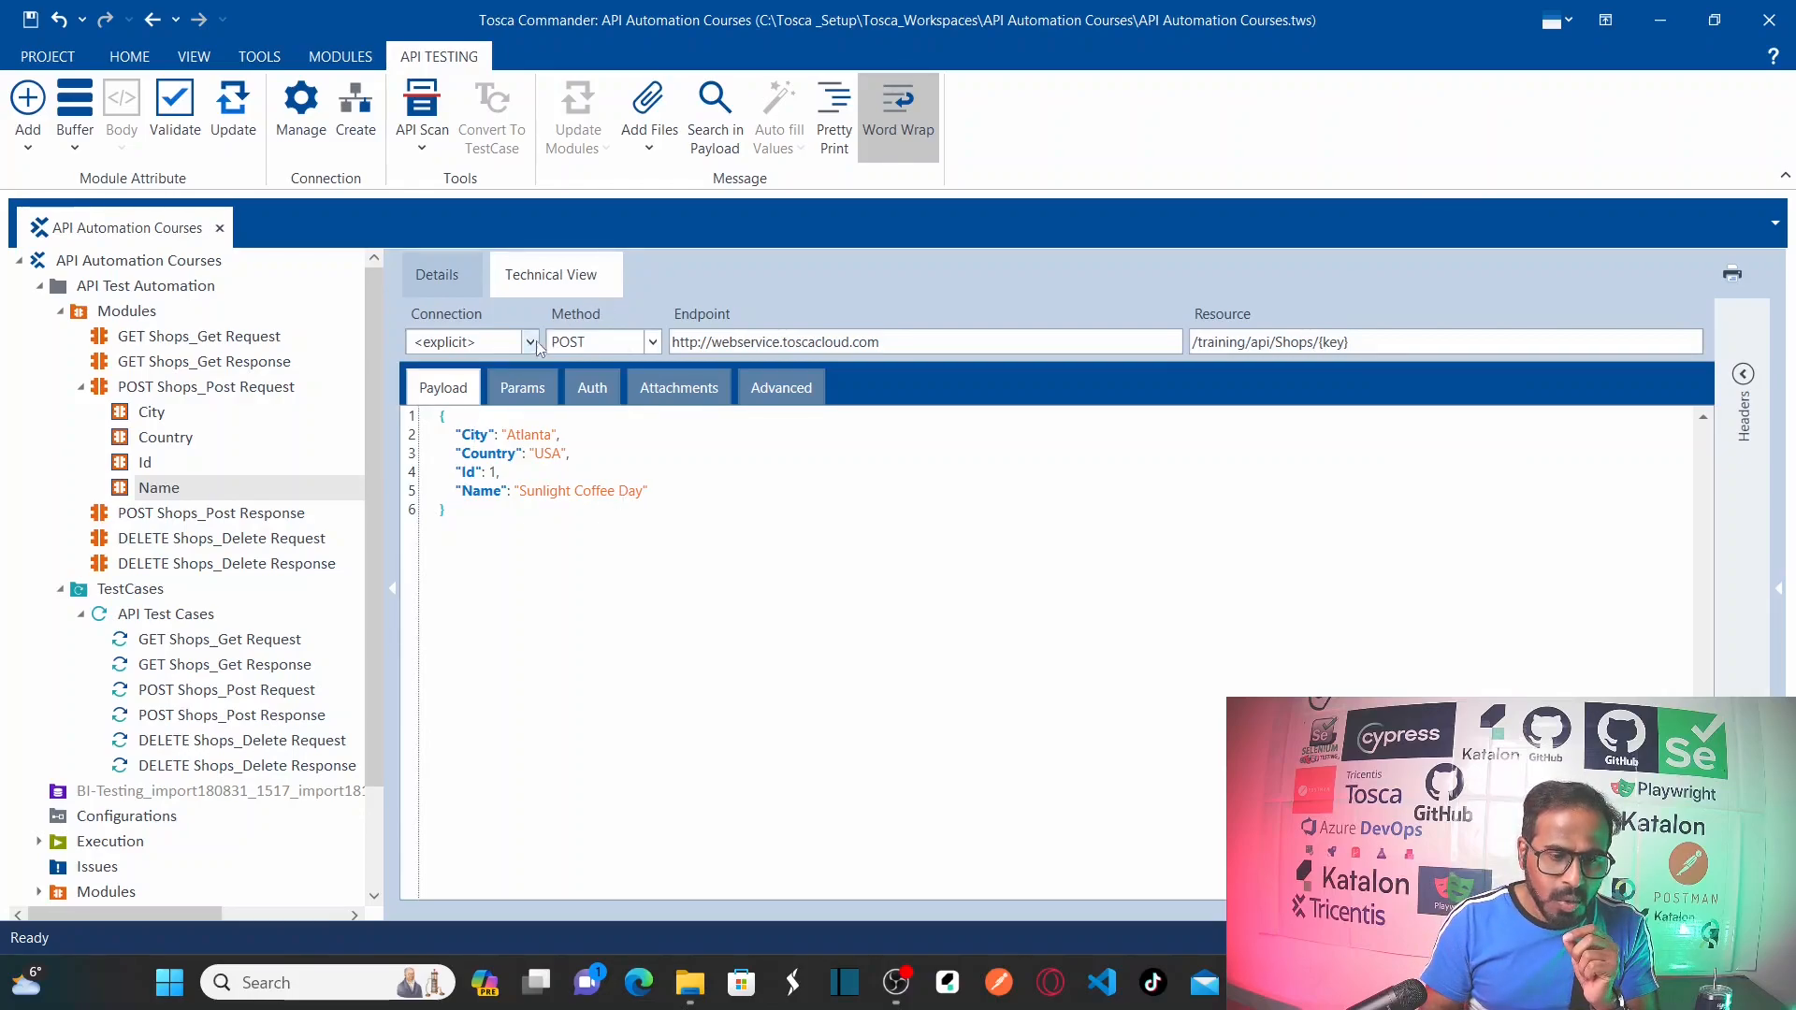
pyautogui.click(252, 517)
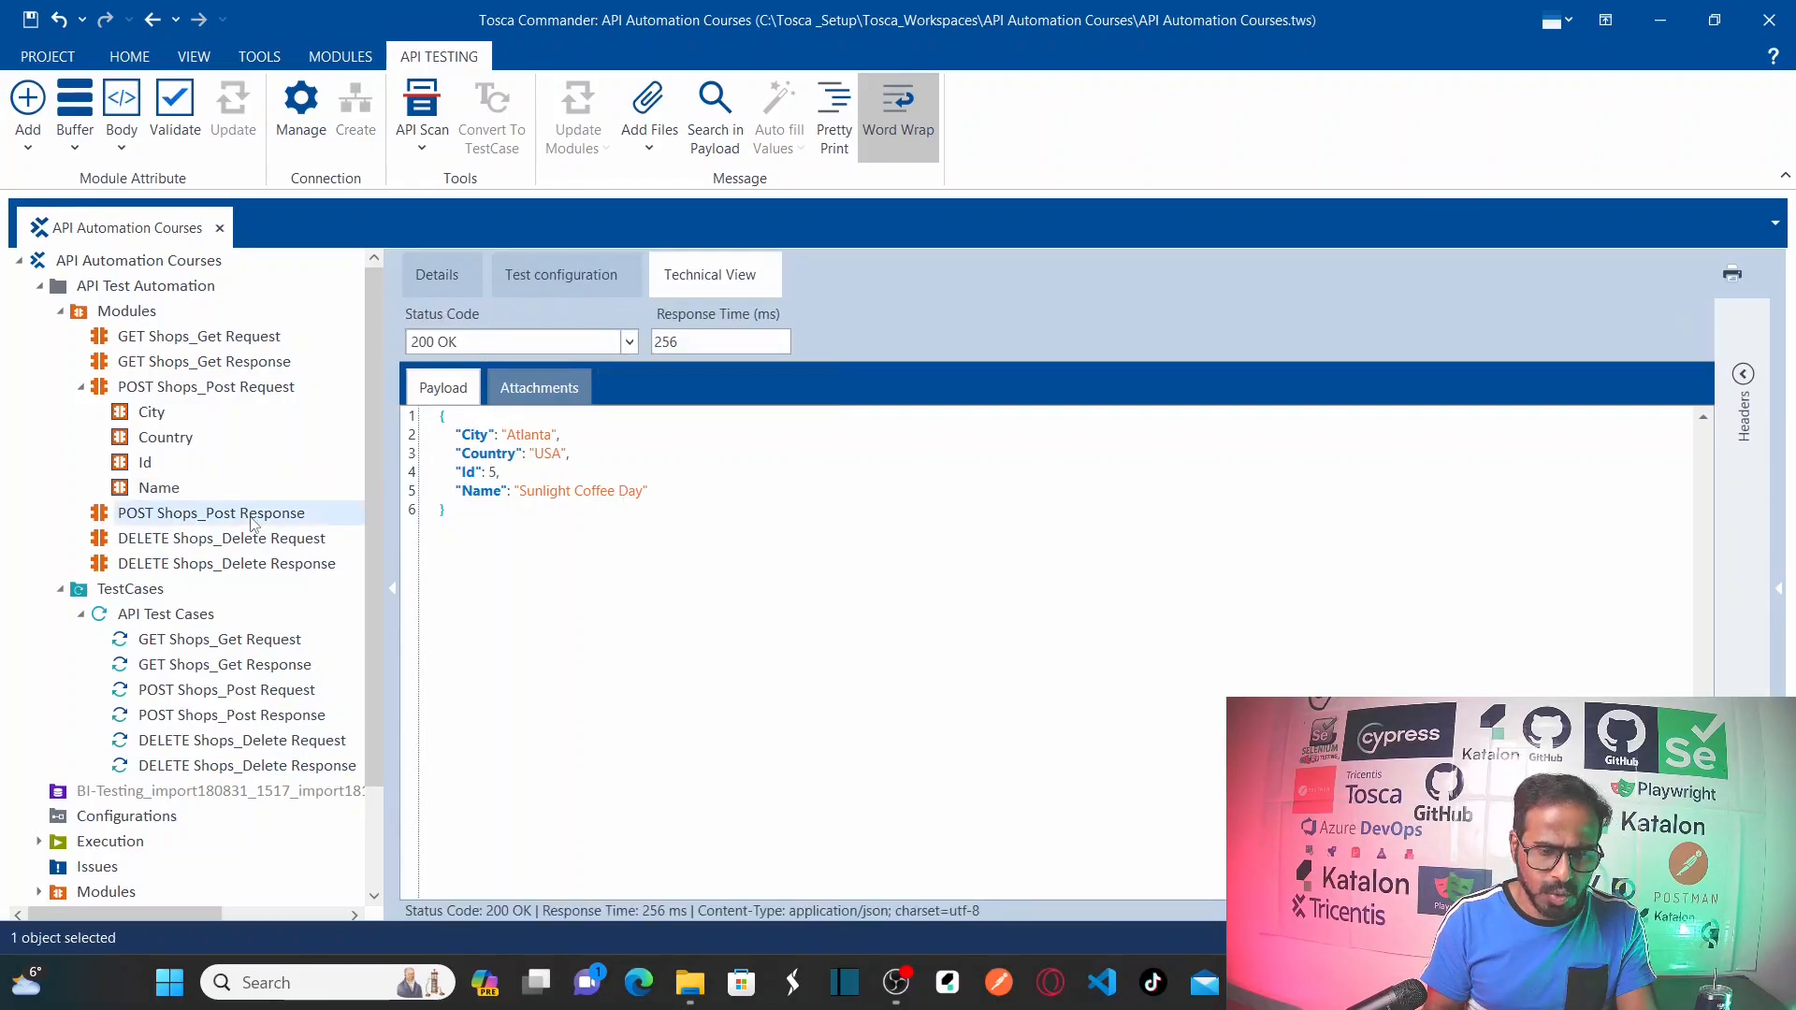
pyautogui.click(496, 348)
pyautogui.click(496, 348)
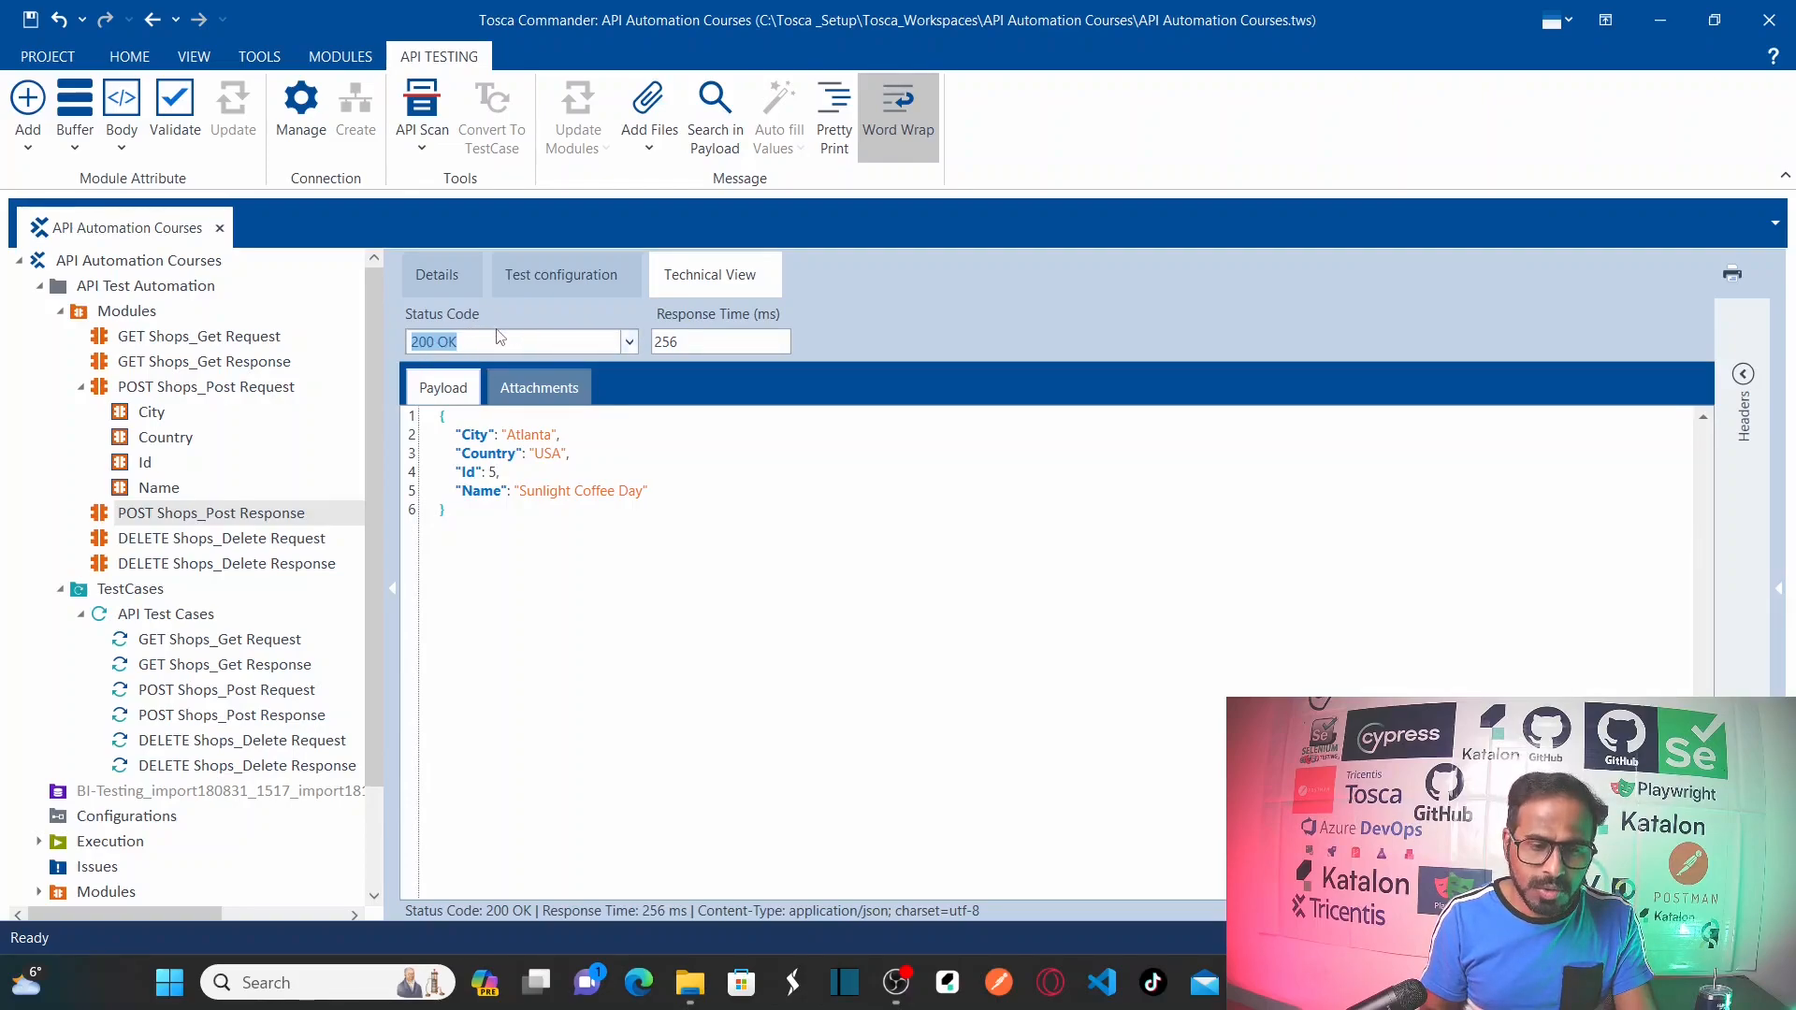
pyautogui.click(27, 99)
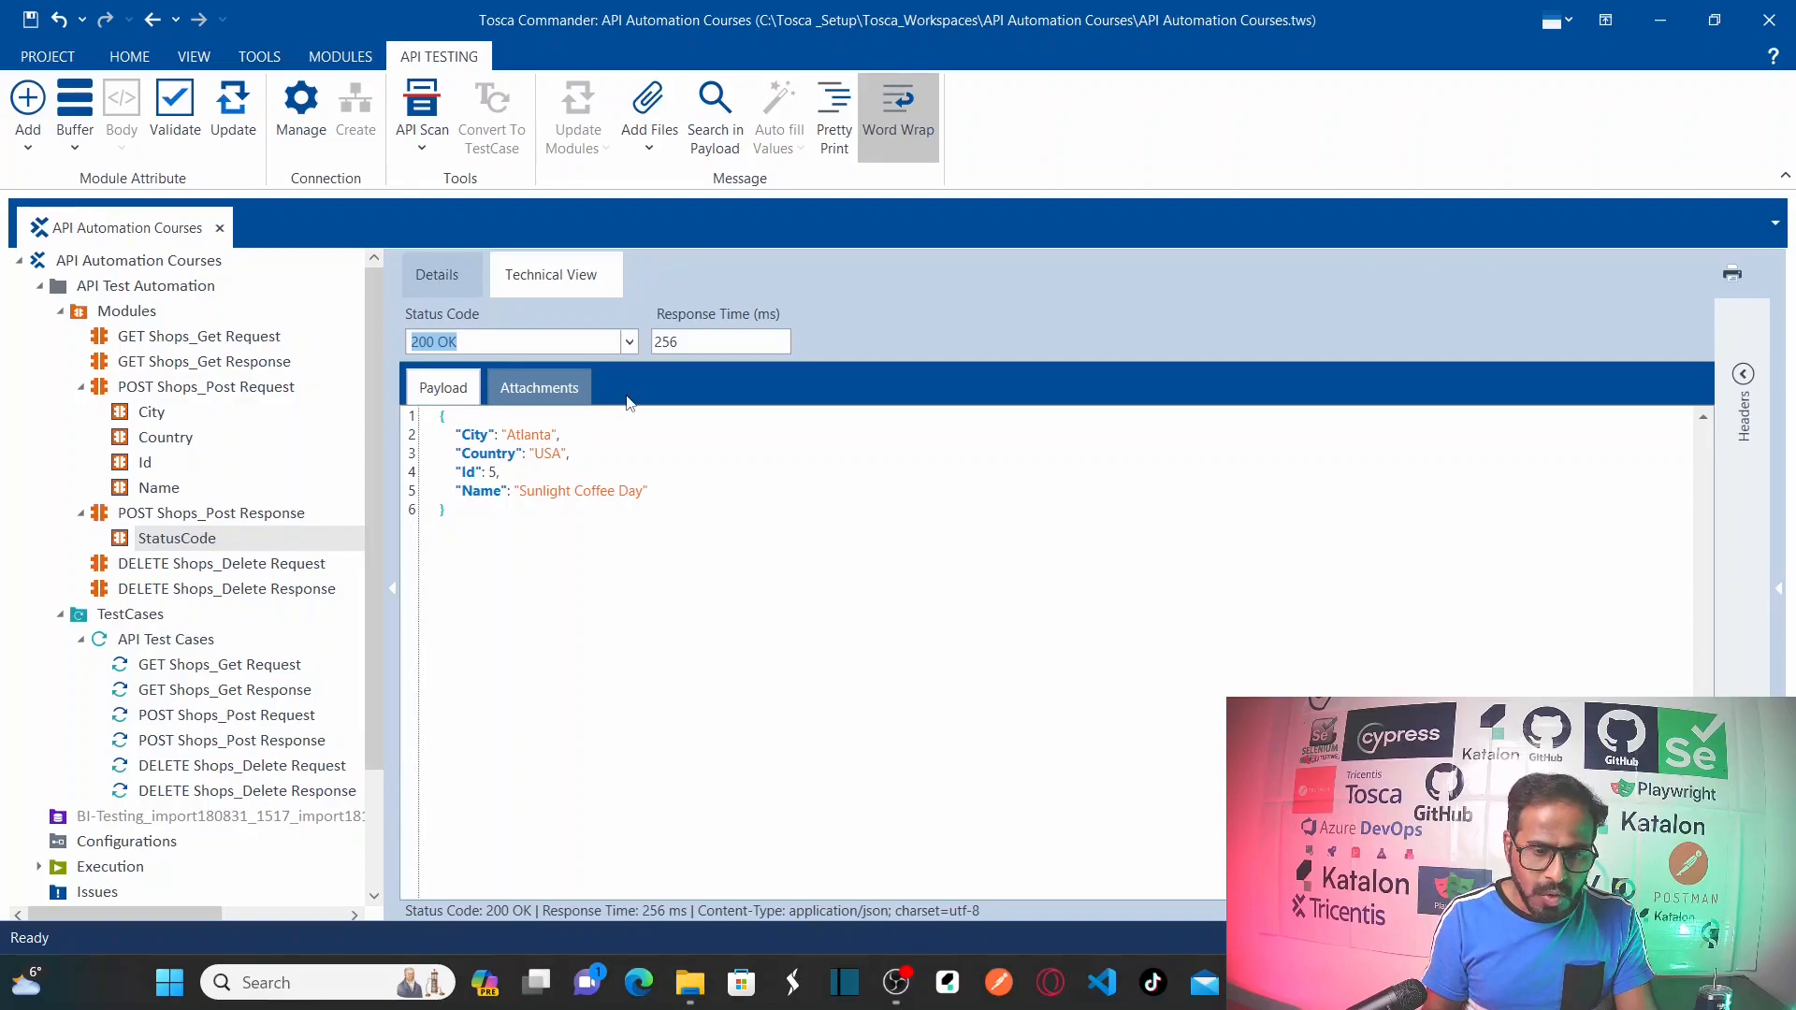
# Add the response time of POST Shops_Post Response as a module attribute
pyautogui.click(707, 341)
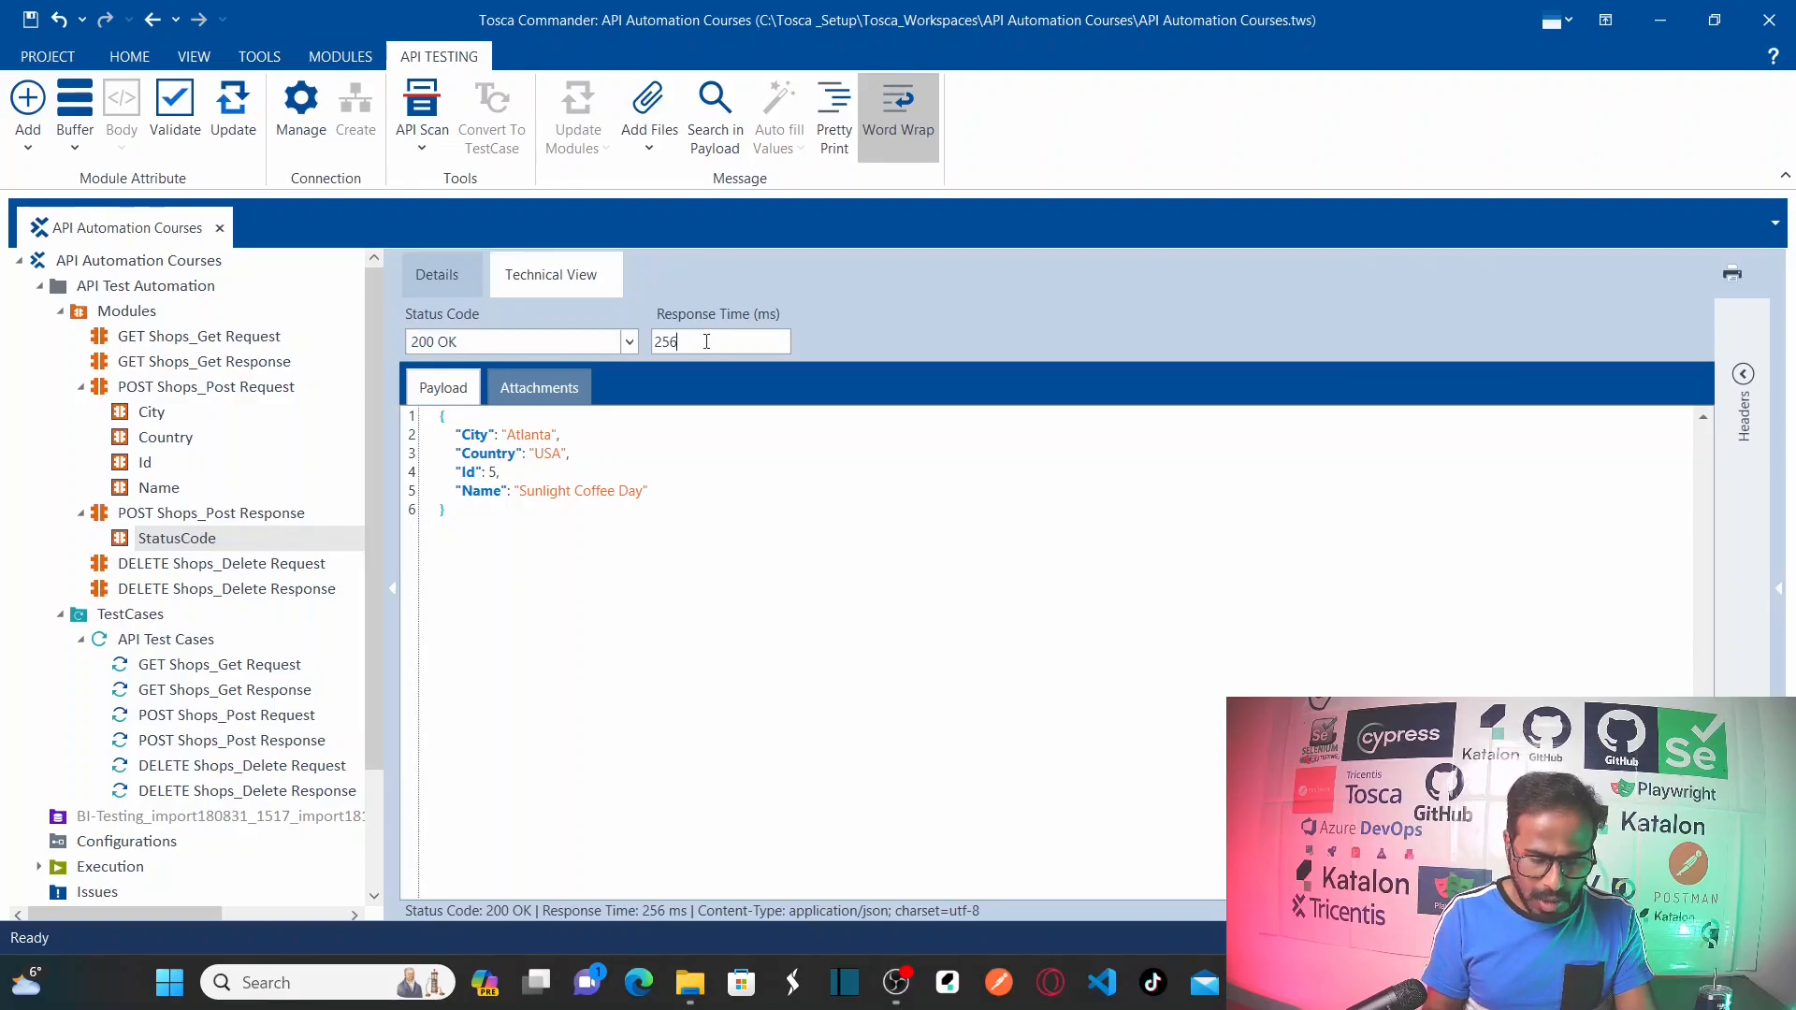
pyautogui.moveTo(707, 342); pyautogui.dragTo(654, 342)
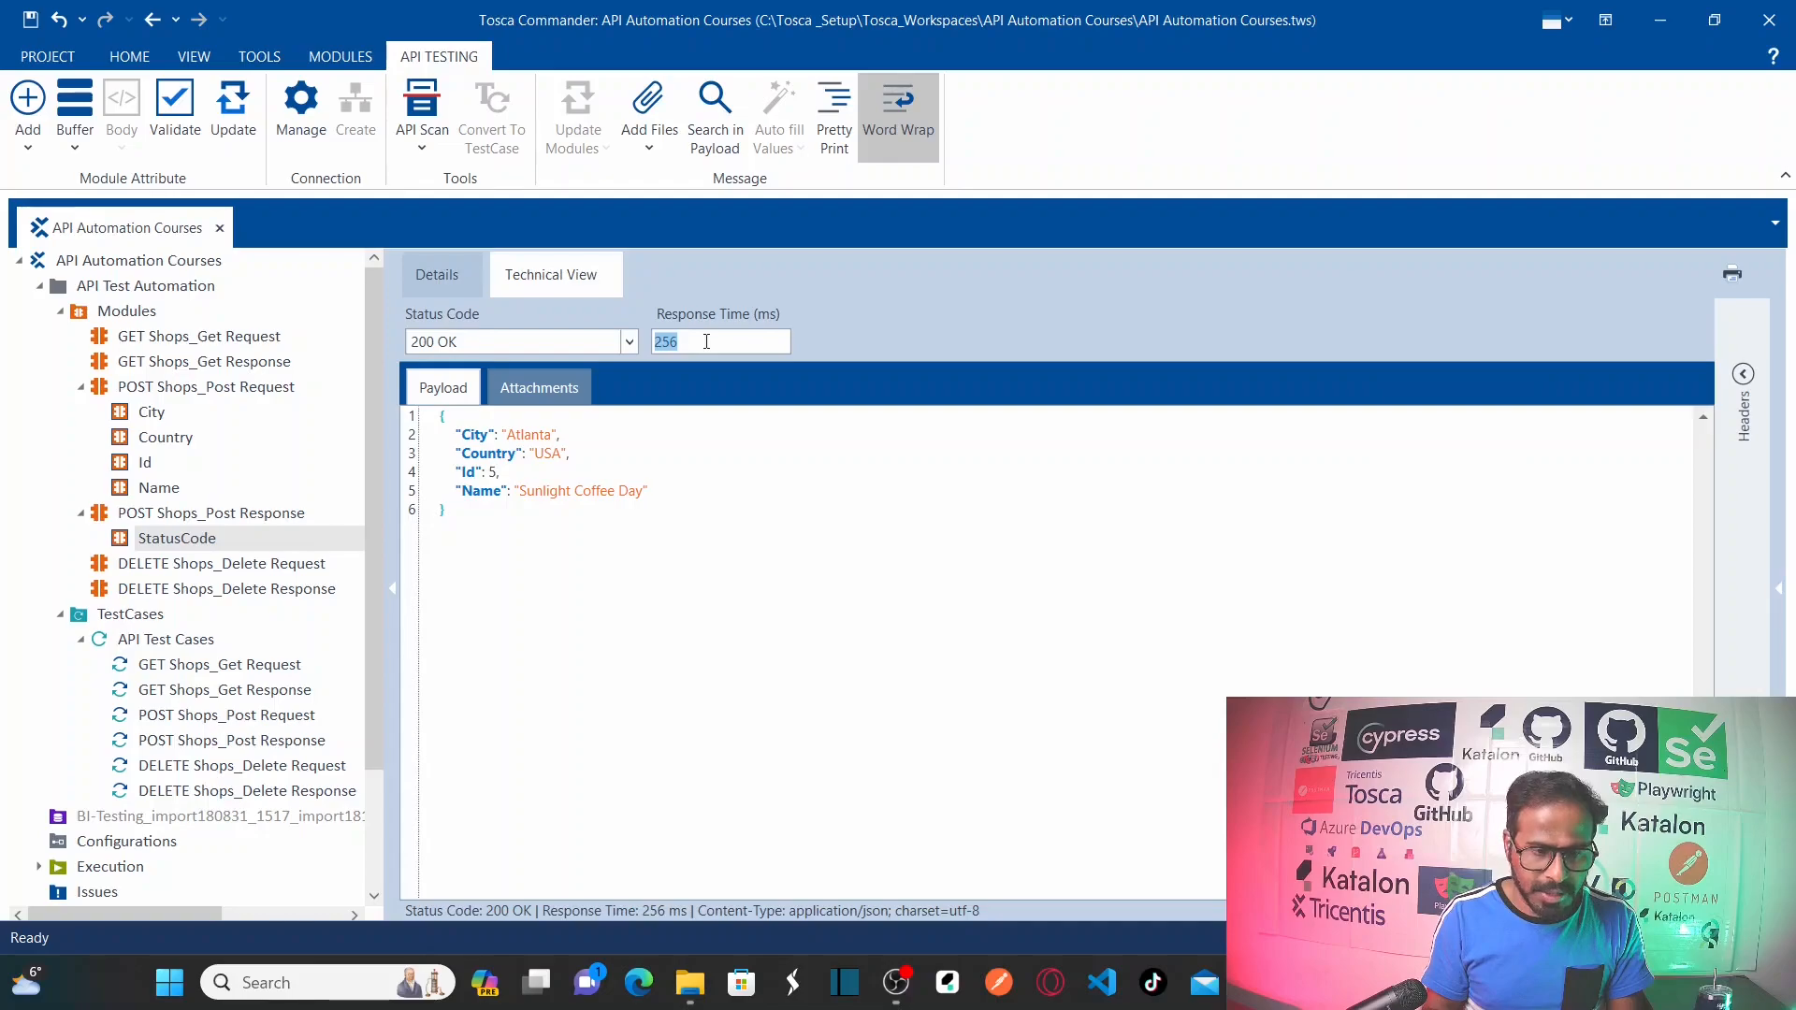
pyautogui.click(28, 101)
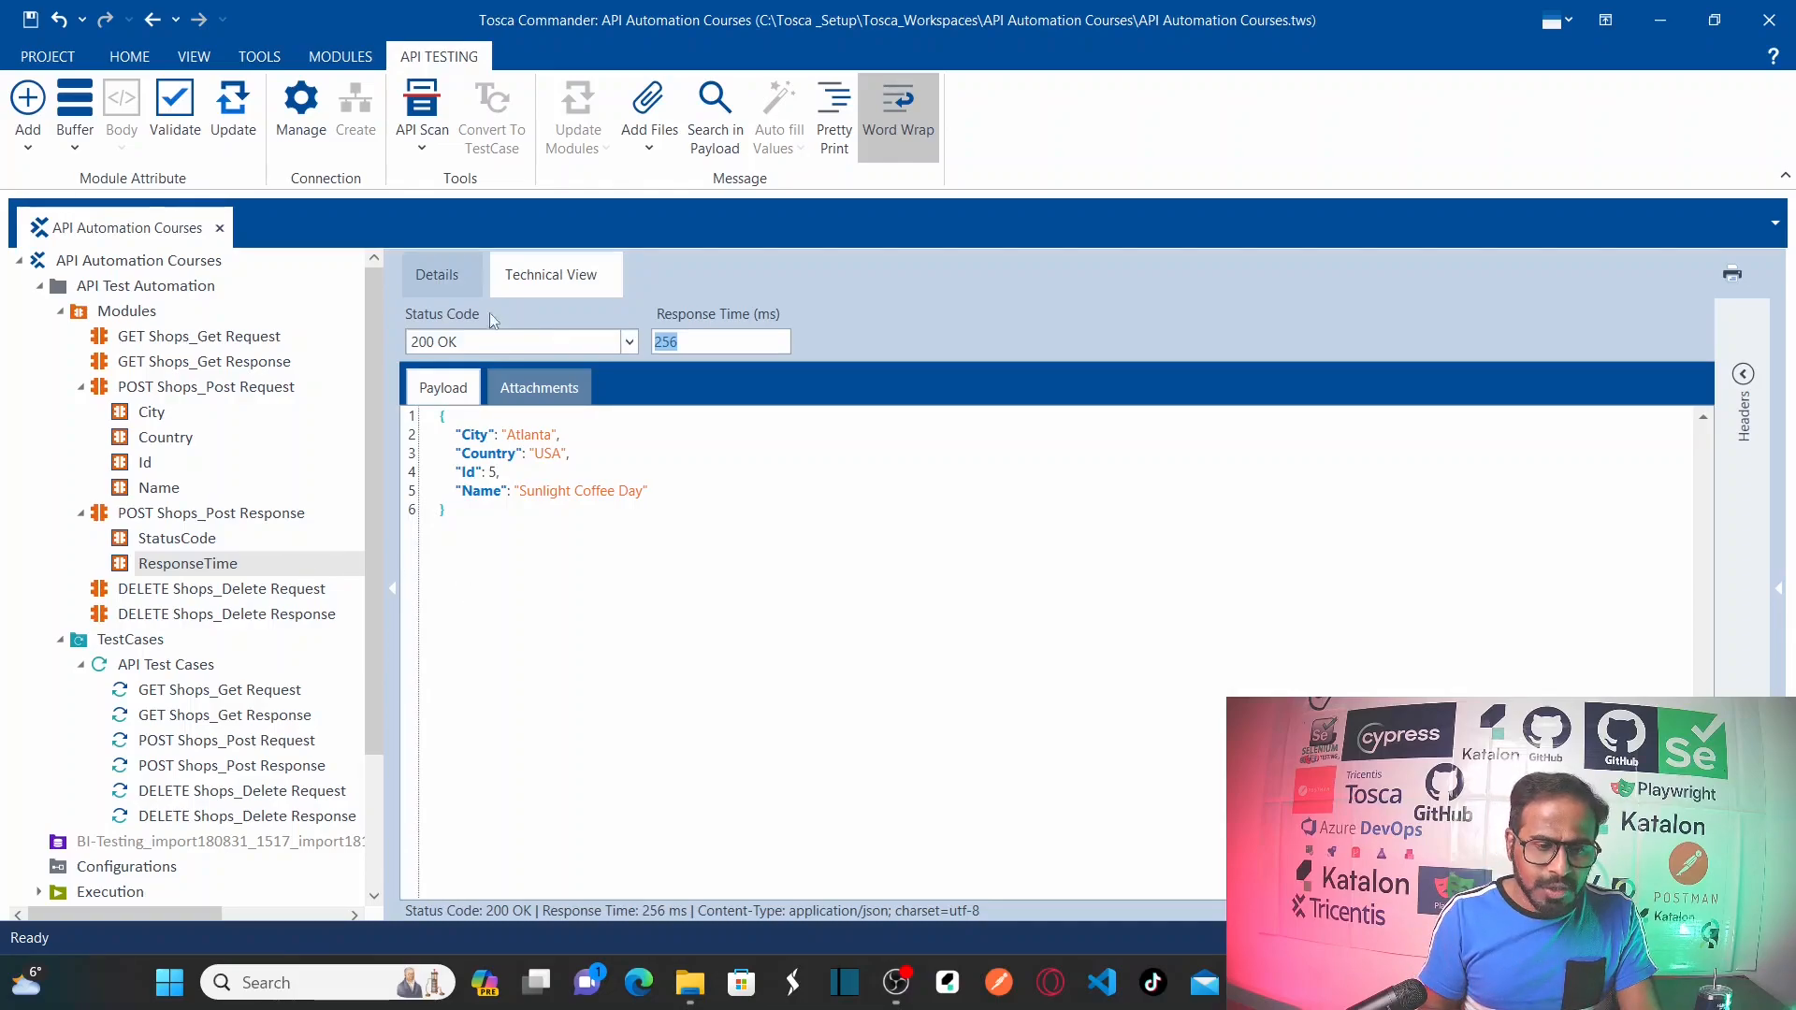
# Open the POST Shops_Post Request module and show its headers
pyautogui.click(197, 392)
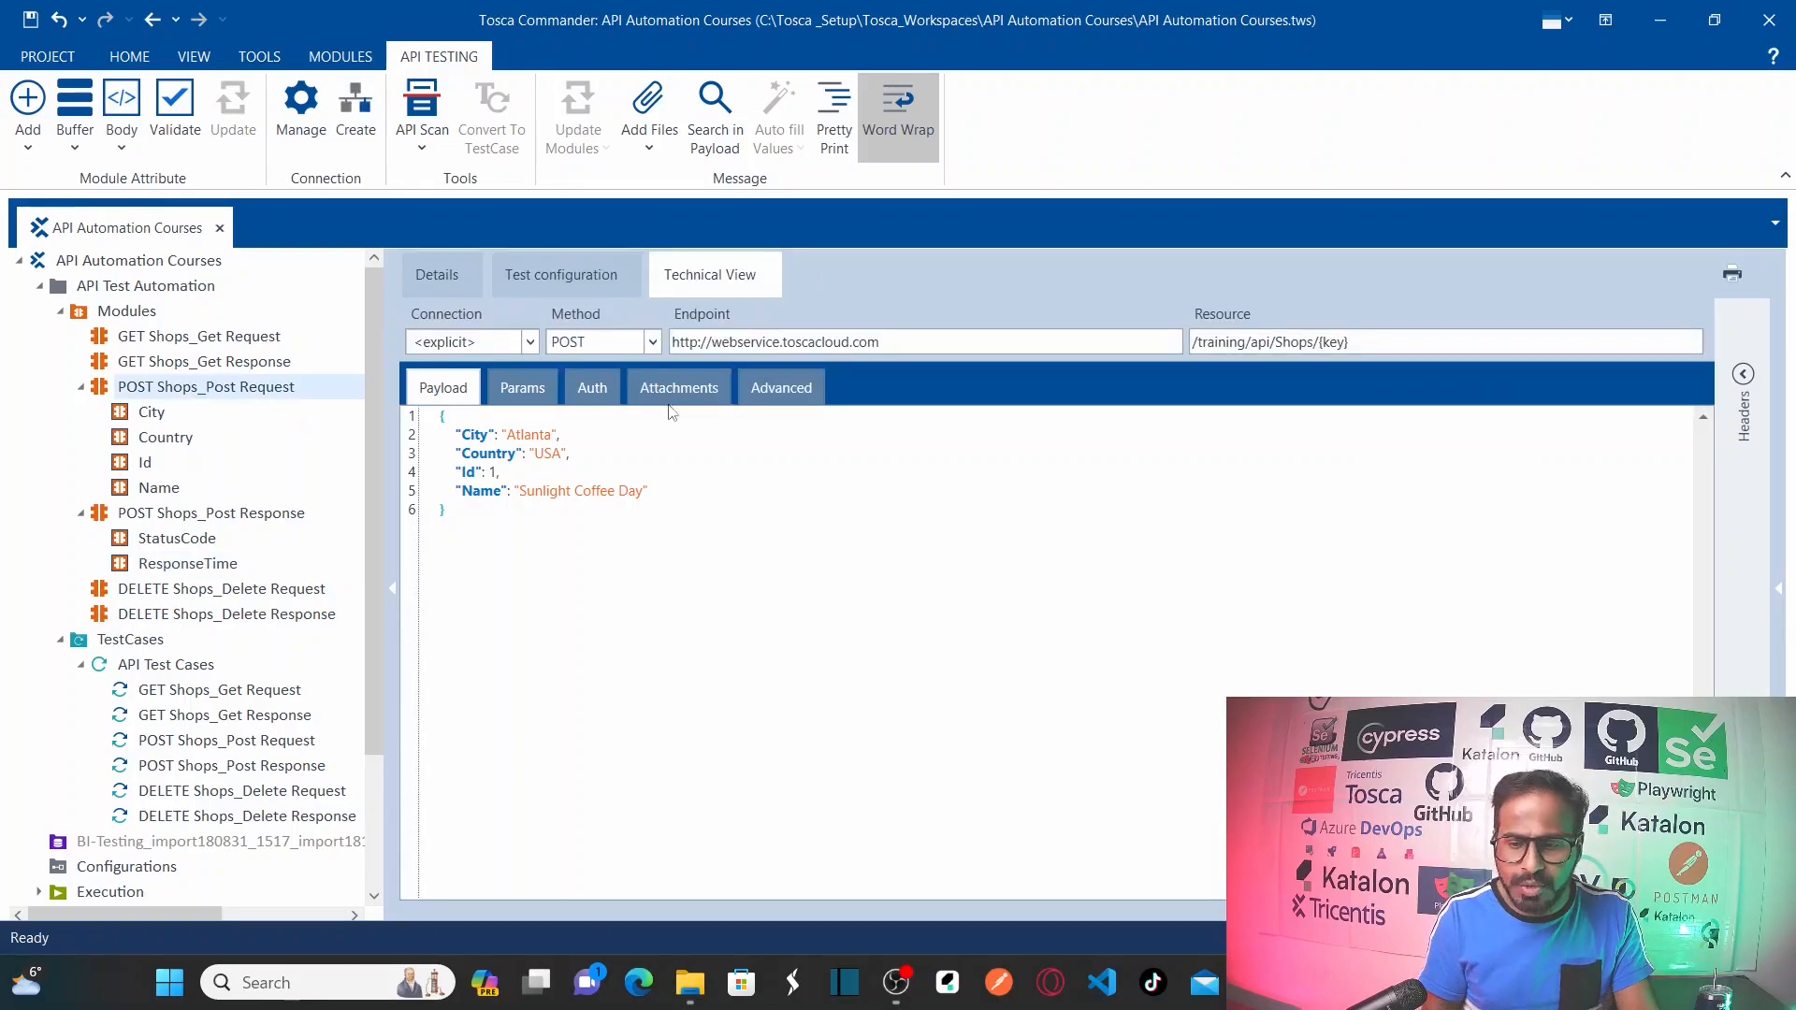
pyautogui.click(1743, 374)
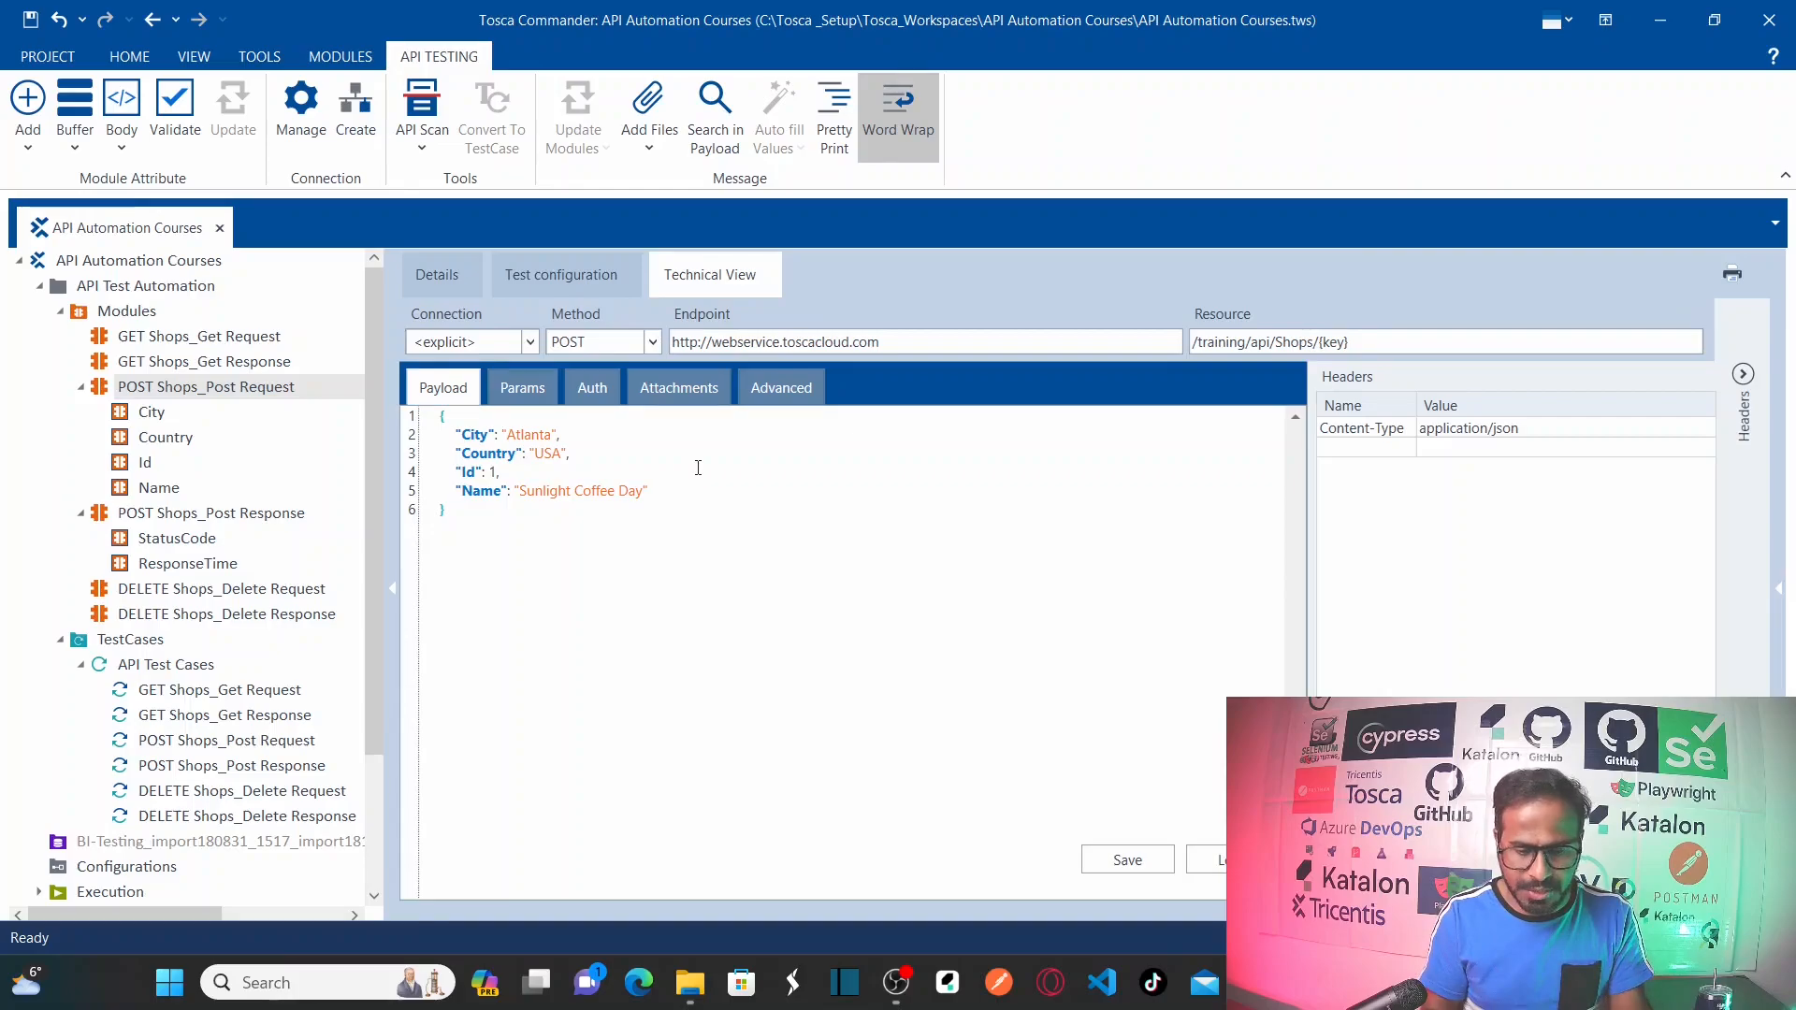
# Switch to the slide show and go through the API Modules slide on business parameters to the first Best Practice point
pyautogui.hotkey('alt', 'Tab')
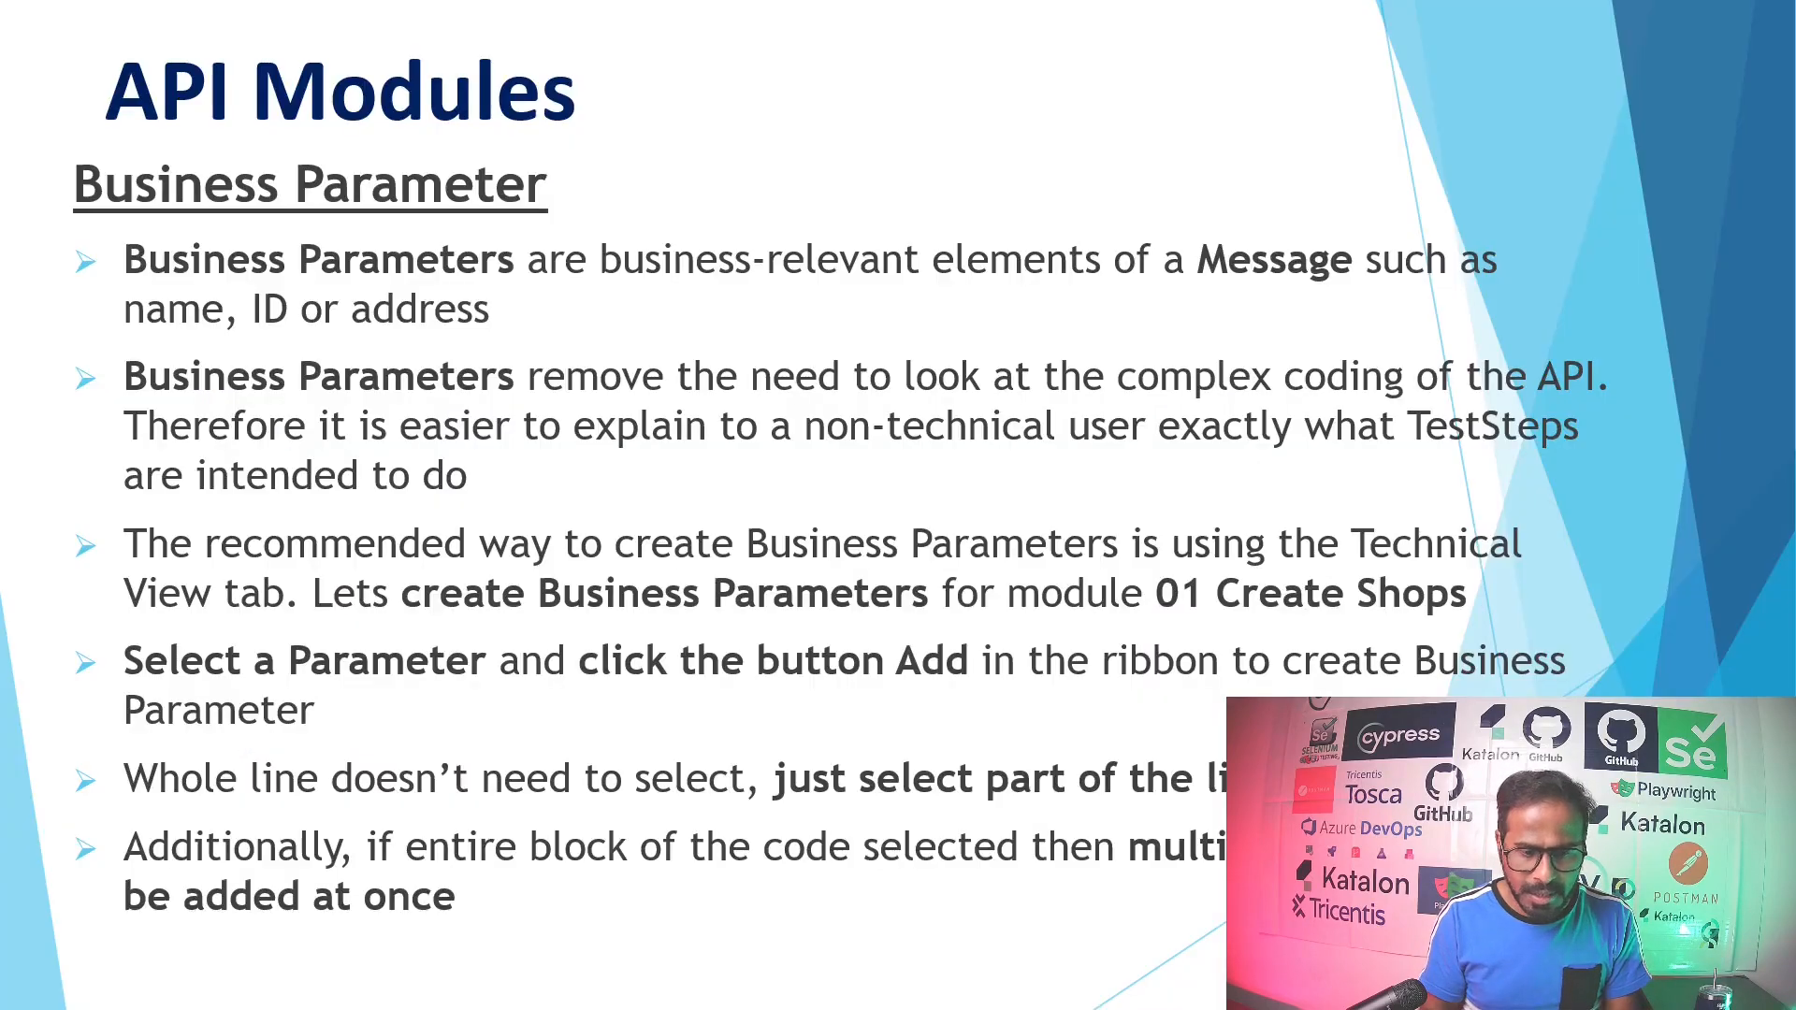
pyautogui.press('Right')
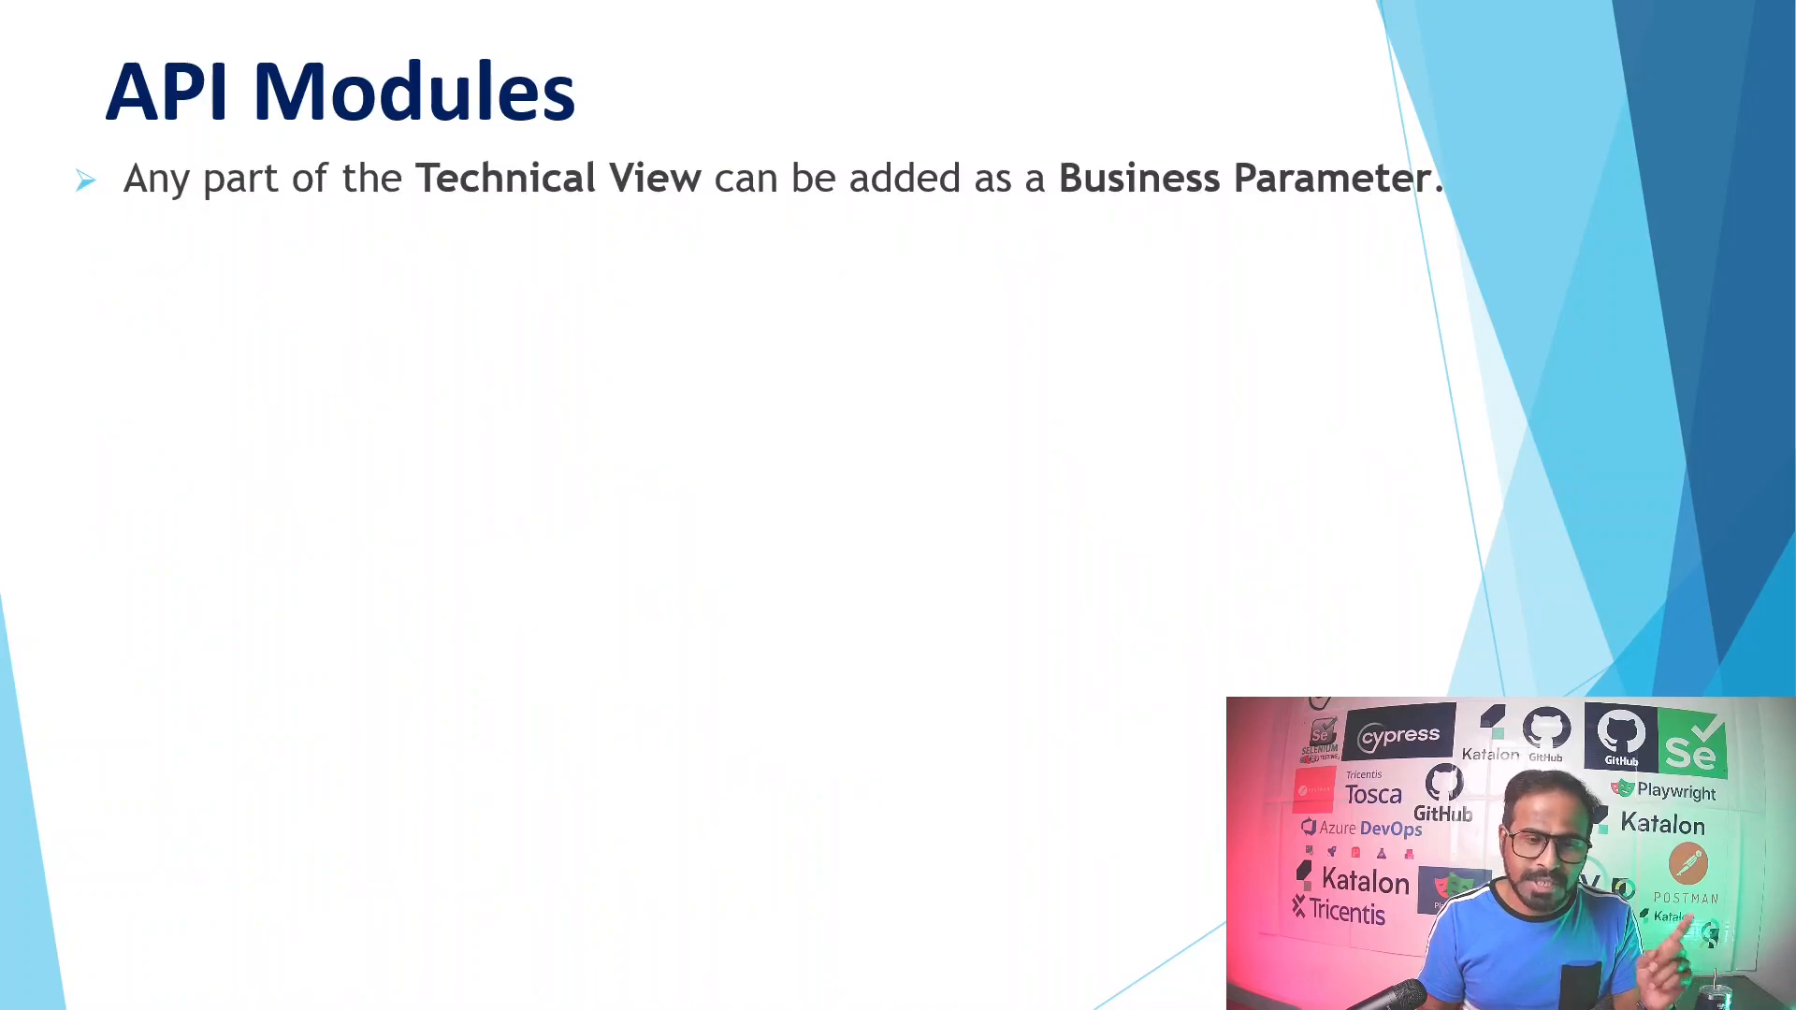
pyautogui.press('Right')
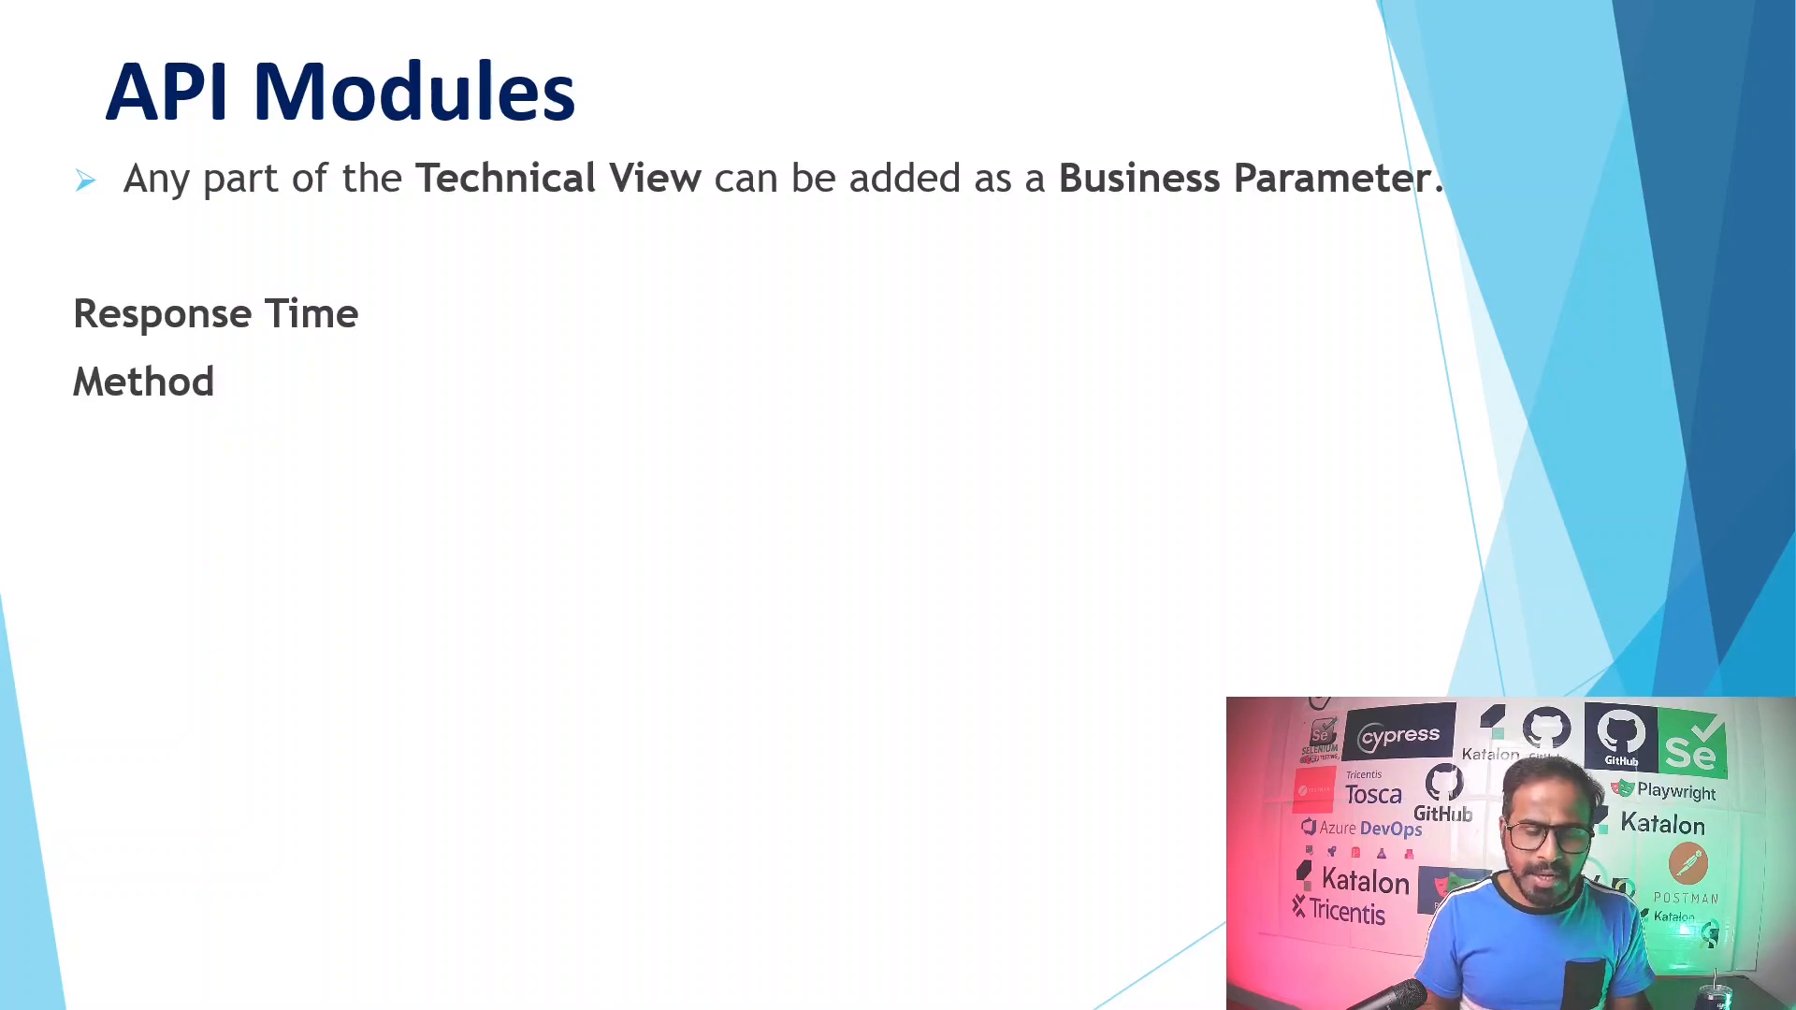
pyautogui.press('Right')
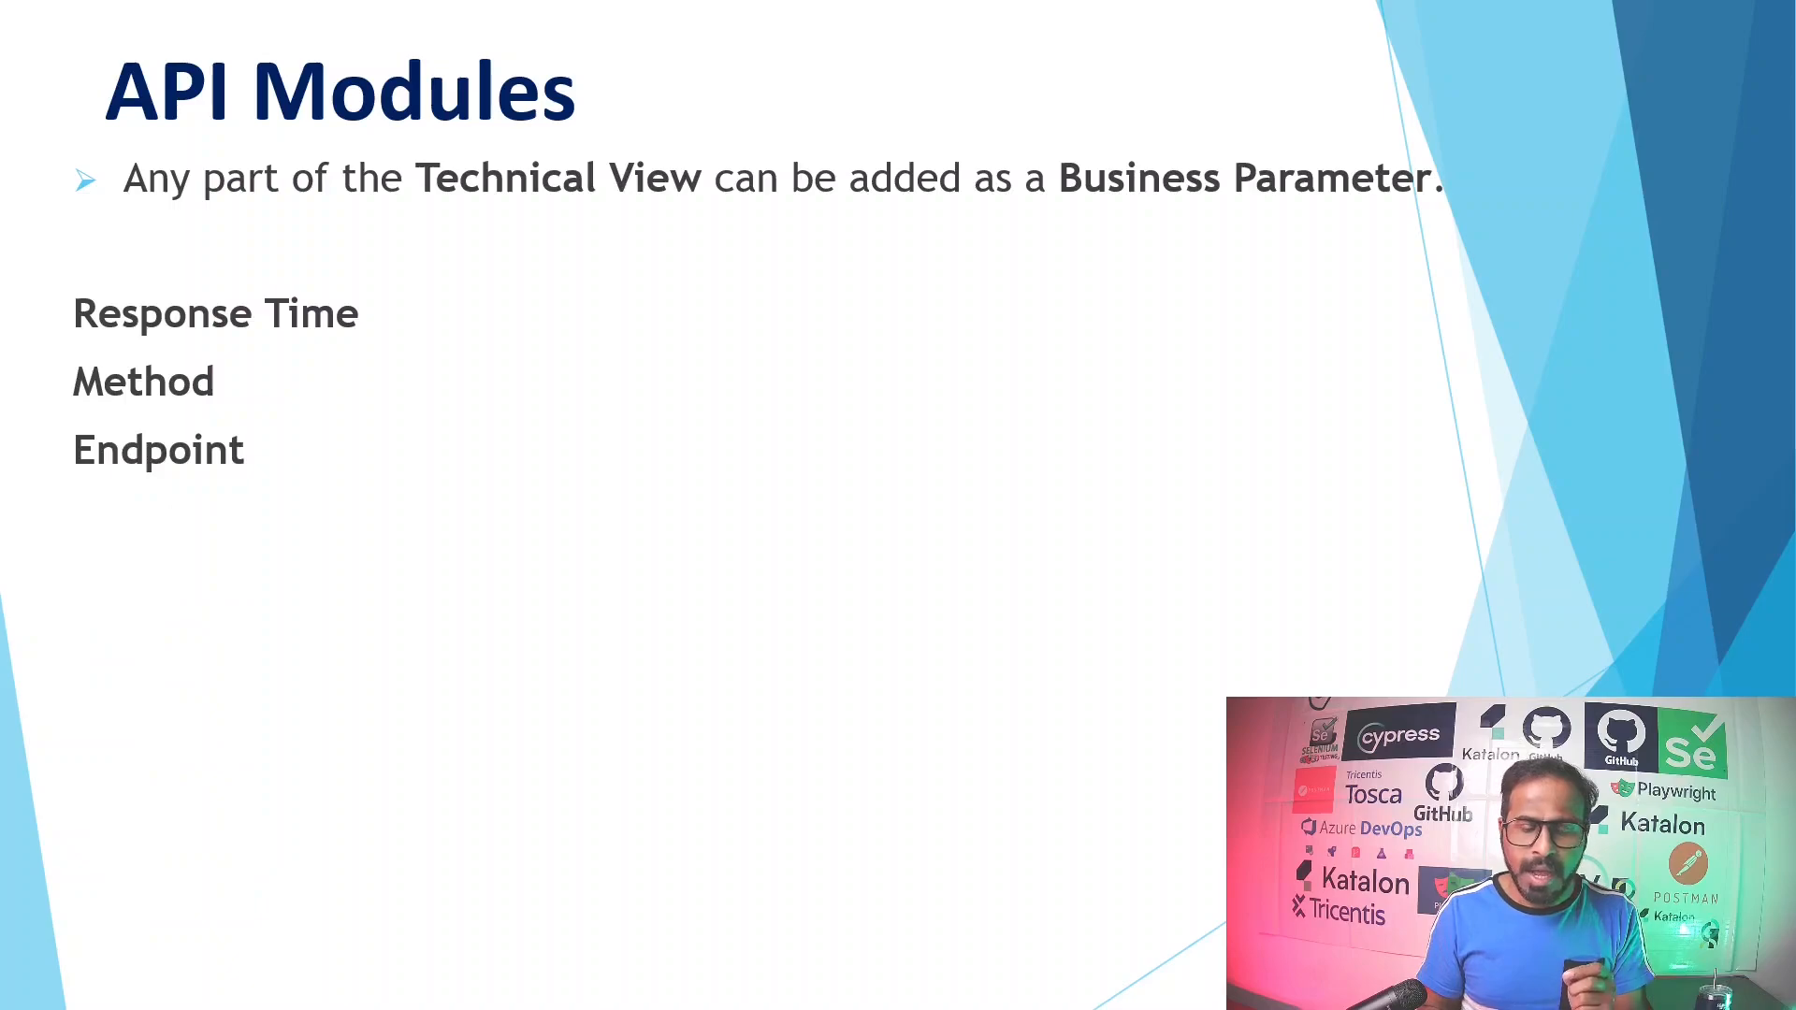
pyautogui.press('Right')
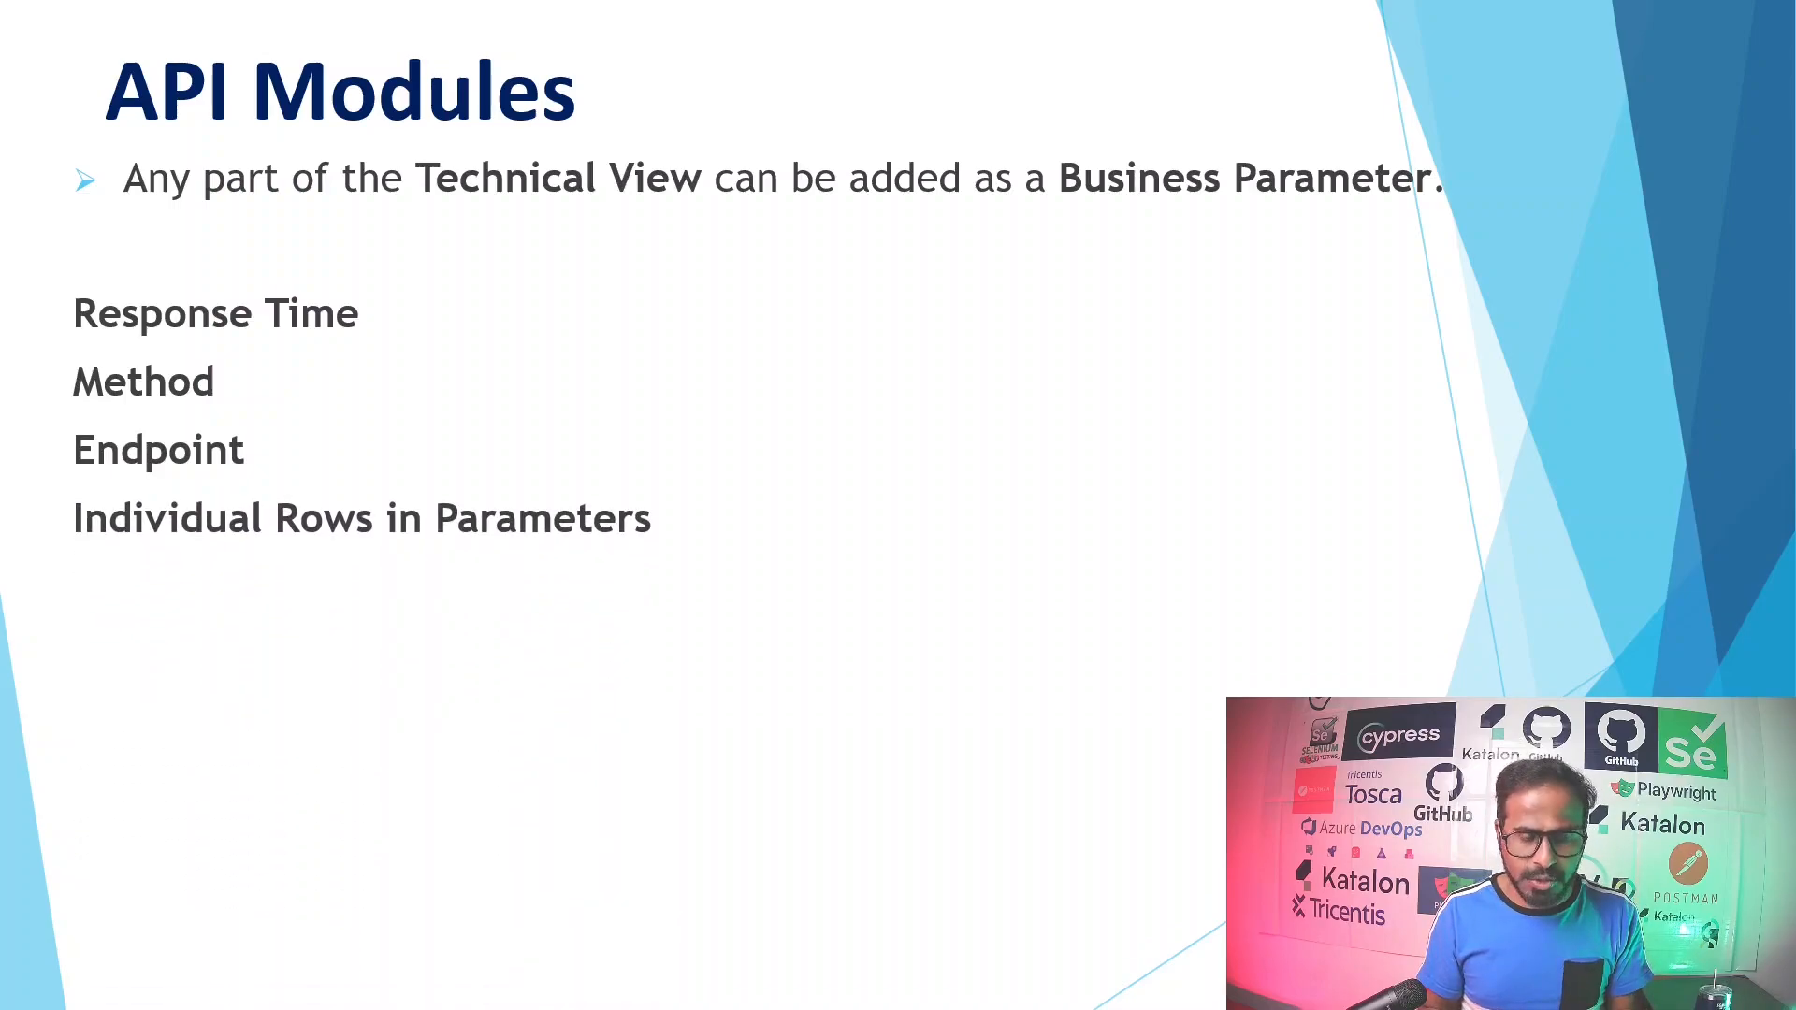
pyautogui.press('Right')
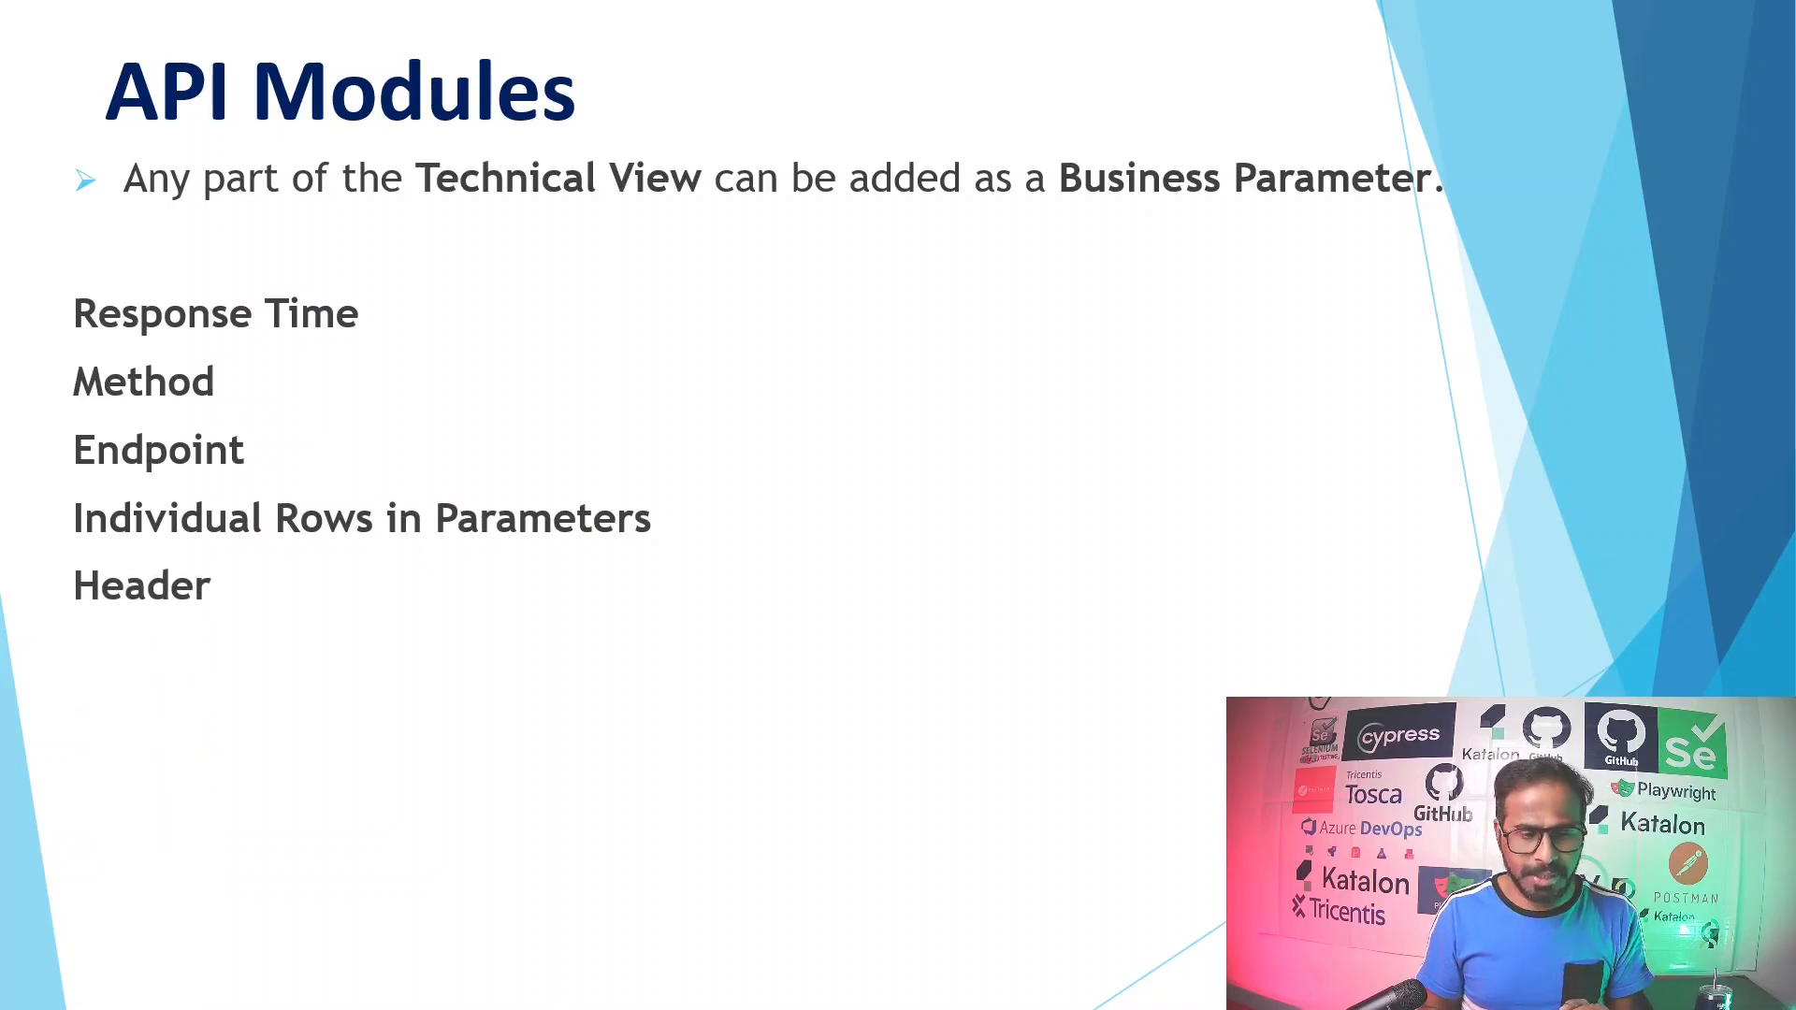
pyautogui.press('Right')
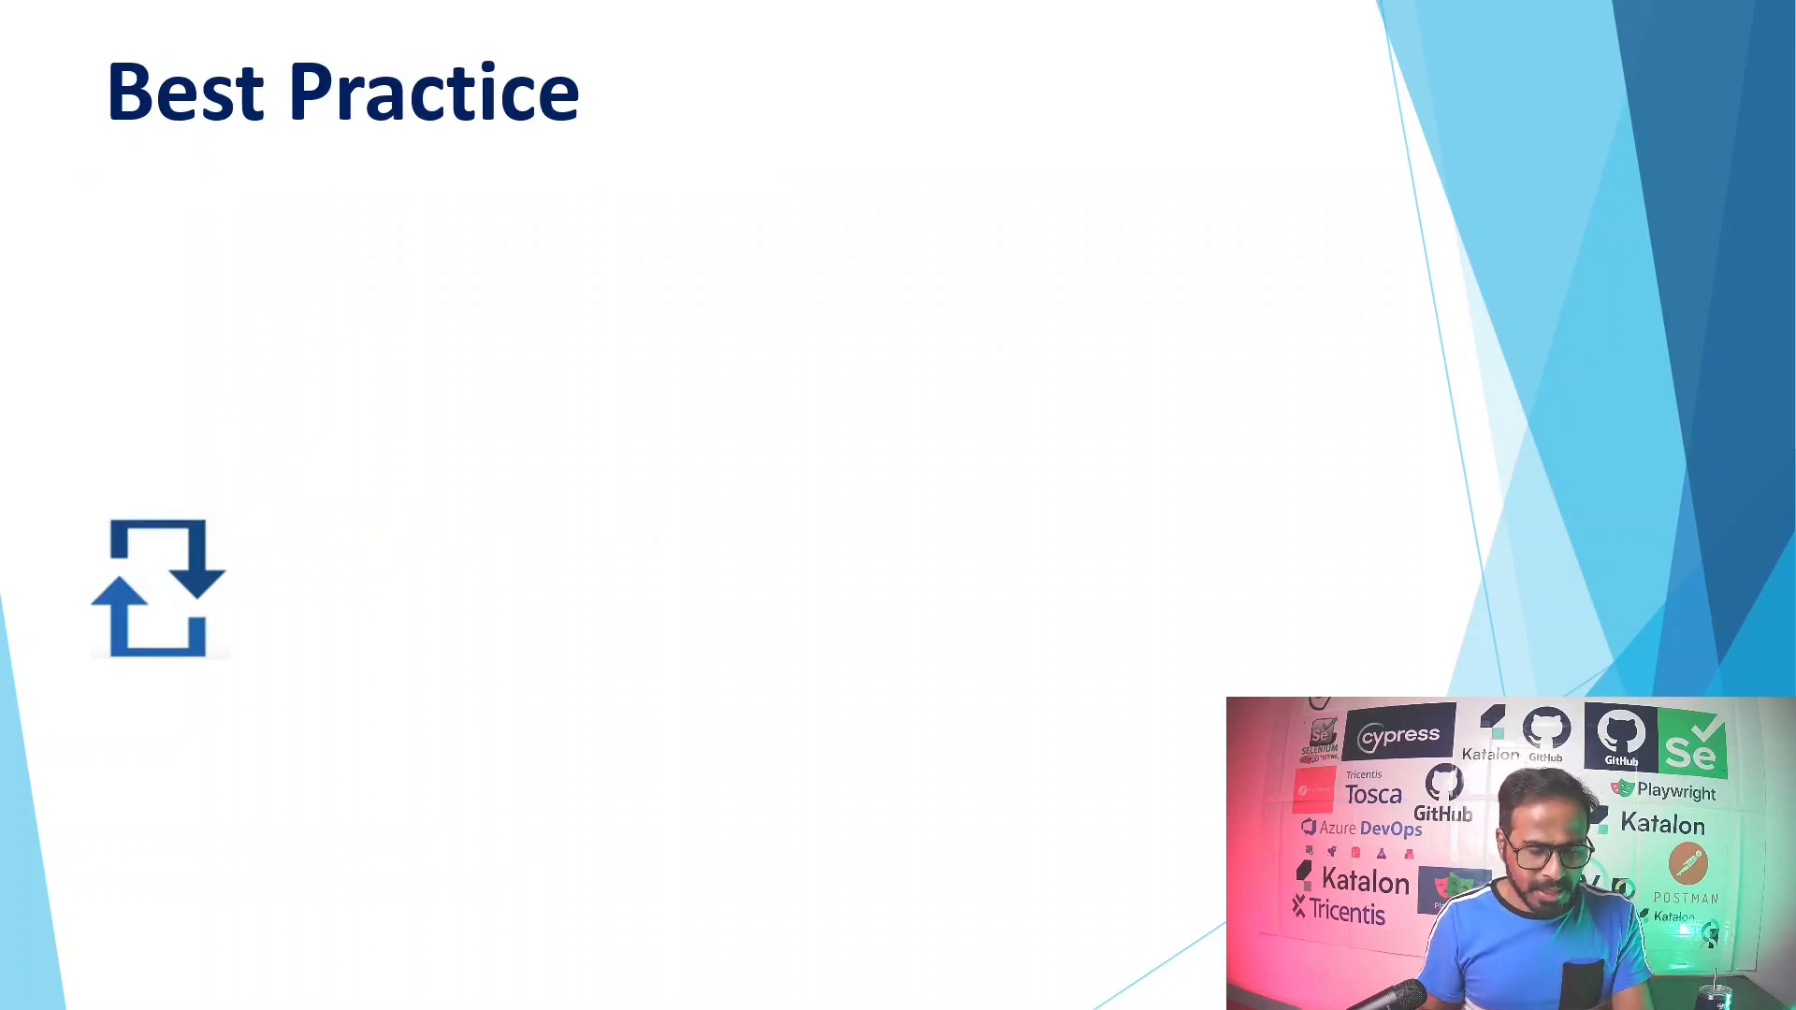
pyautogui.press('Right')
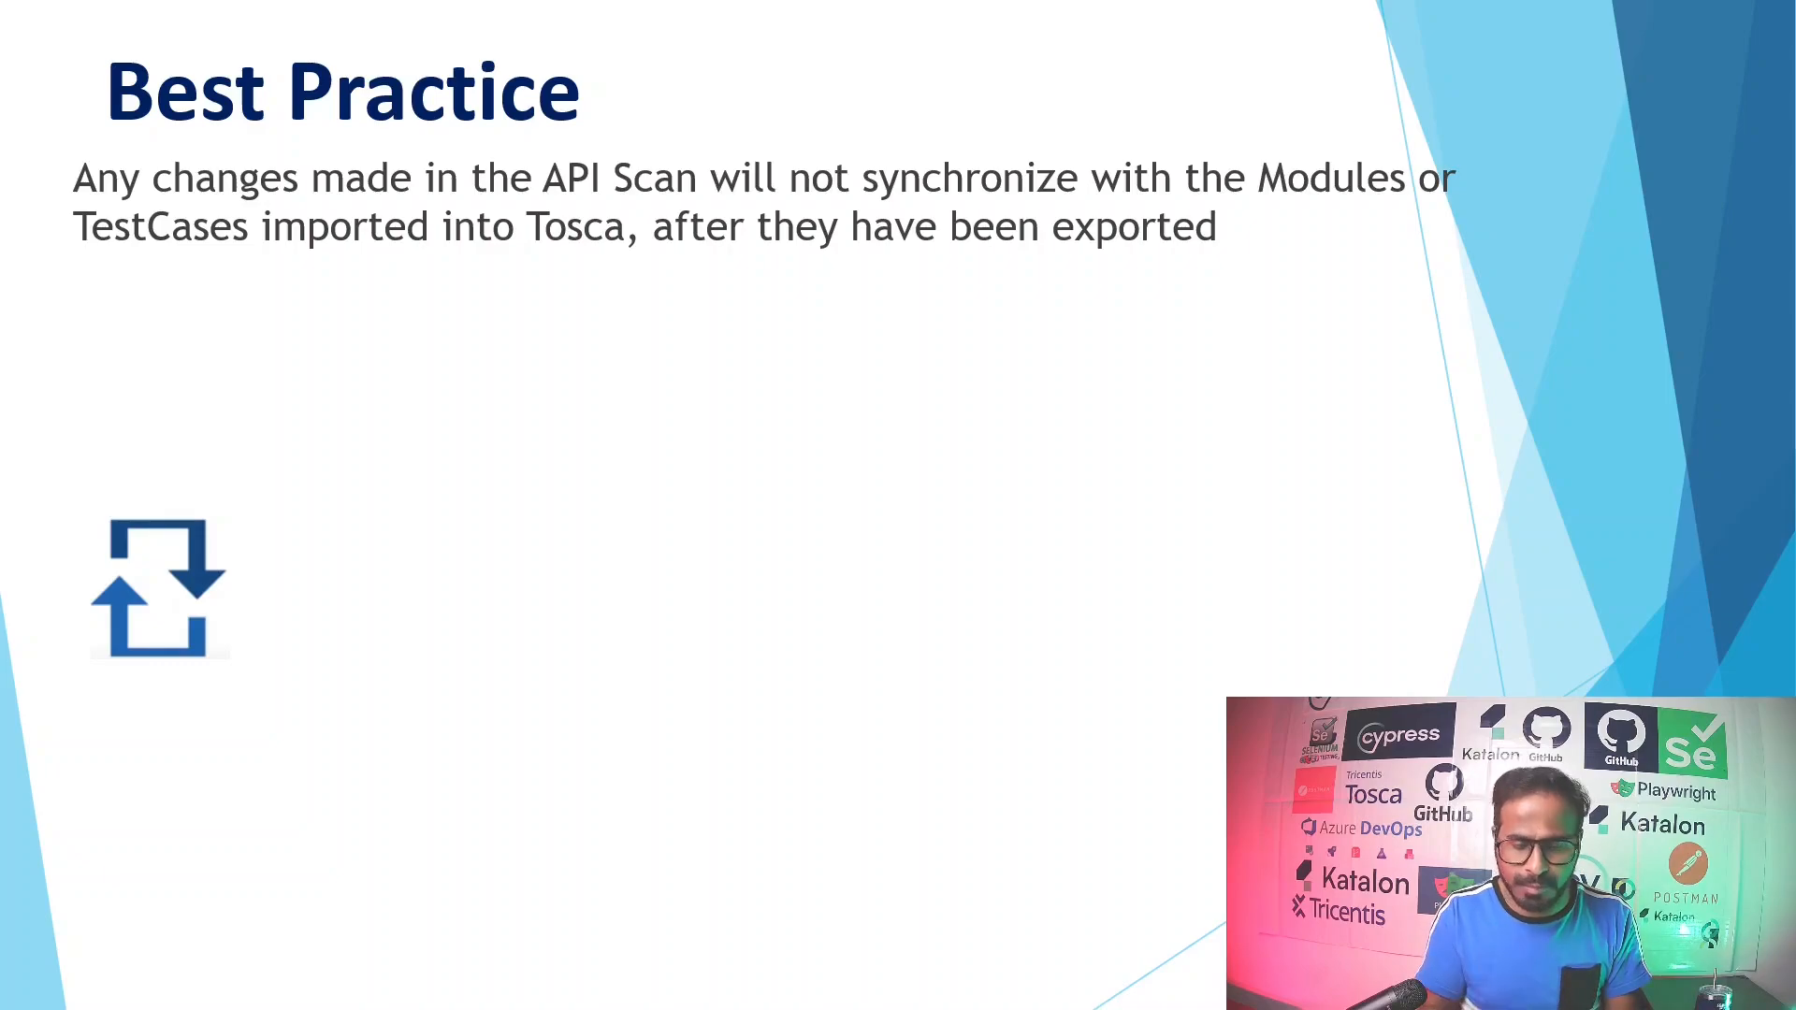
# Compare POST Shops_Post Request in Tosca Commander with POST Coffees_Post in Tosca API Scan, and return to the Best Practice slide for its next point
pyautogui.hotkey('alt', 'Tab')
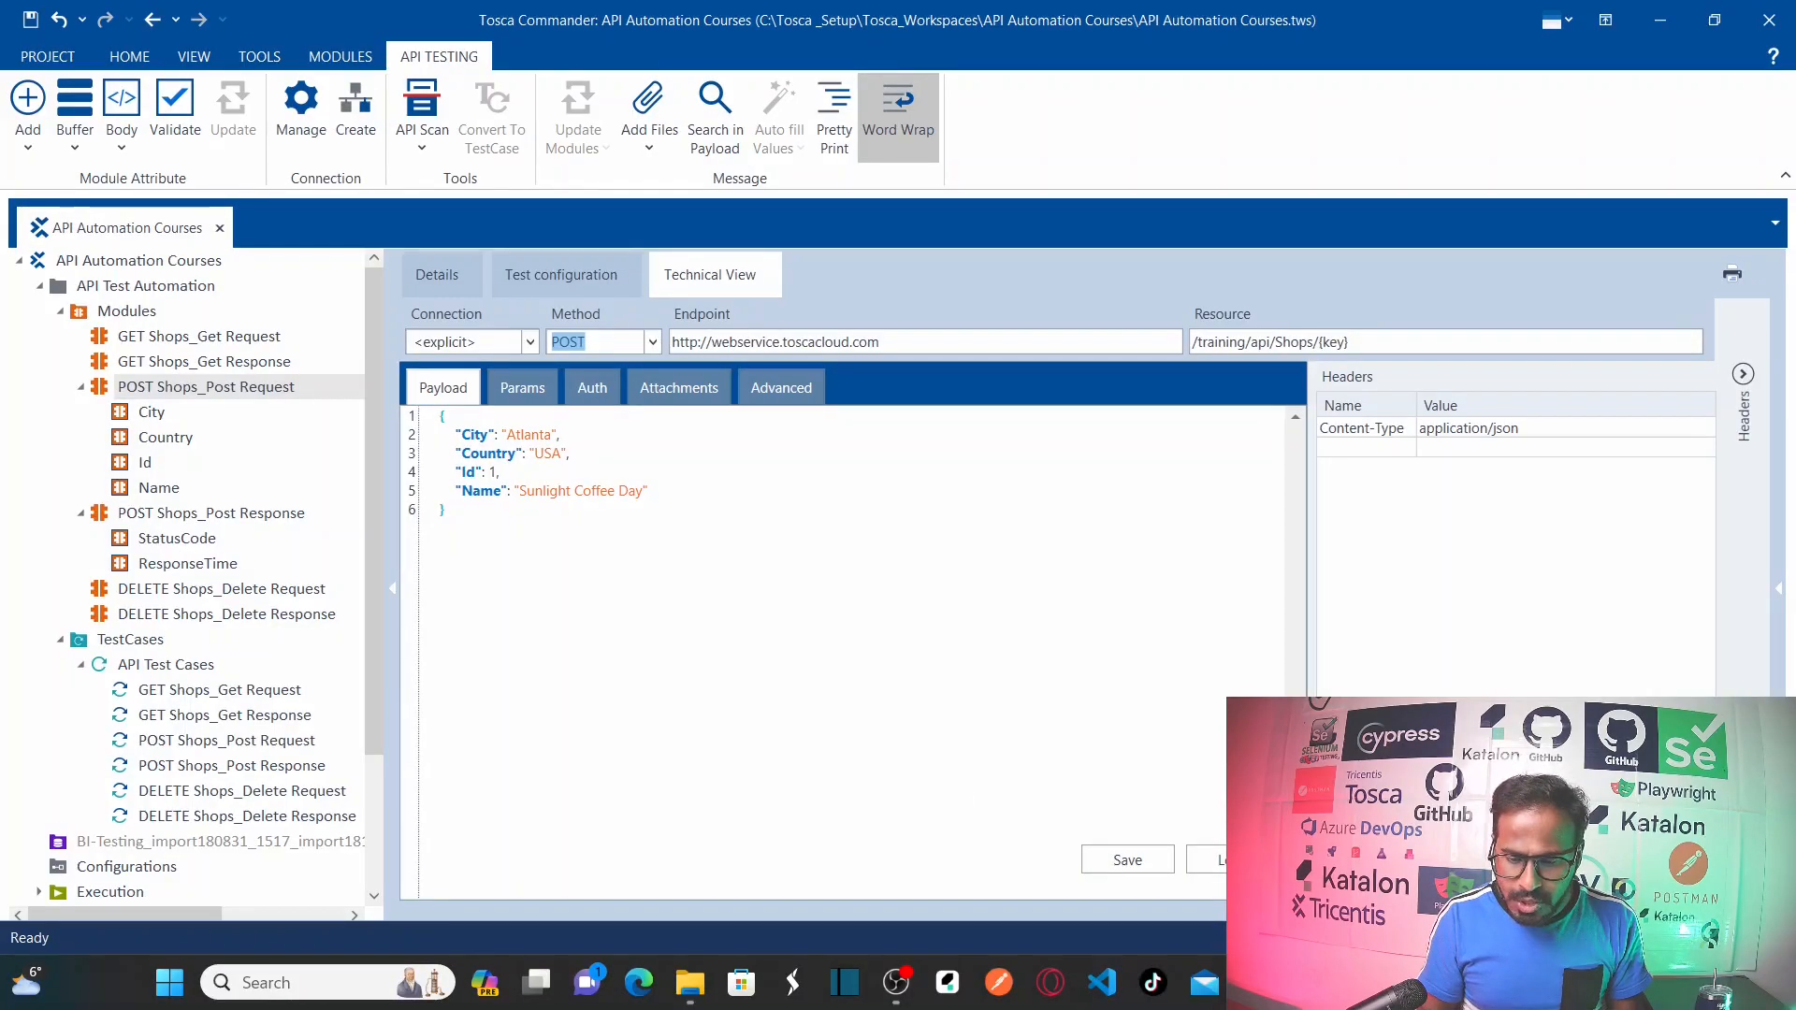
pyautogui.hotkey('alt', 'Tab')
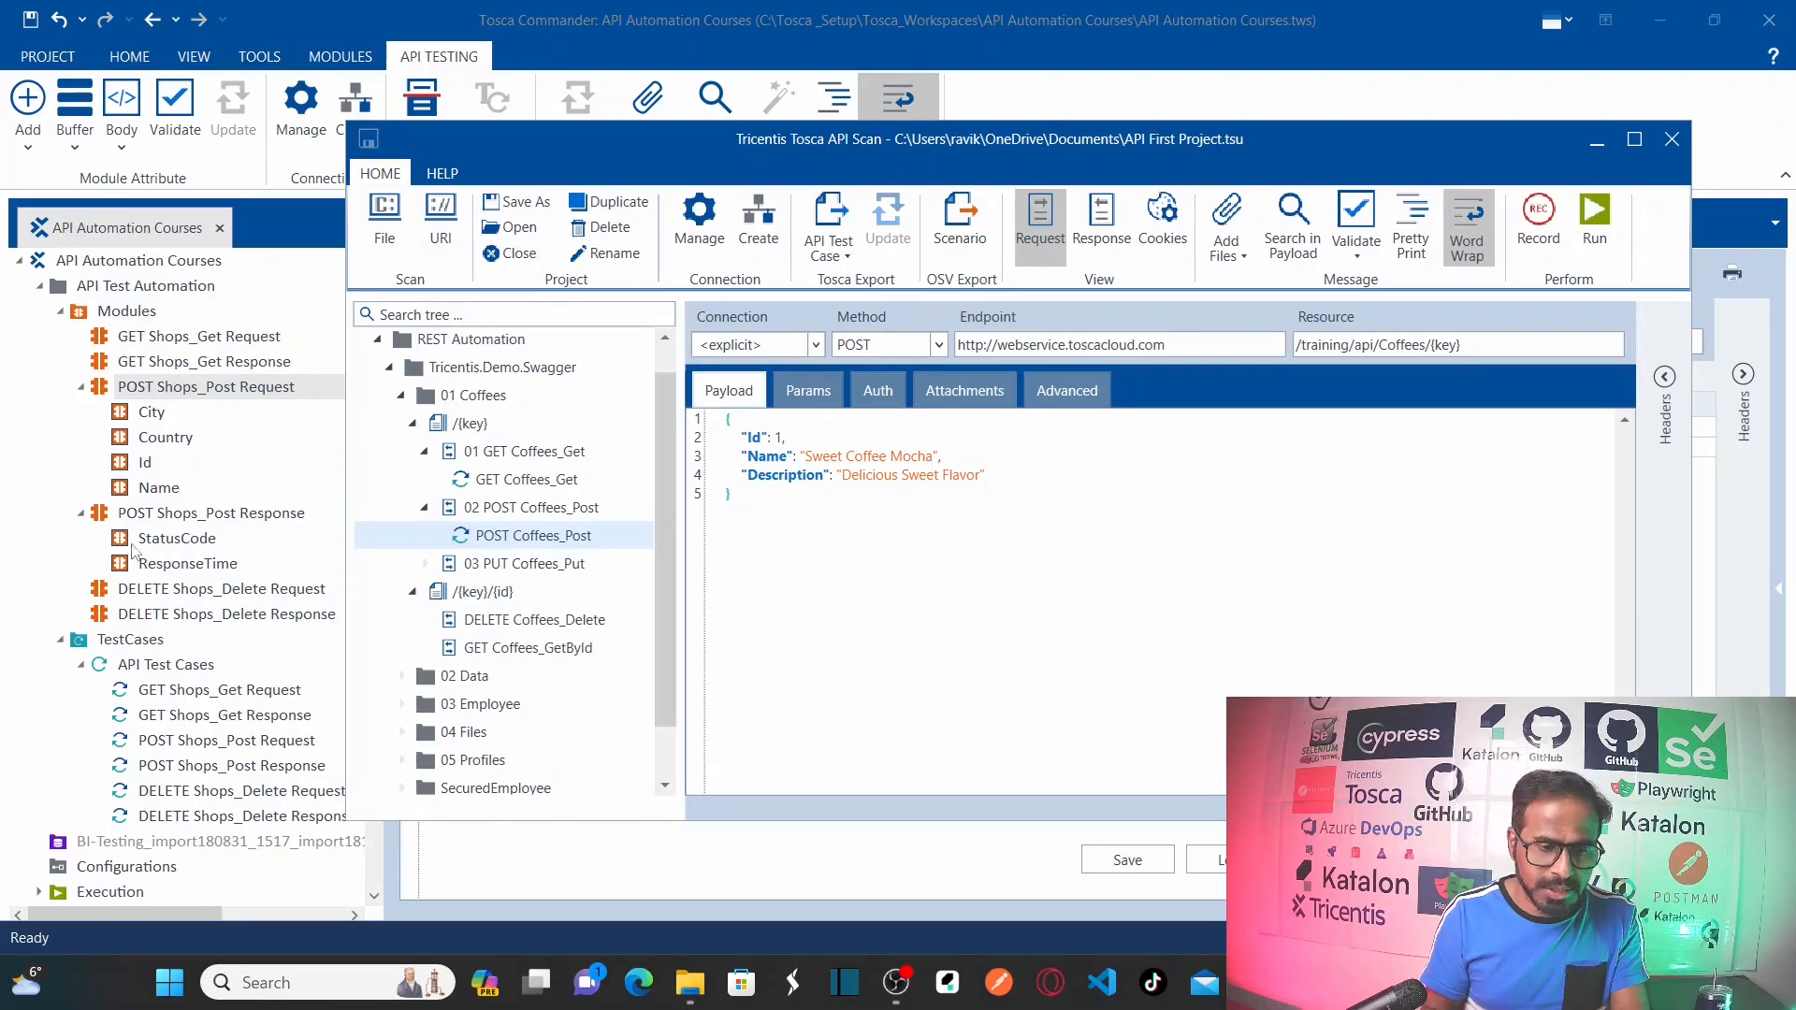
pyautogui.click(207, 394)
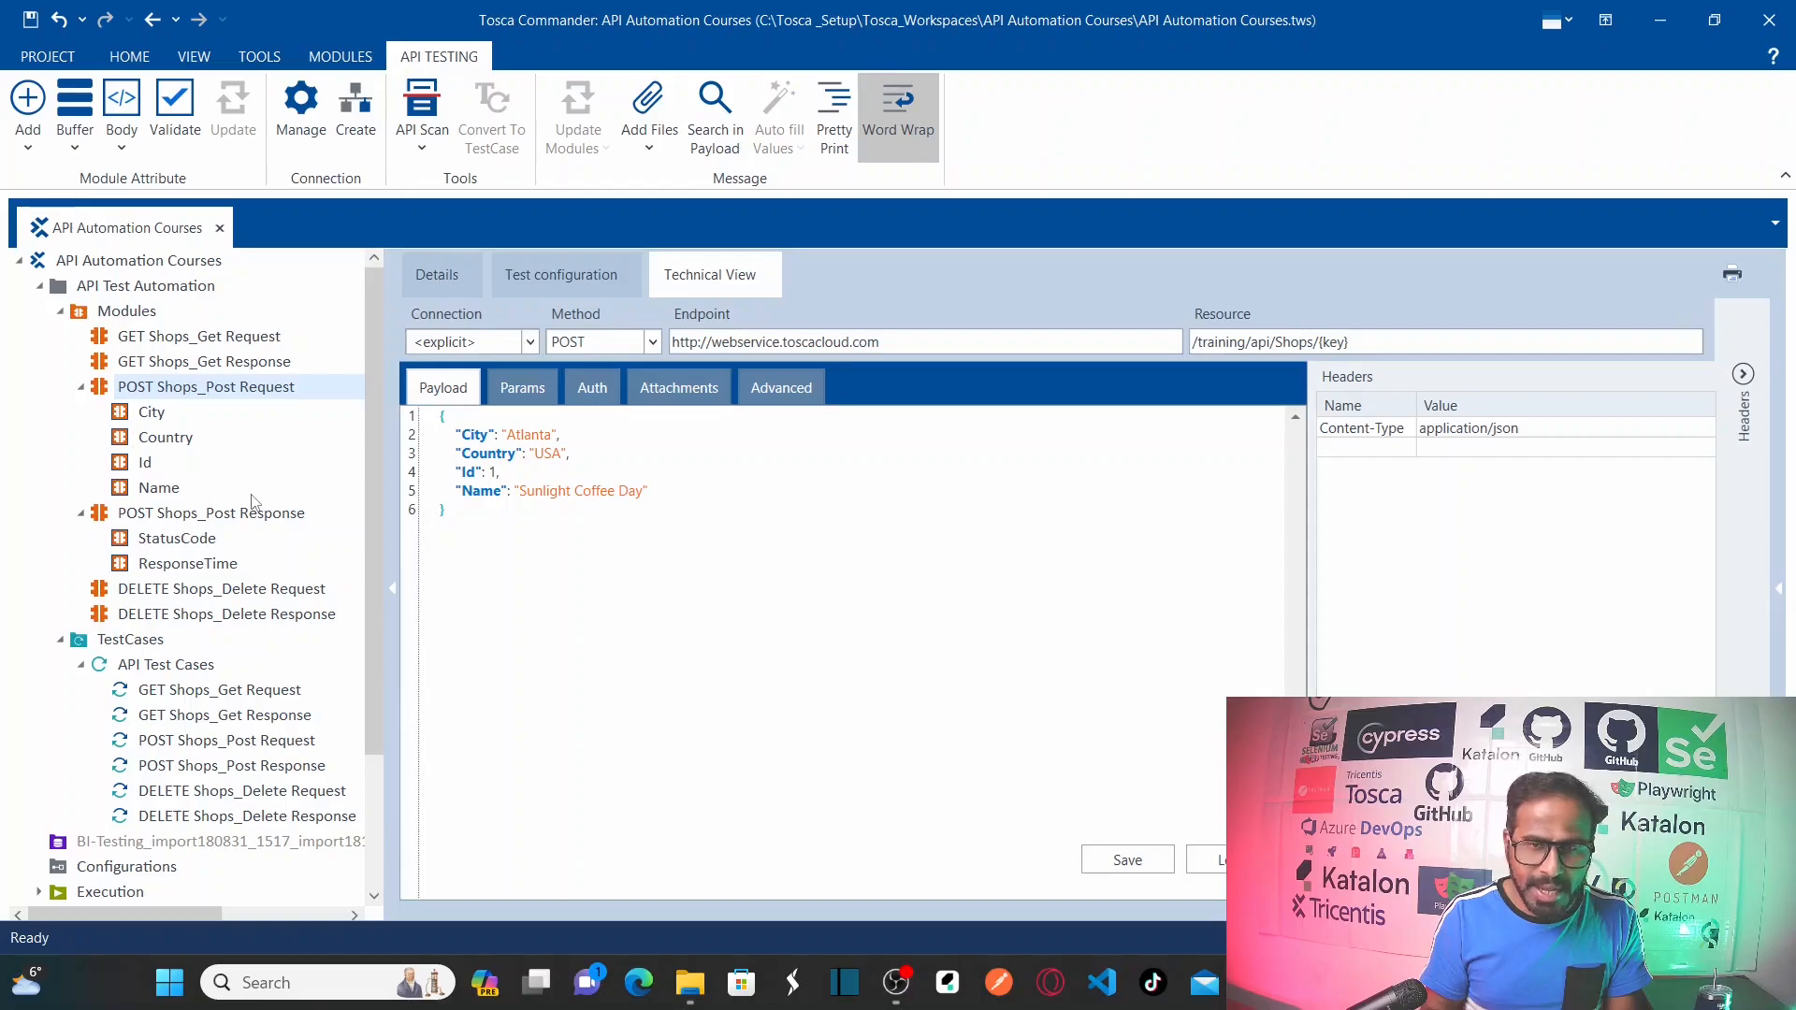
pyautogui.hotkey('alt', 'Tab')
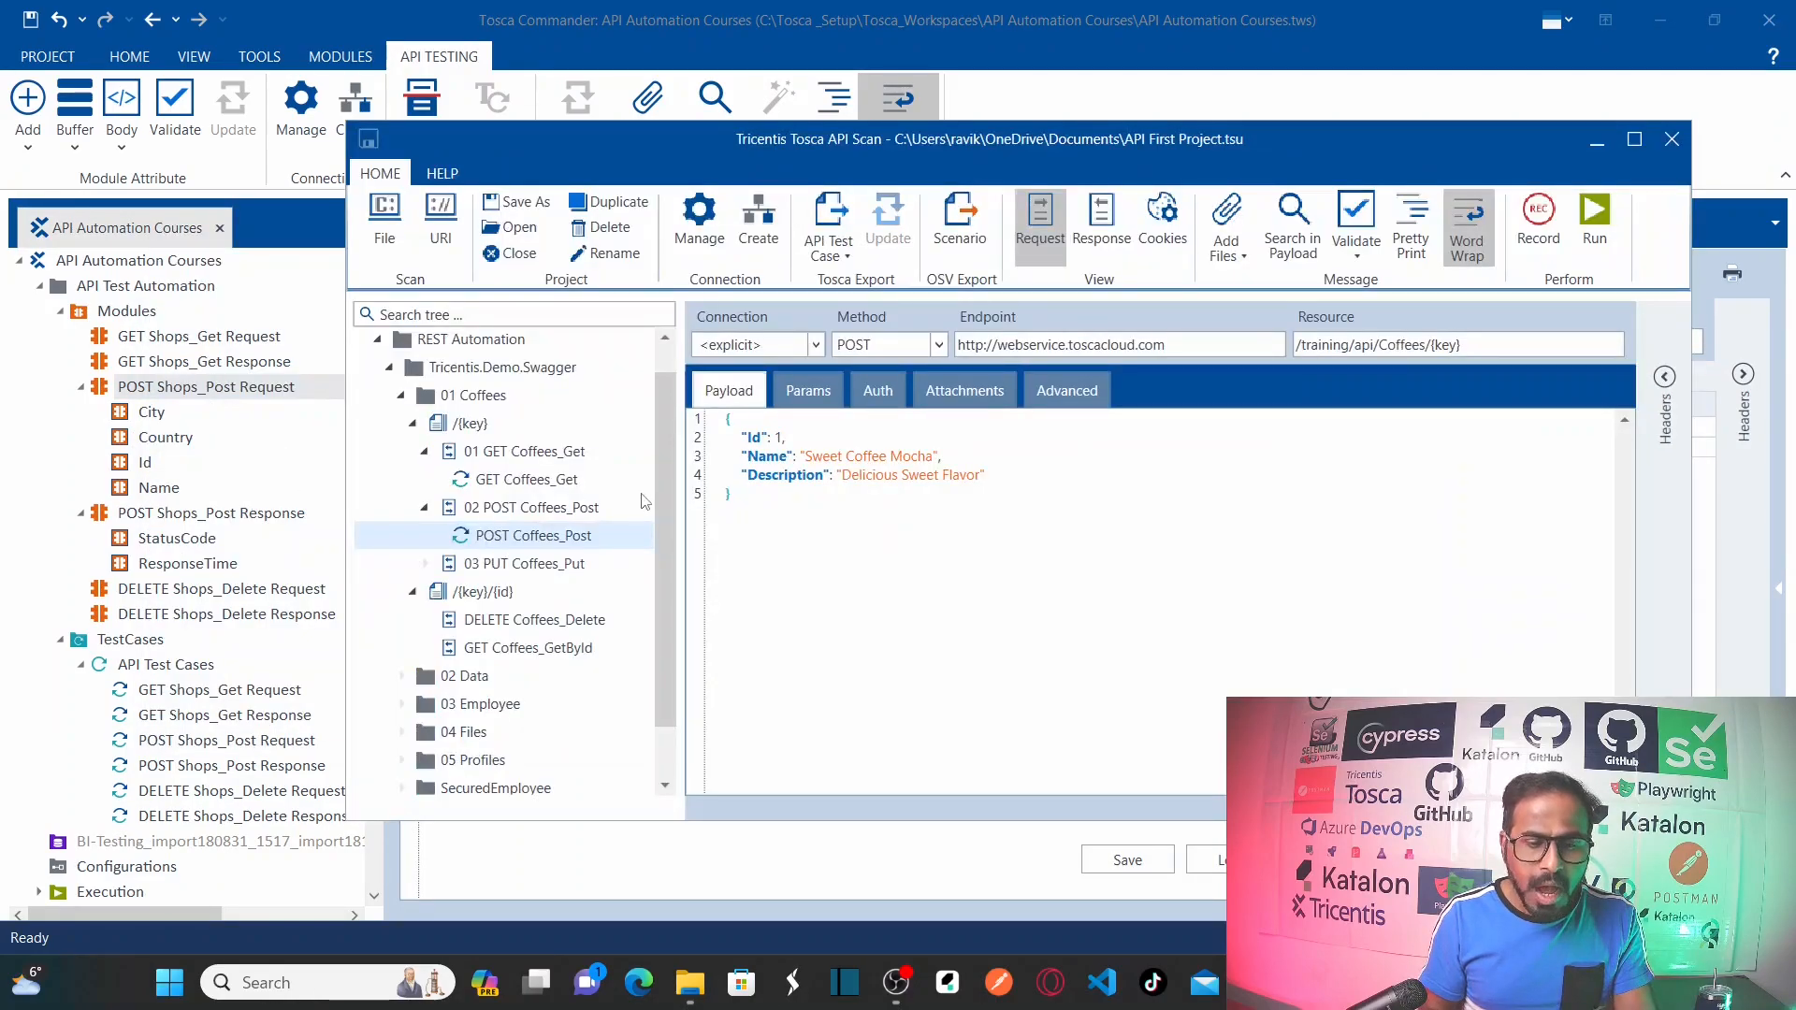
pyautogui.hotkey('alt', 'Tab')
pyautogui.hotkey('alt', 'Tab')
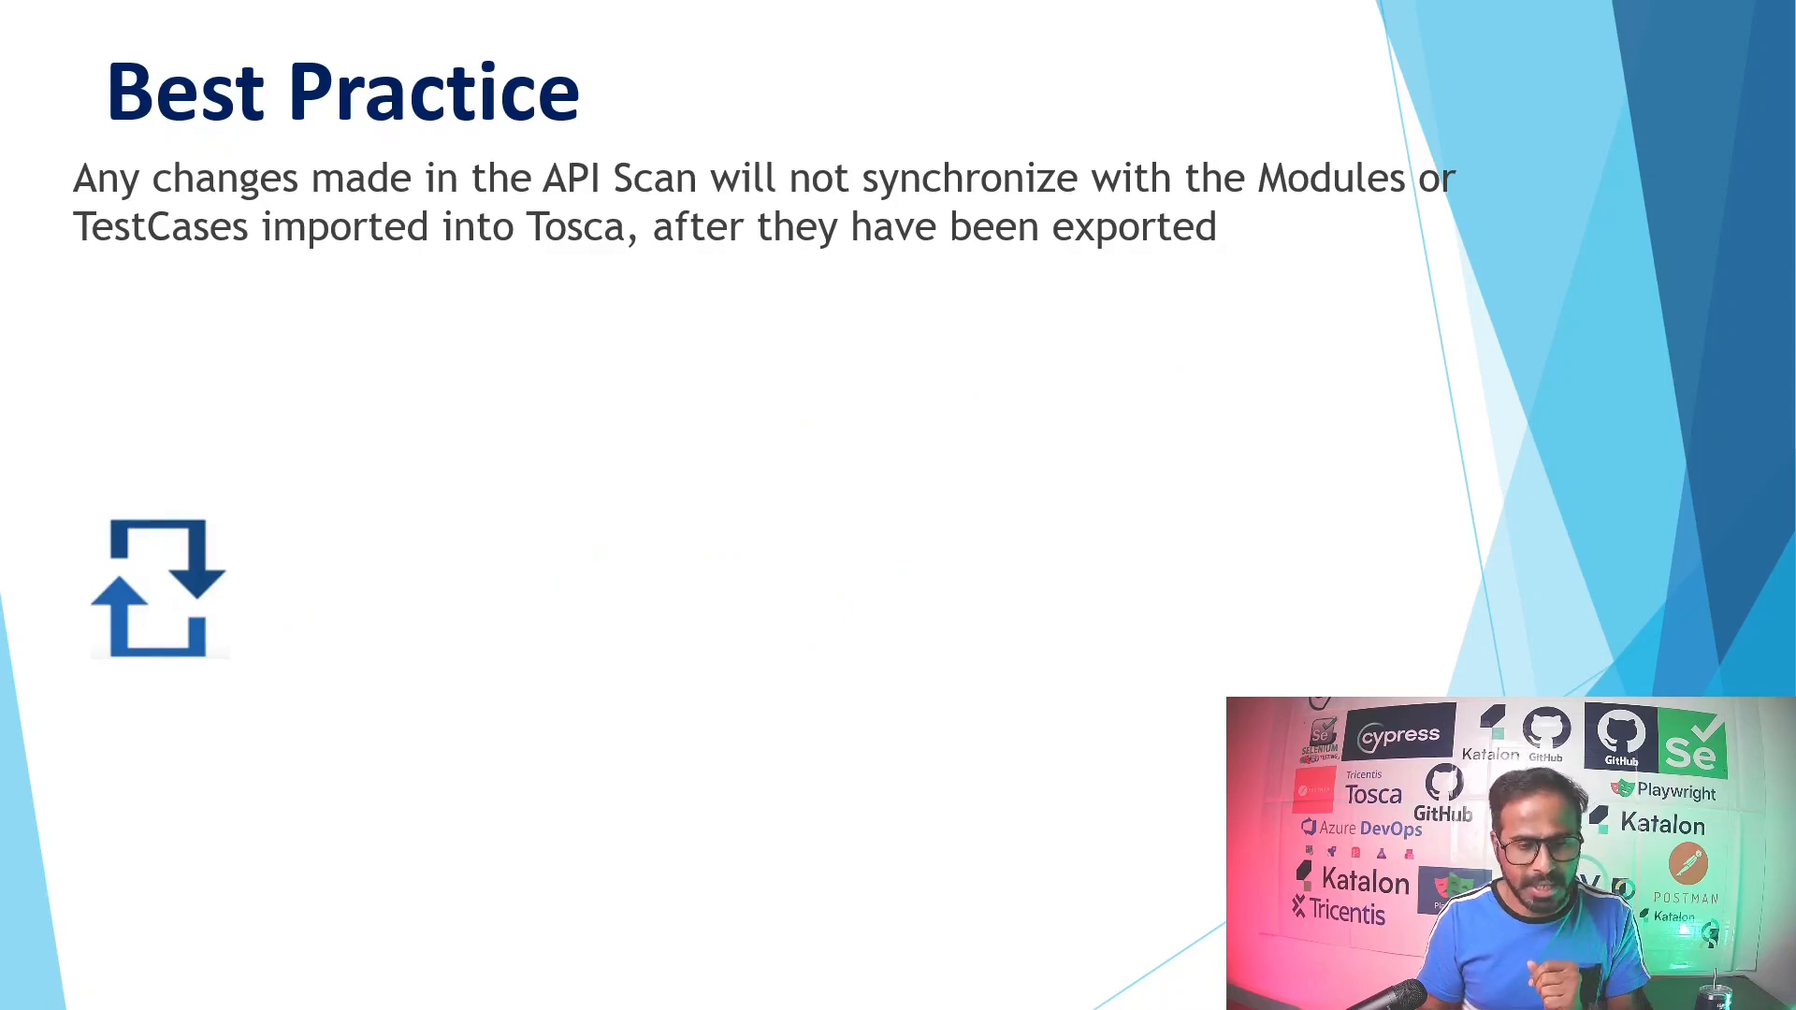
pyautogui.press('Right')
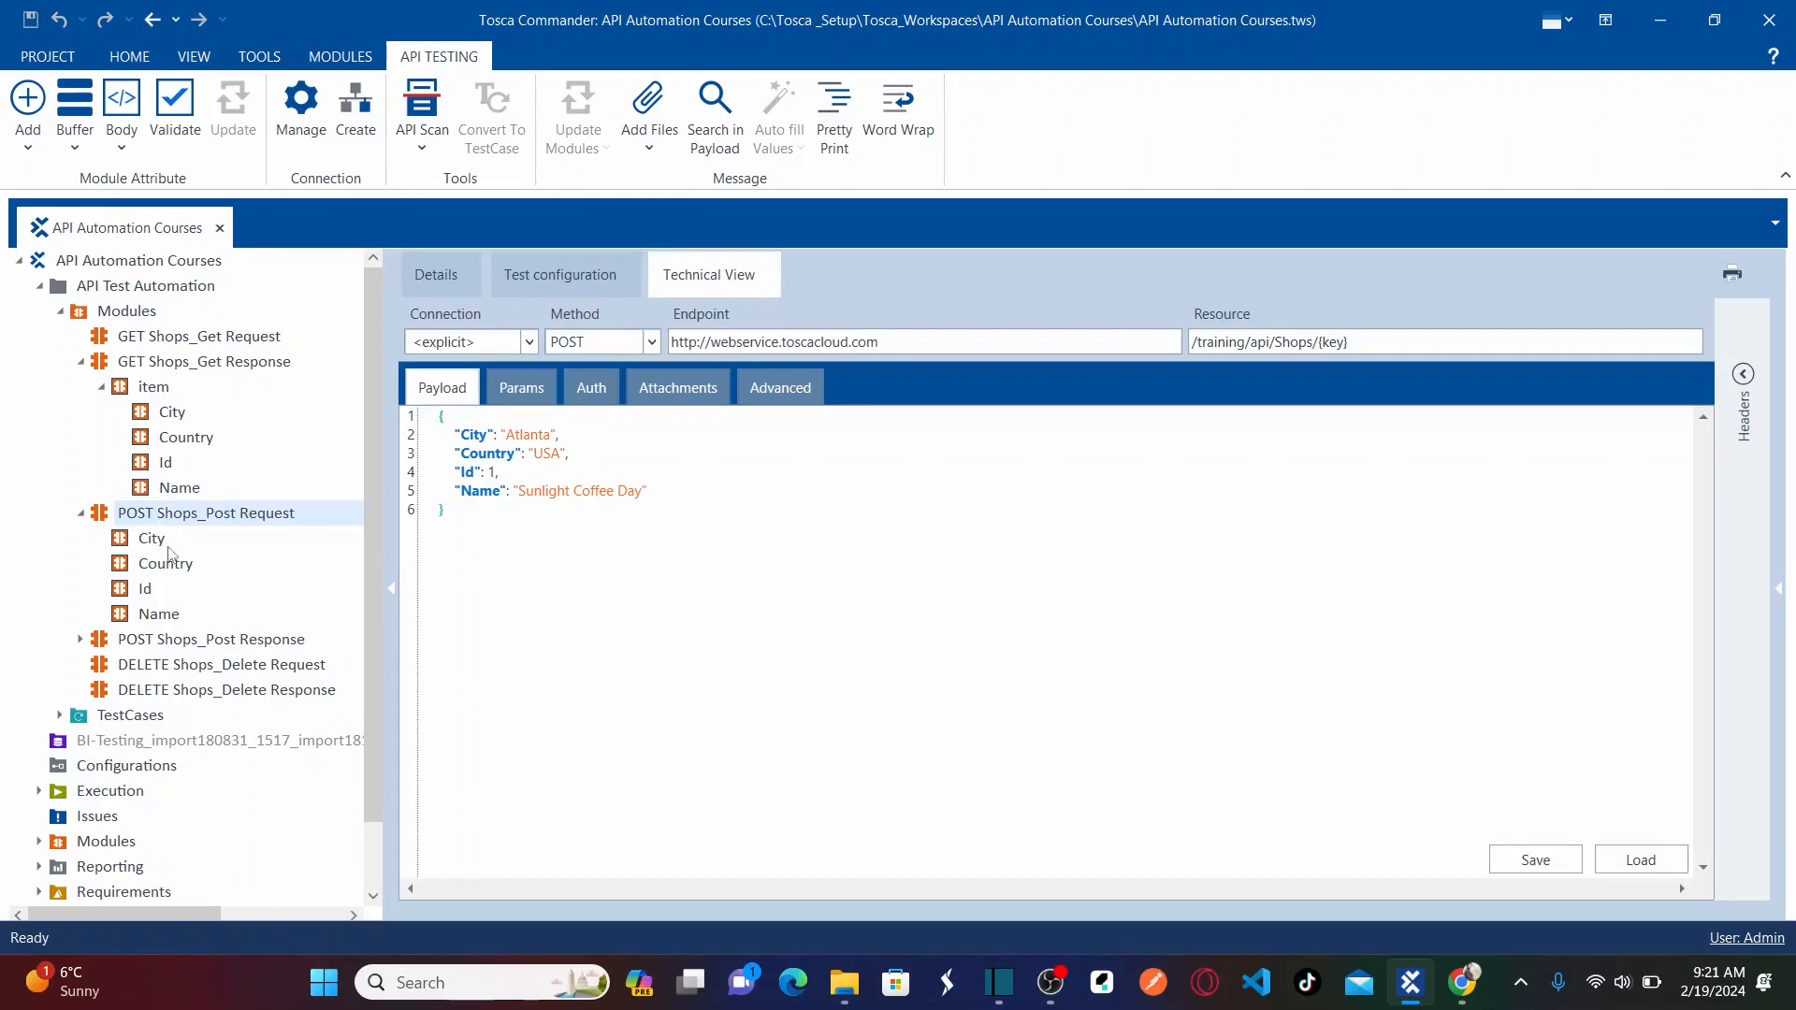
# In Tosca Commander, expand TestCases down to the API Test Cases steps and select GET Shops_Get Request
pyautogui.click(59, 715)
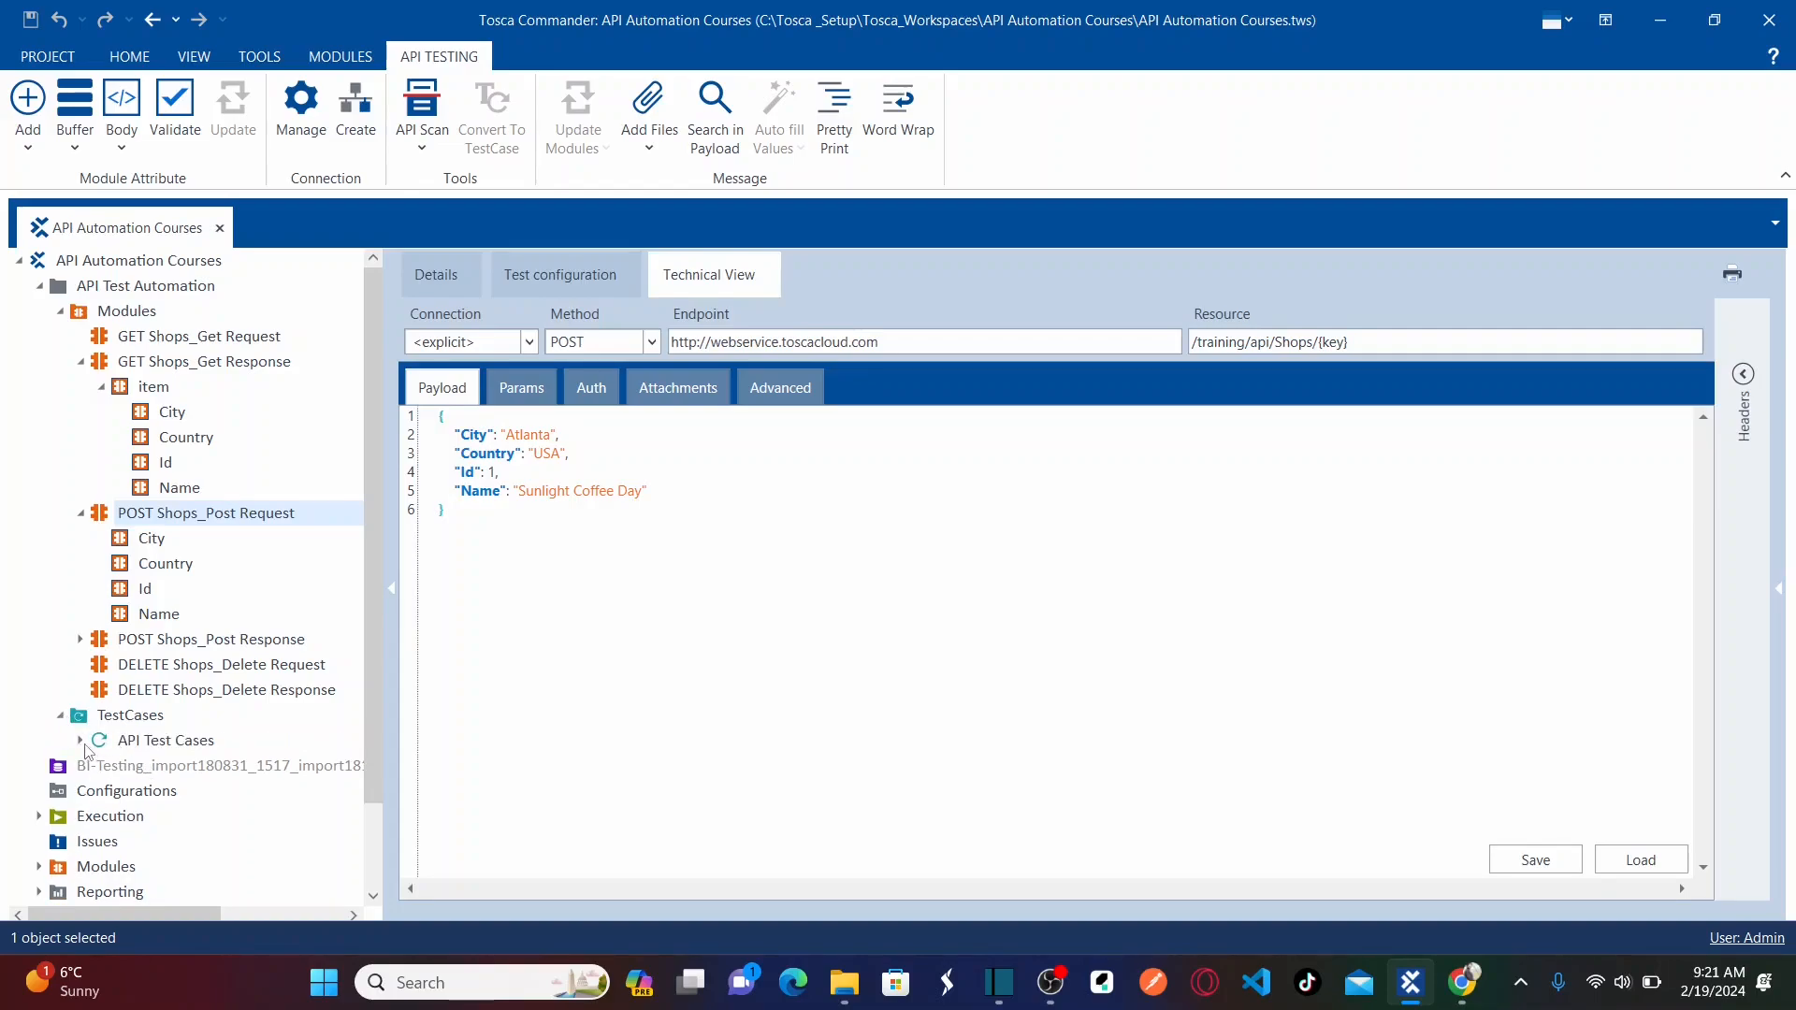
pyautogui.click(80, 741)
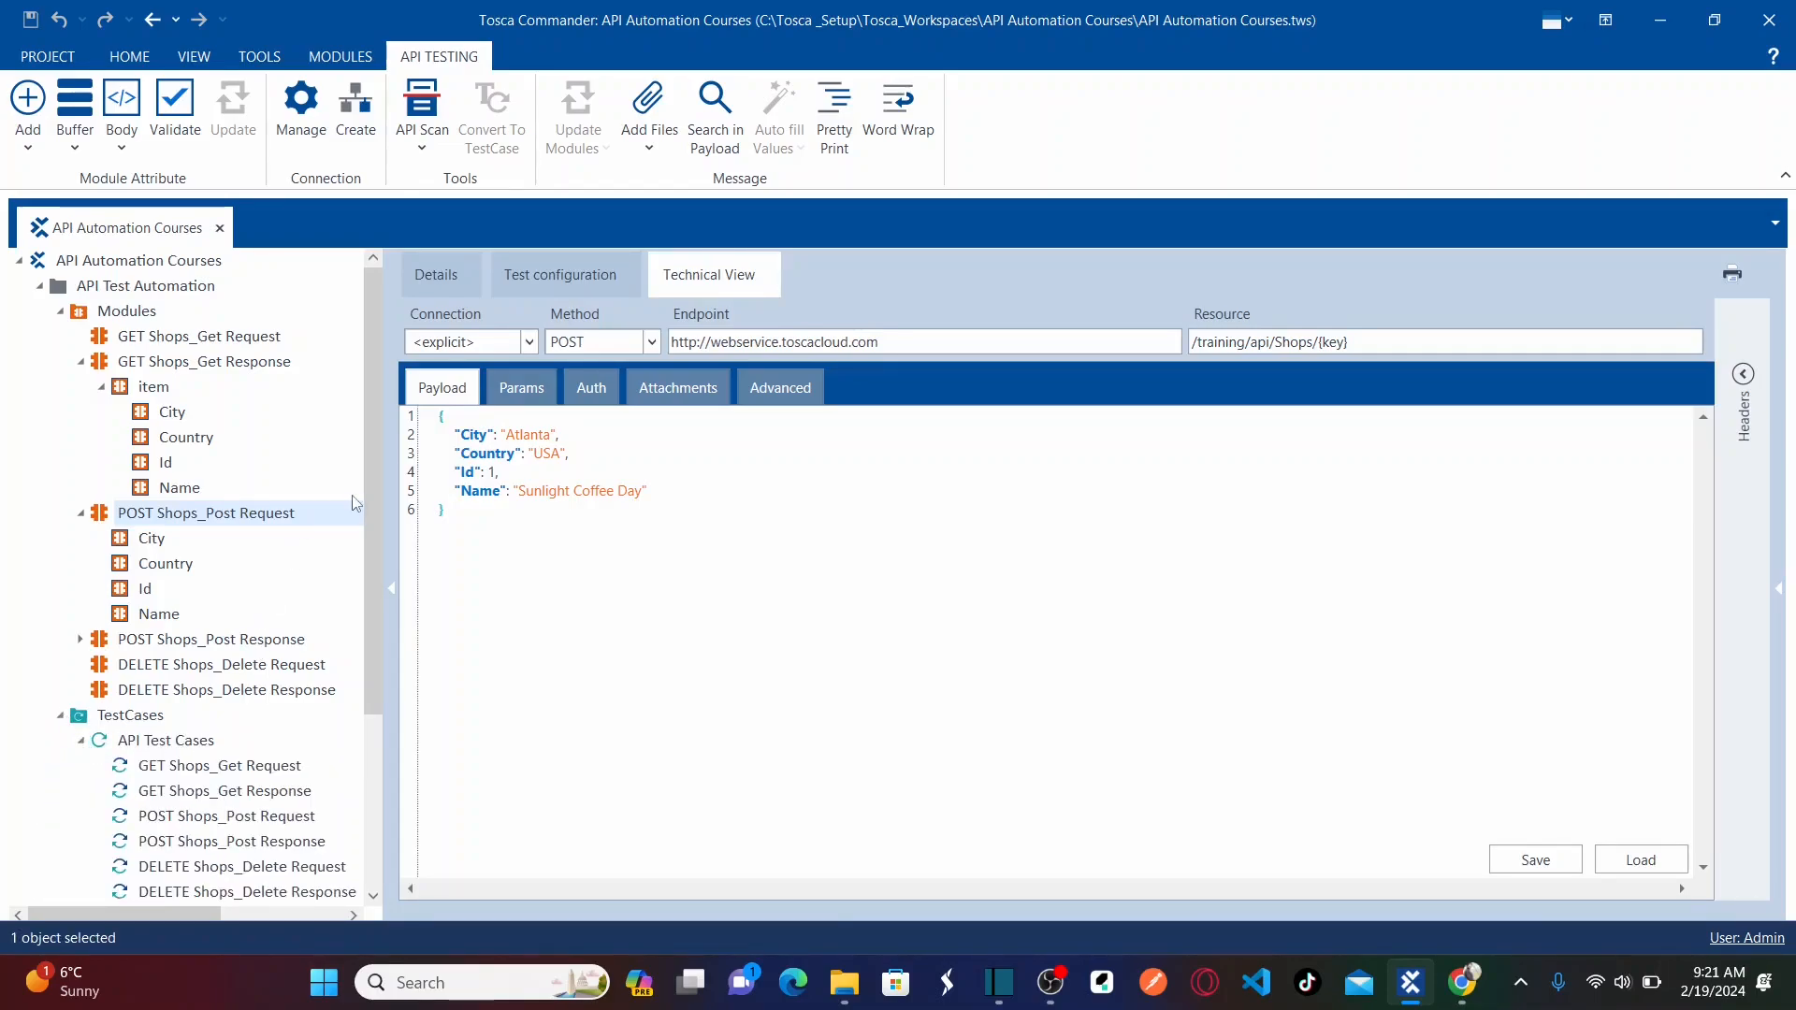
pyautogui.moveTo(370, 494); pyautogui.dragTo(363, 459)
pyautogui.click(188, 769)
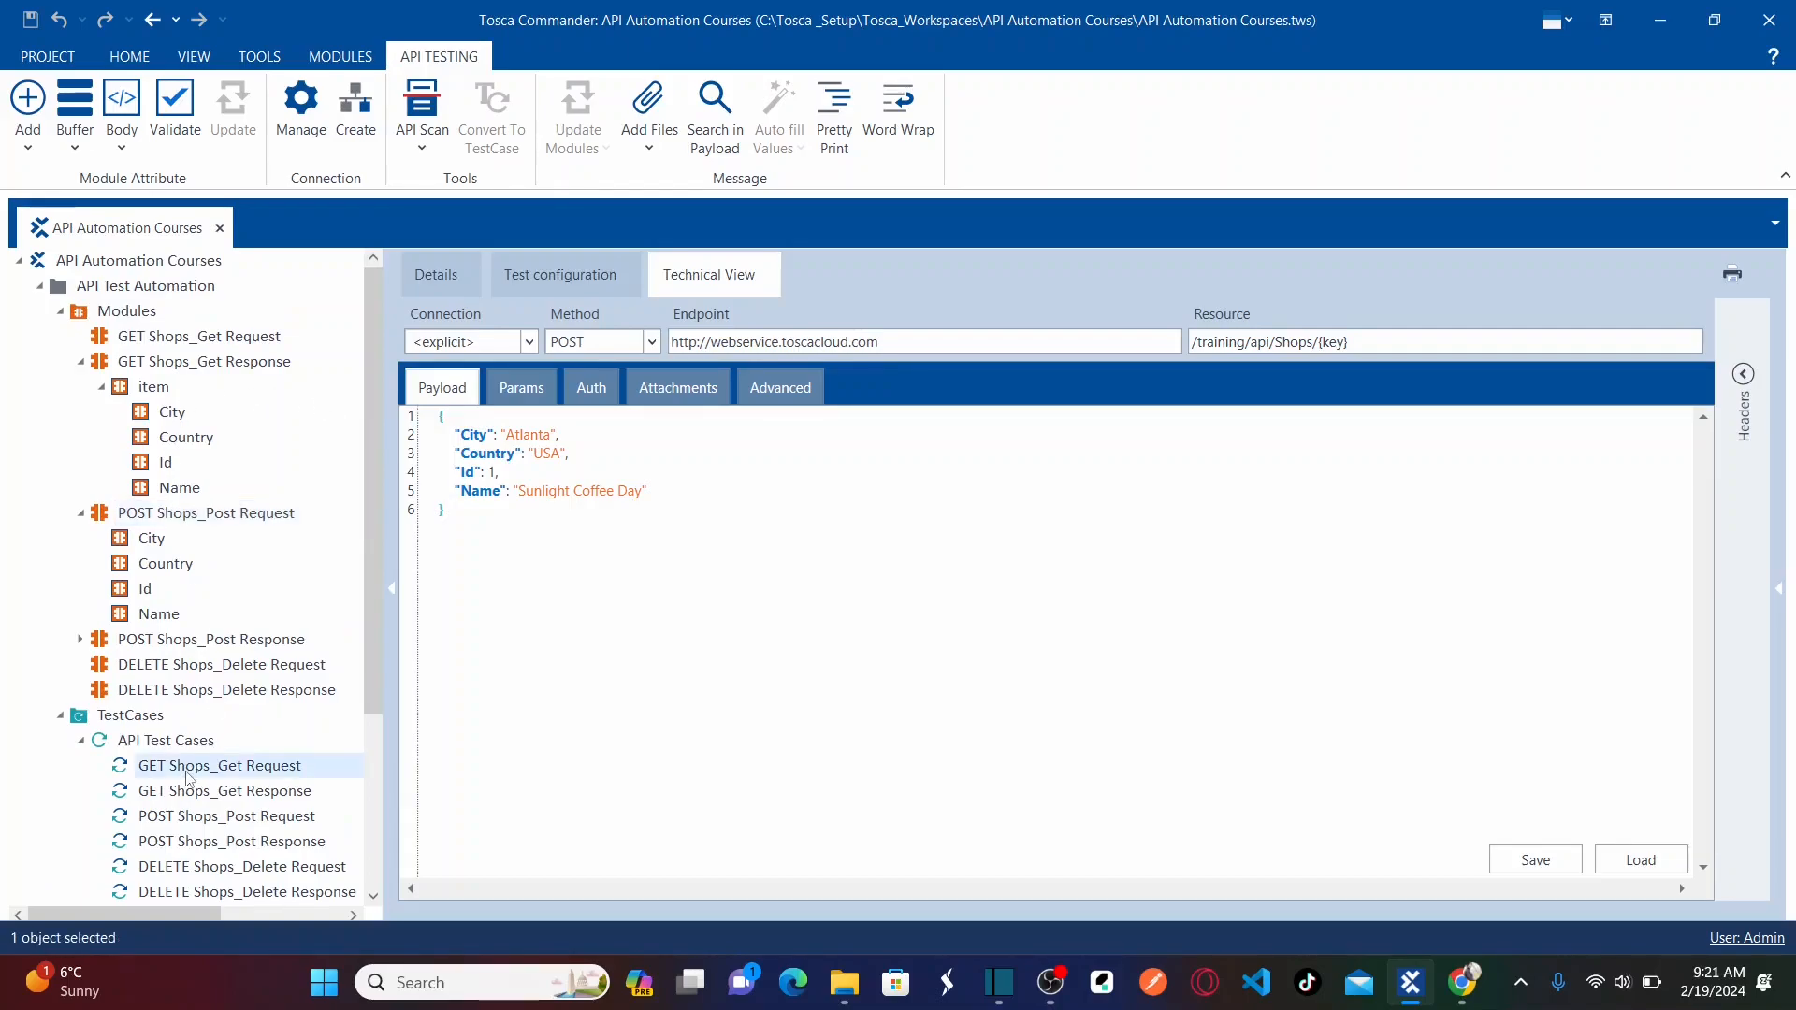
# View the GET Shops_Get Response payload, and select the City key in the POST Shops_Post Request payload
pyautogui.click(215, 362)
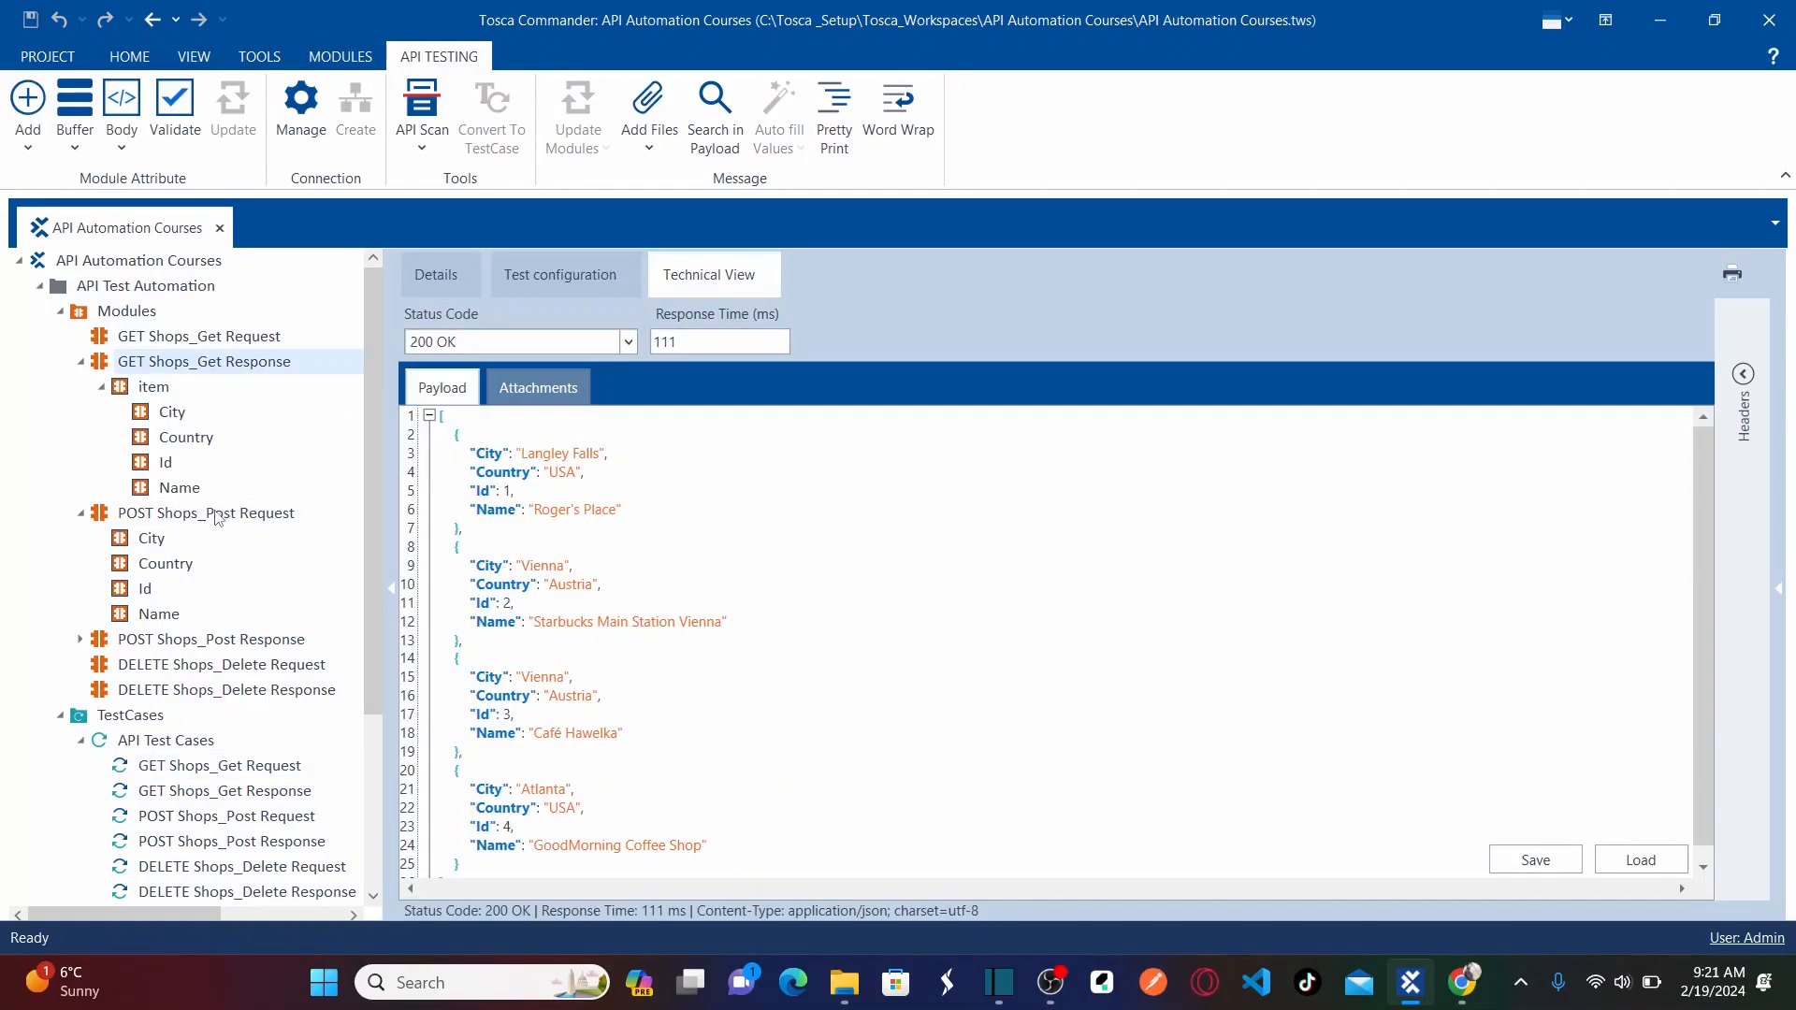
pyautogui.click(217, 516)
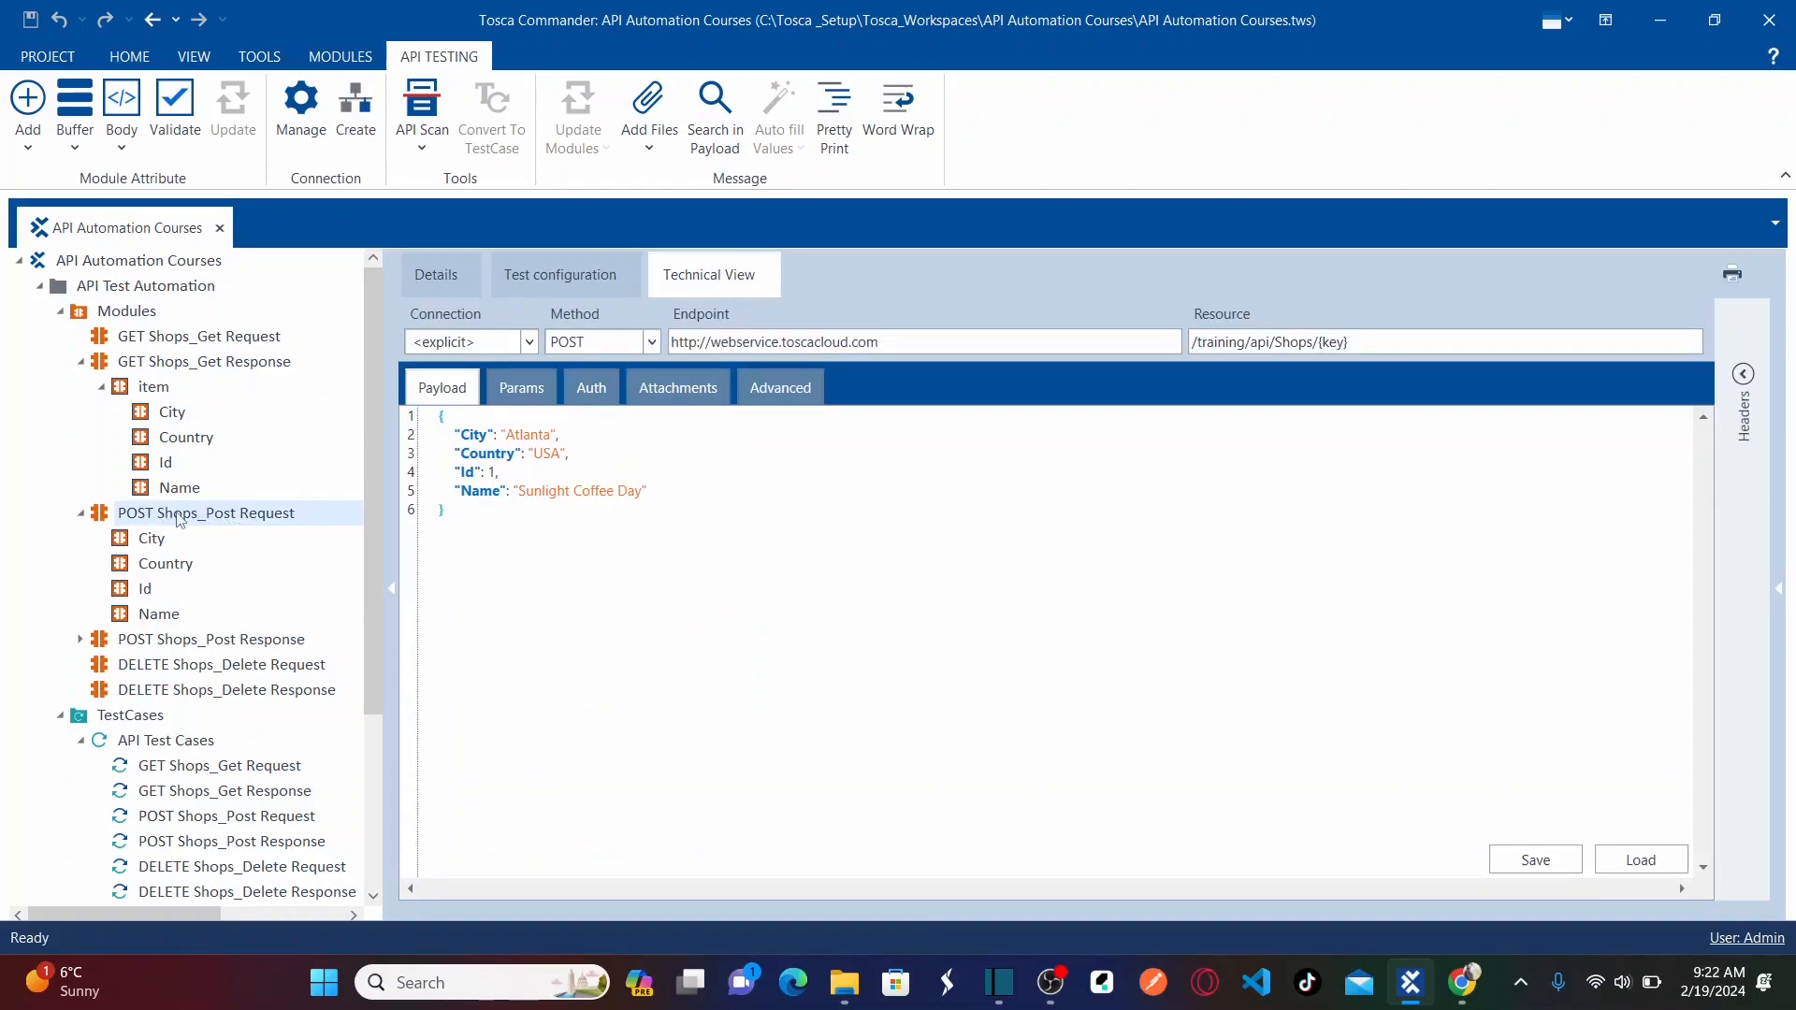
pyautogui.doubleClick(473, 436)
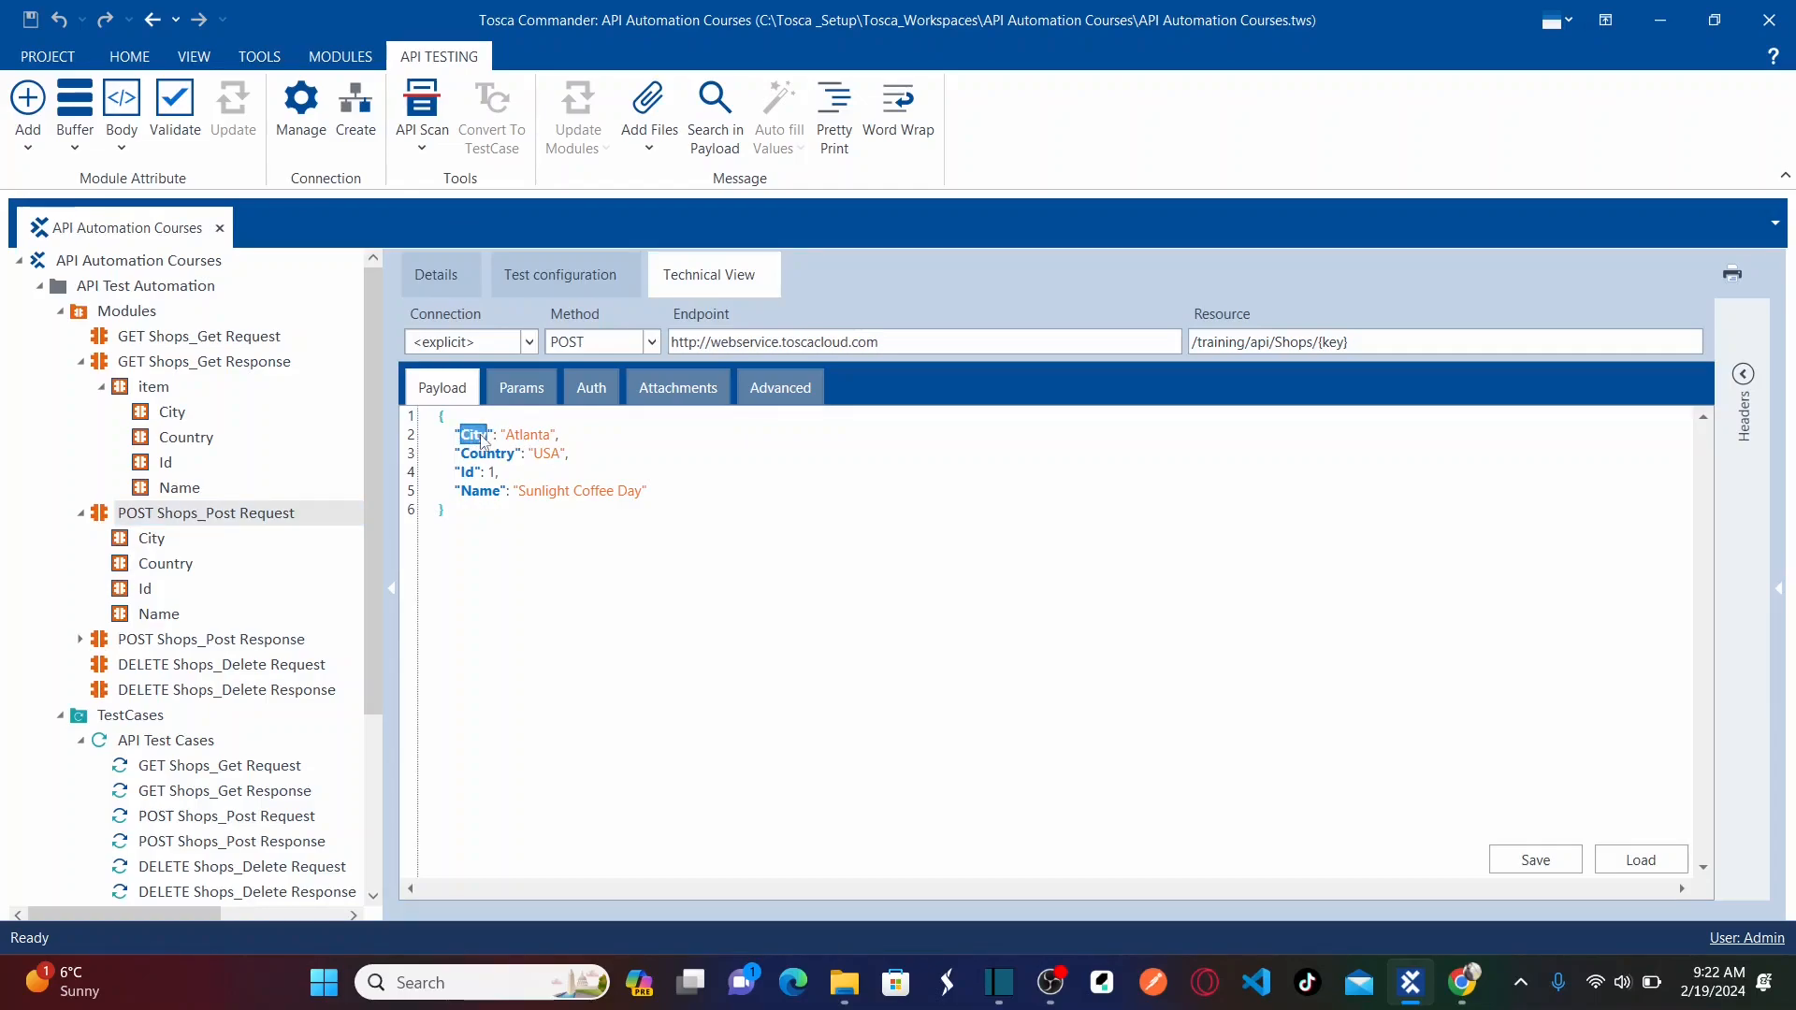
# Rename the City key to Town in the POST Shops_Post Request payload, and check the related entries in the project tree
pyautogui.write('Tonw')
pyautogui.press('BackSpace')
pyautogui.press('BackSpace')
pyautogui.write('wn')
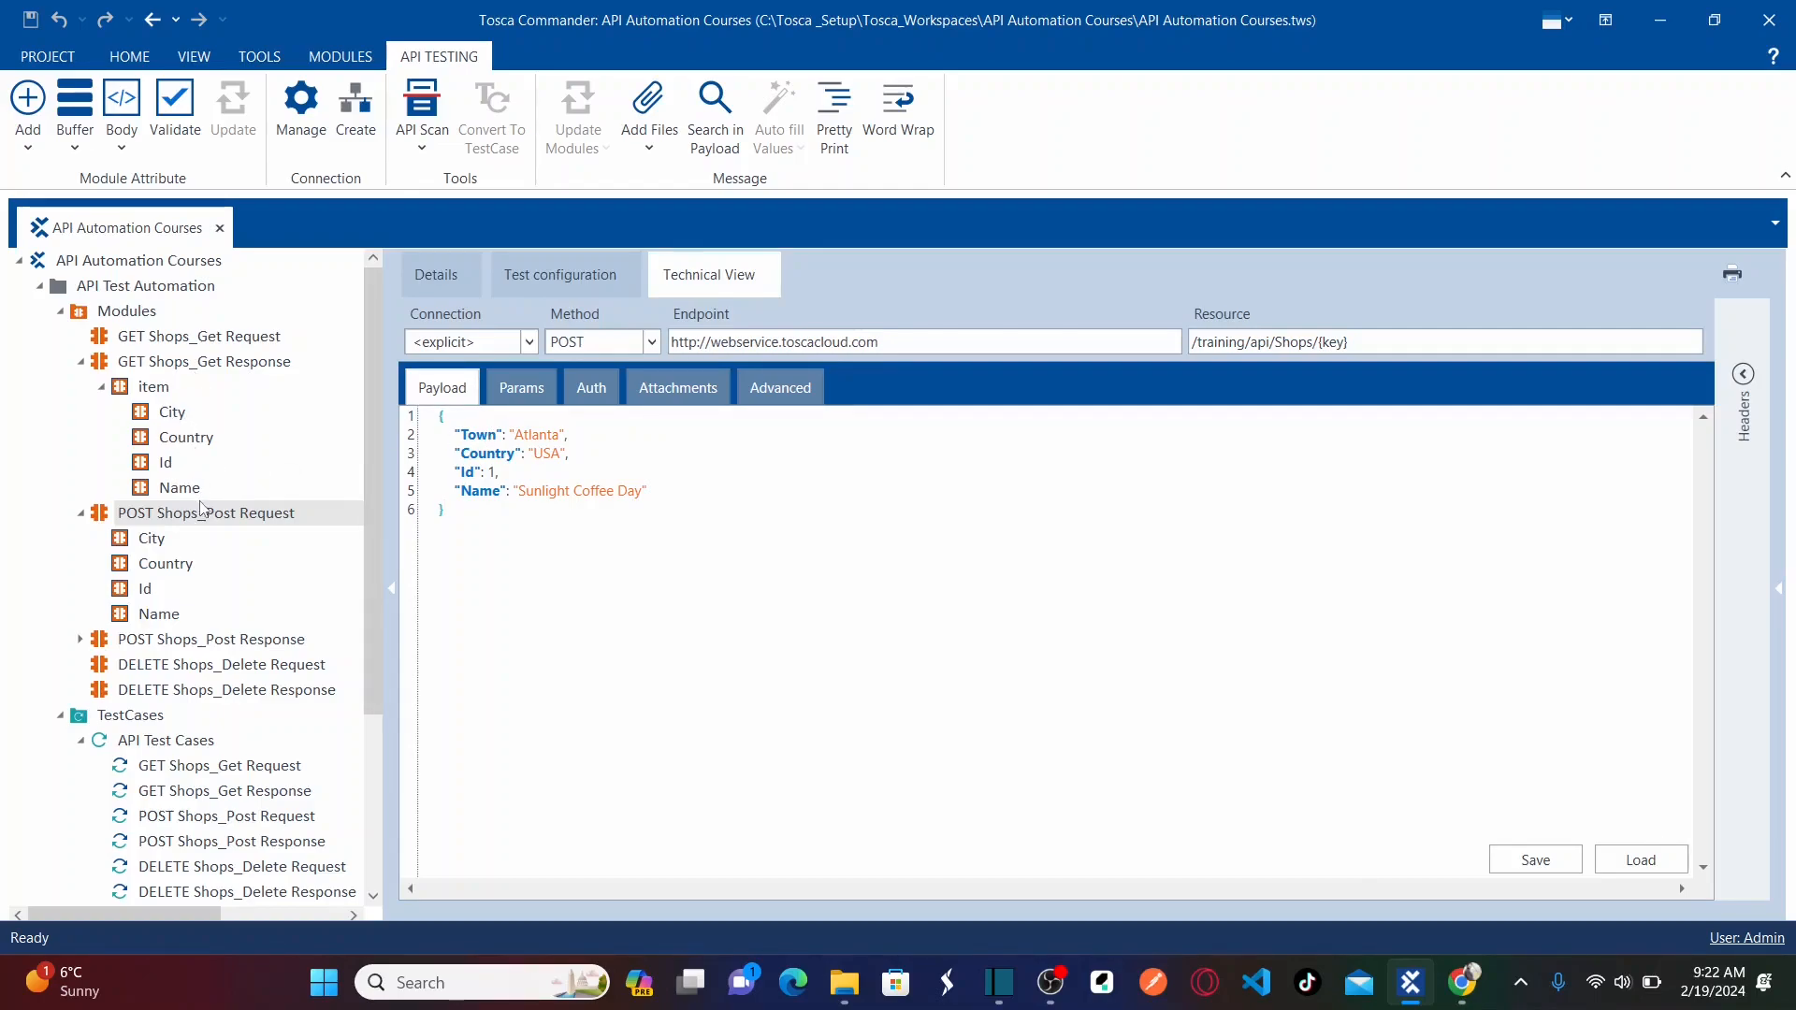
pyautogui.moveTo(375, 421); pyautogui.dragTo(376, 513)
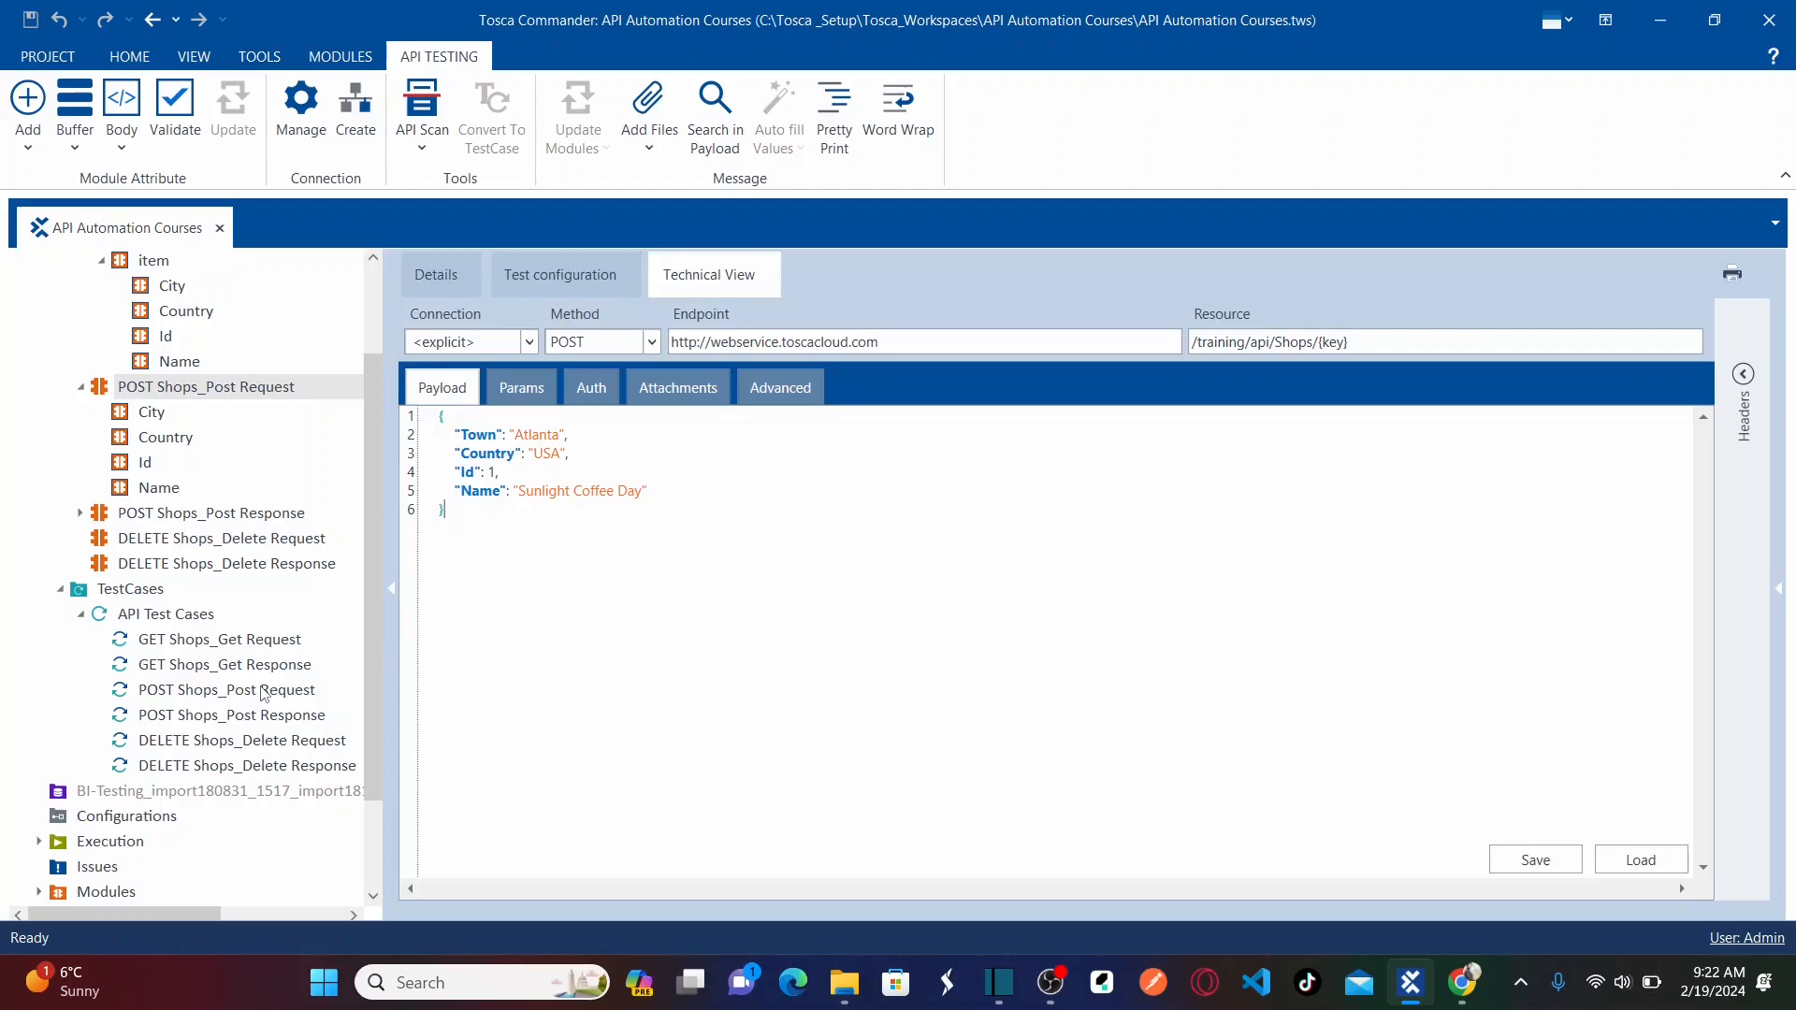
pyautogui.moveTo(373, 580); pyautogui.dragTo(380, 524)
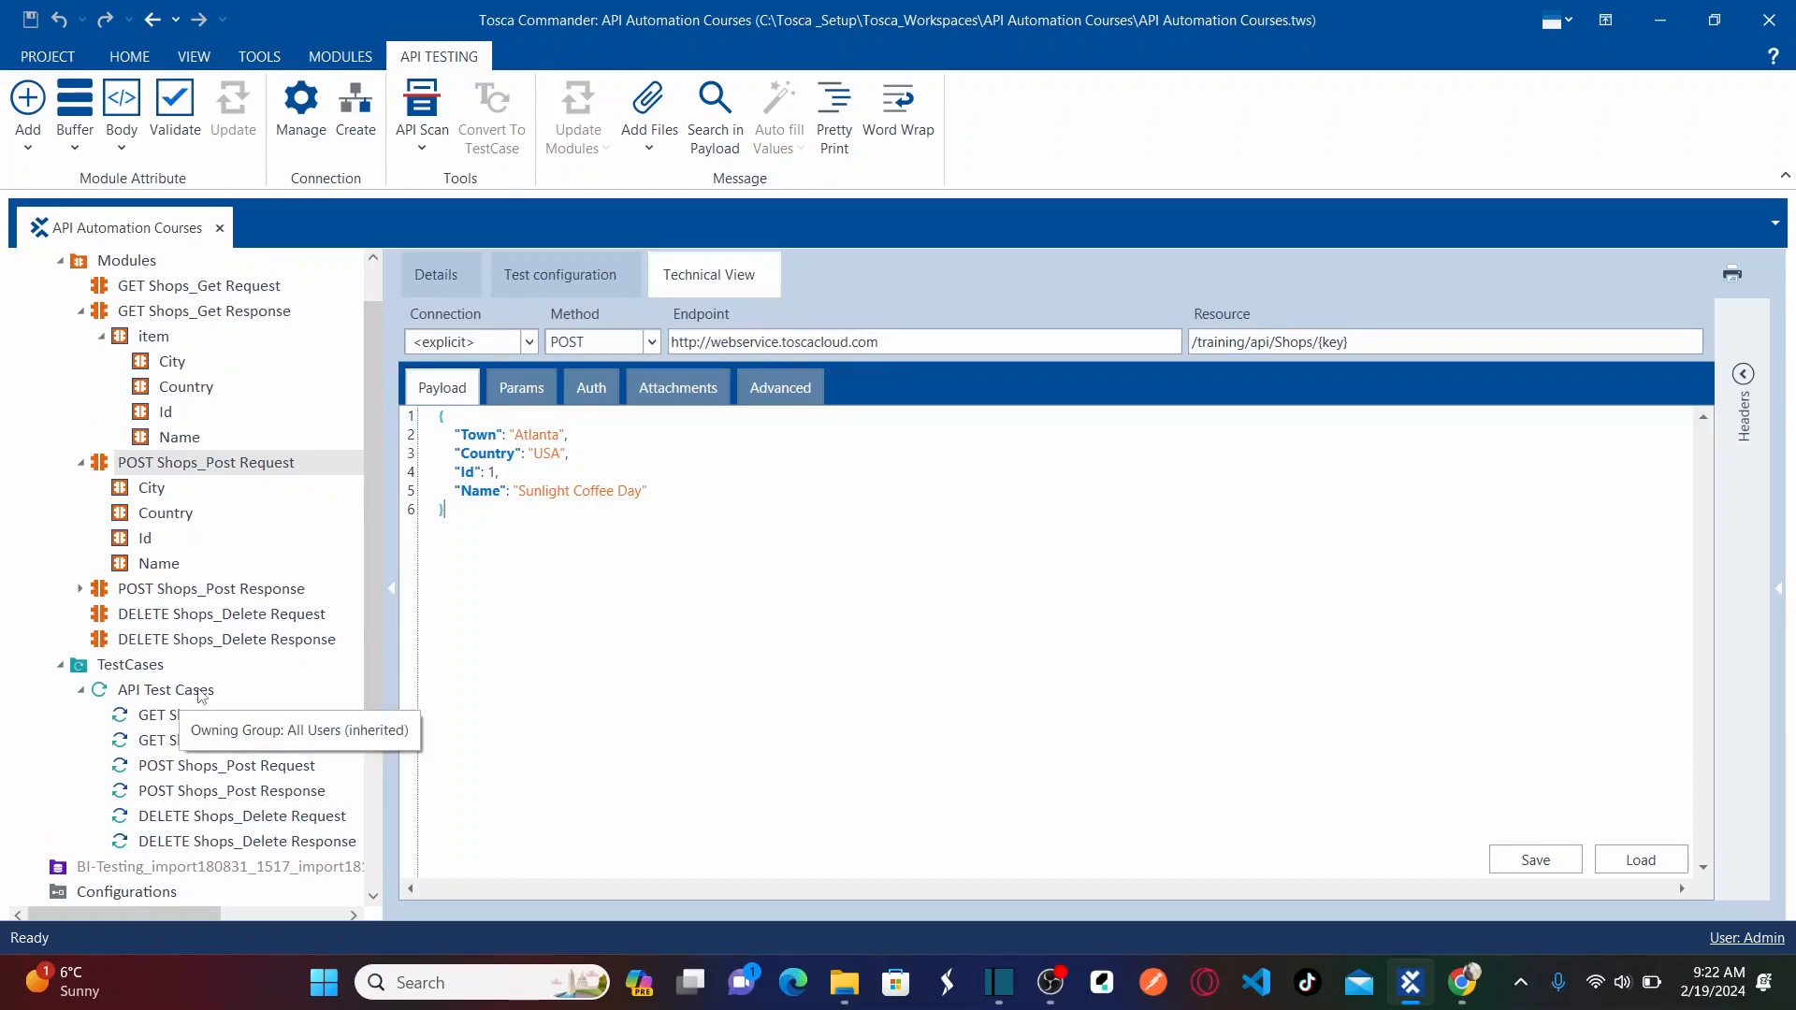
# Update the City module attribute of POST Shops_Post Request from the Town key in its payload
pyautogui.doubleClick(475, 435)
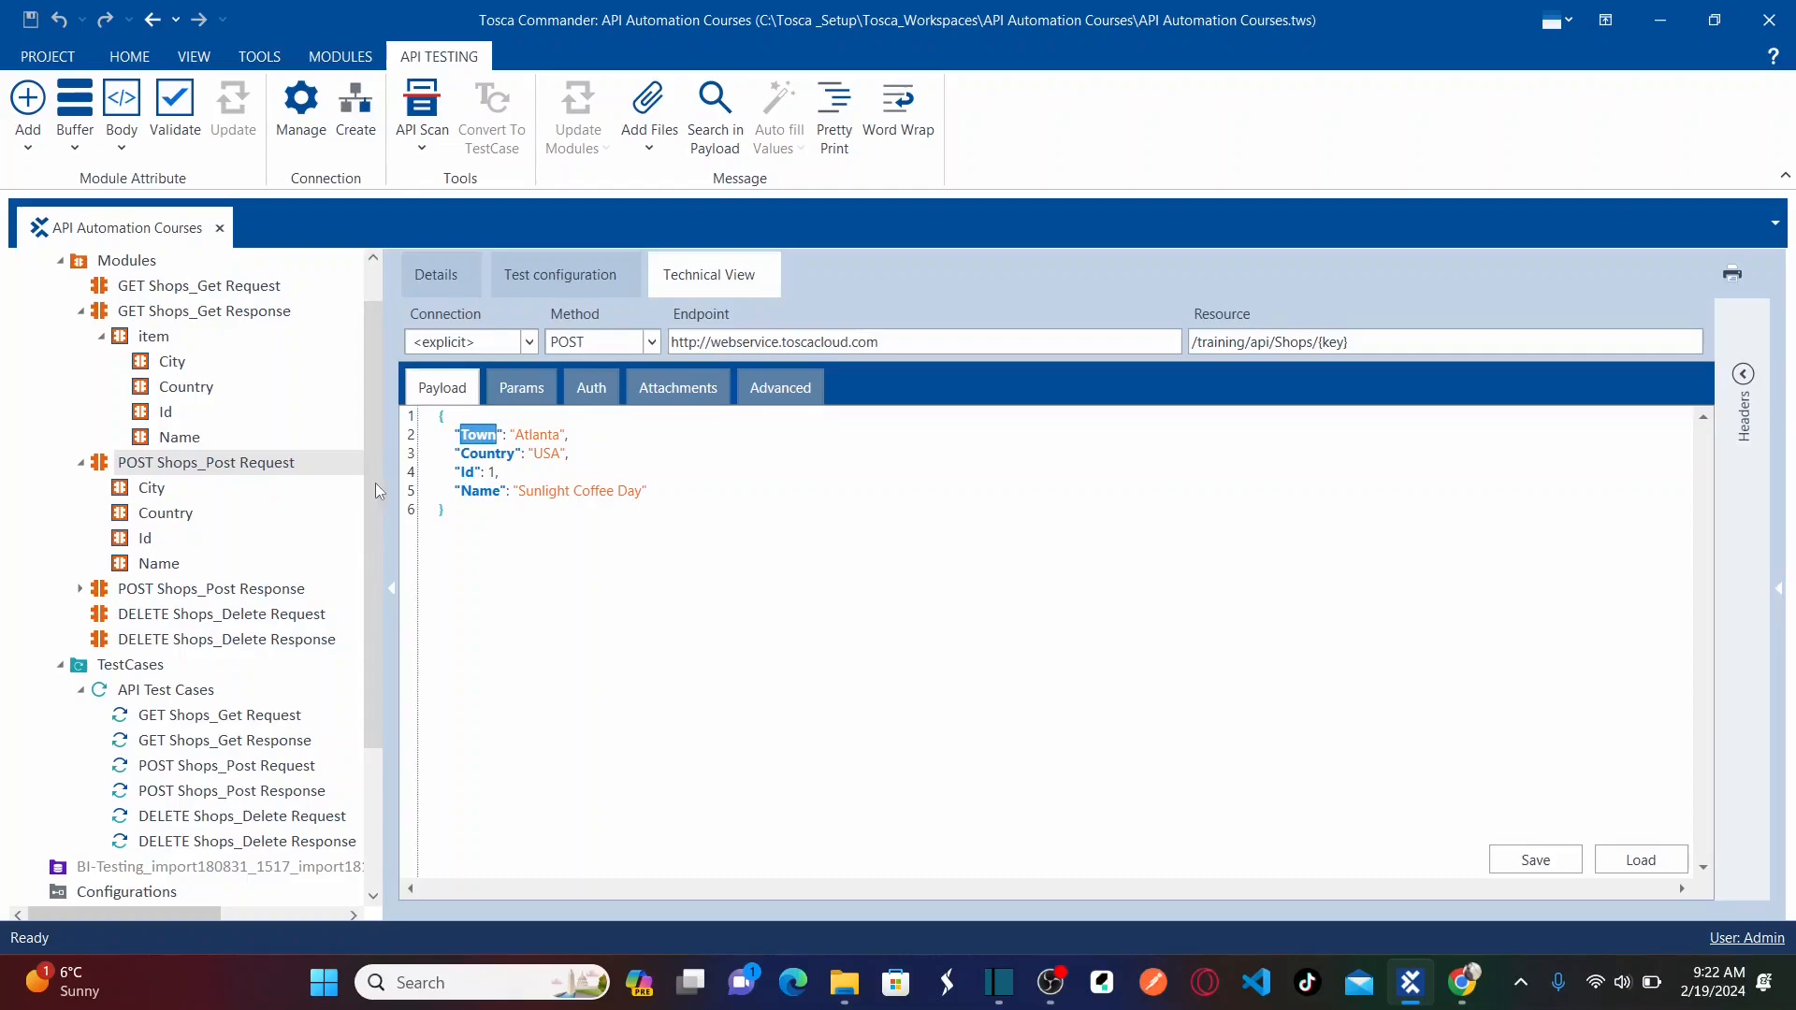
pyautogui.scroll(1, 374, 483)
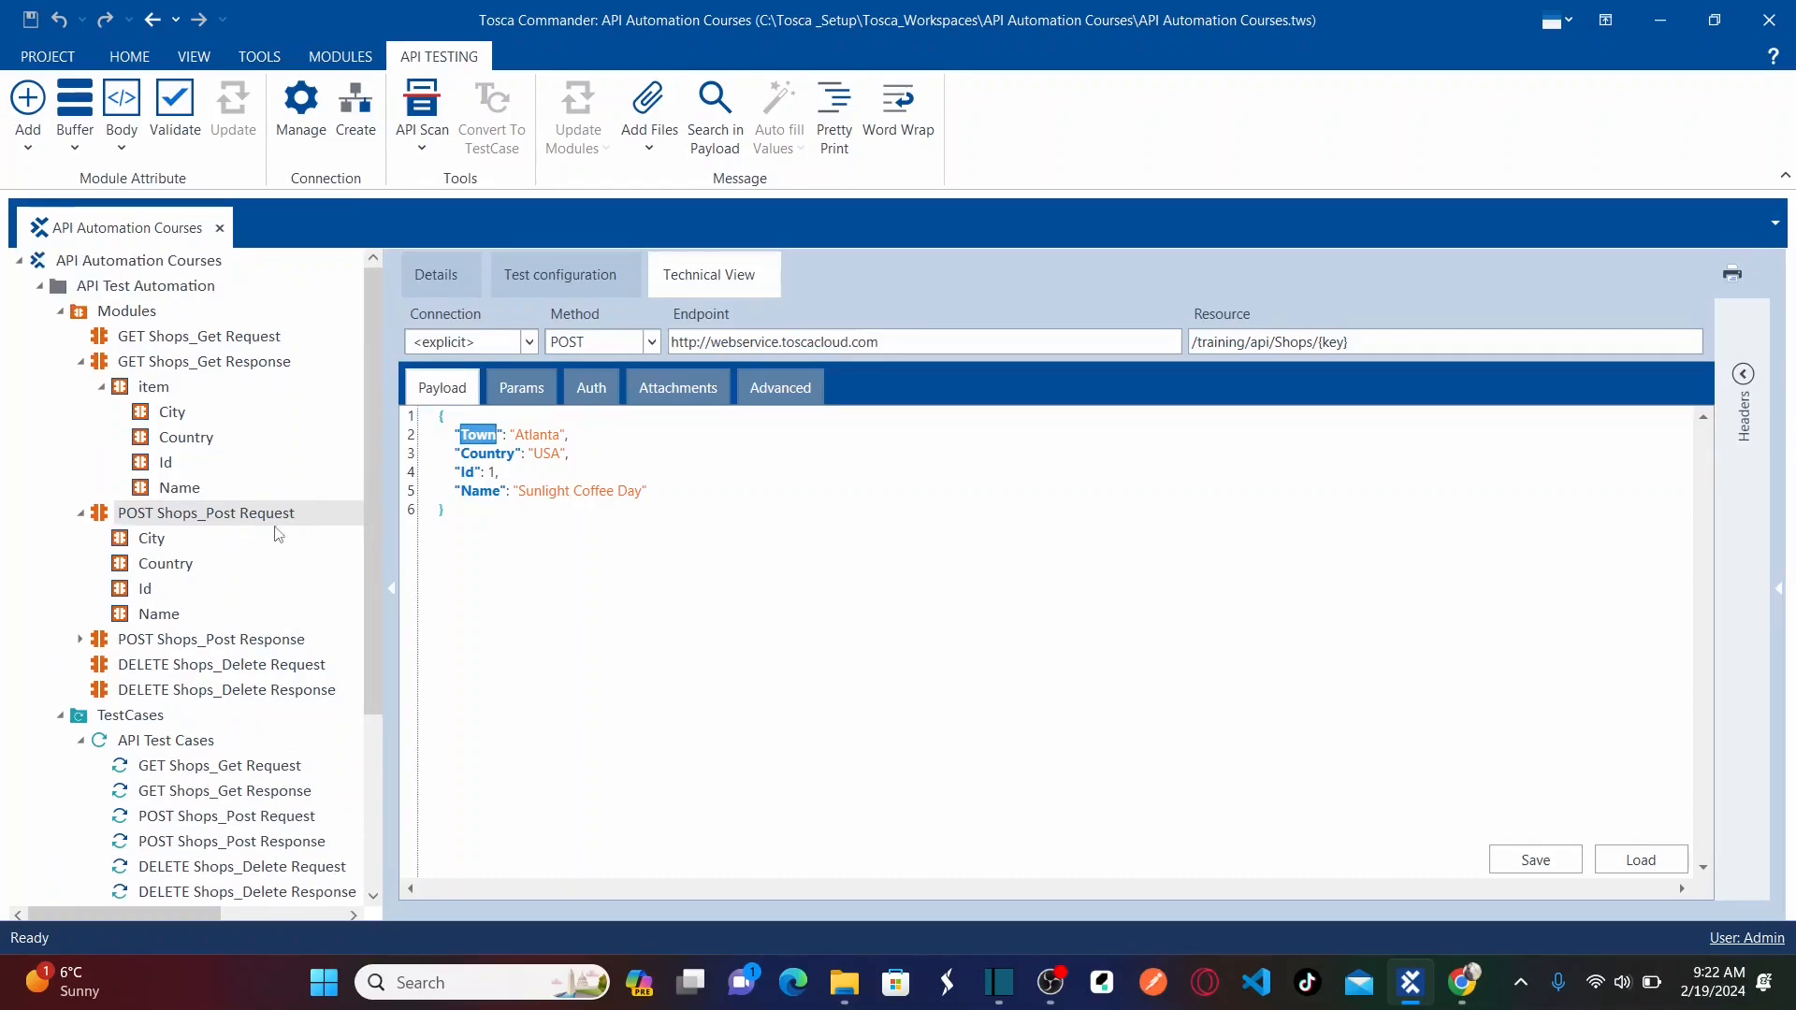
pyautogui.click(472, 450)
pyautogui.click(158, 541)
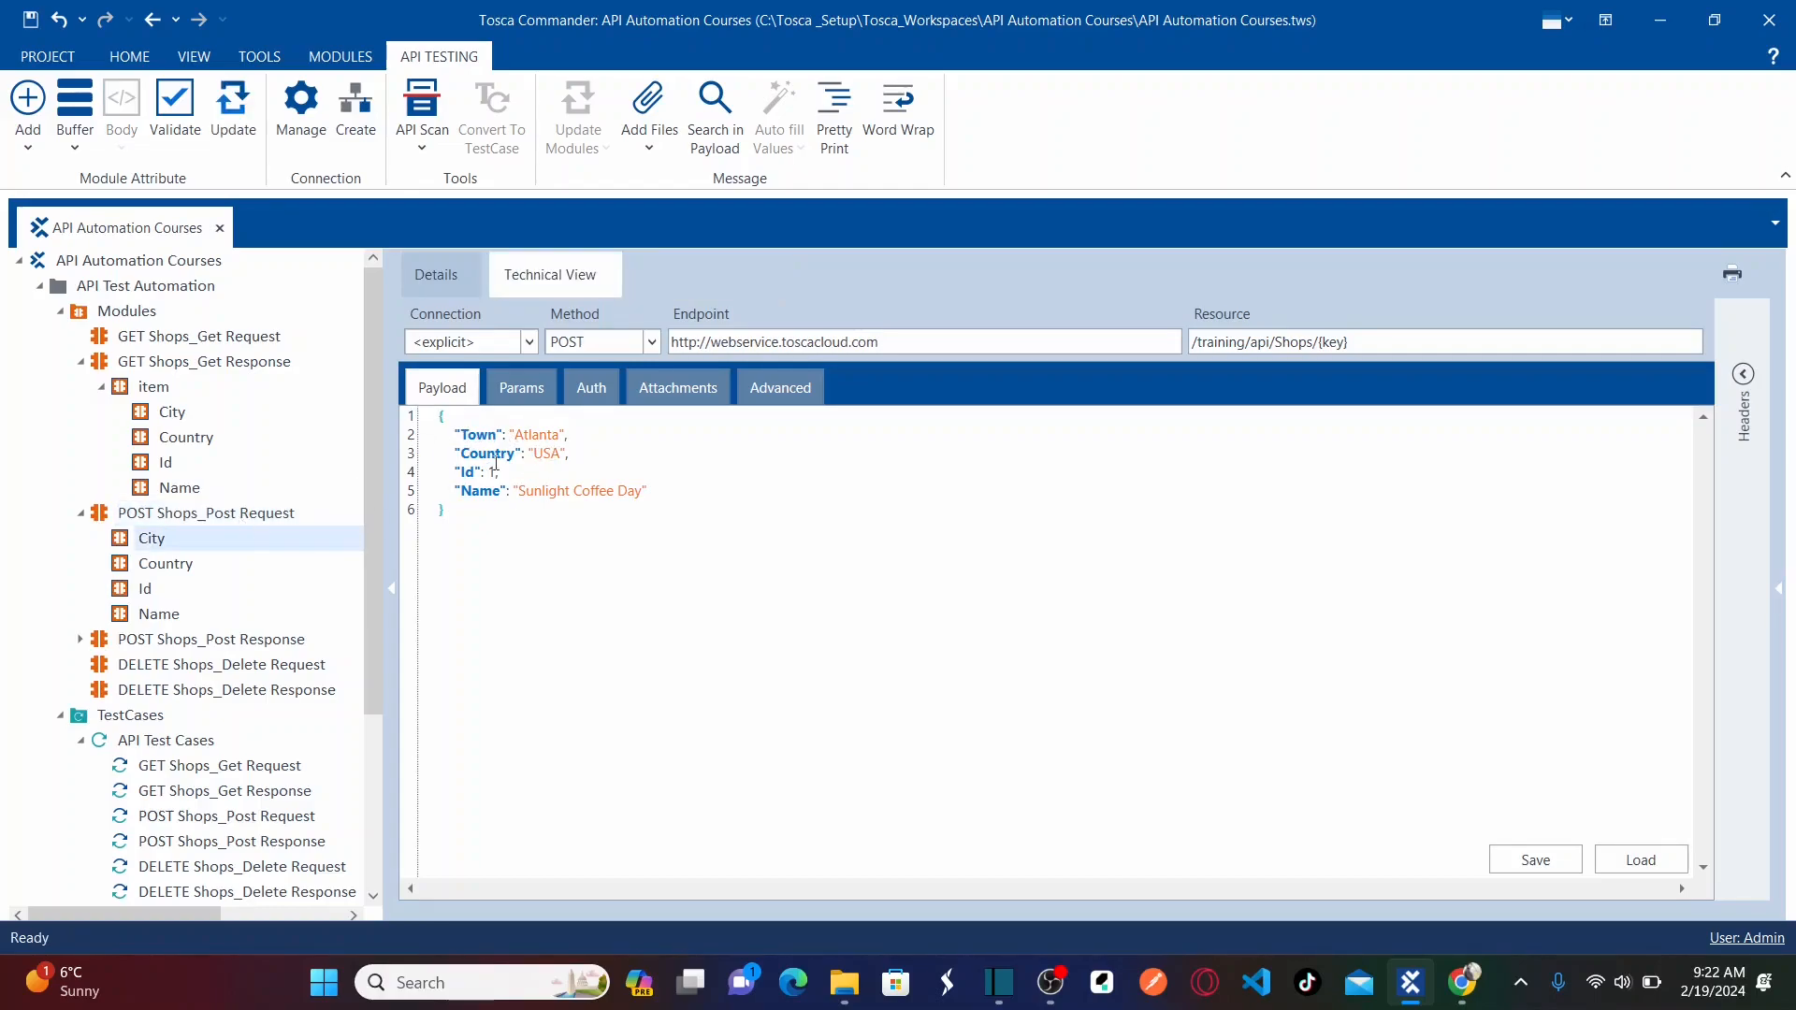
pyautogui.doubleClick(477, 436)
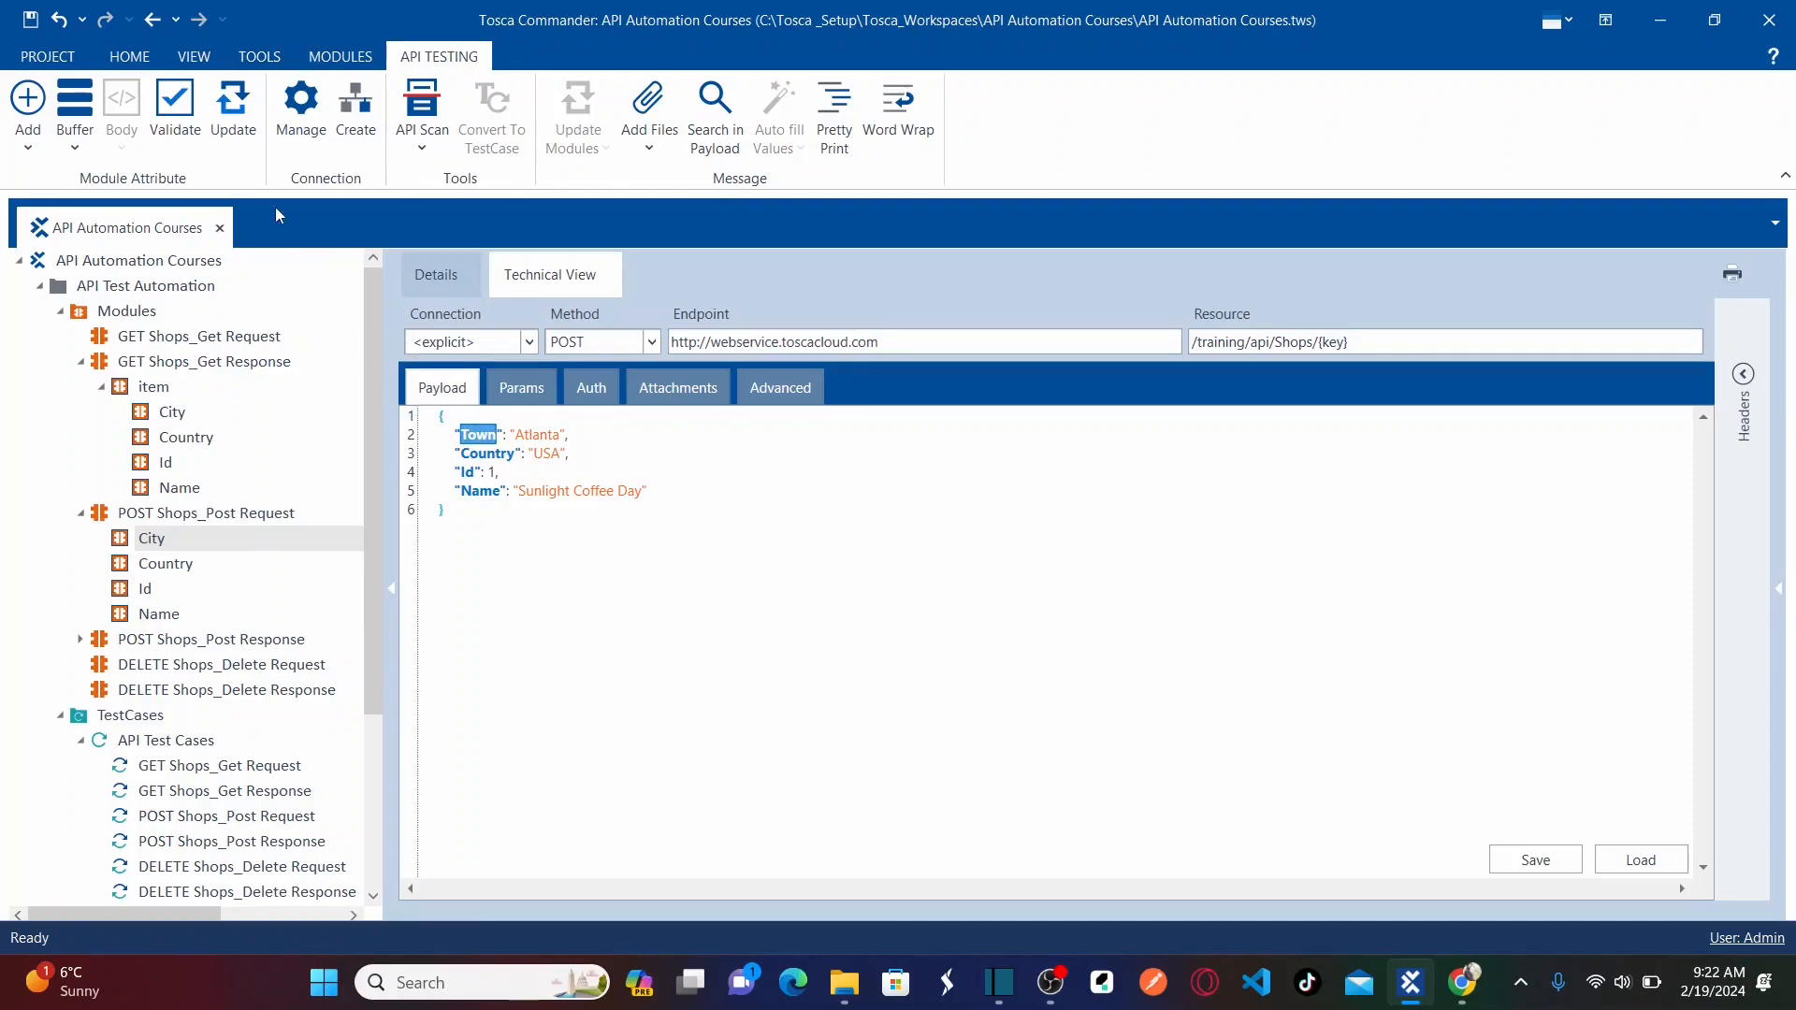
pyautogui.click(233, 131)
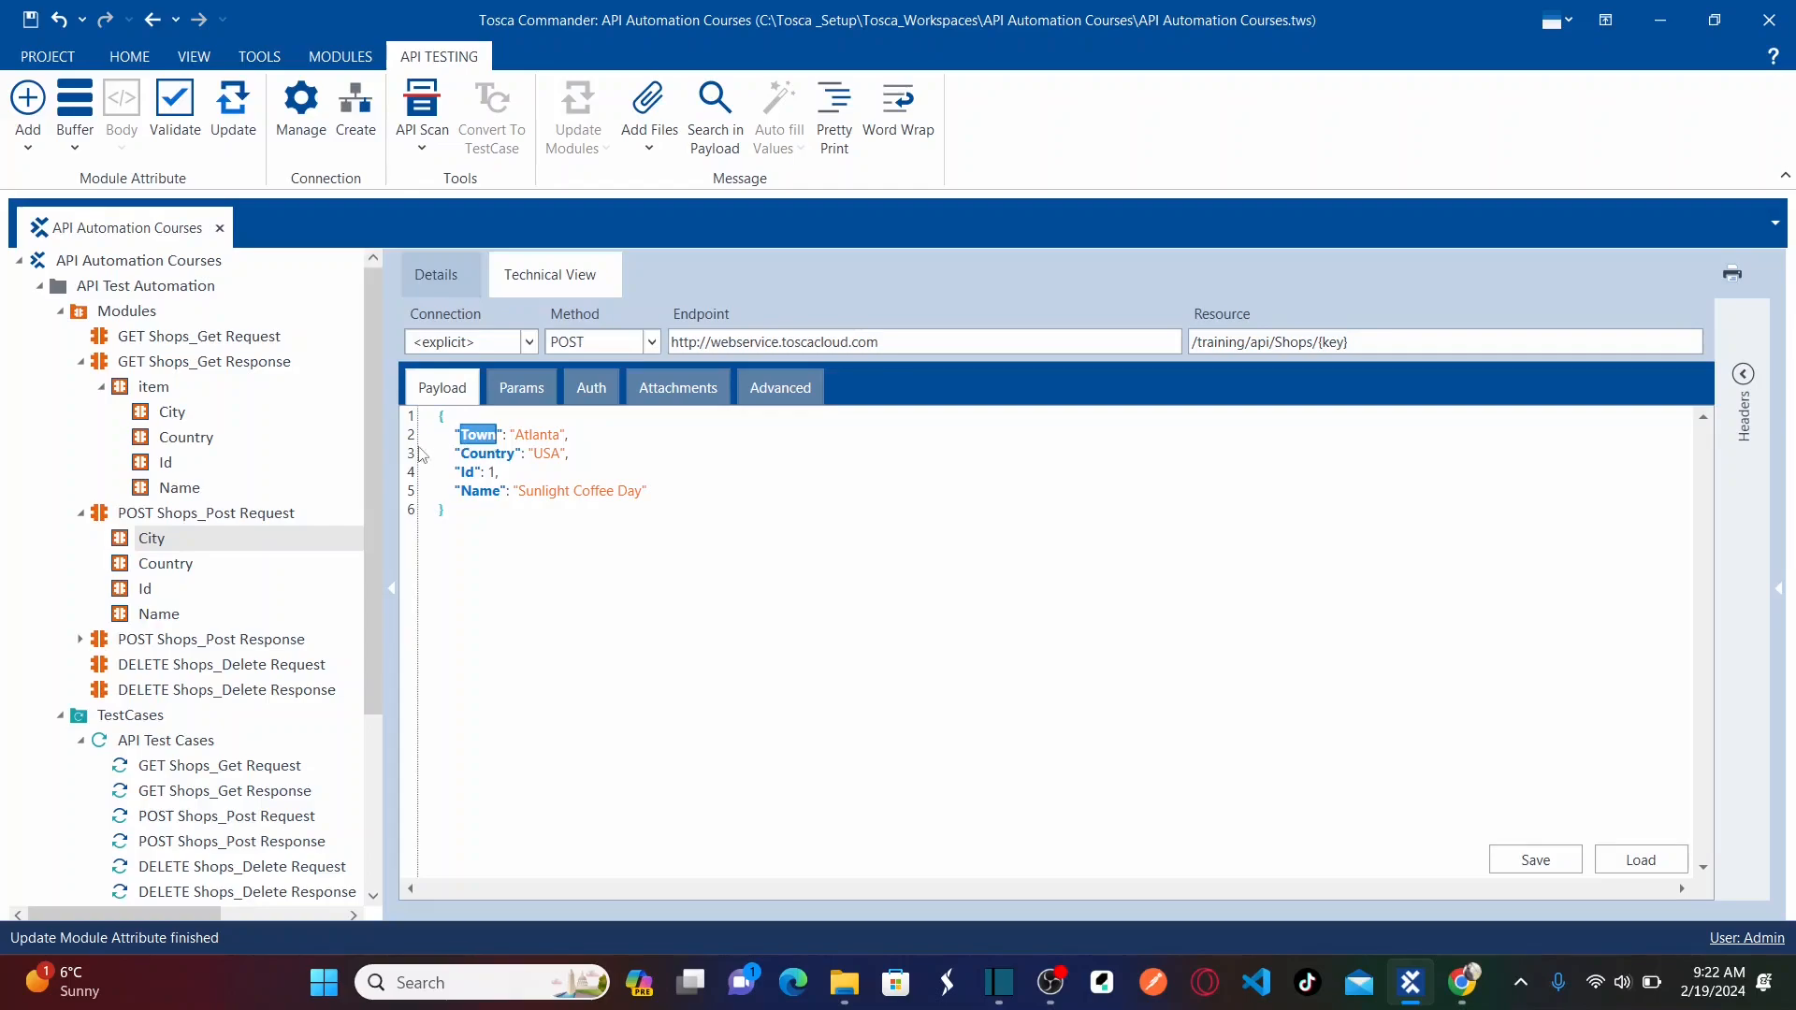
# Look through the modules and API Test Cases in the tree, and return to the Best Practice slide to reveal its last line
pyautogui.moveTo(378, 418); pyautogui.dragTo(378, 542)
pyautogui.scroll(-1, 377, 458)
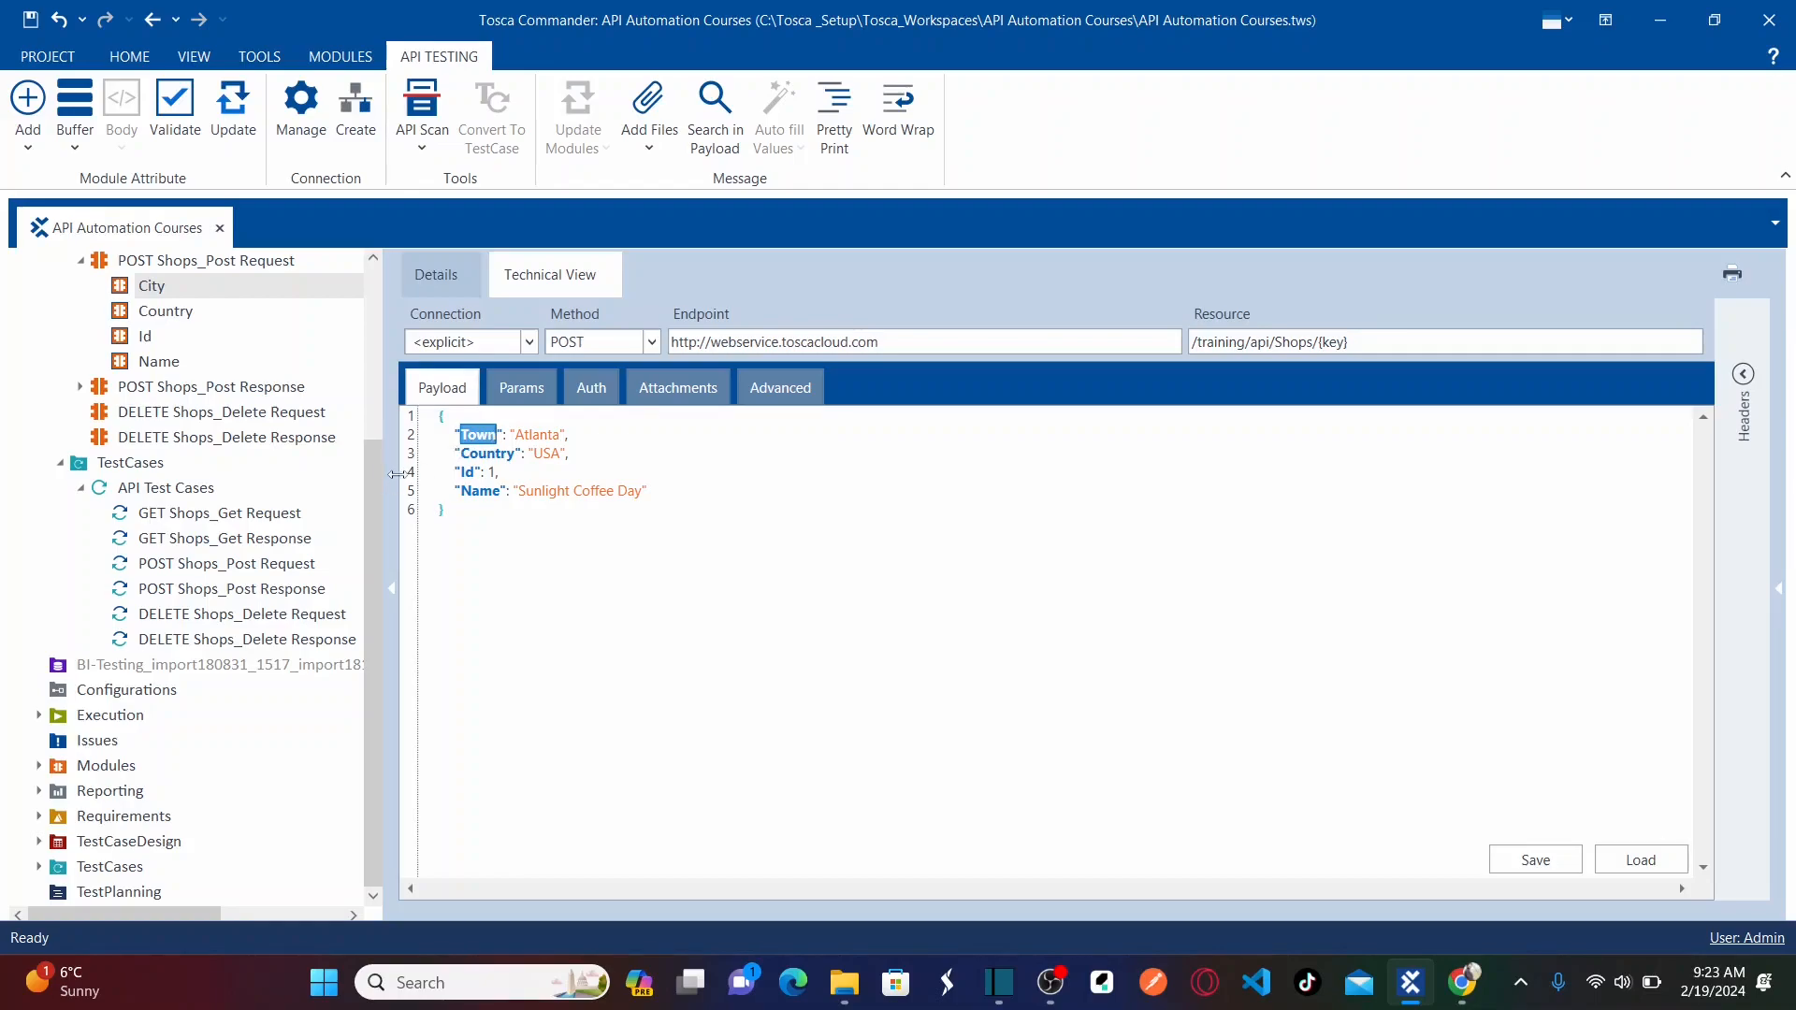
pyautogui.moveTo(373, 470); pyautogui.dragTo(389, 335)
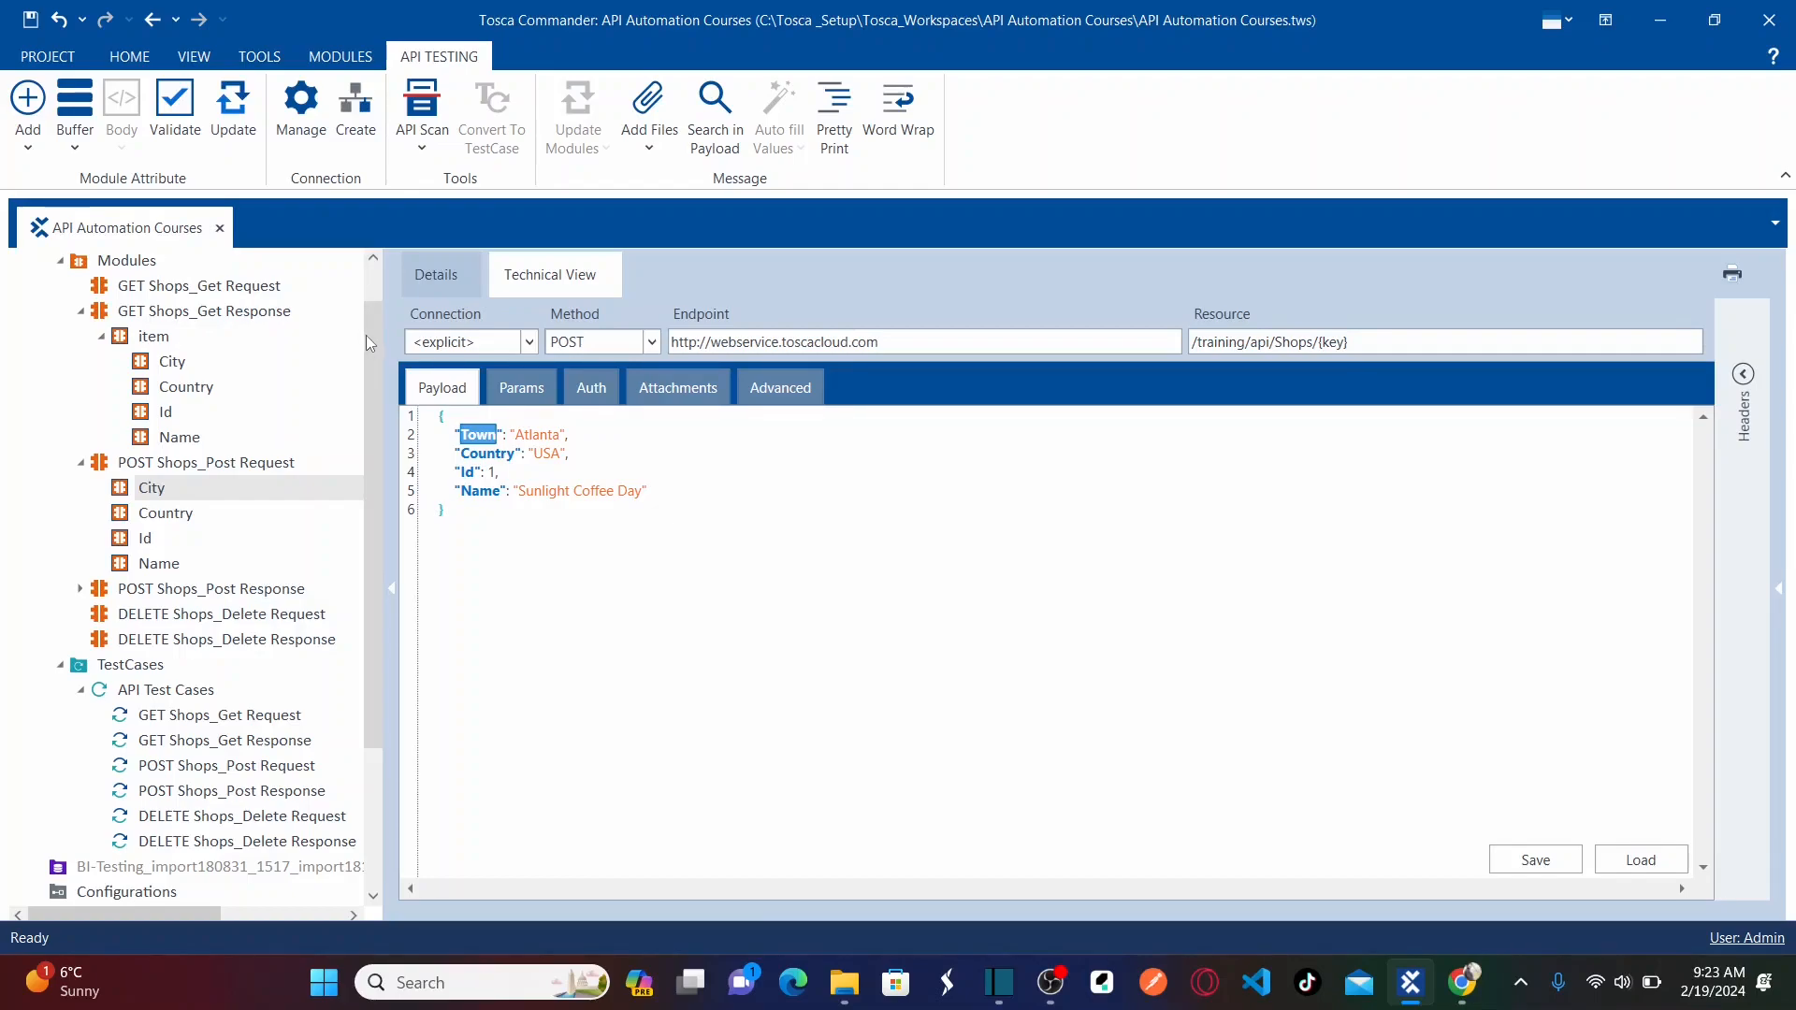
pyautogui.moveTo(367, 335); pyautogui.dragTo(378, 526)
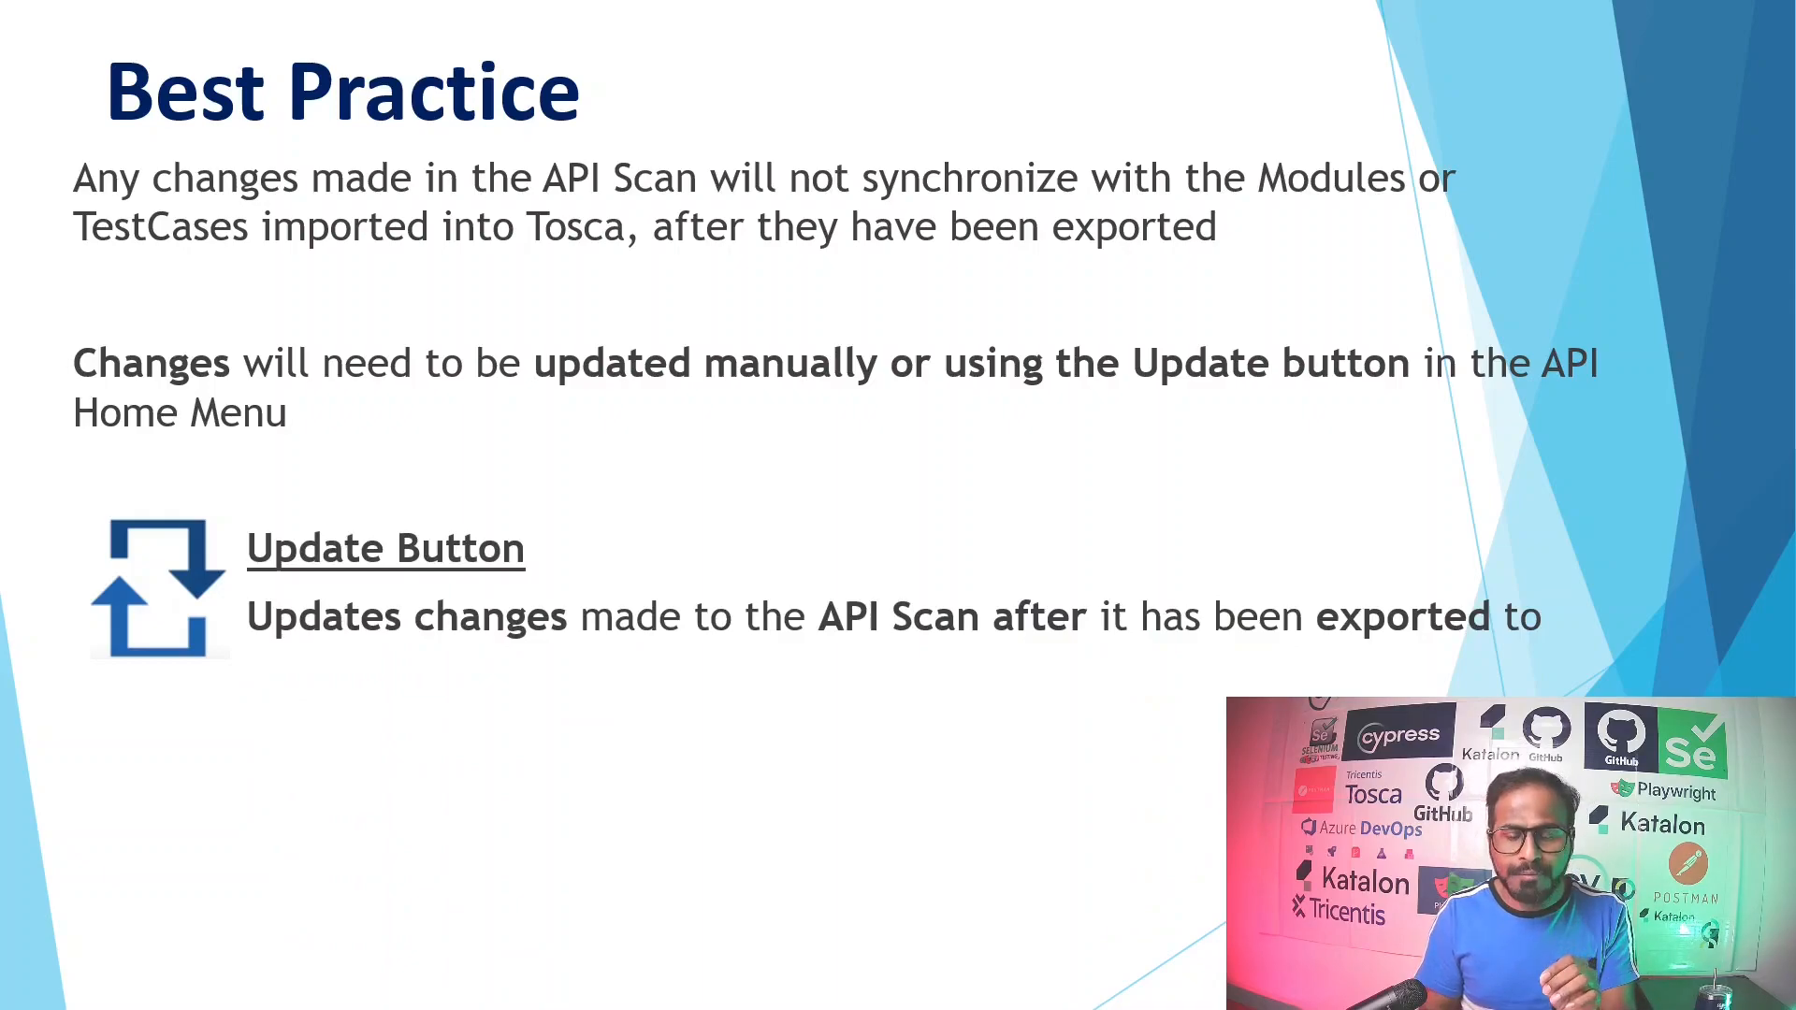
pyautogui.press('Right')
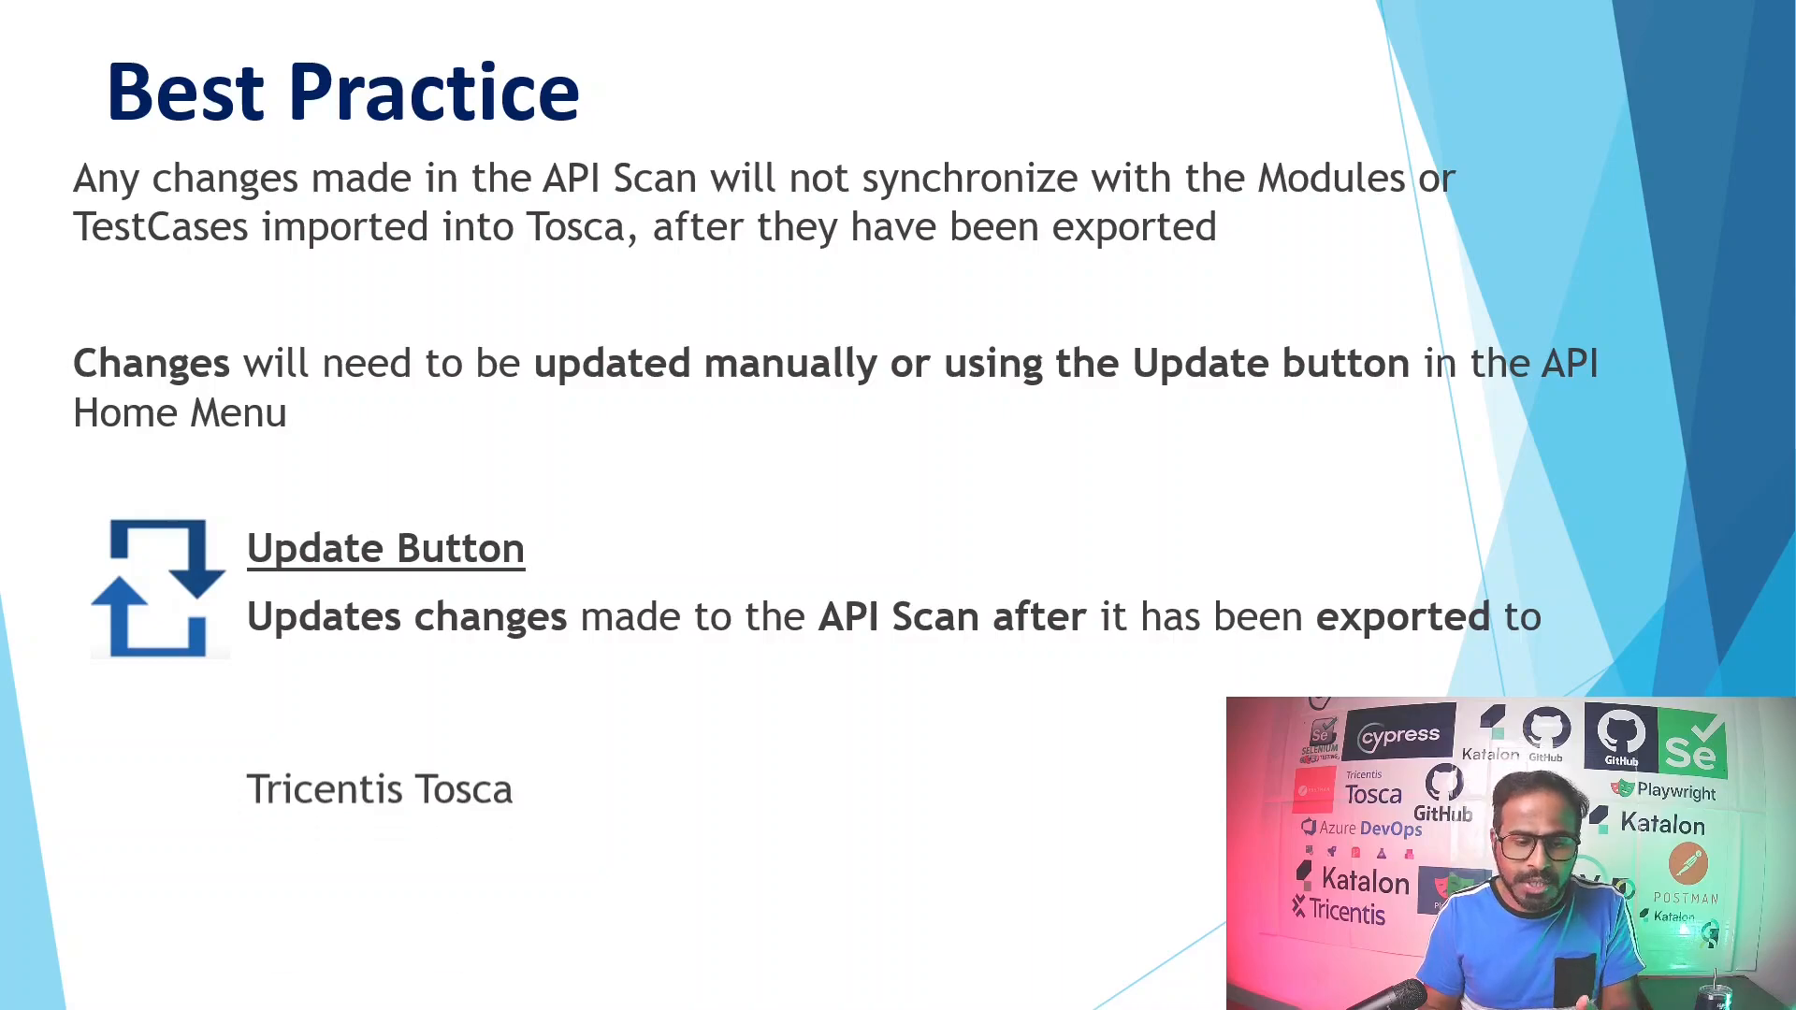
pyautogui.press('Right')
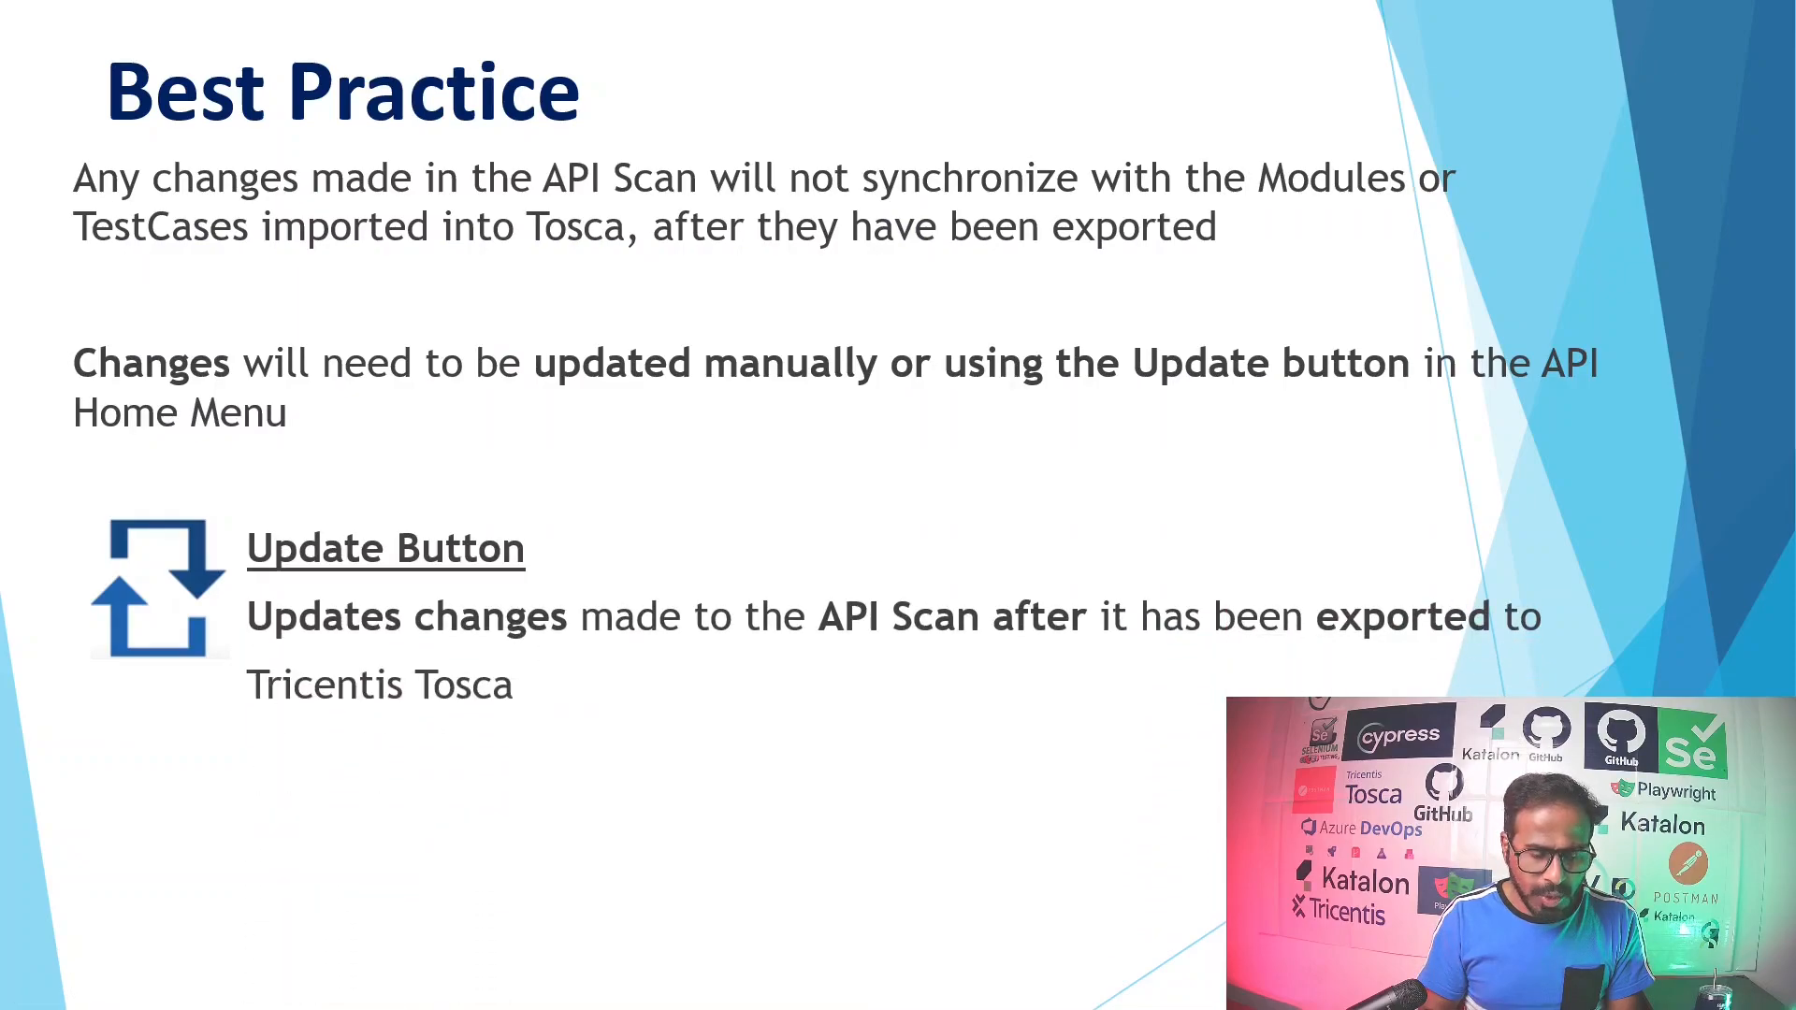
# Switch back to Tosca Commander, view GET Shops_Get Request, and show the GET Shops_Get Response payload with the Headers section collapsed
pyautogui.hotkey('alt', 'Tab')
pyautogui.hotkey('alt', 'Tab')
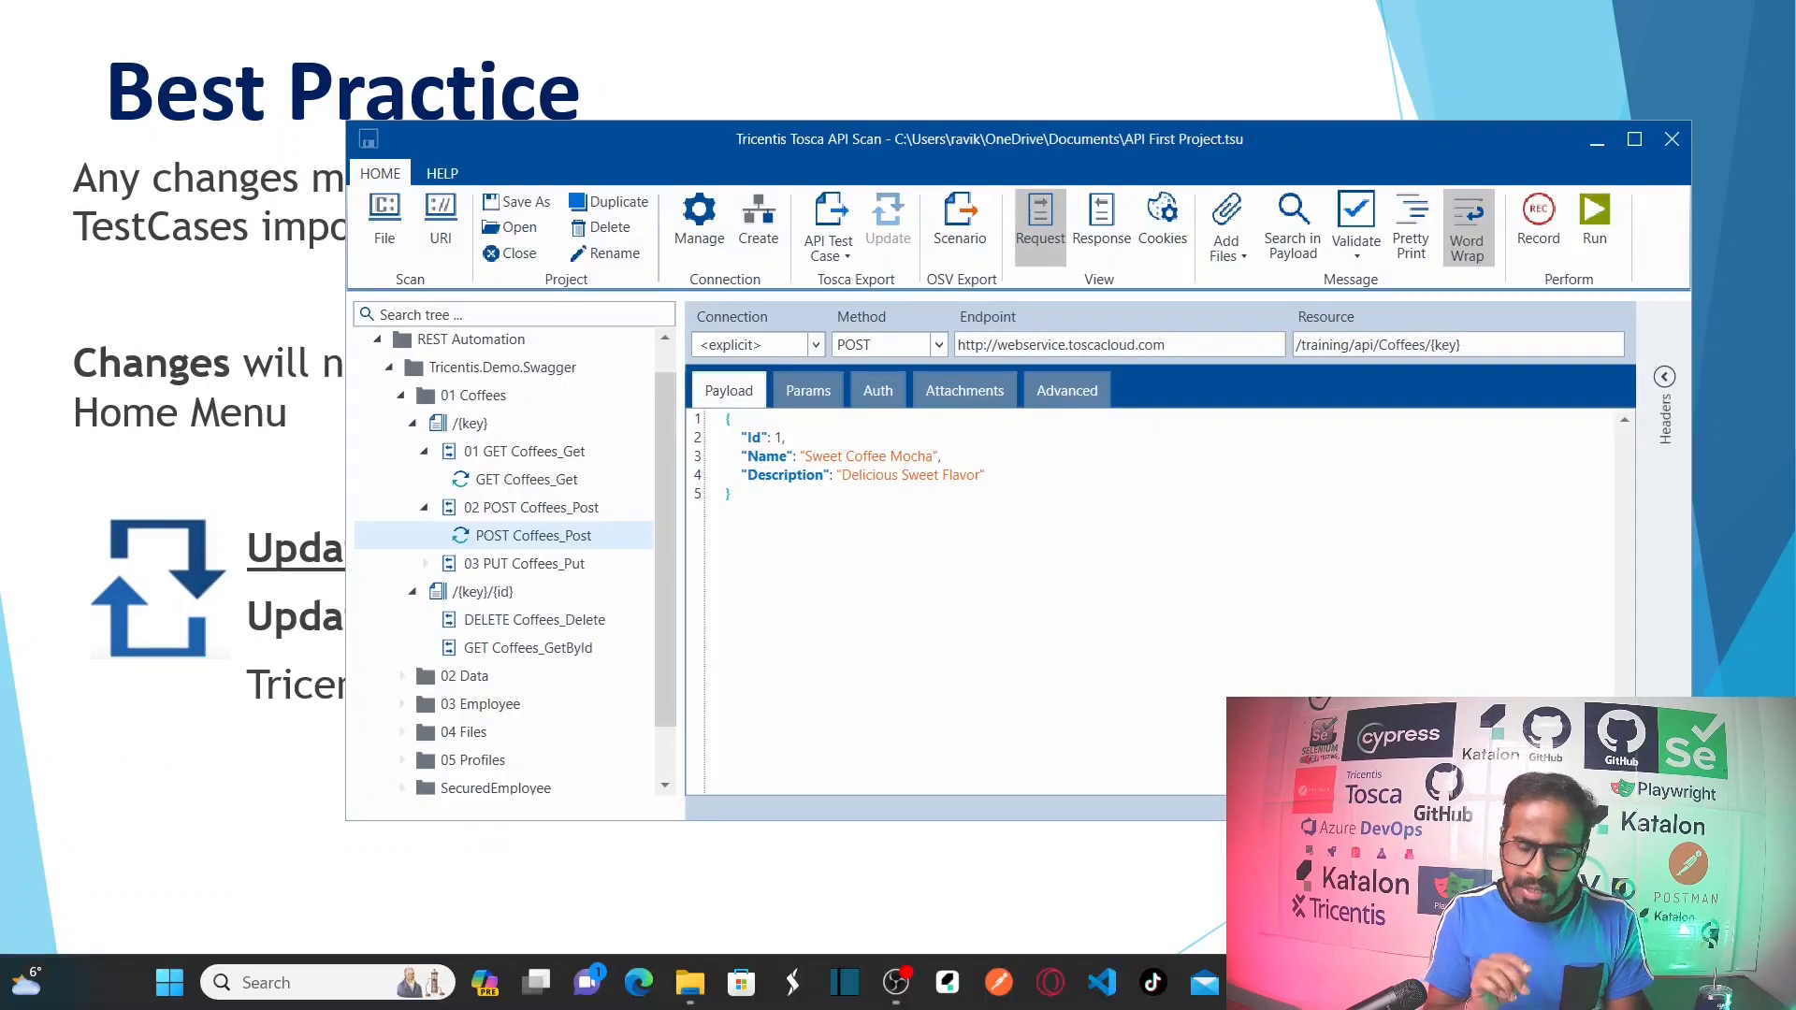
pyautogui.hotkey('alt', 'Tab')
pyautogui.hotkey('alt', 'Tab')
pyautogui.hotkey('alt', 'Tab')
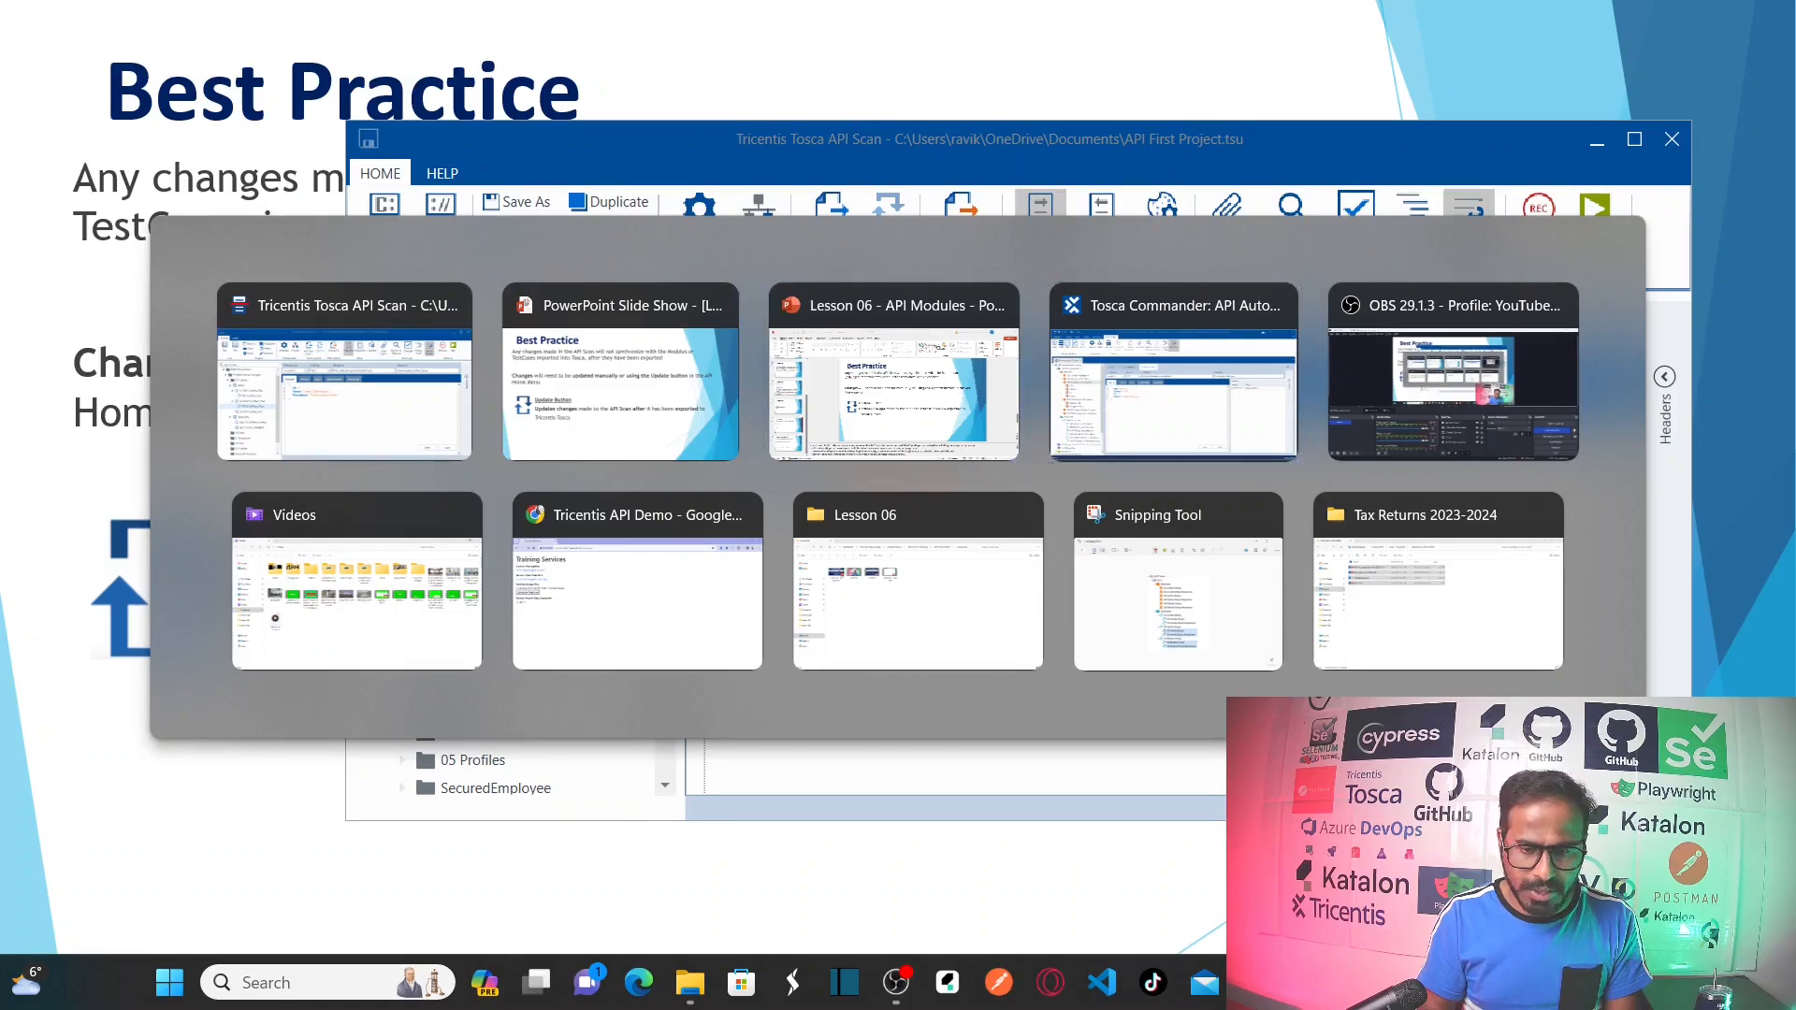
pyautogui.hotkey('alt', 'Tab')
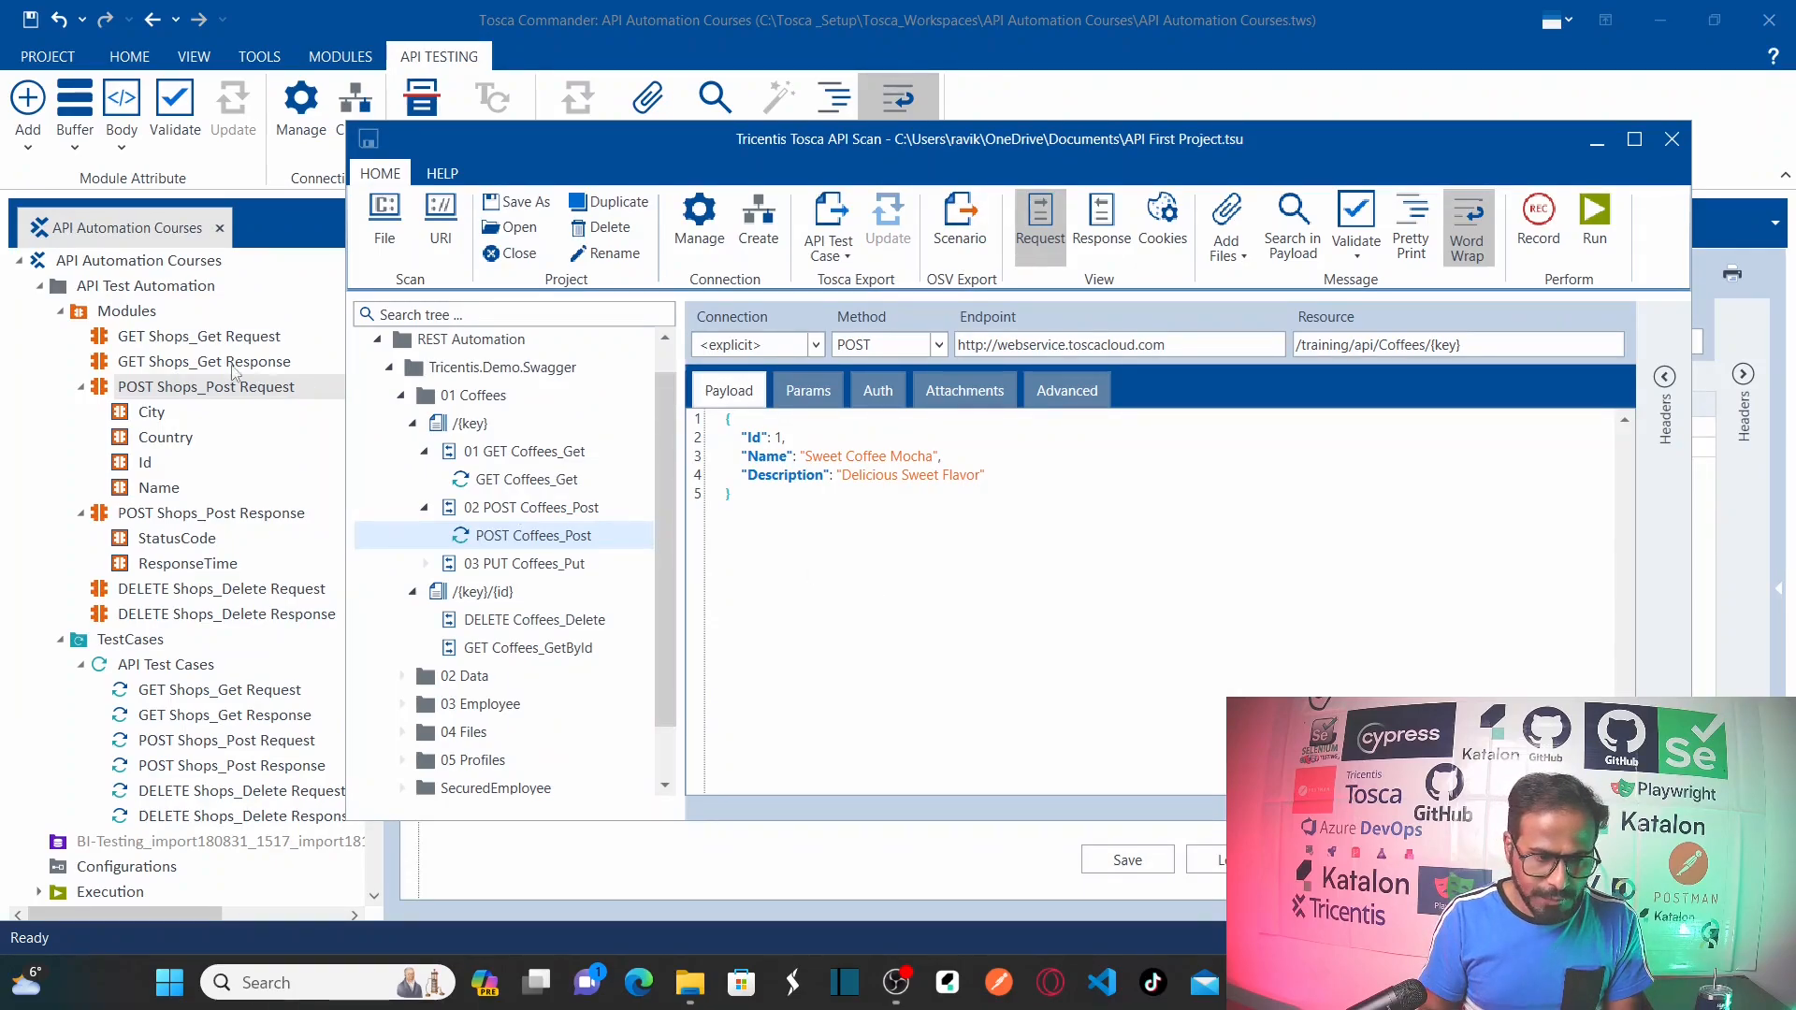
pyautogui.click(212, 342)
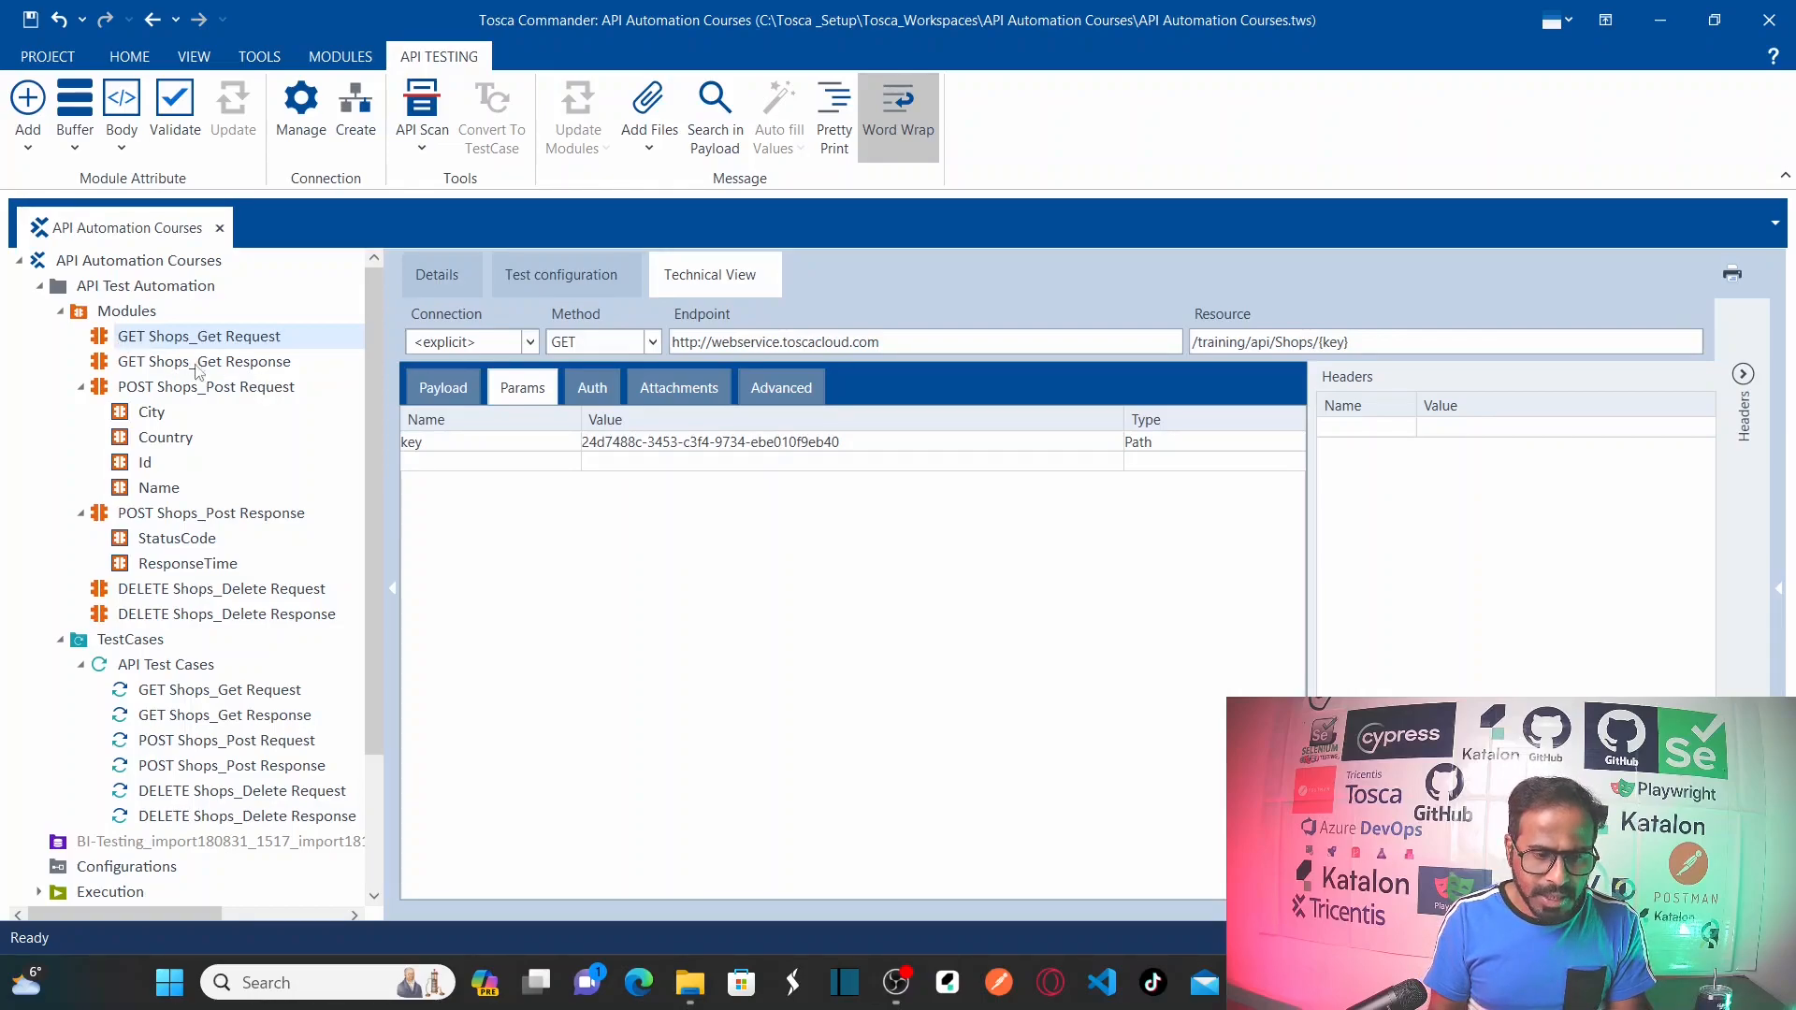
pyautogui.click(164, 365)
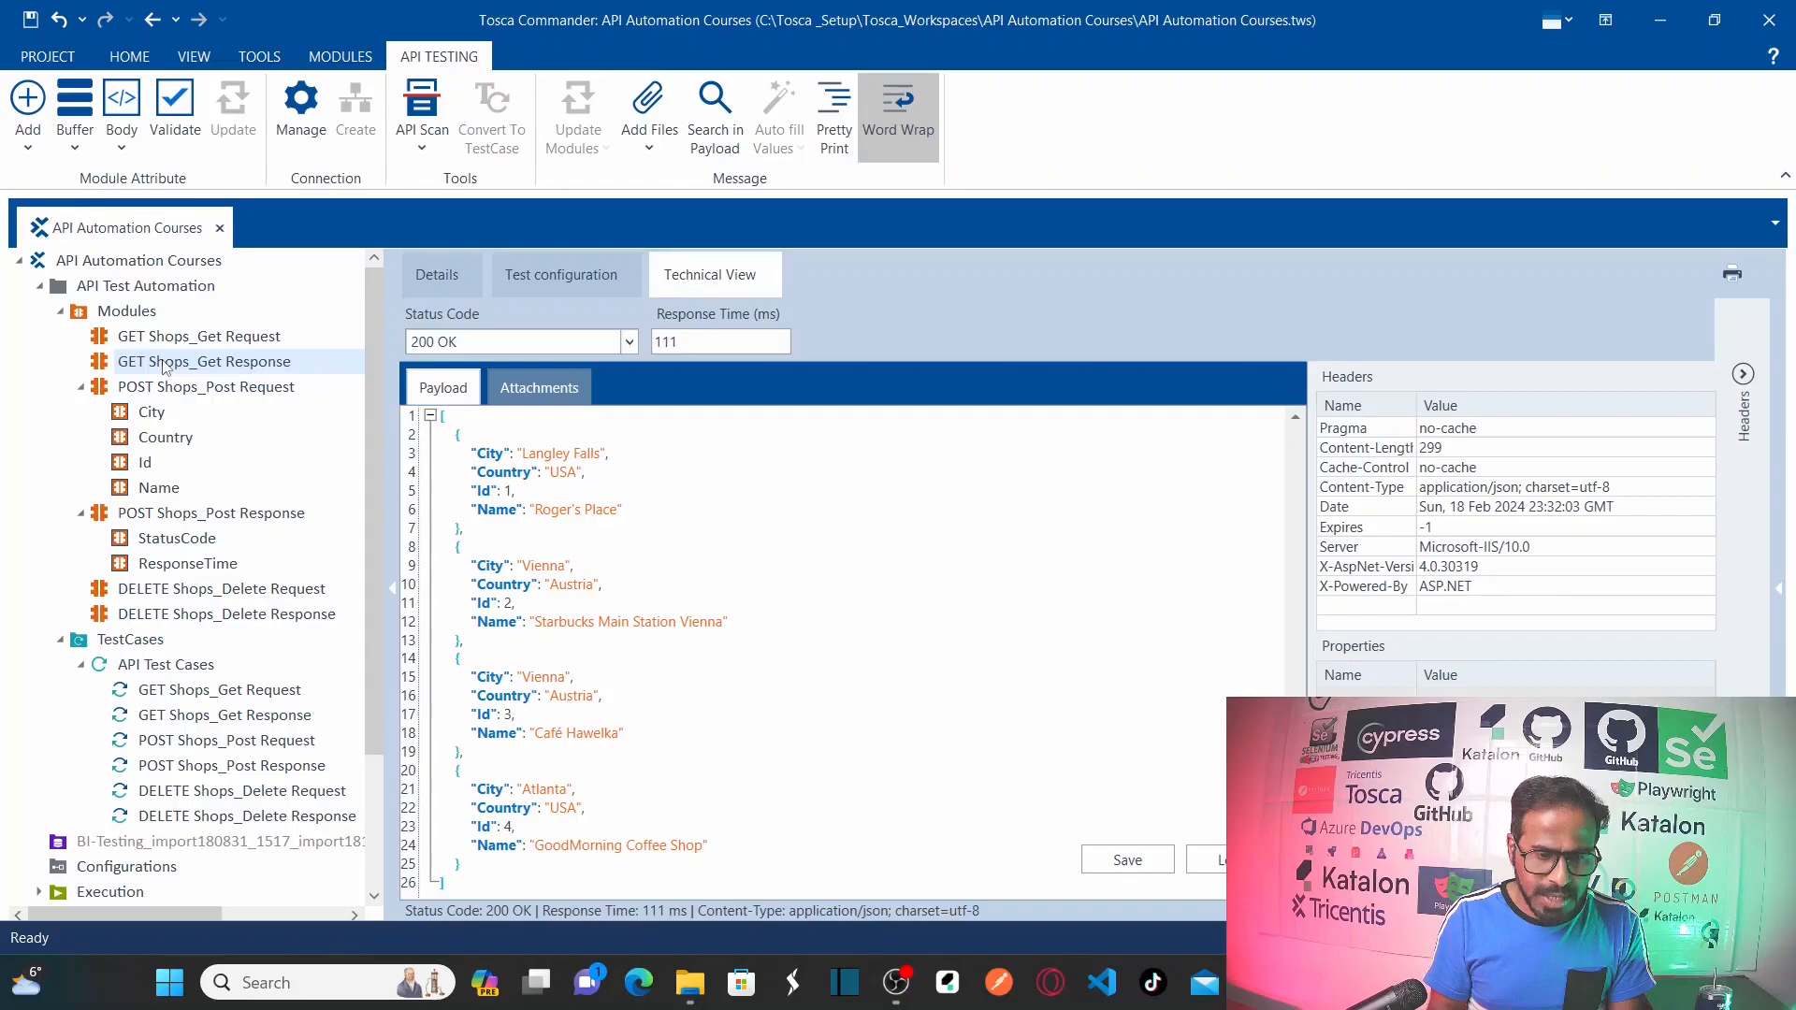
pyautogui.click(1743, 375)
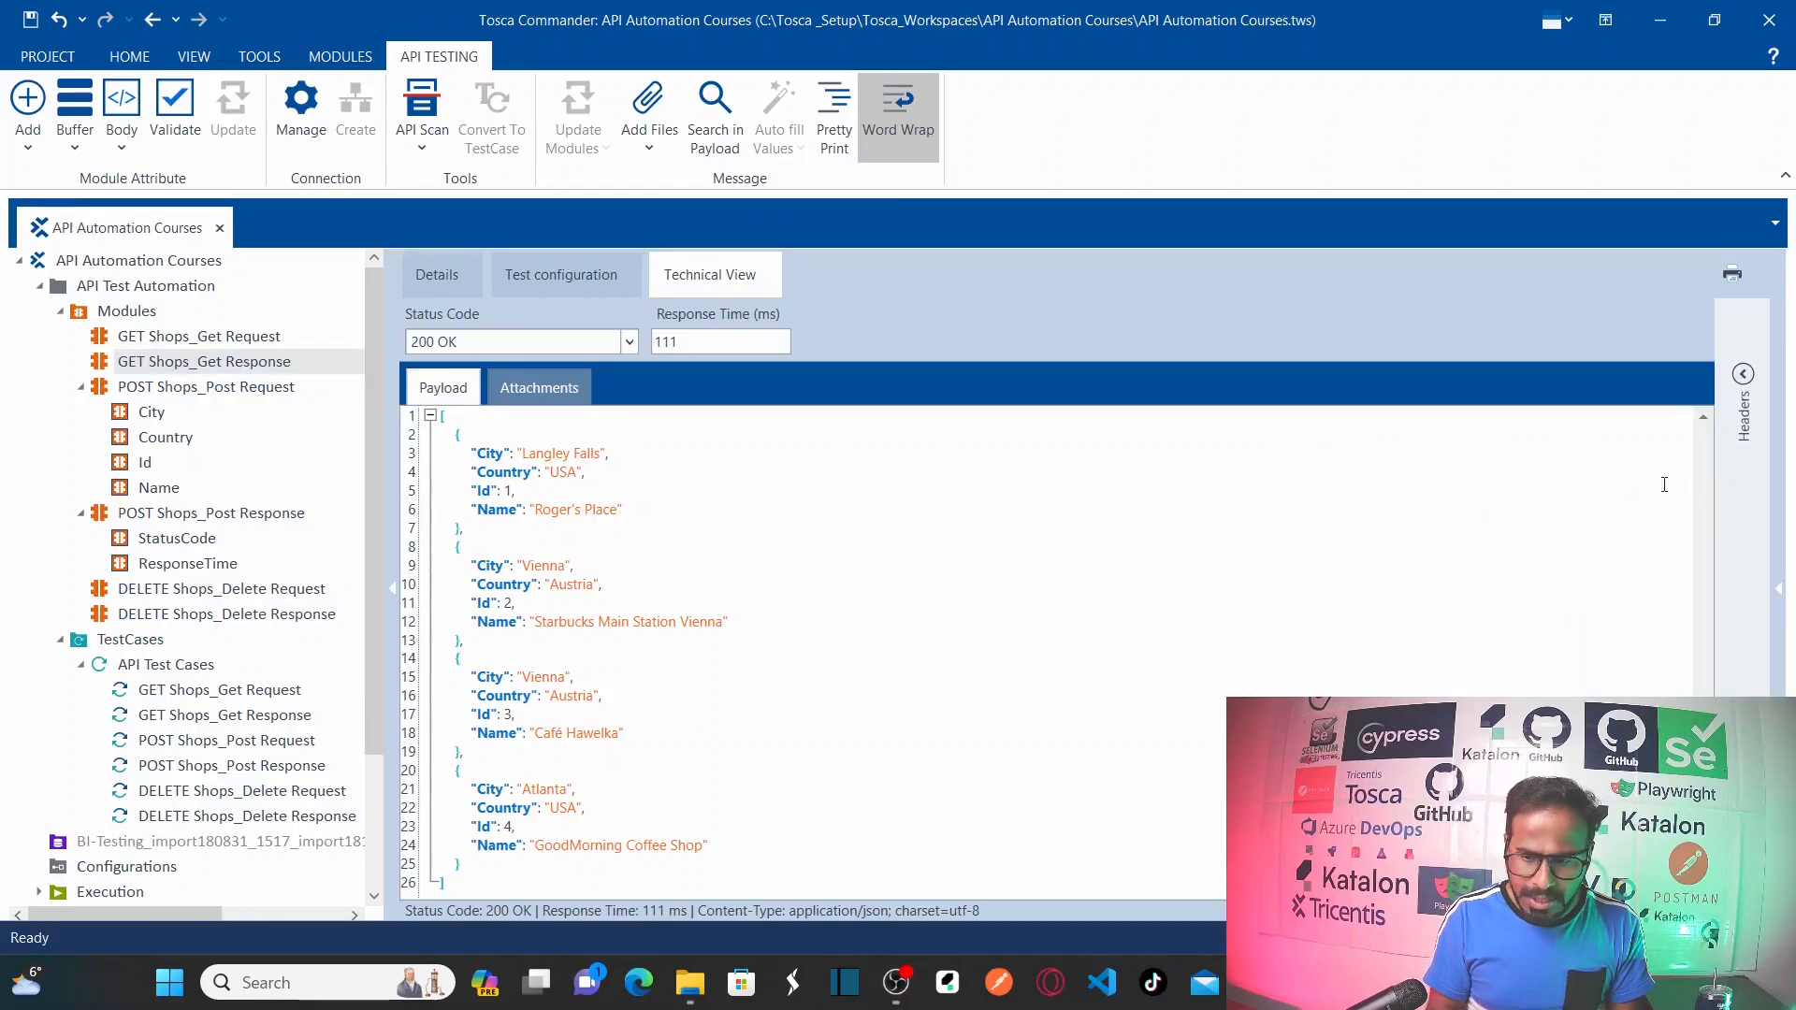
# Go through the GET Shops_Get Response payload line by line, from the opening array bracket to the closing one
pyautogui.press('Down')
pyautogui.press('Down')
pyautogui.press('Down')
pyautogui.press('Down')
pyautogui.press('Down')
pyautogui.press('Down')
pyautogui.press('Down')
pyautogui.press('Down')
pyautogui.press('Down')
pyautogui.press('Down')
pyautogui.press('Down')
pyautogui.press('Down')
pyautogui.press('Down')
pyautogui.press('Down')
pyautogui.press('Down')
pyautogui.press('Down')
pyautogui.press('Down')
pyautogui.press('Down')
pyautogui.press('Down')
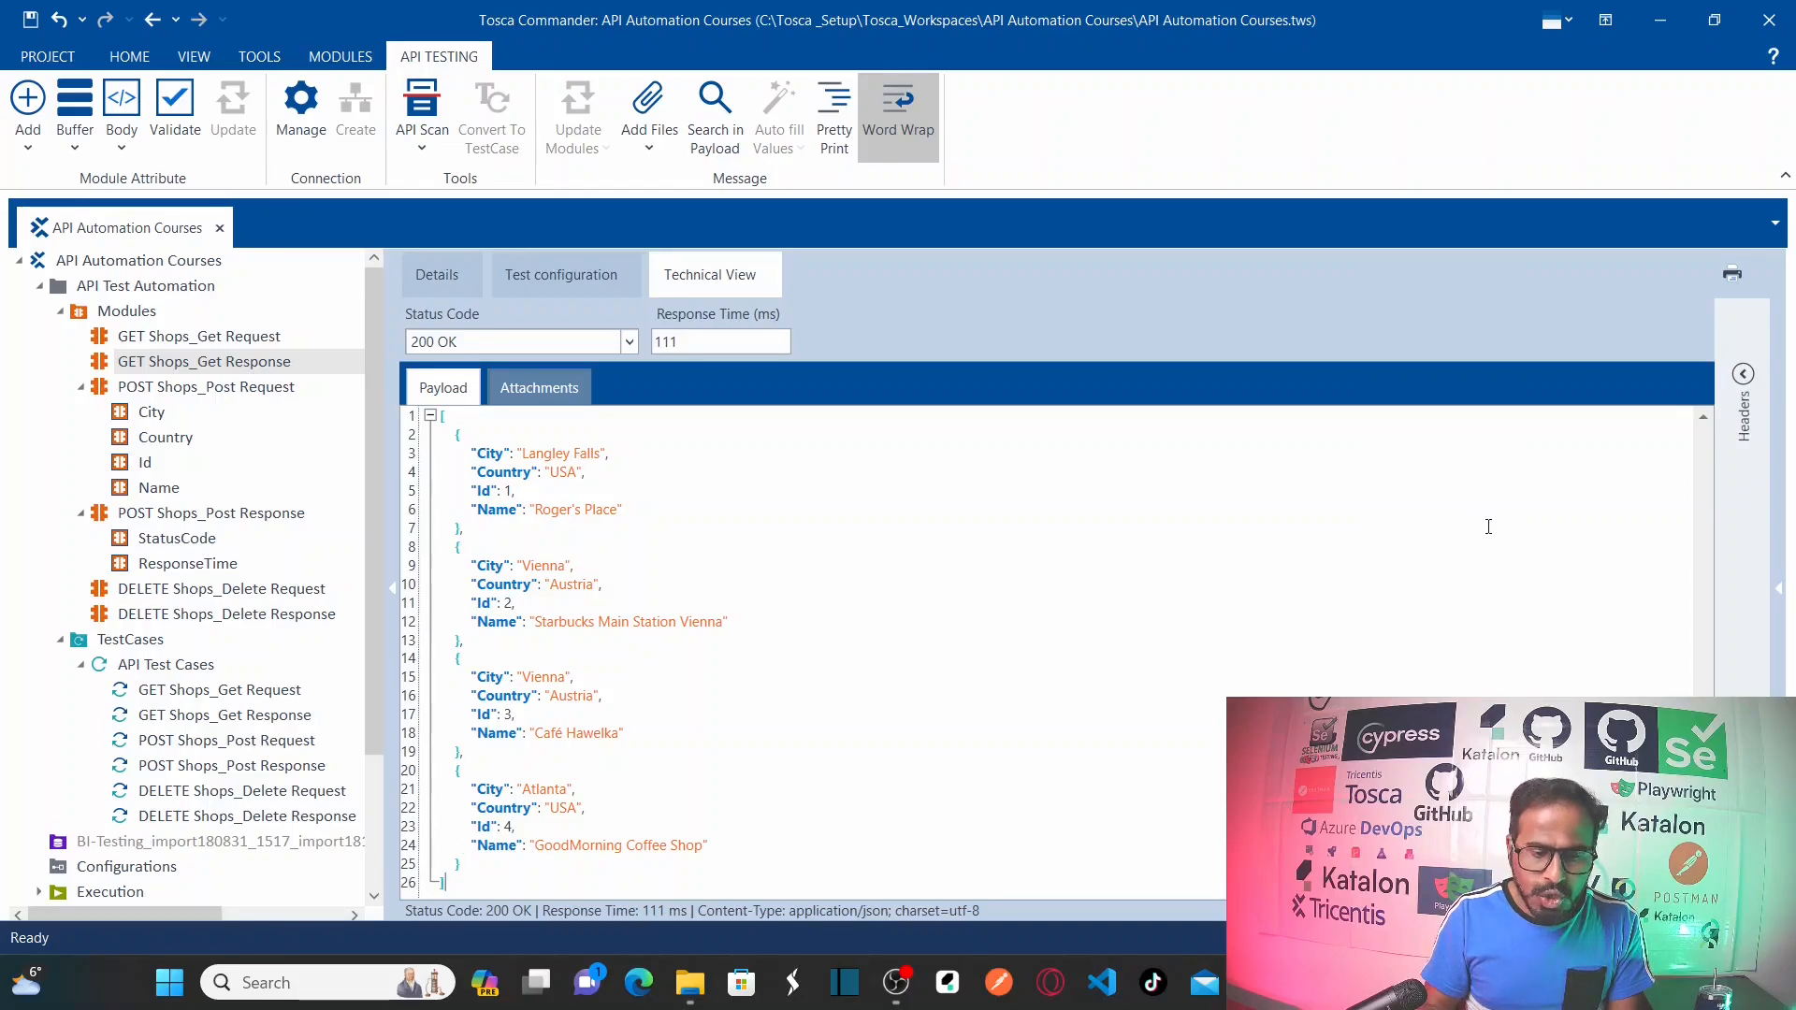
pyautogui.press('Up')
pyautogui.press('Up')
pyautogui.press('Up')
pyautogui.press('Up')
pyautogui.press('Up')
pyautogui.press('Up')
pyautogui.press('Up')
pyautogui.press('Up')
pyautogui.press('Up')
pyautogui.press('Up')
pyautogui.press('Up')
pyautogui.press('Up')
pyautogui.press('Up')
pyautogui.press('Up')
pyautogui.press('Up')
pyautogui.press('Up')
pyautogui.press('Up')
pyautogui.press('Up')
pyautogui.press('Up')
pyautogui.press('Up')
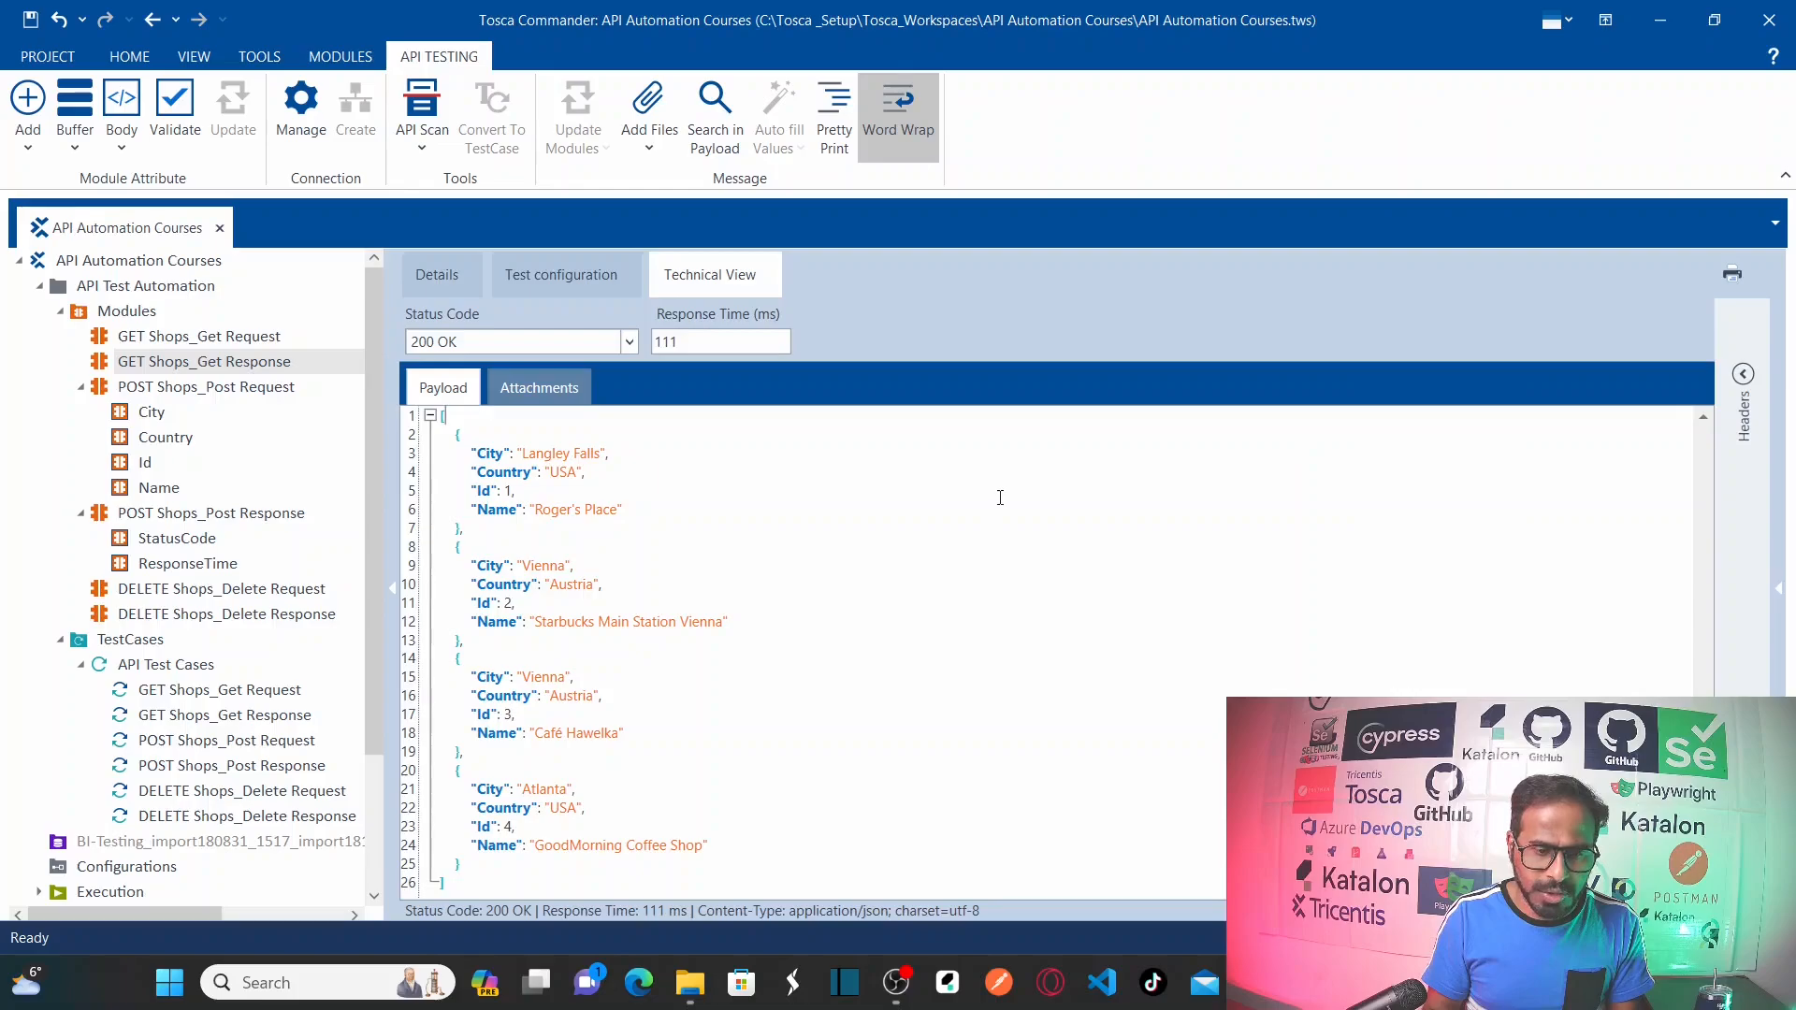
pyautogui.press('Down')
pyautogui.press('Down')
pyautogui.press('Down')
pyautogui.press('Down')
pyautogui.press('Down')
pyautogui.press('Down')
pyautogui.press('Down')
pyautogui.press('Down')
pyautogui.press('Down')
pyautogui.press('Down')
pyautogui.press('Down')
pyautogui.press('Down')
pyautogui.press('Down')
pyautogui.press('Down')
pyautogui.press('Down')
pyautogui.press('Down')
pyautogui.press('Down')
pyautogui.press('Down')
pyautogui.press('Down')
pyautogui.press('Down')
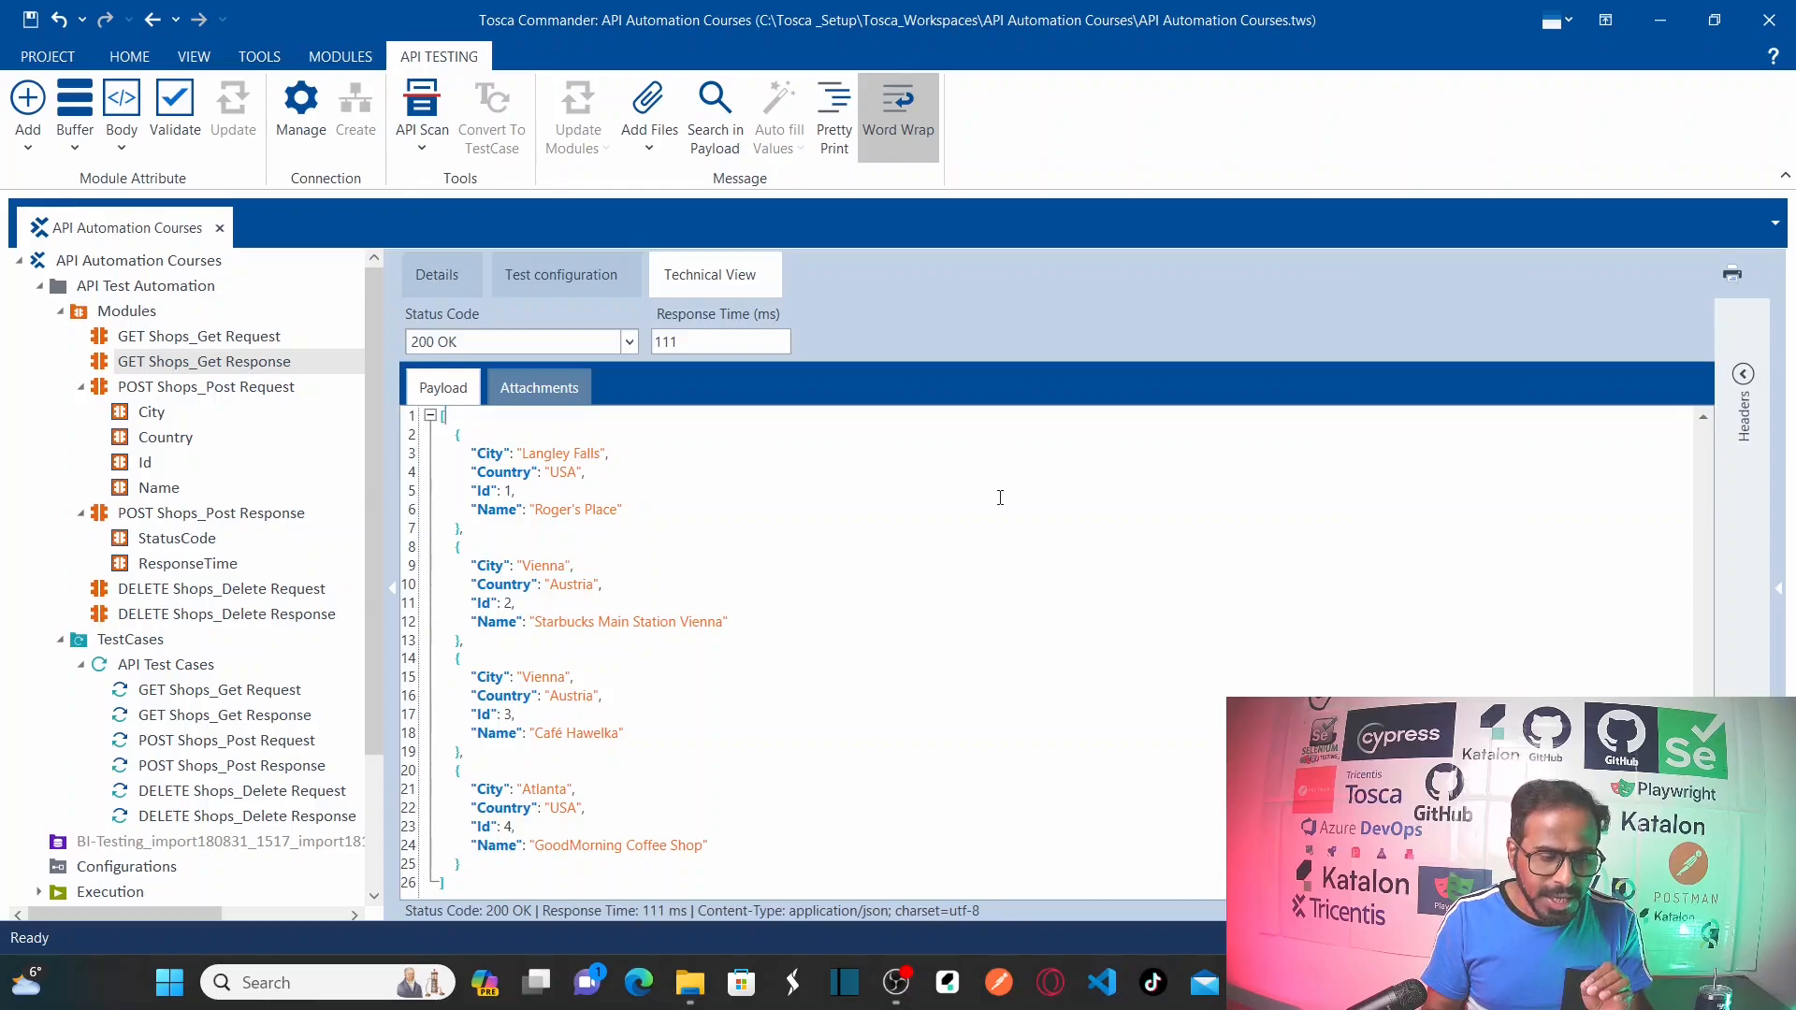
pyautogui.press('Down')
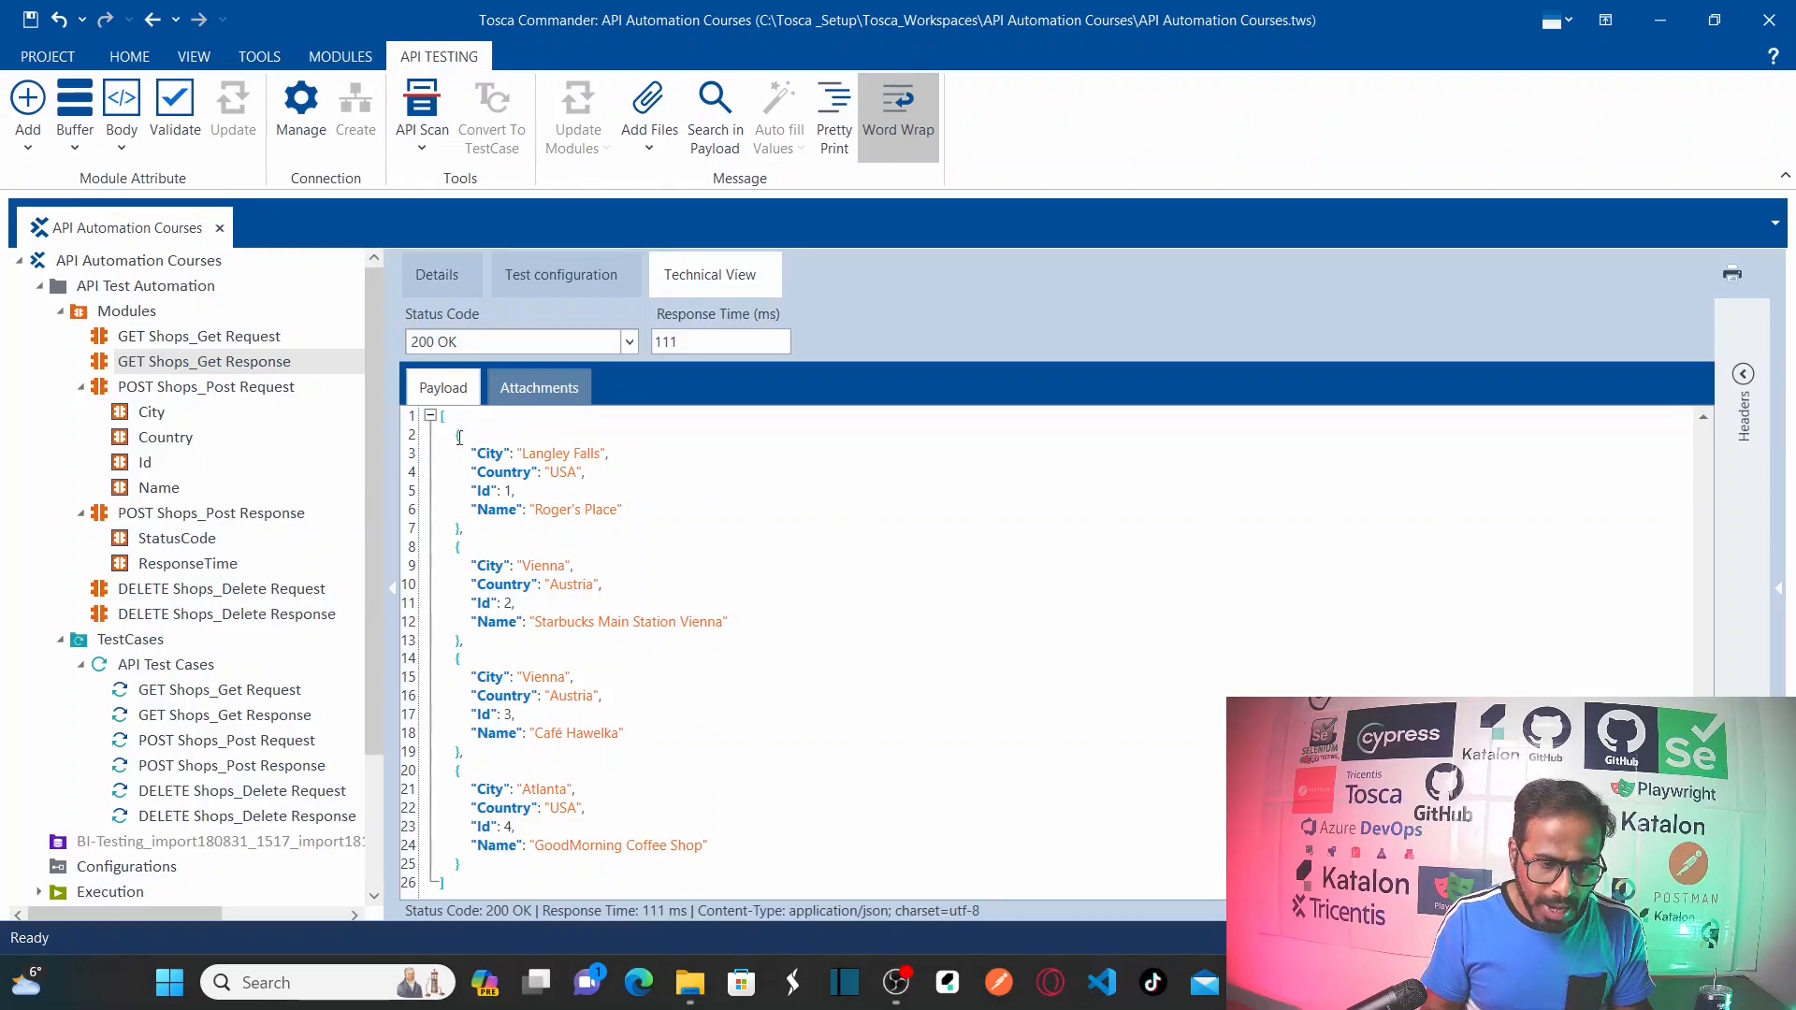
# Add the array element marked by the opening brace on payload line 2 as a module attribute of GET Shops_Get Response
pyautogui.moveTo(478, 450); pyautogui.dragTo(769, 855)
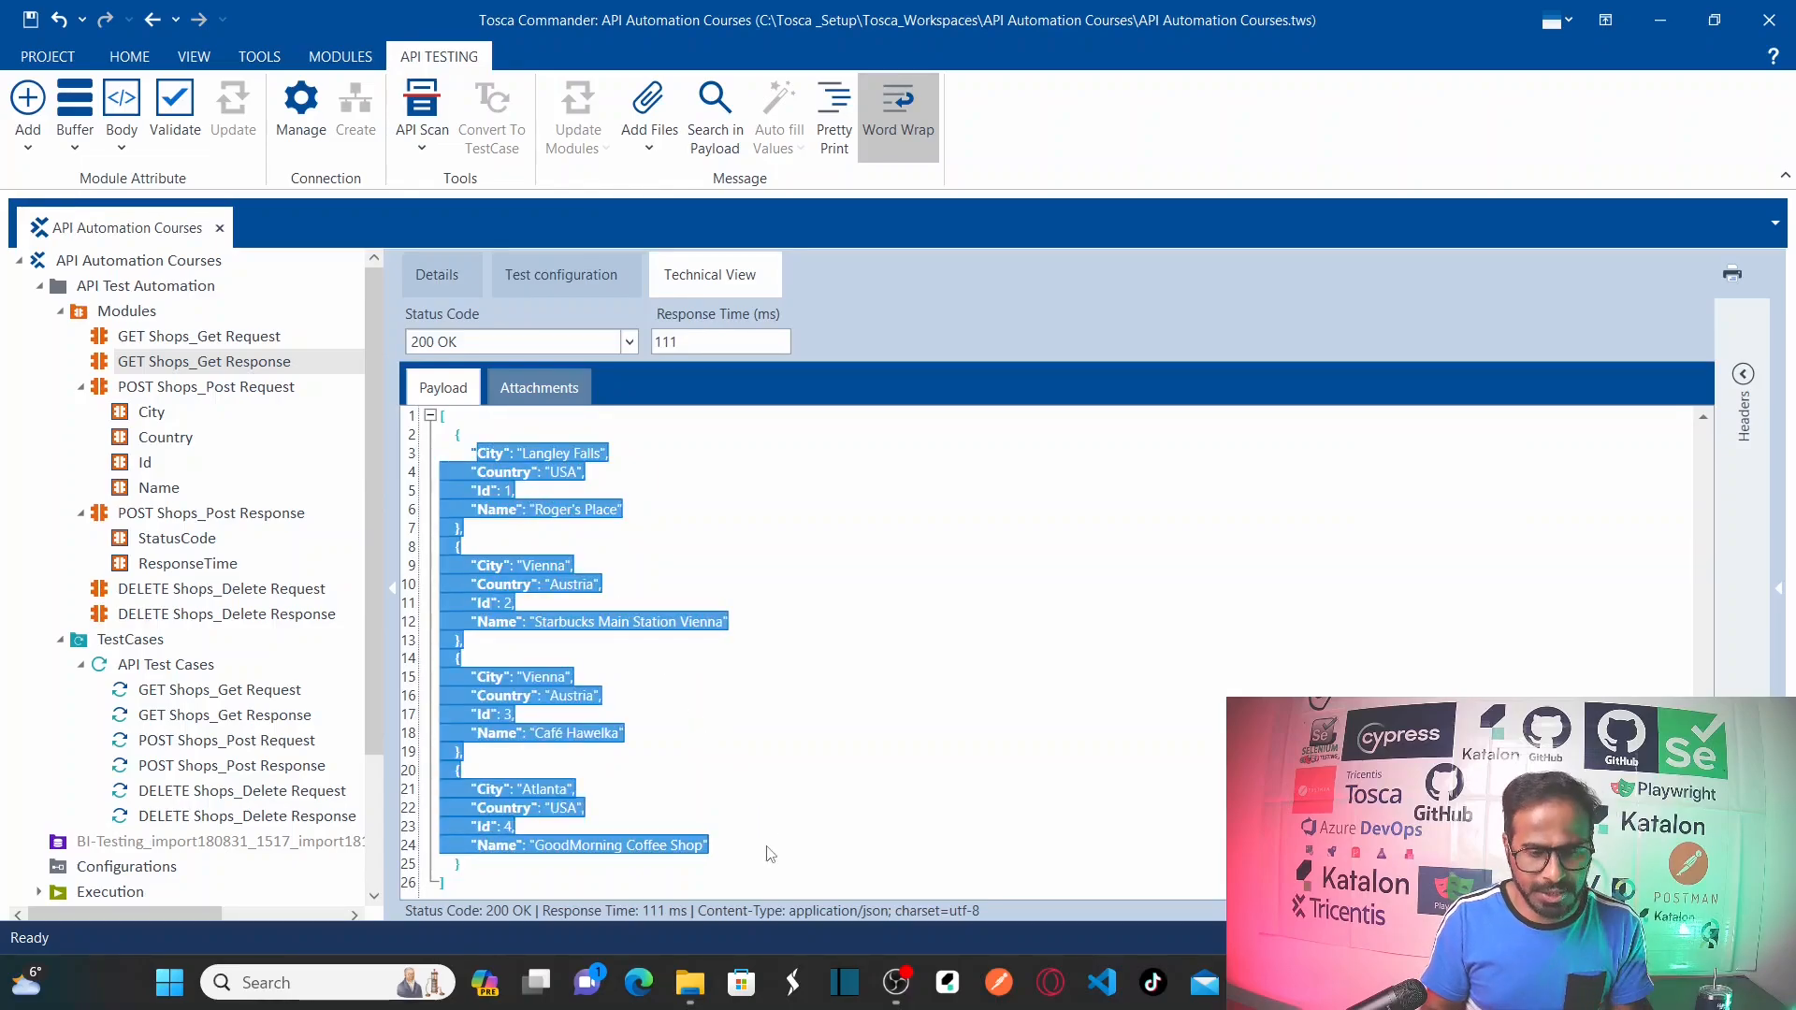
pyautogui.click(487, 439)
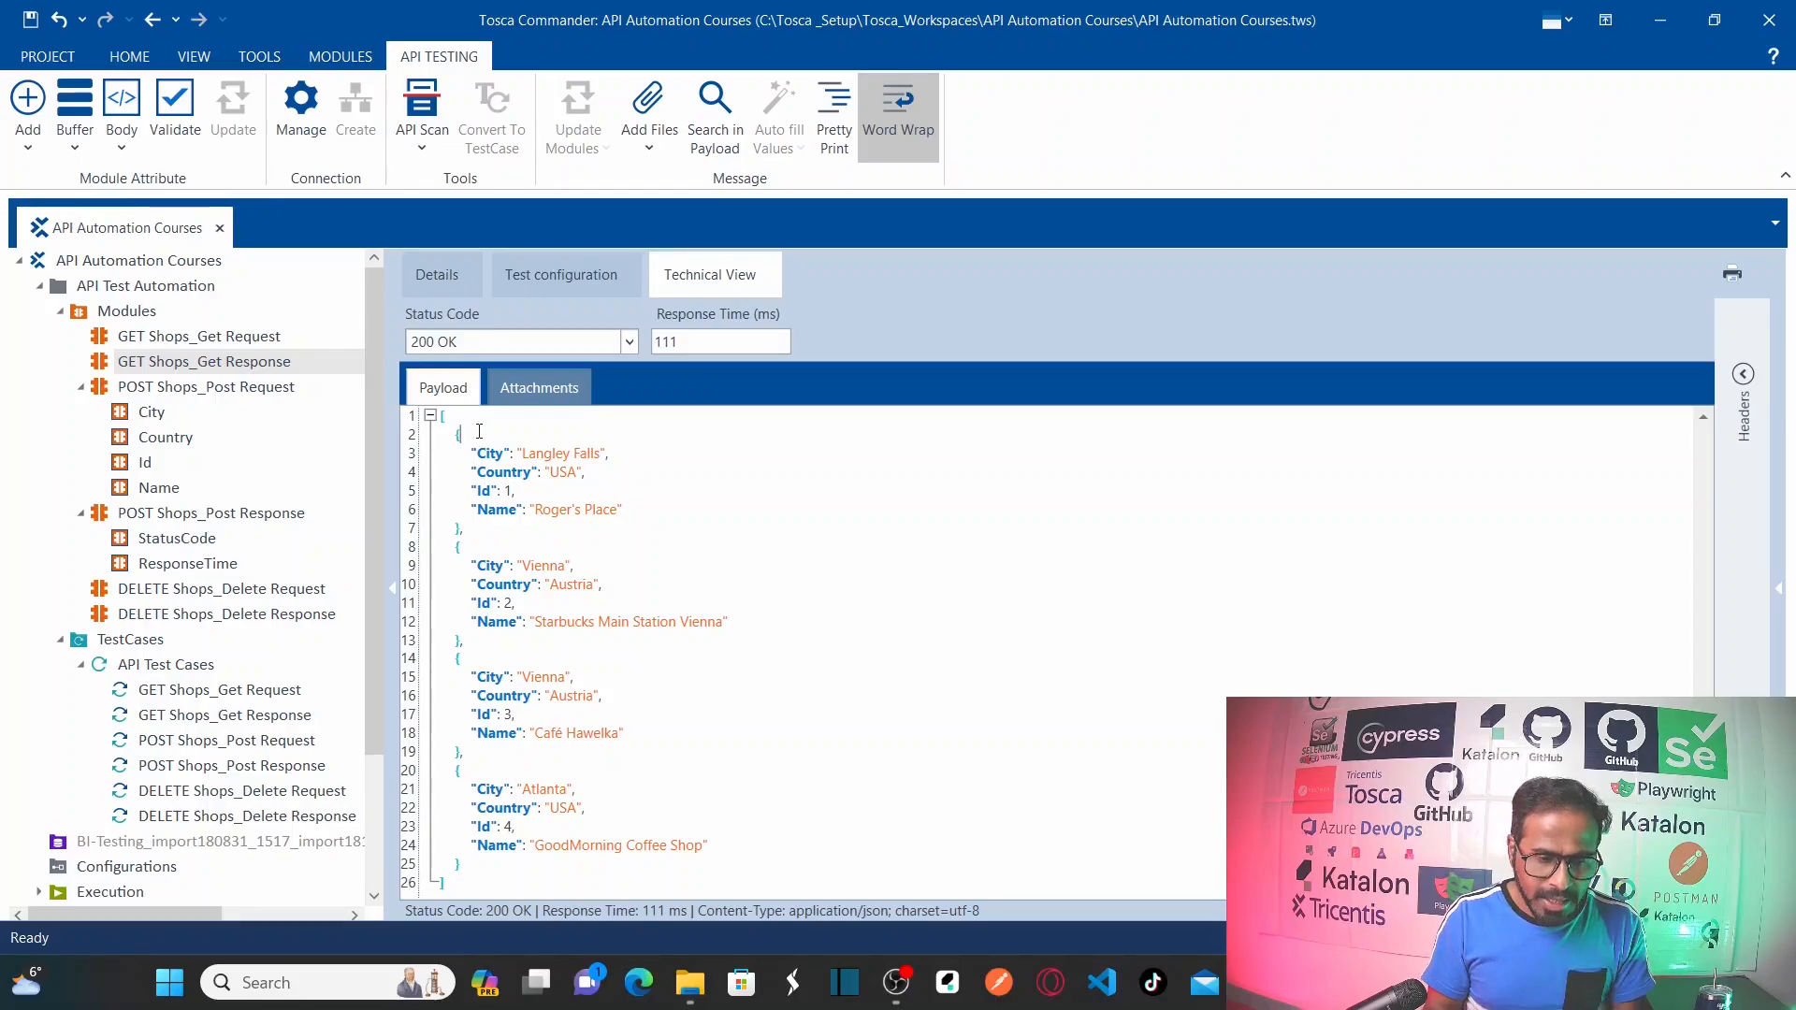
pyautogui.moveTo(462, 435); pyautogui.dragTo(450, 438)
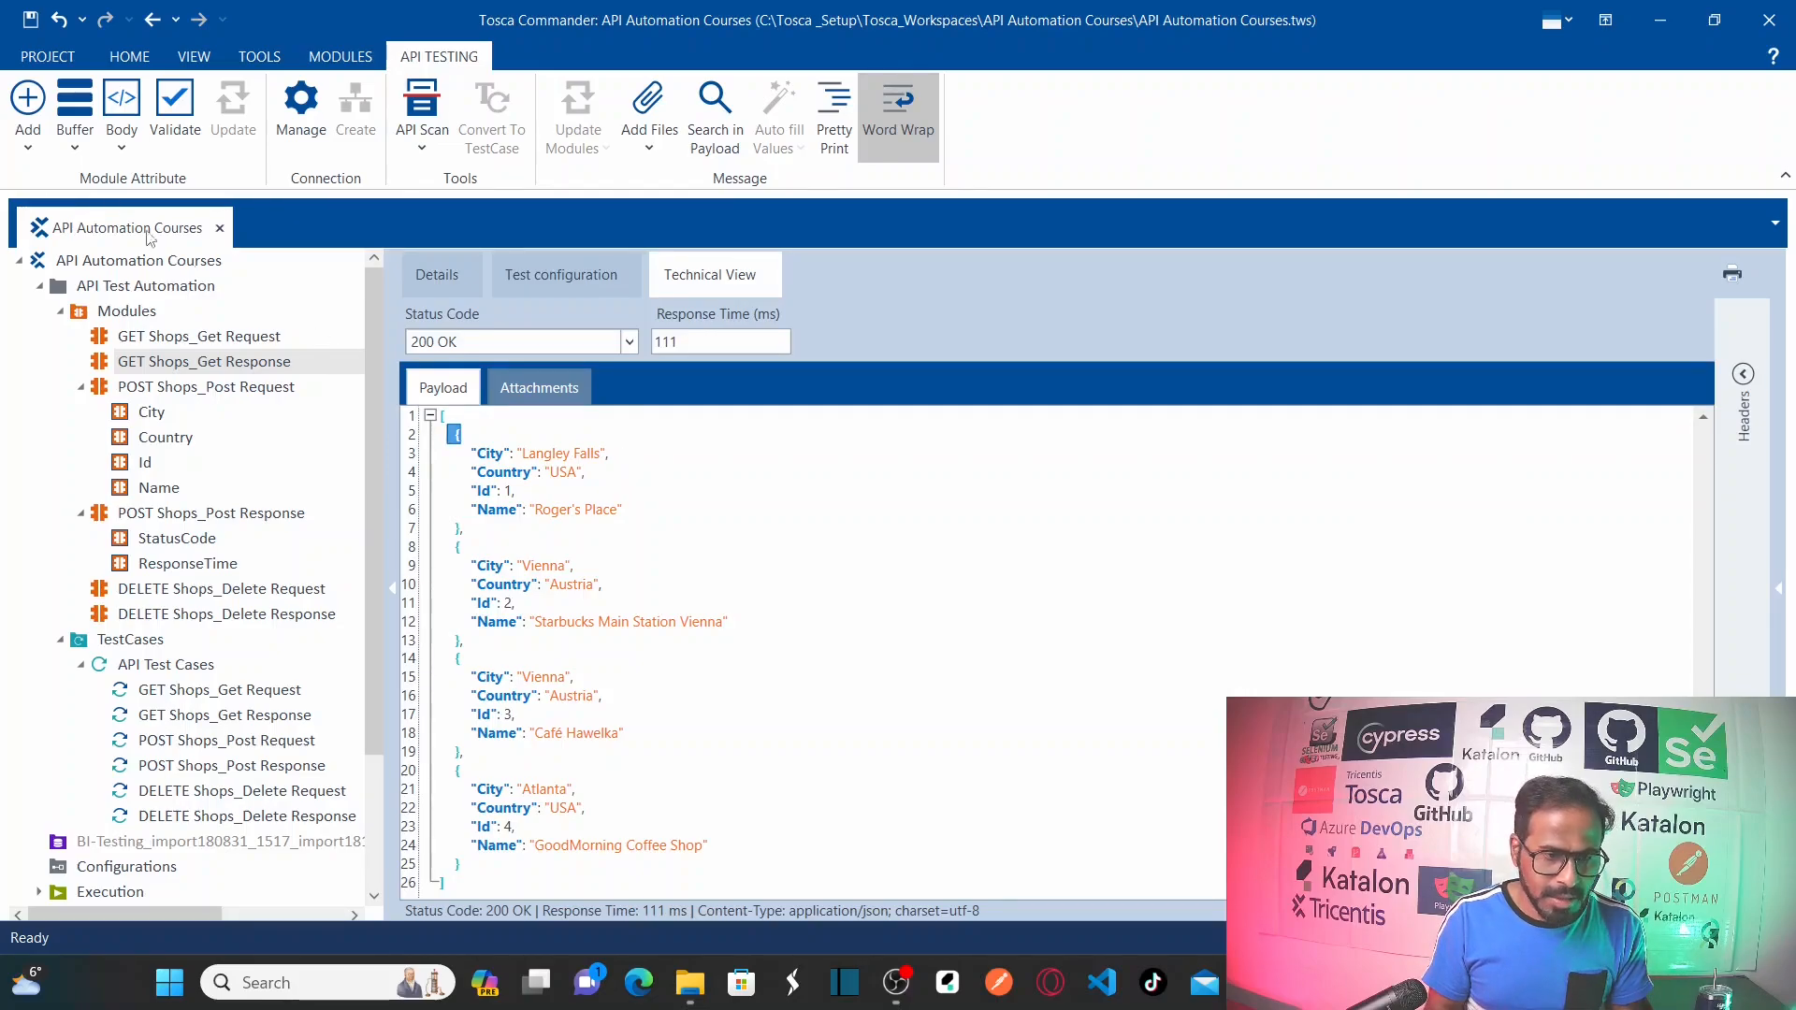
pyautogui.click(29, 114)
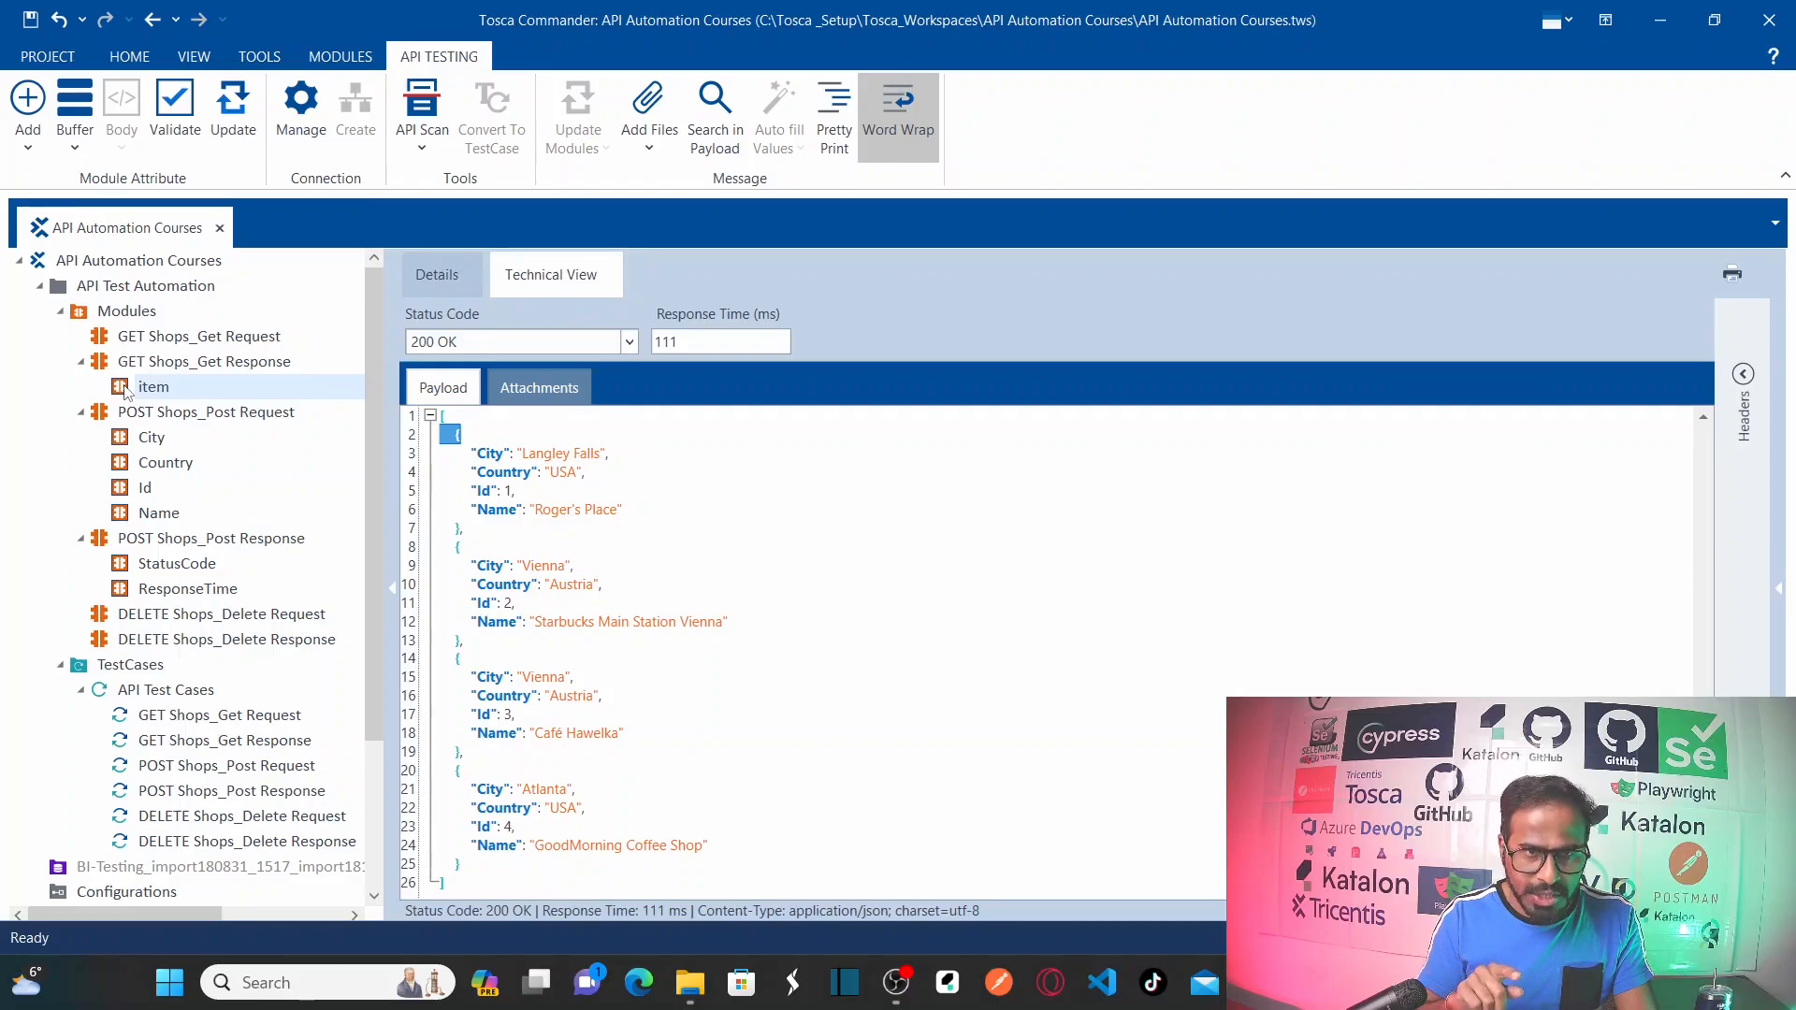
# Add the payload's City, Country, Id and Name keys as module attributes under item in GET Shops_Get Response
pyautogui.click(495, 468)
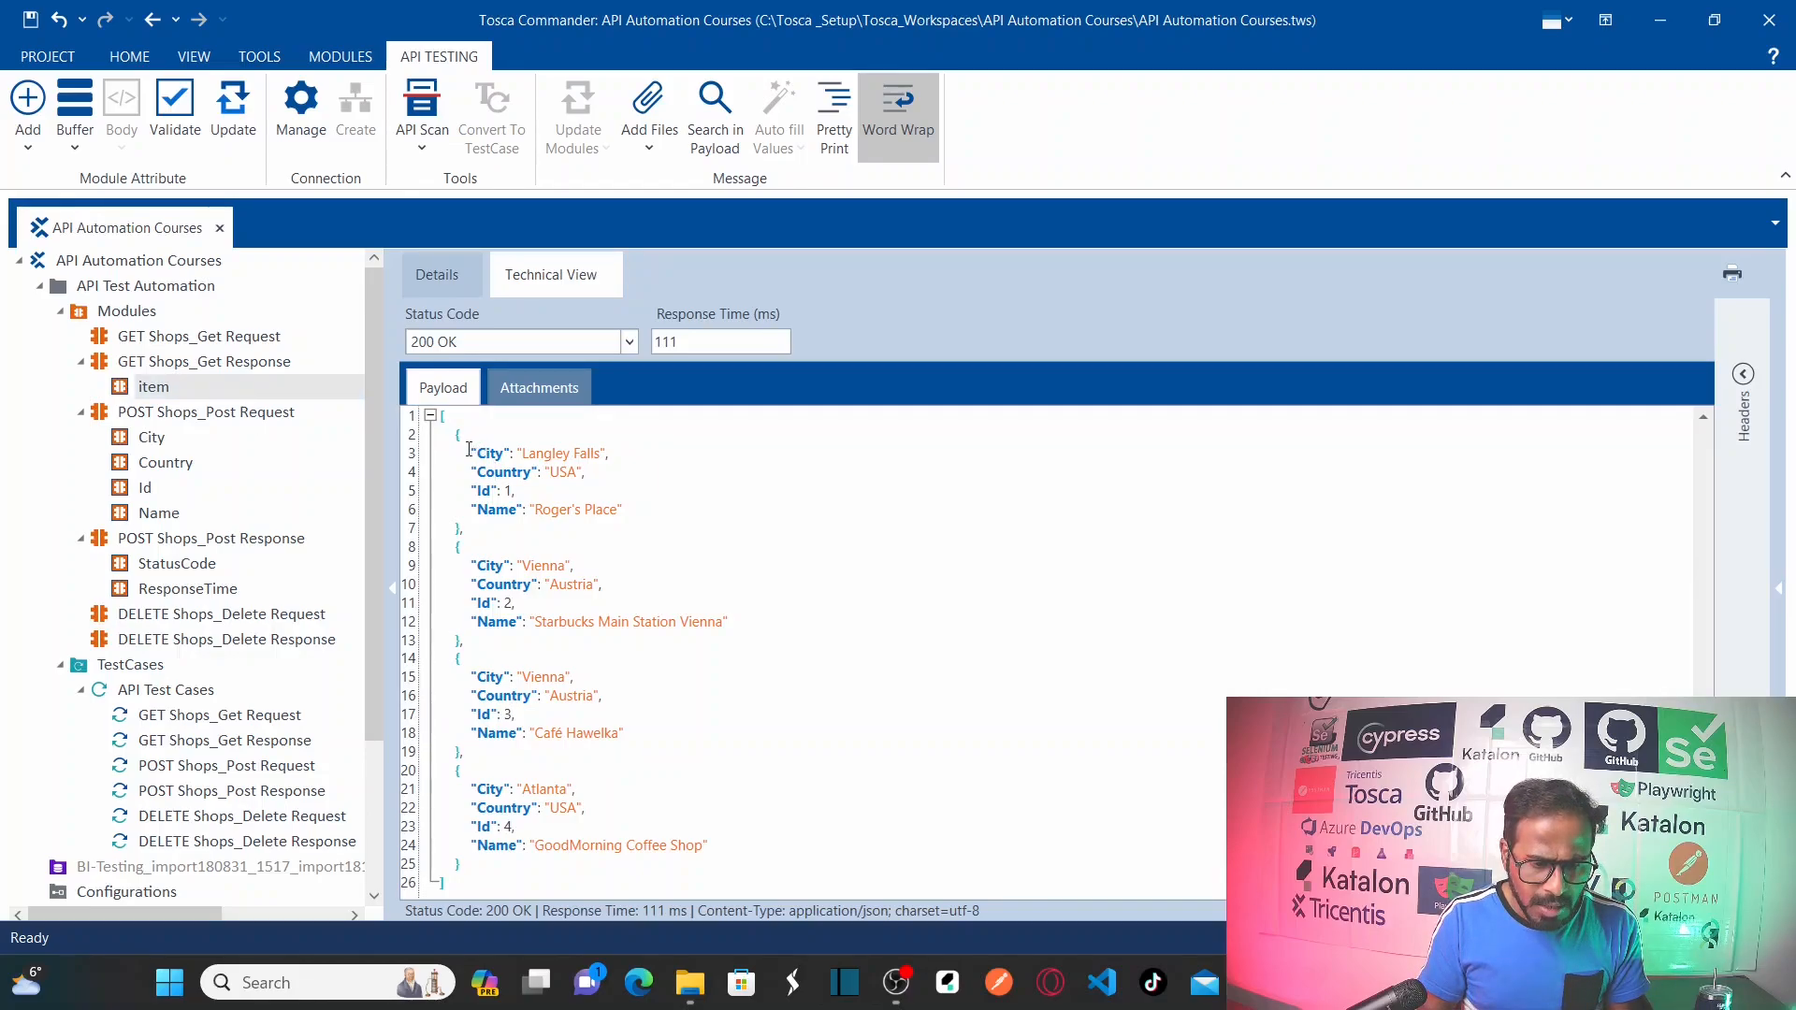
pyautogui.moveTo(469, 450); pyautogui.dragTo(762, 862)
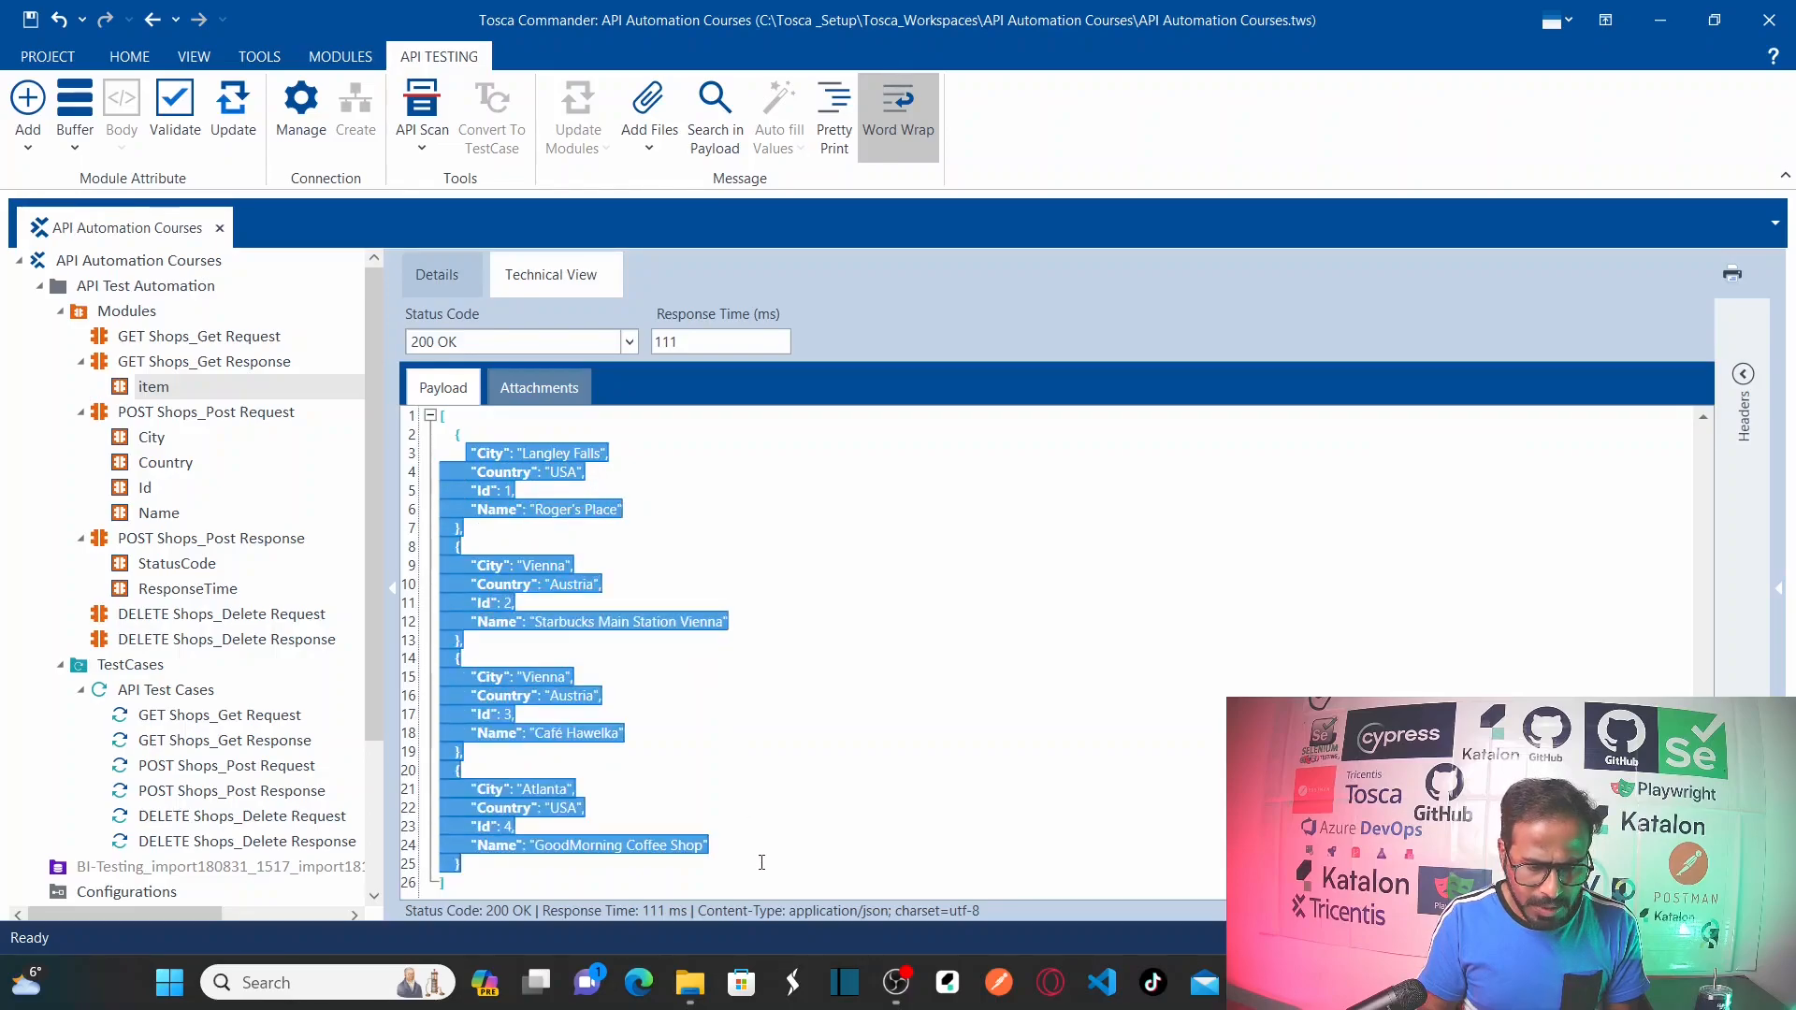
pyautogui.click(29, 113)
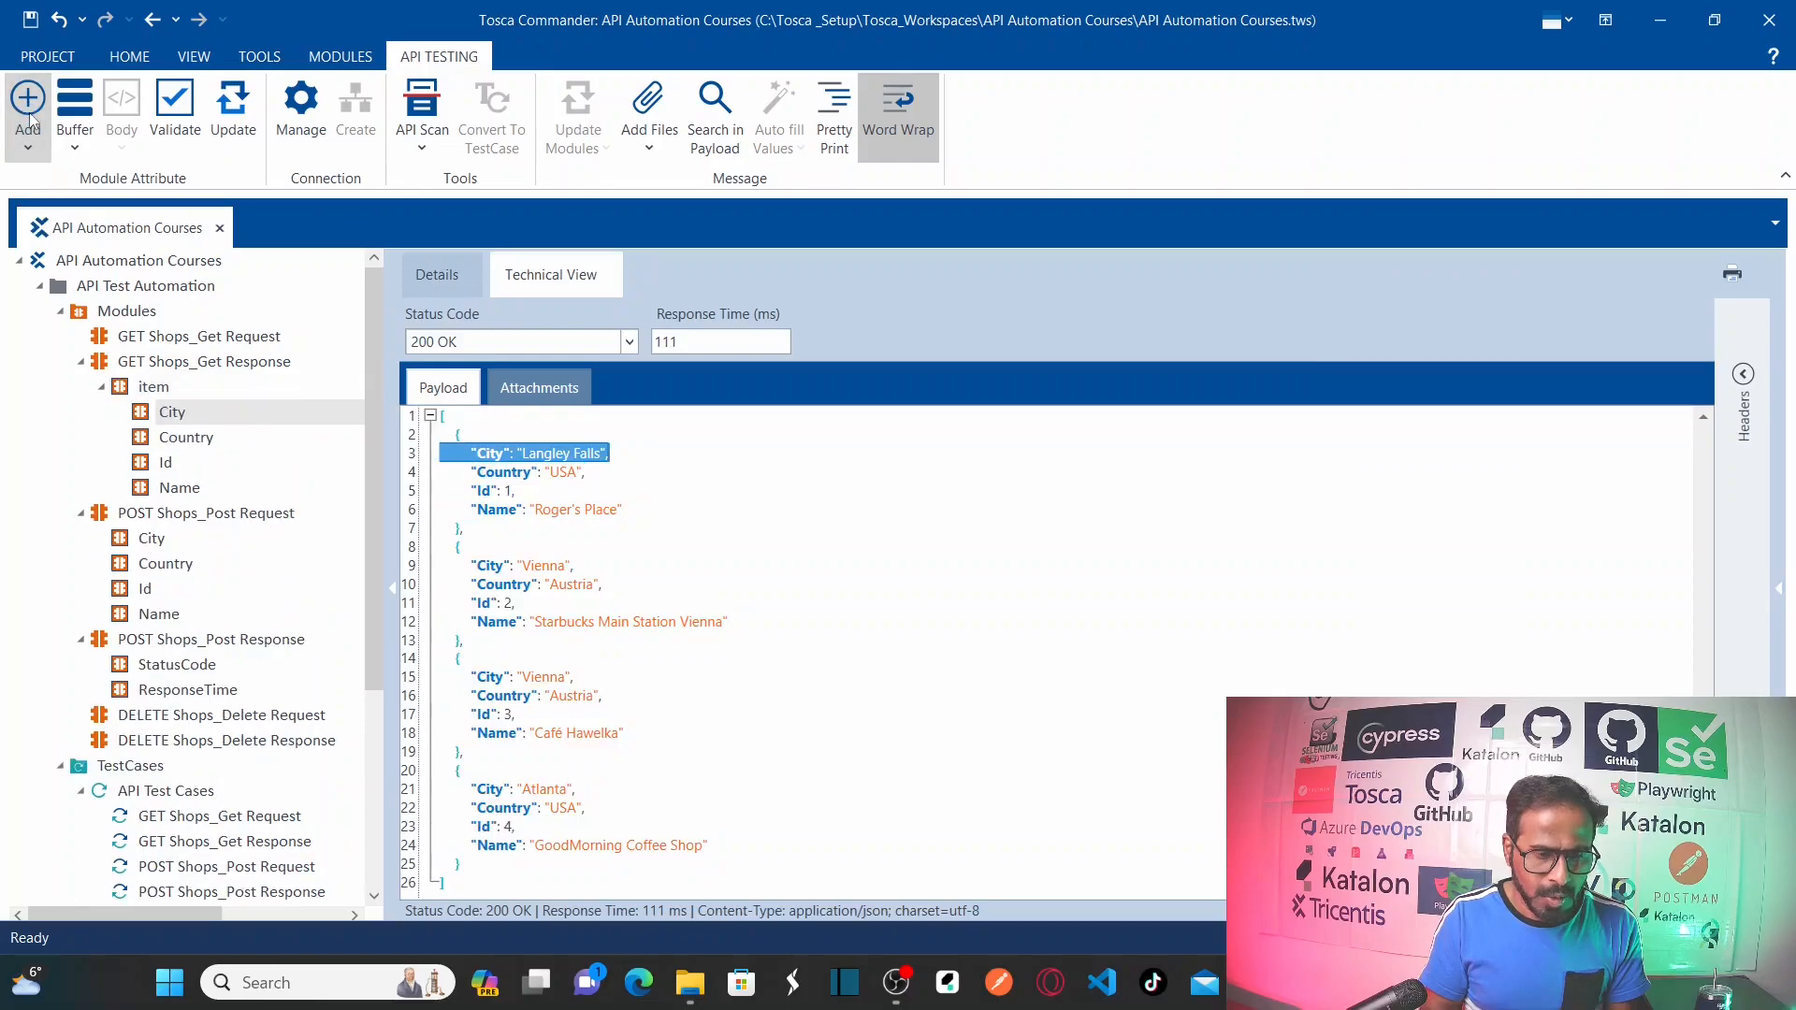
# Compare the City, Country, Id and Name attributes under item with their payload lines, and highlight the first City value, Langley Falls
pyautogui.click(158, 395)
pyautogui.click(169, 413)
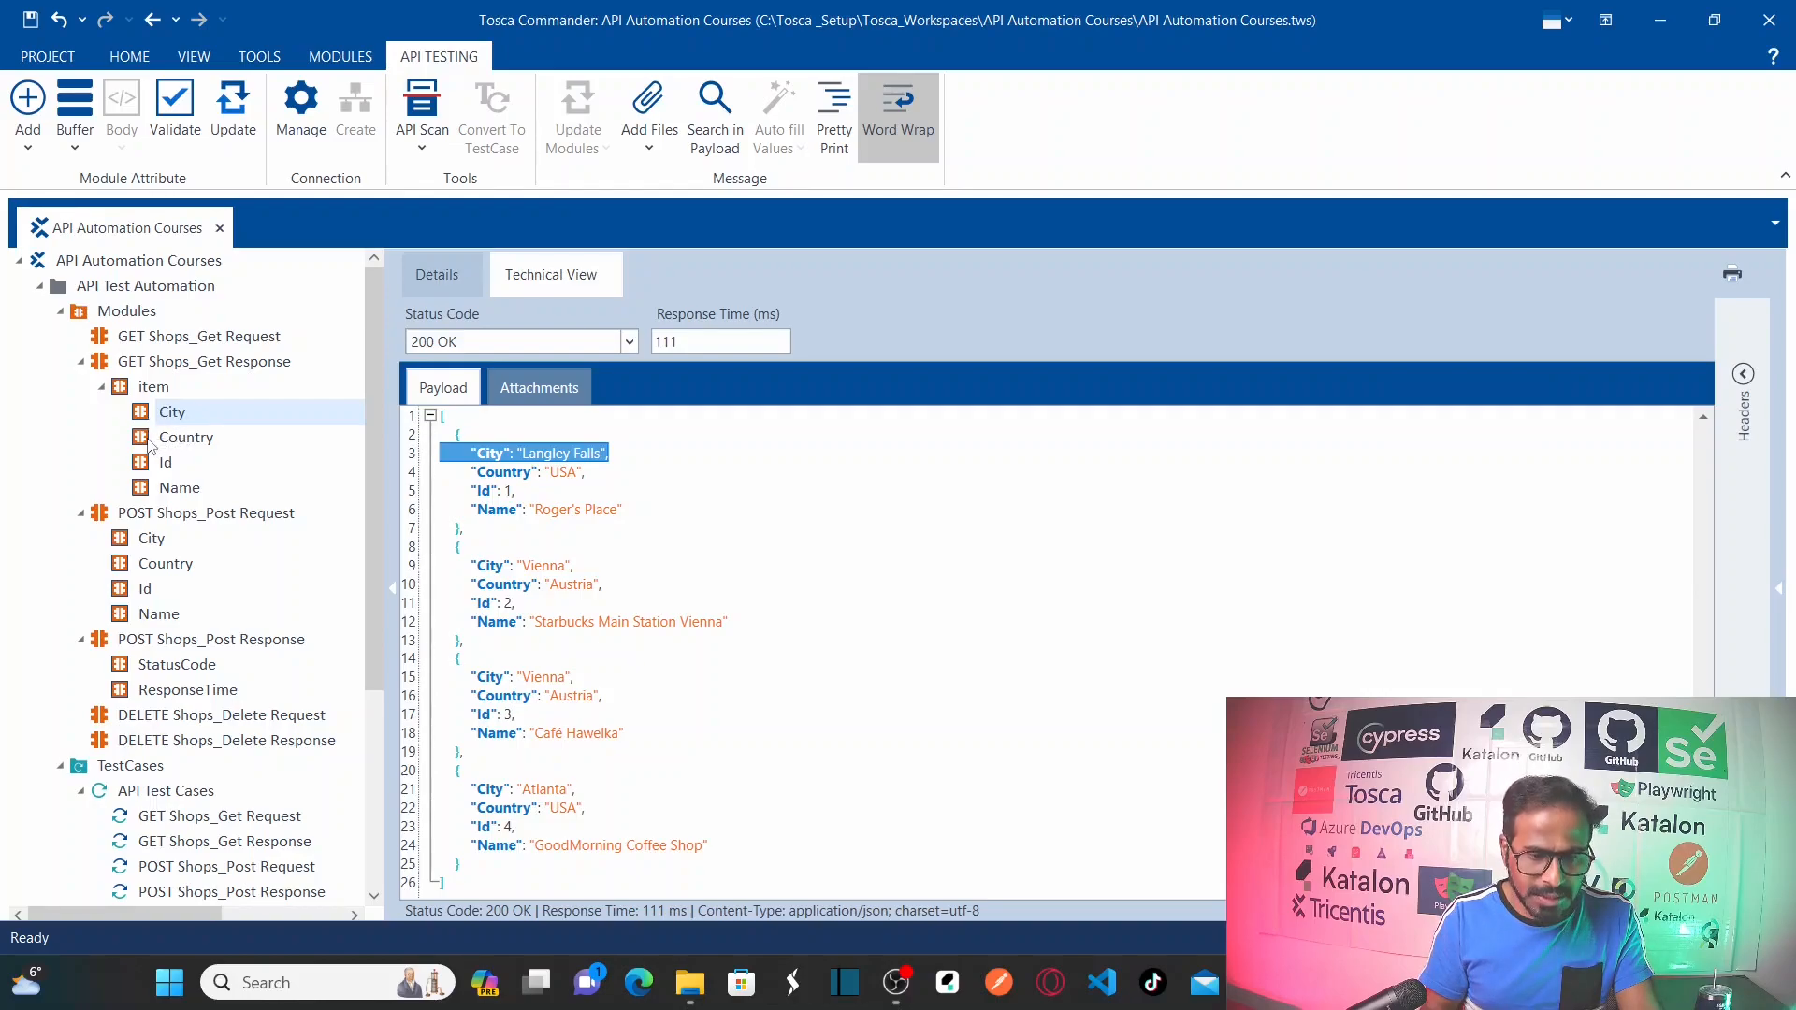
pyautogui.click(150, 446)
pyautogui.click(148, 463)
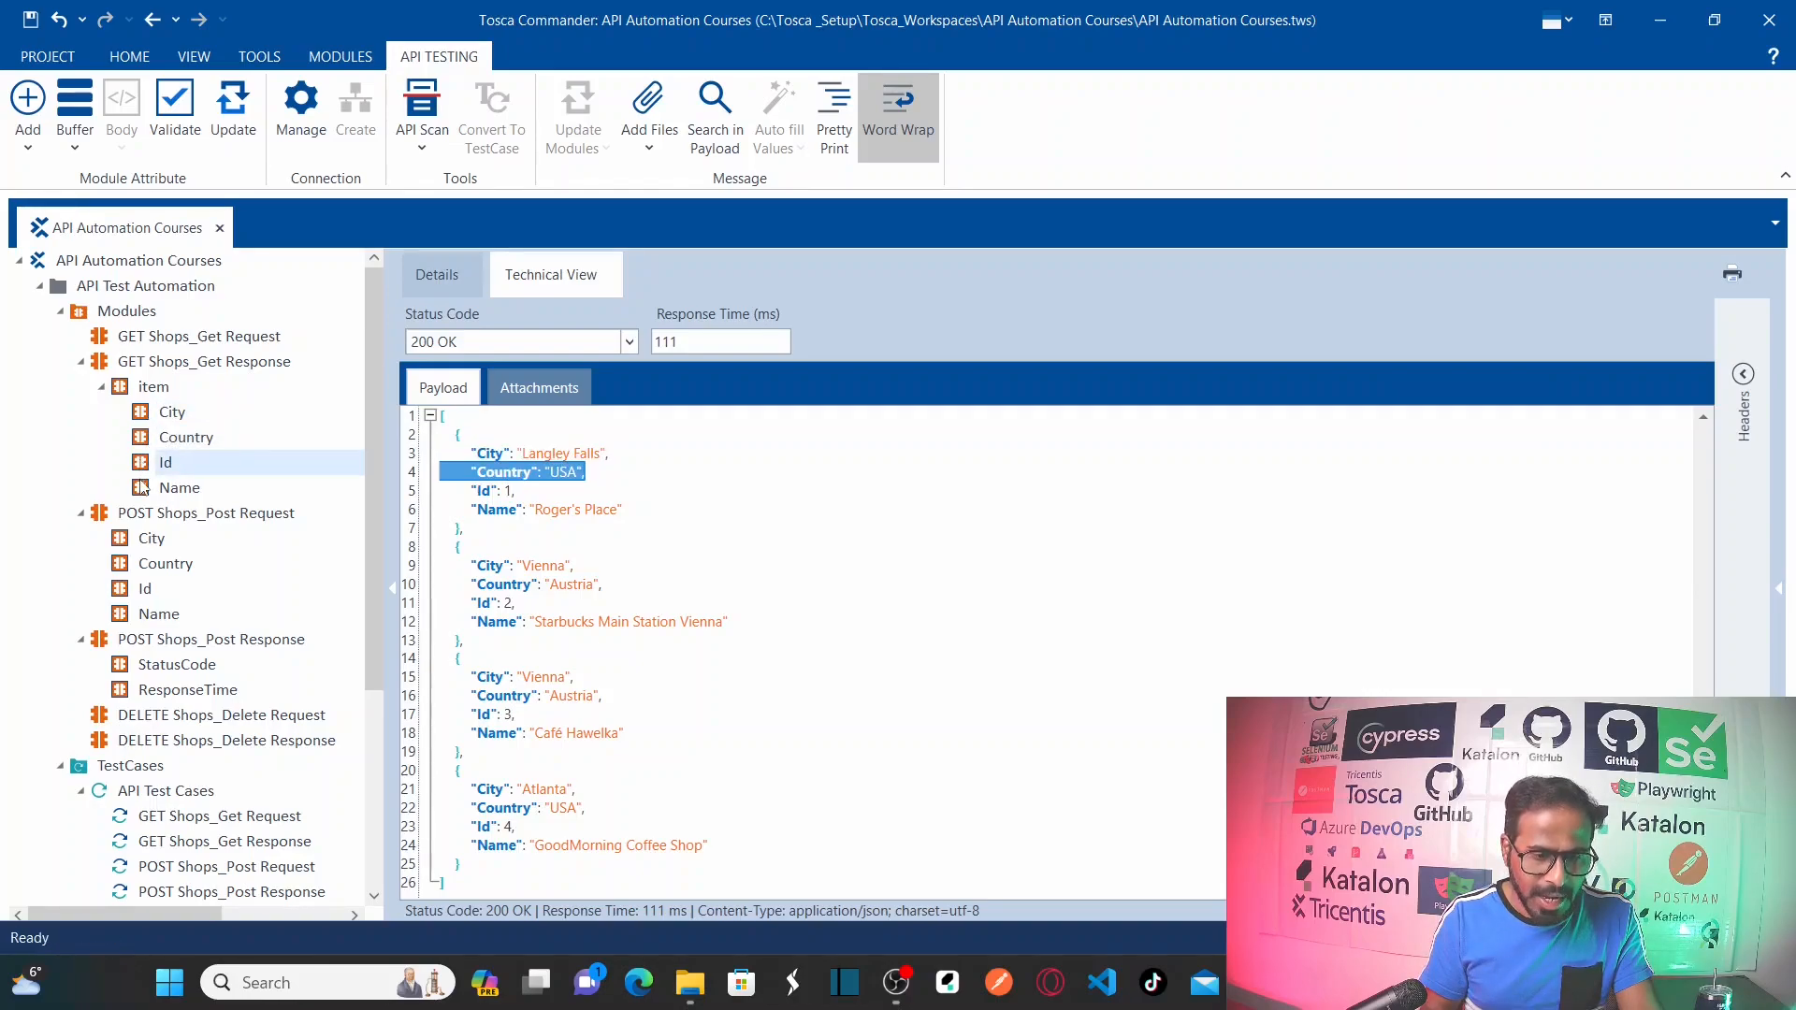
pyautogui.click(143, 488)
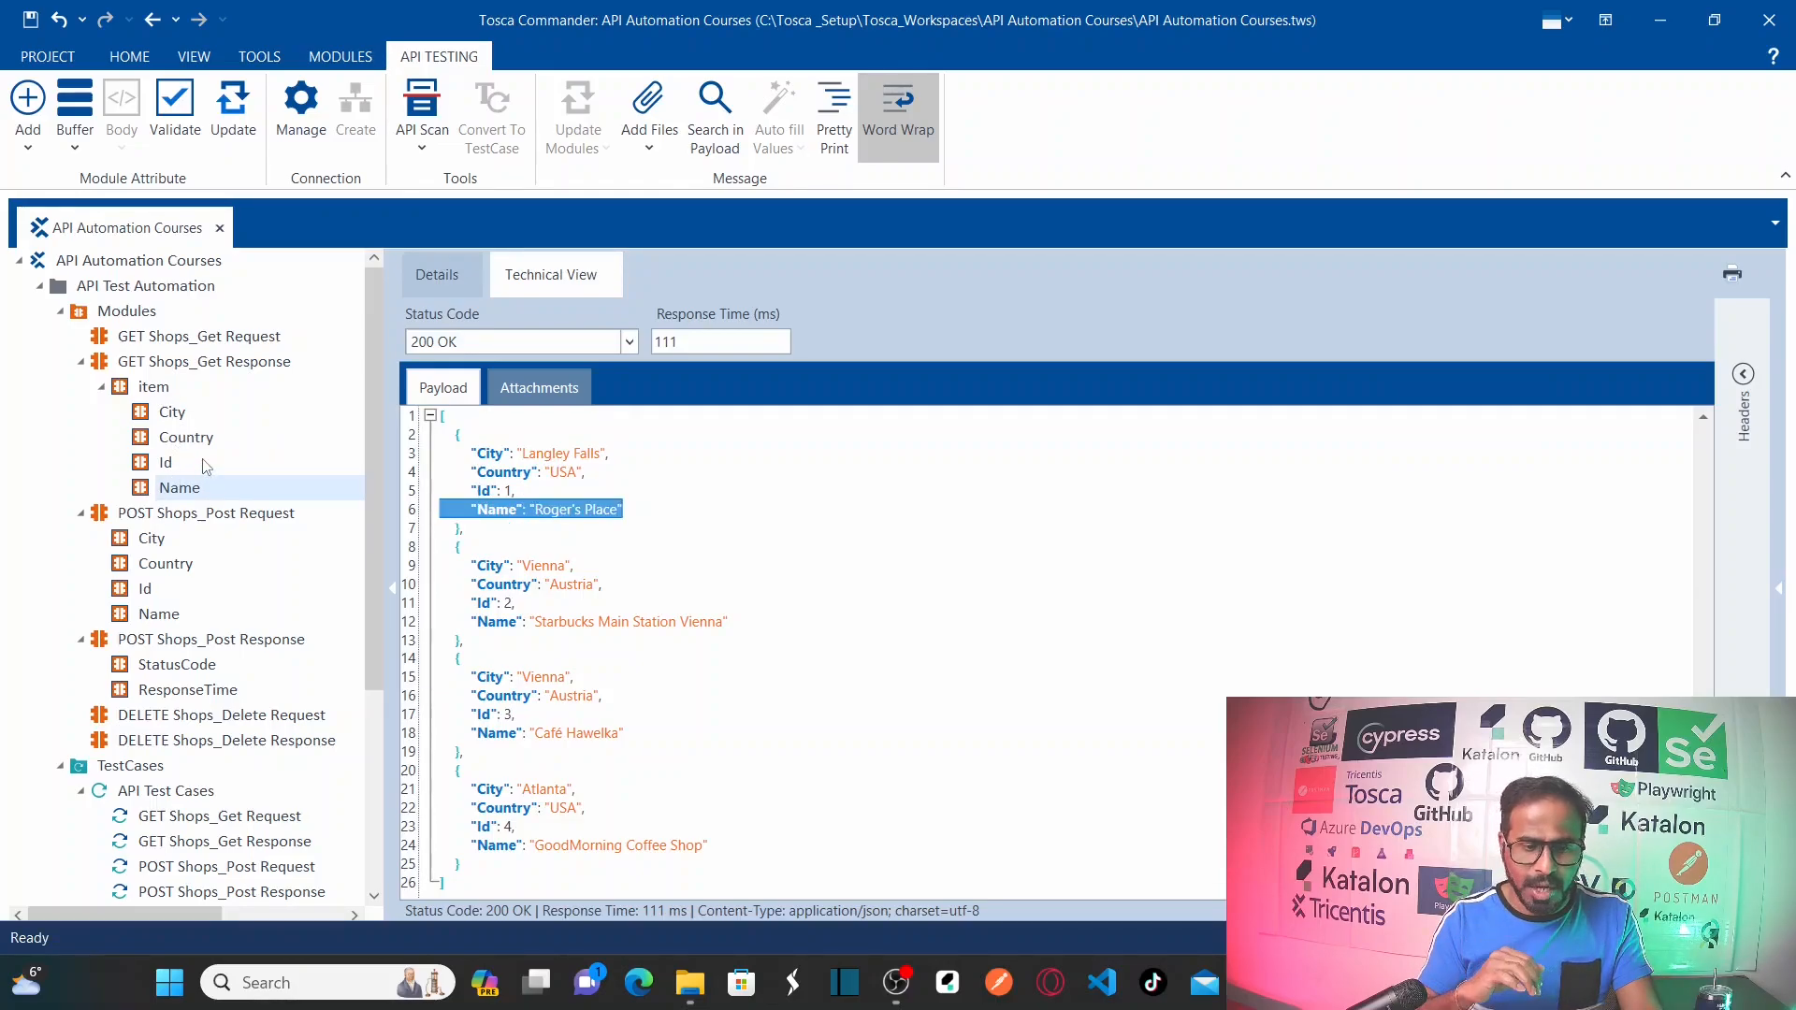
pyautogui.click(590, 456)
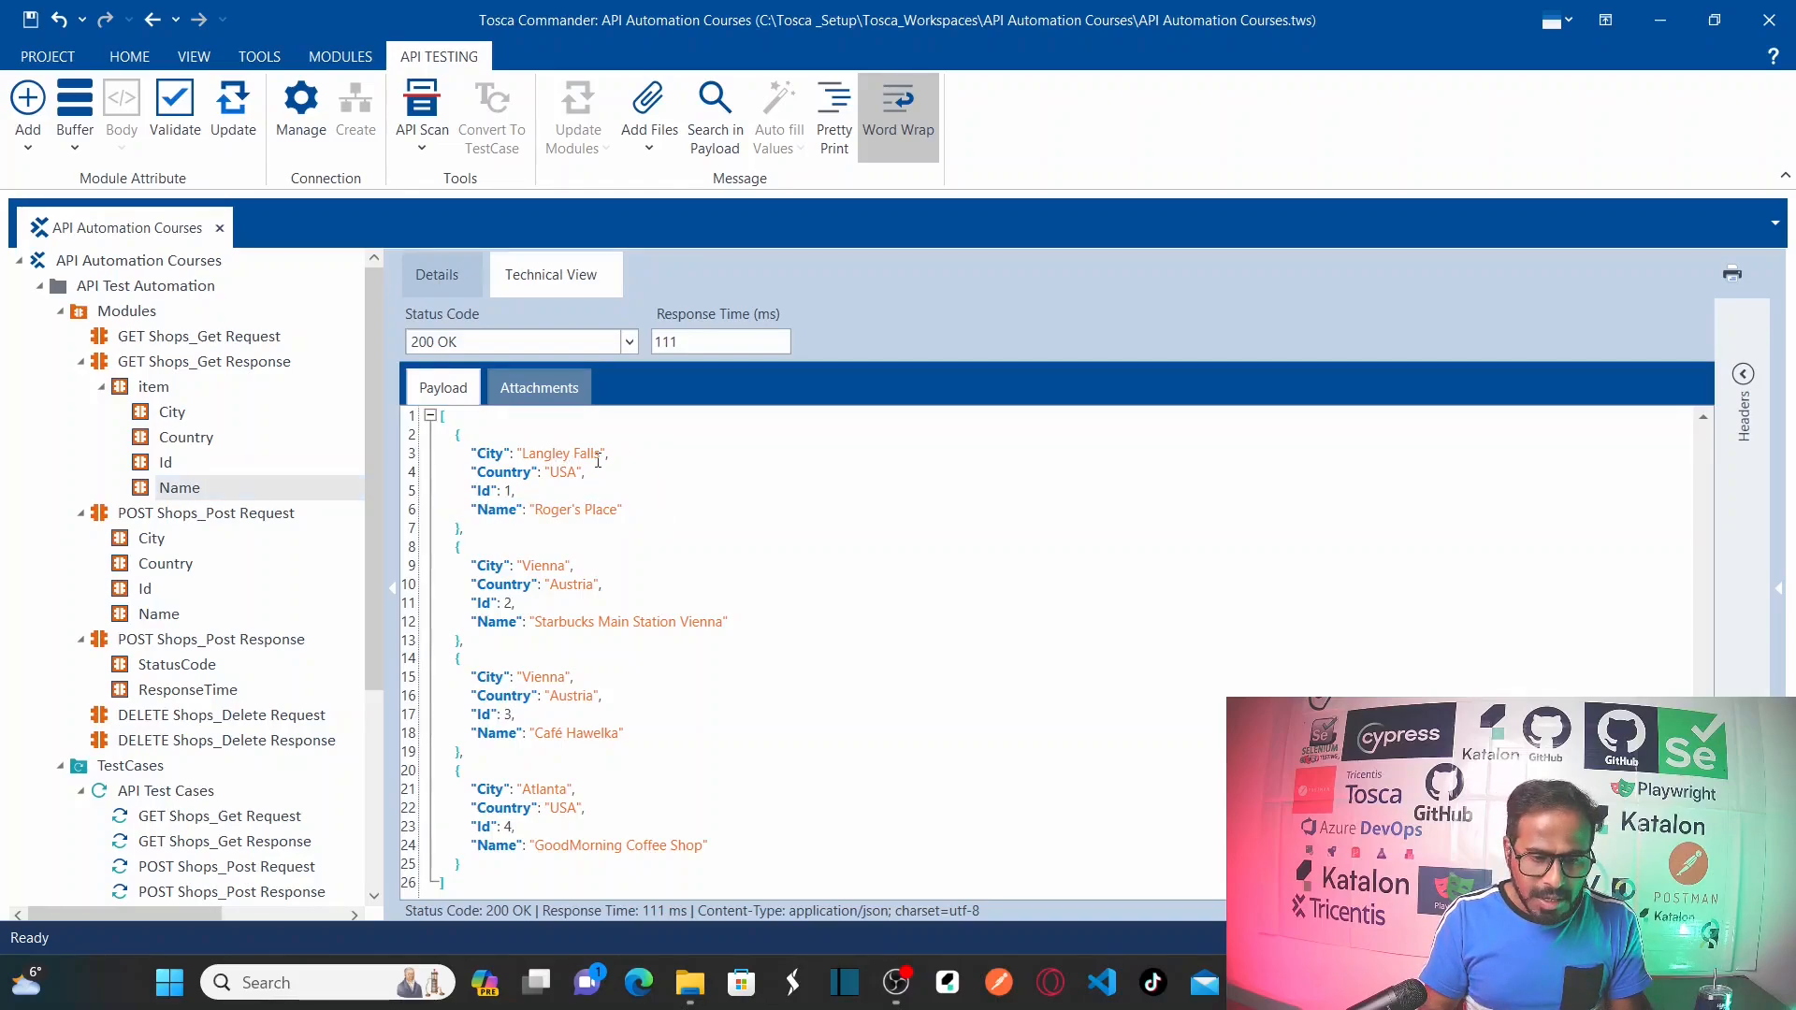
pyautogui.moveTo(528, 453); pyautogui.dragTo(590, 453)
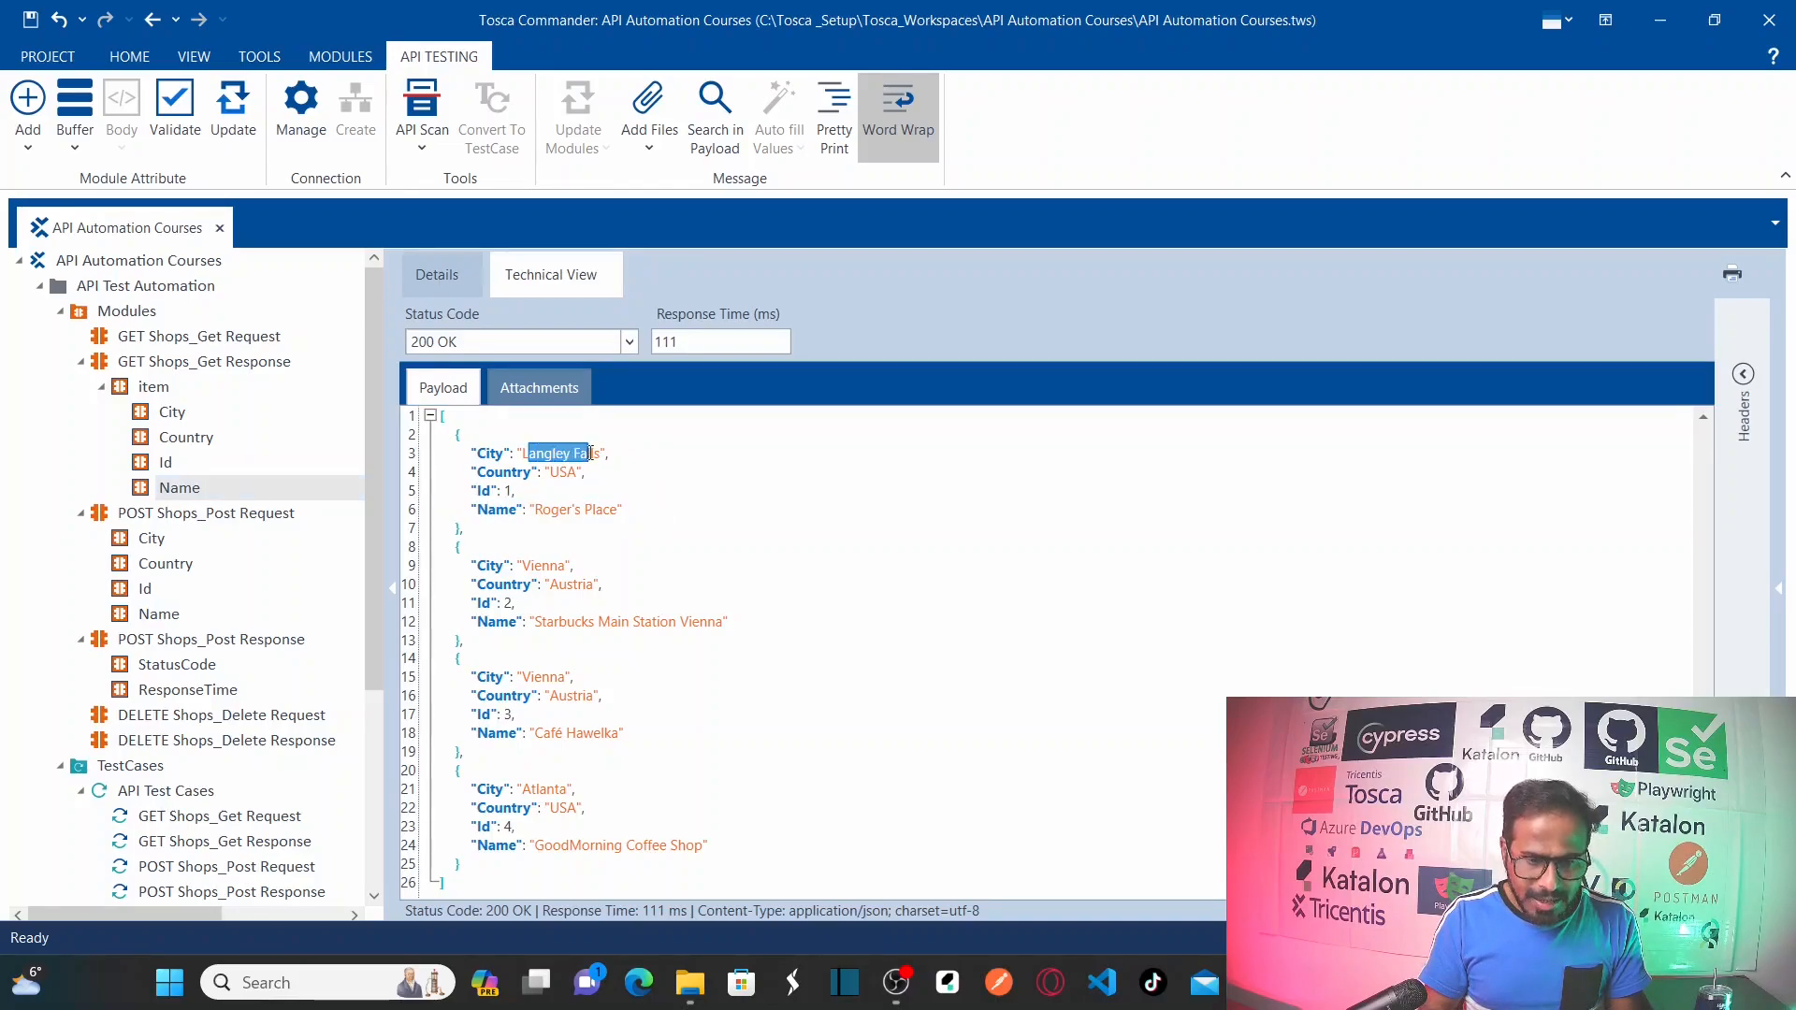
# Highlight the second City value, Vienna, in the payload, and widen the ValueRange column in the item attribute's details to read its values
pyautogui.doubleClick(545, 566)
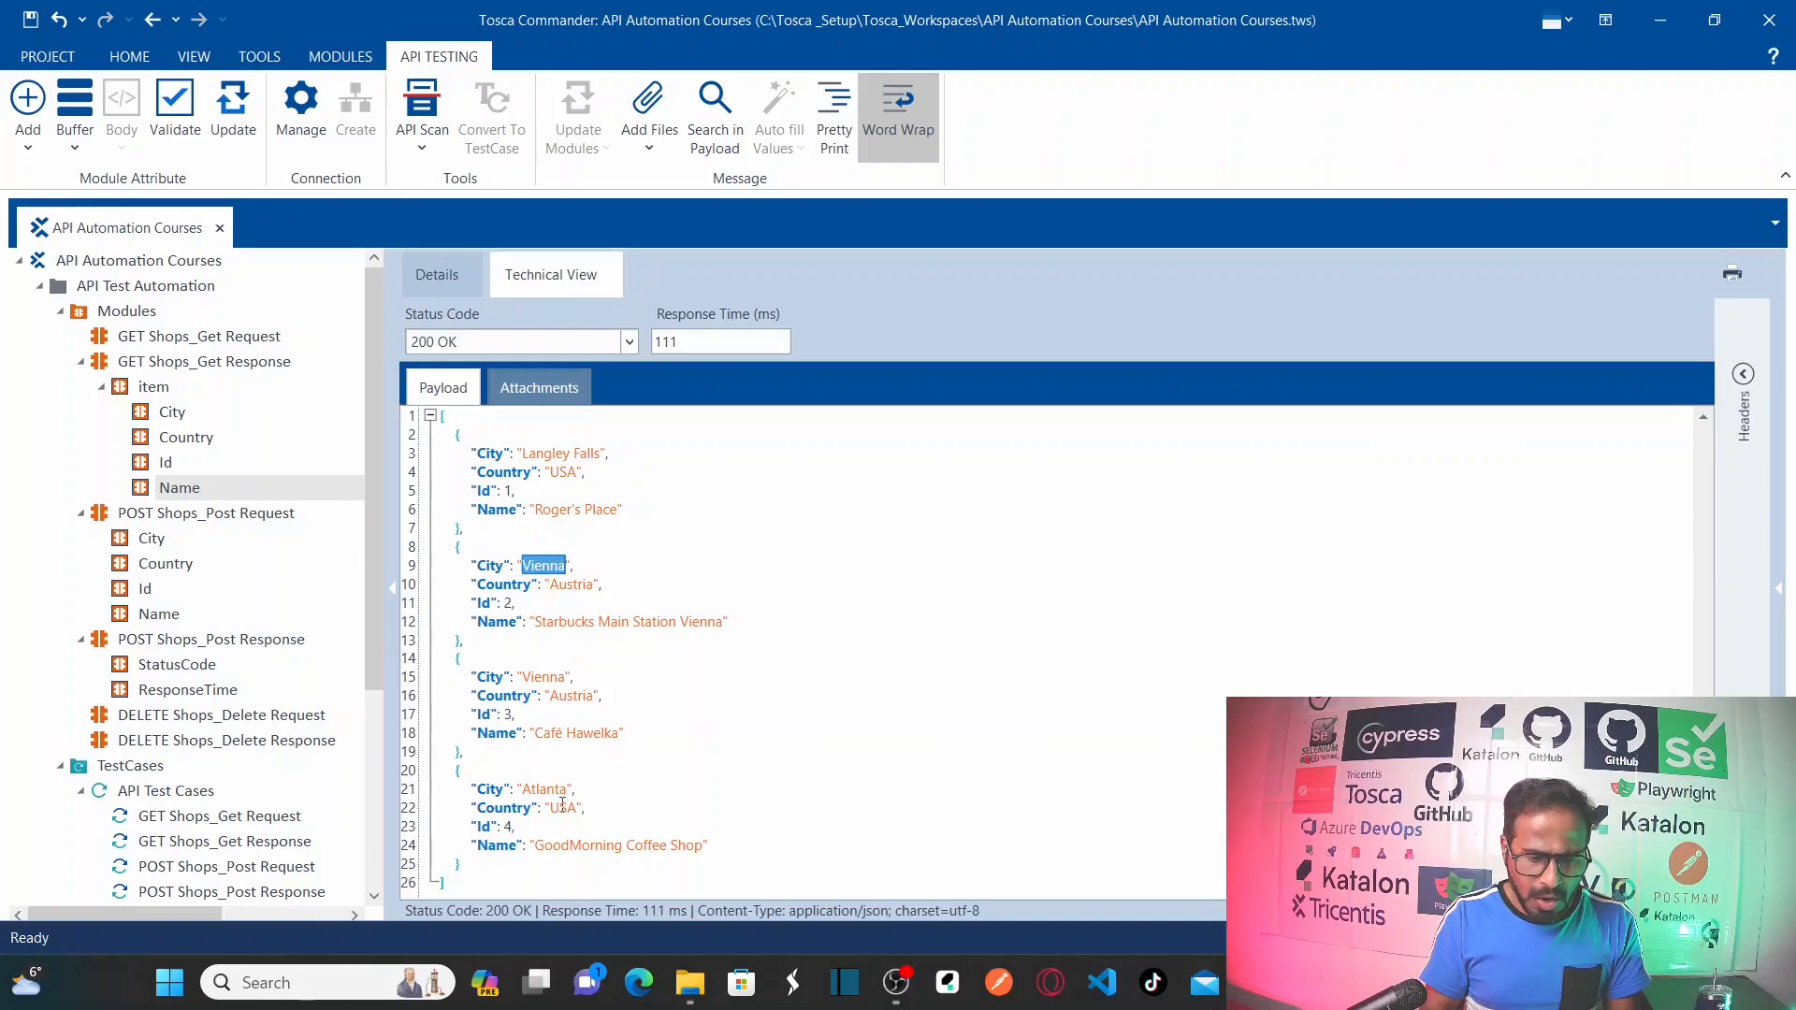
pyautogui.click(586, 605)
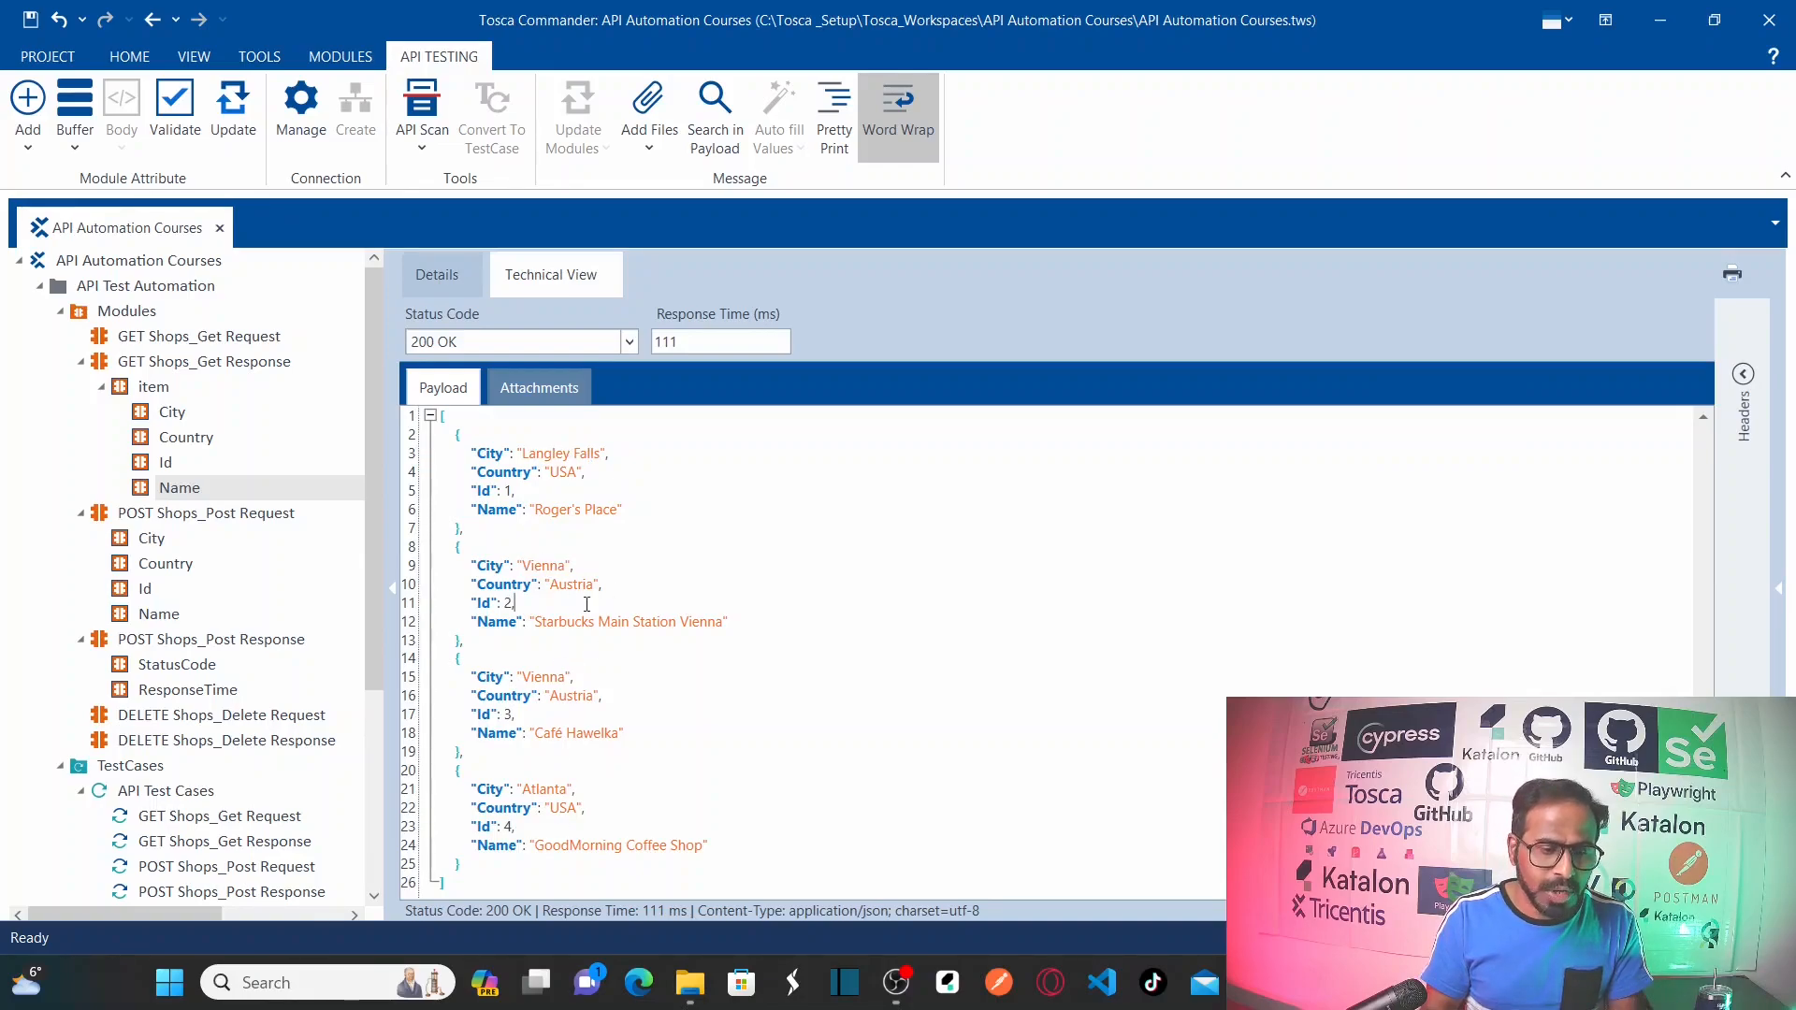
pyautogui.click(178, 413)
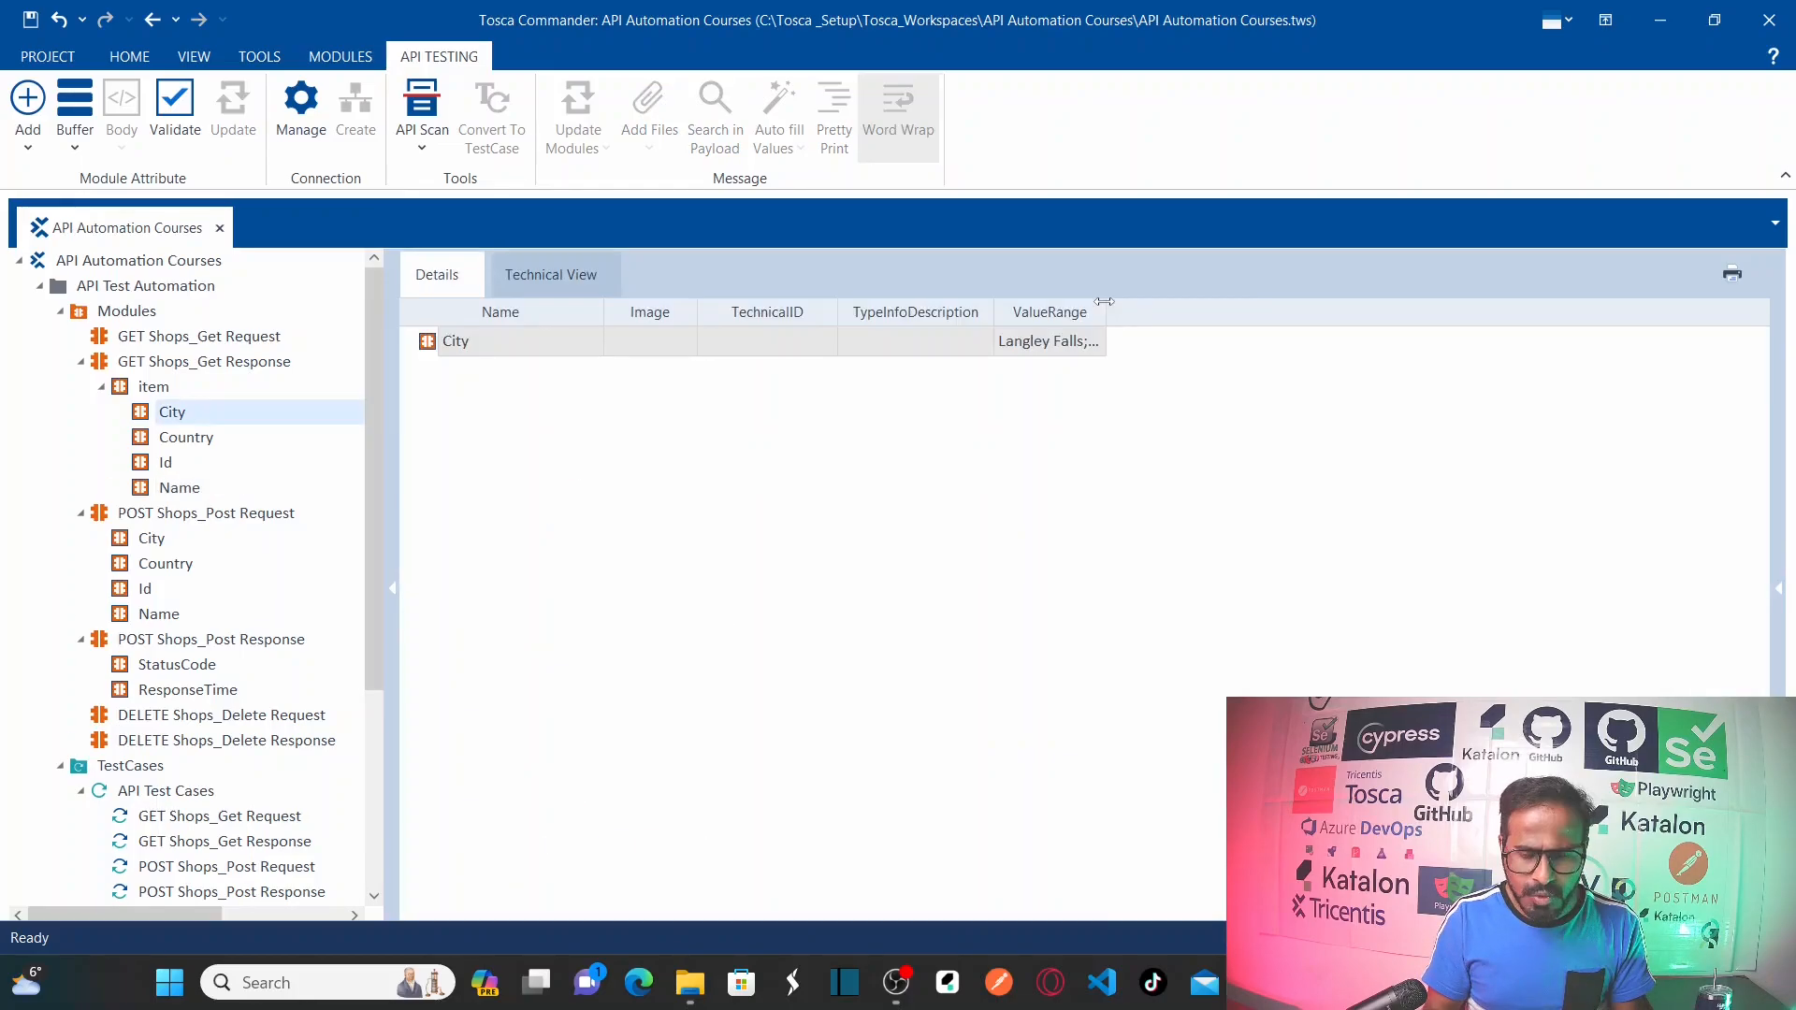
pyautogui.doubleClick(1105, 311)
pyautogui.click(204, 392)
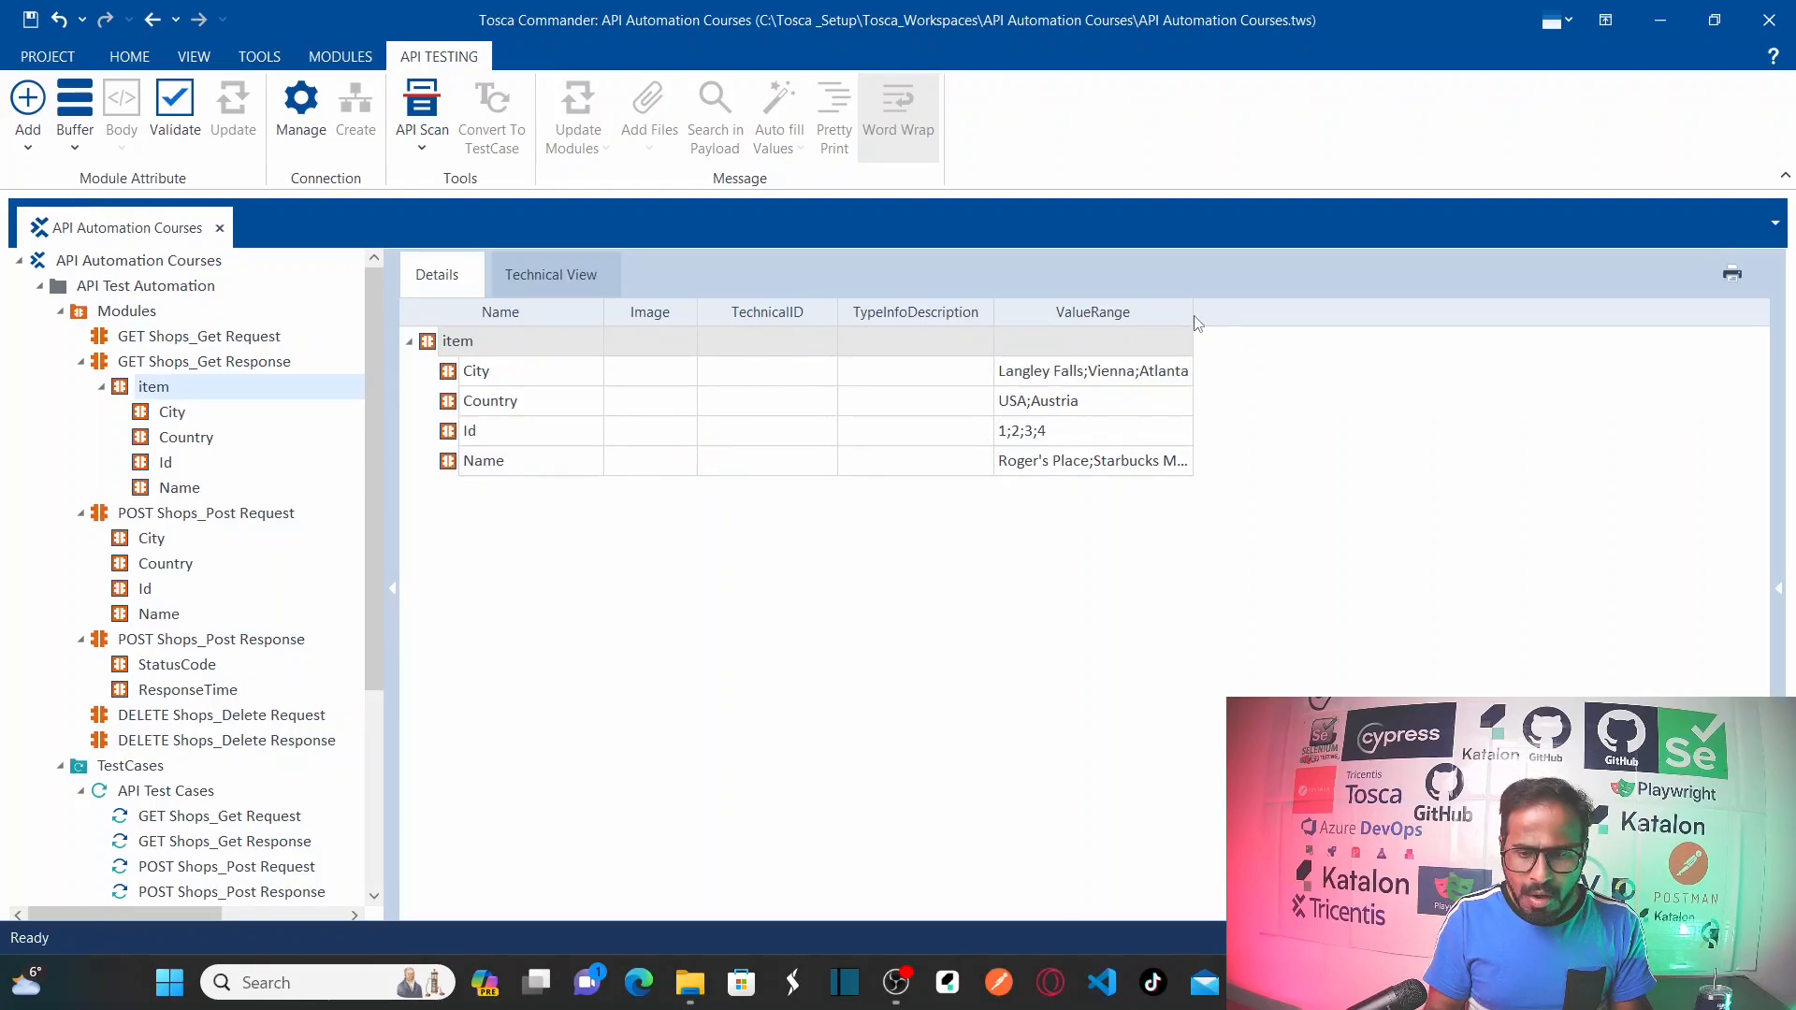
pyautogui.moveTo(1192, 310); pyautogui.dragTo(1429, 313)
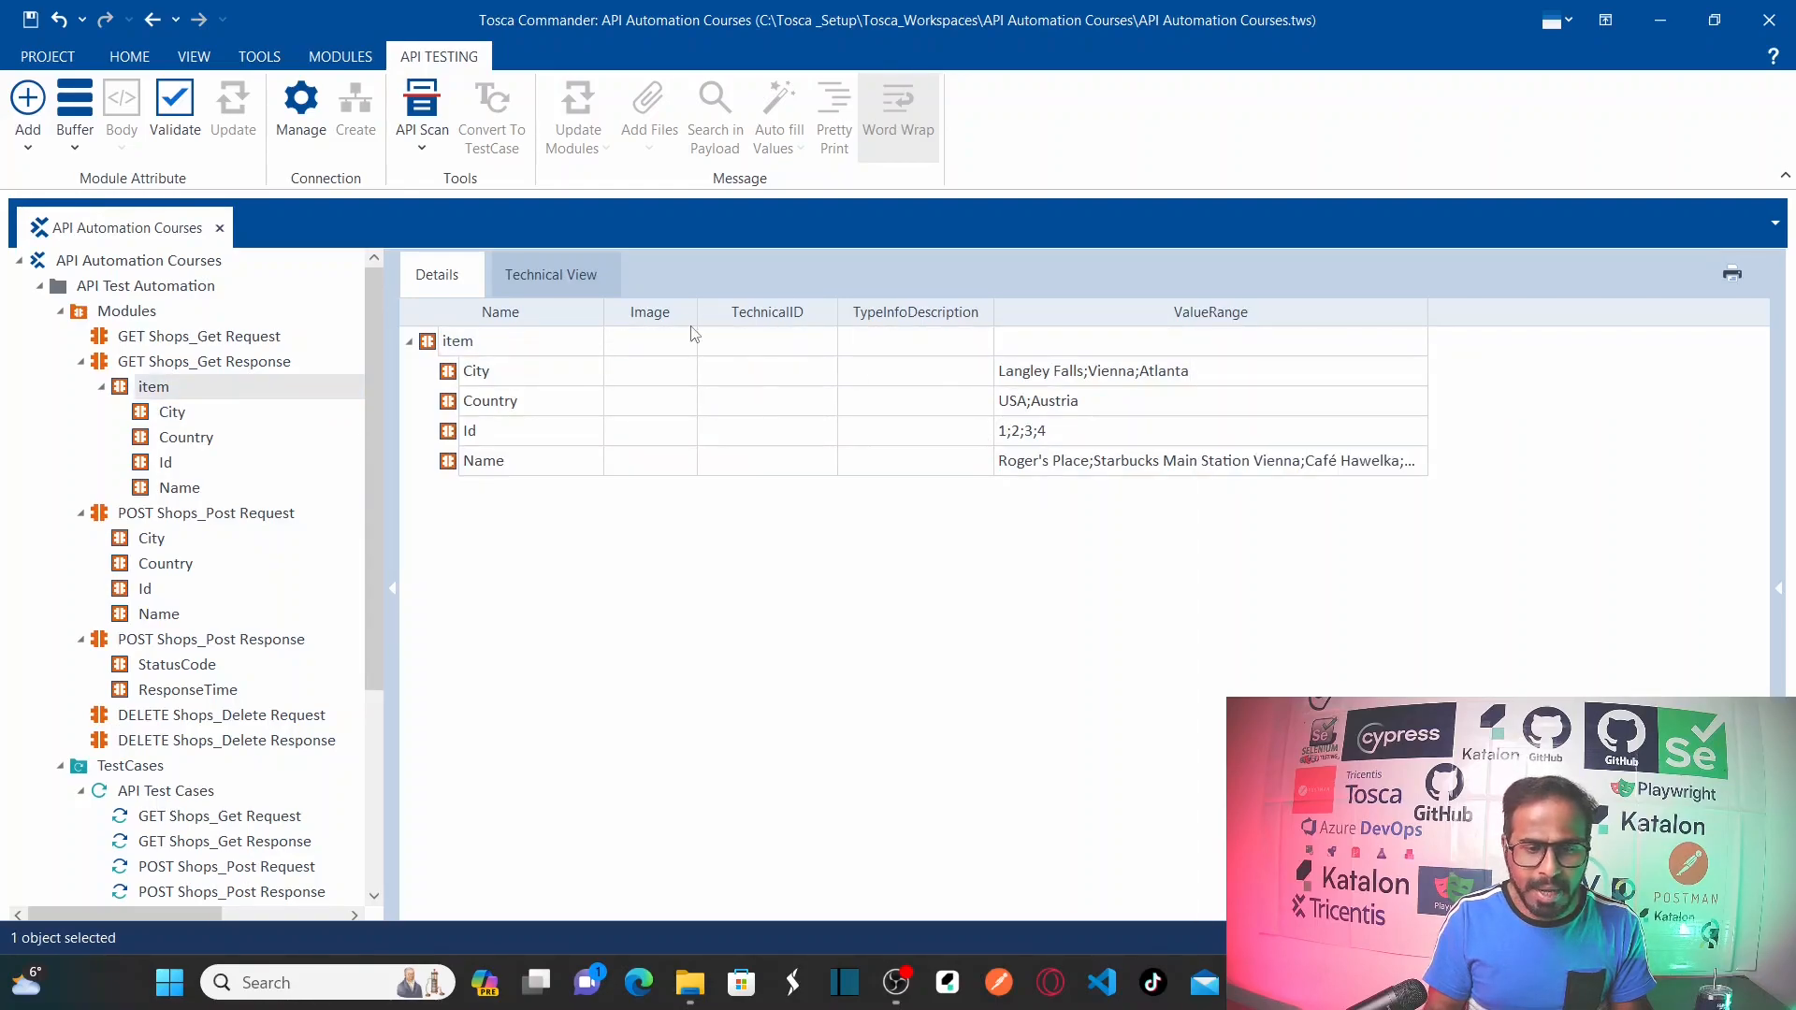
# Compare the item attribute's payload with its details, and look over the API test cases in the project tree
pyautogui.click(596, 293)
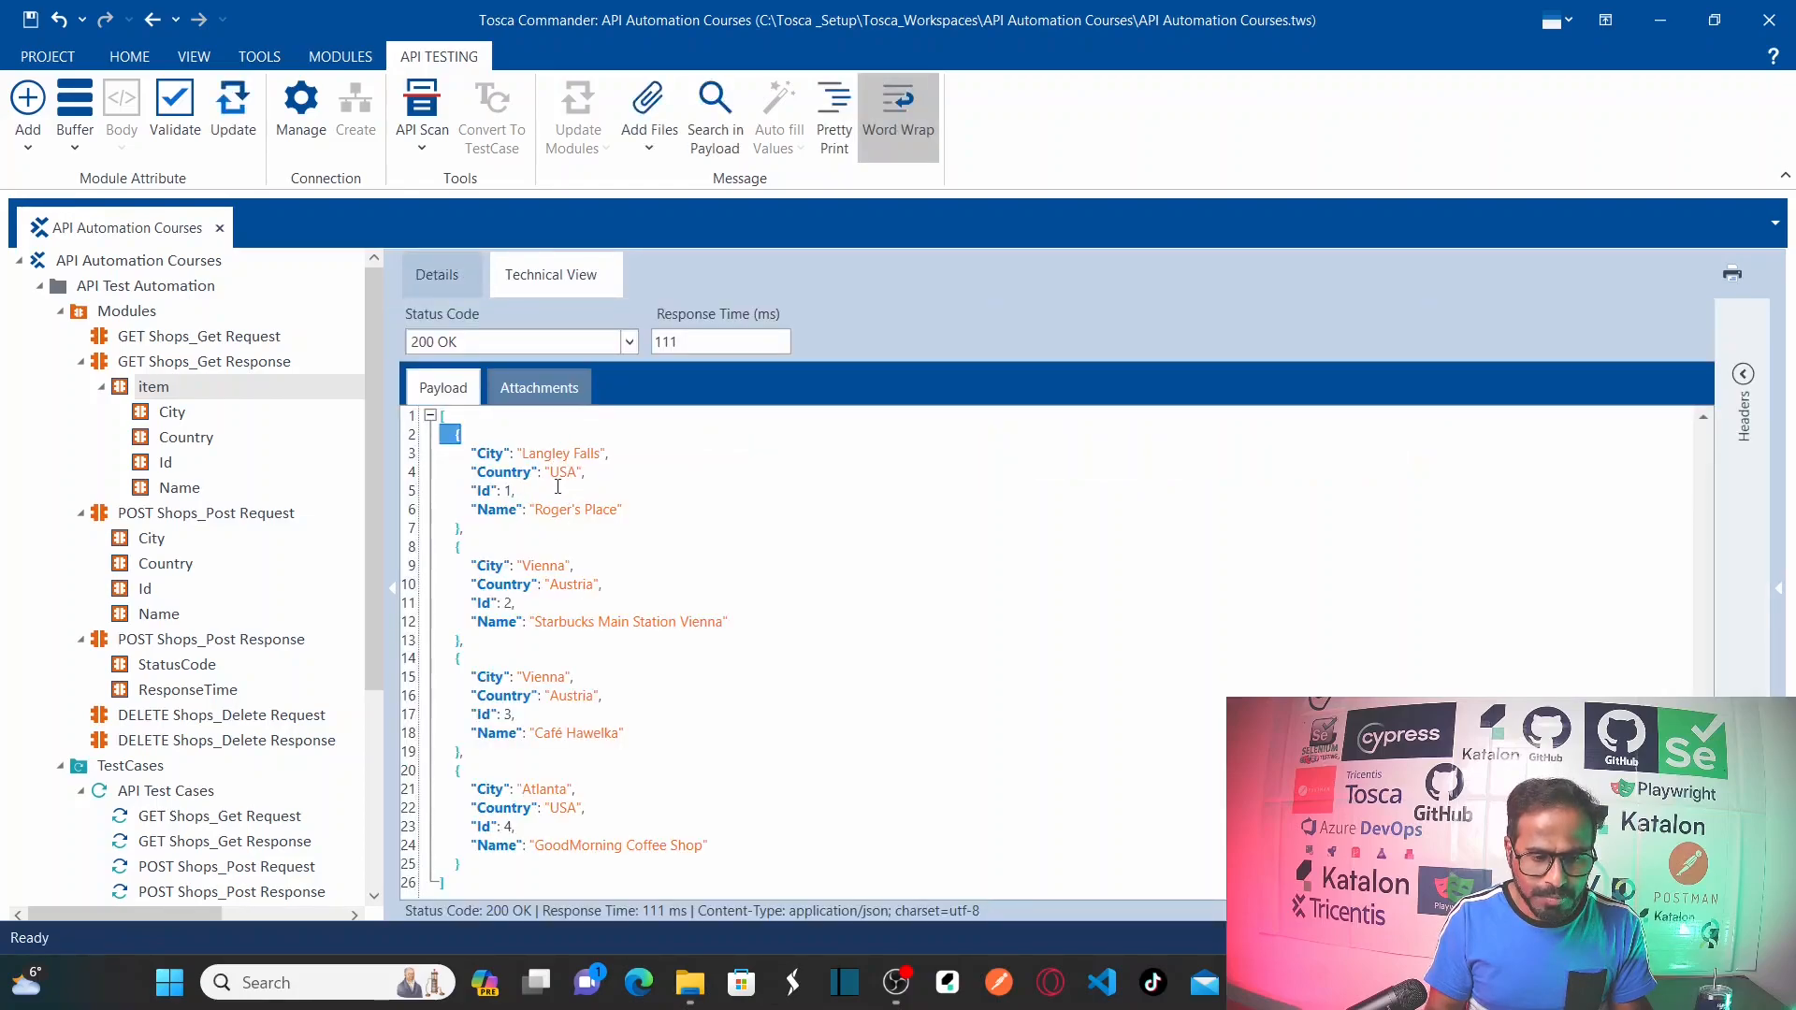
pyautogui.click(453, 279)
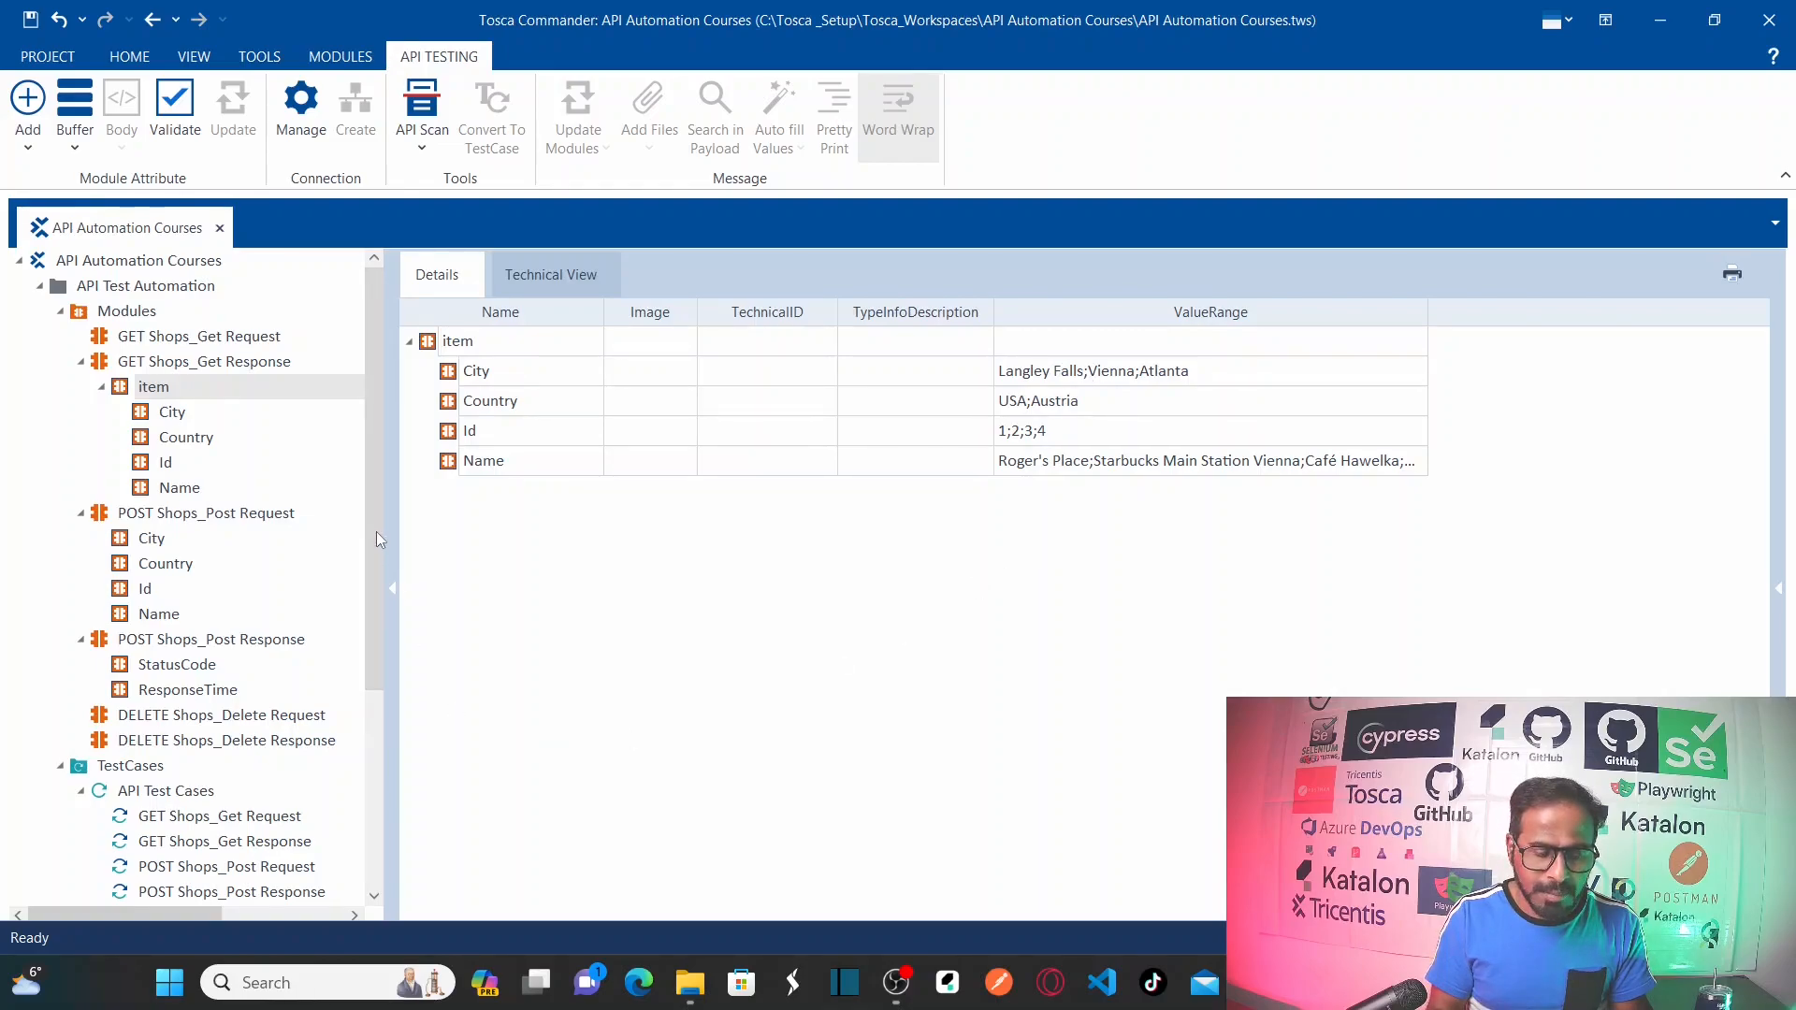
pyautogui.scroll(-4, 376, 531)
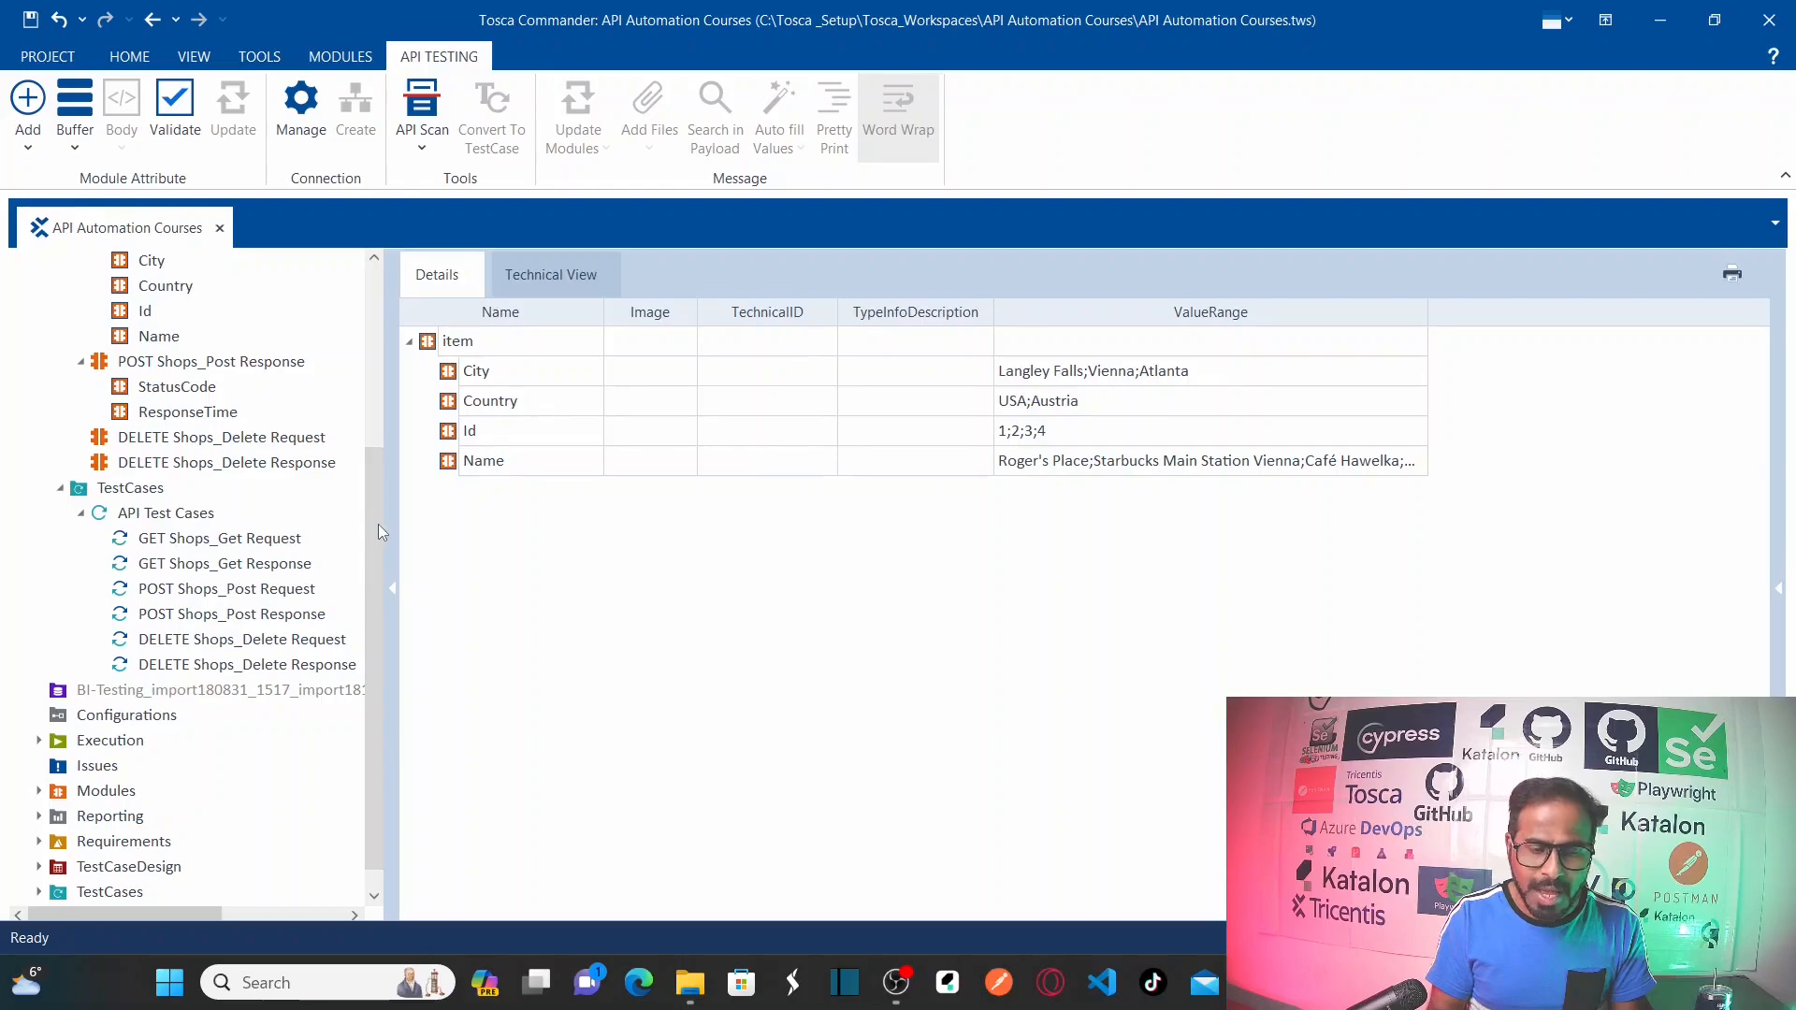
pyautogui.moveTo(378, 524); pyautogui.dragTo(394, 292)
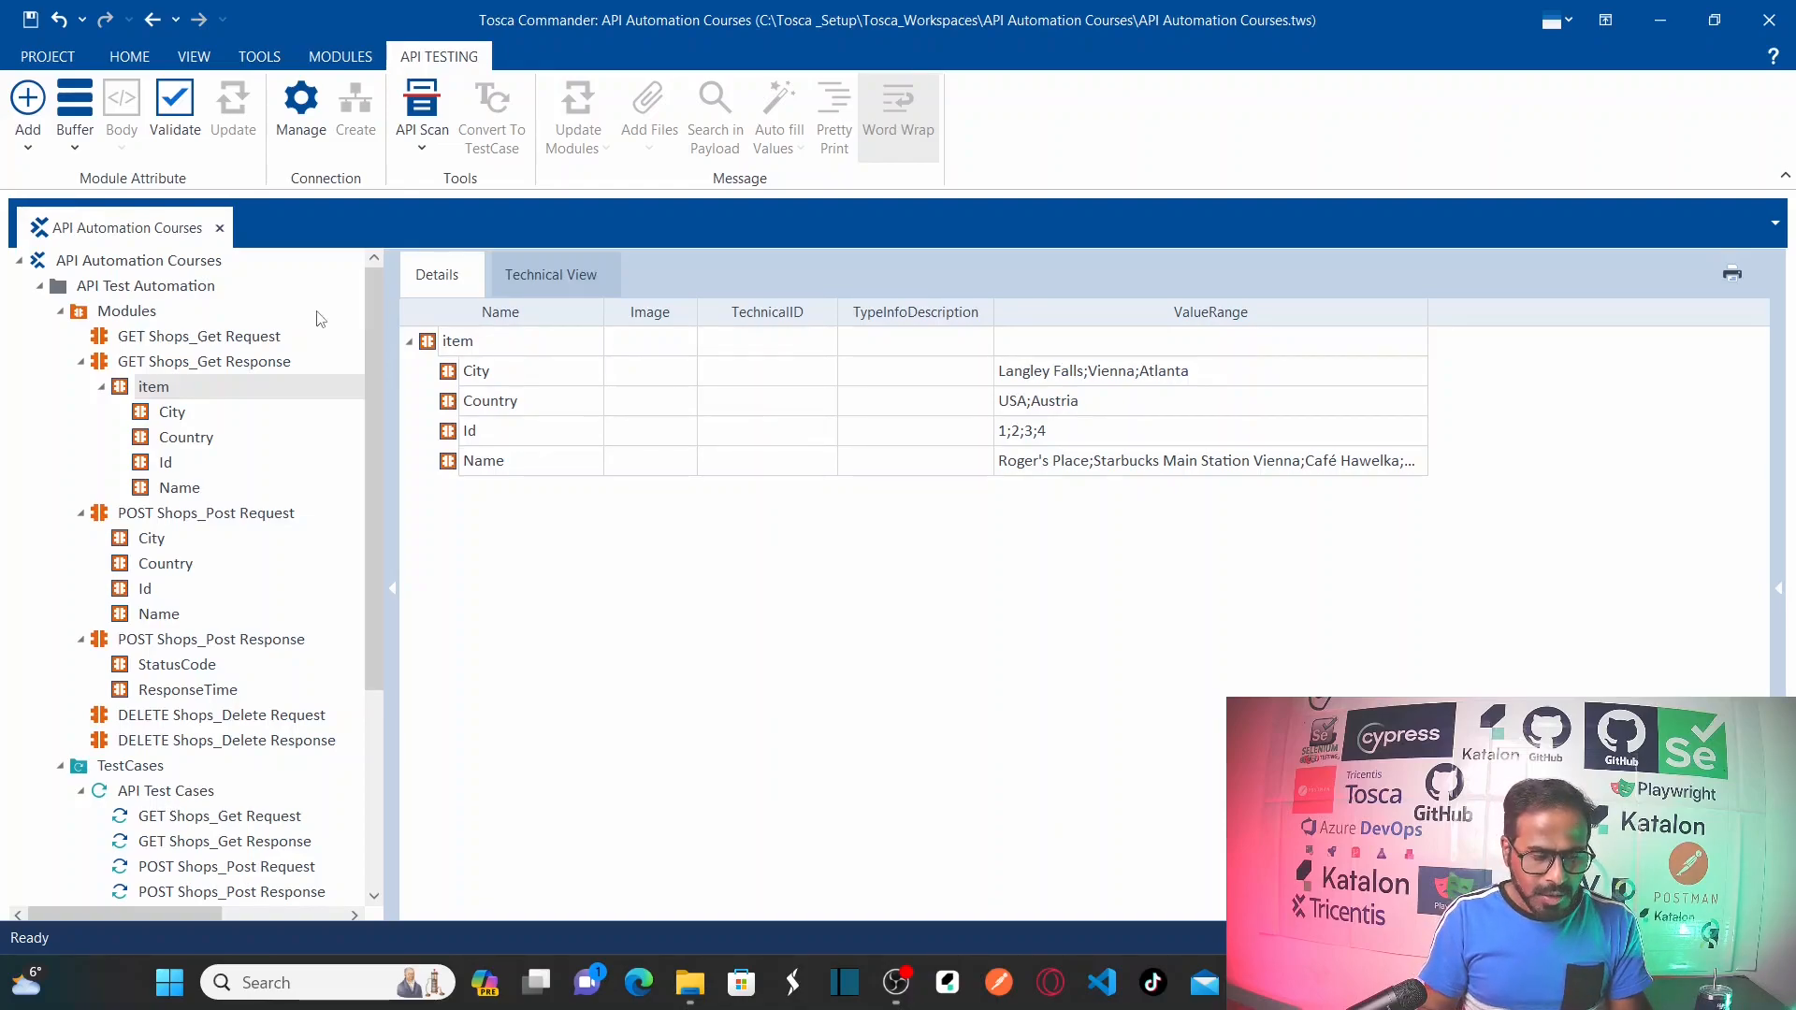
pyautogui.click(532, 292)
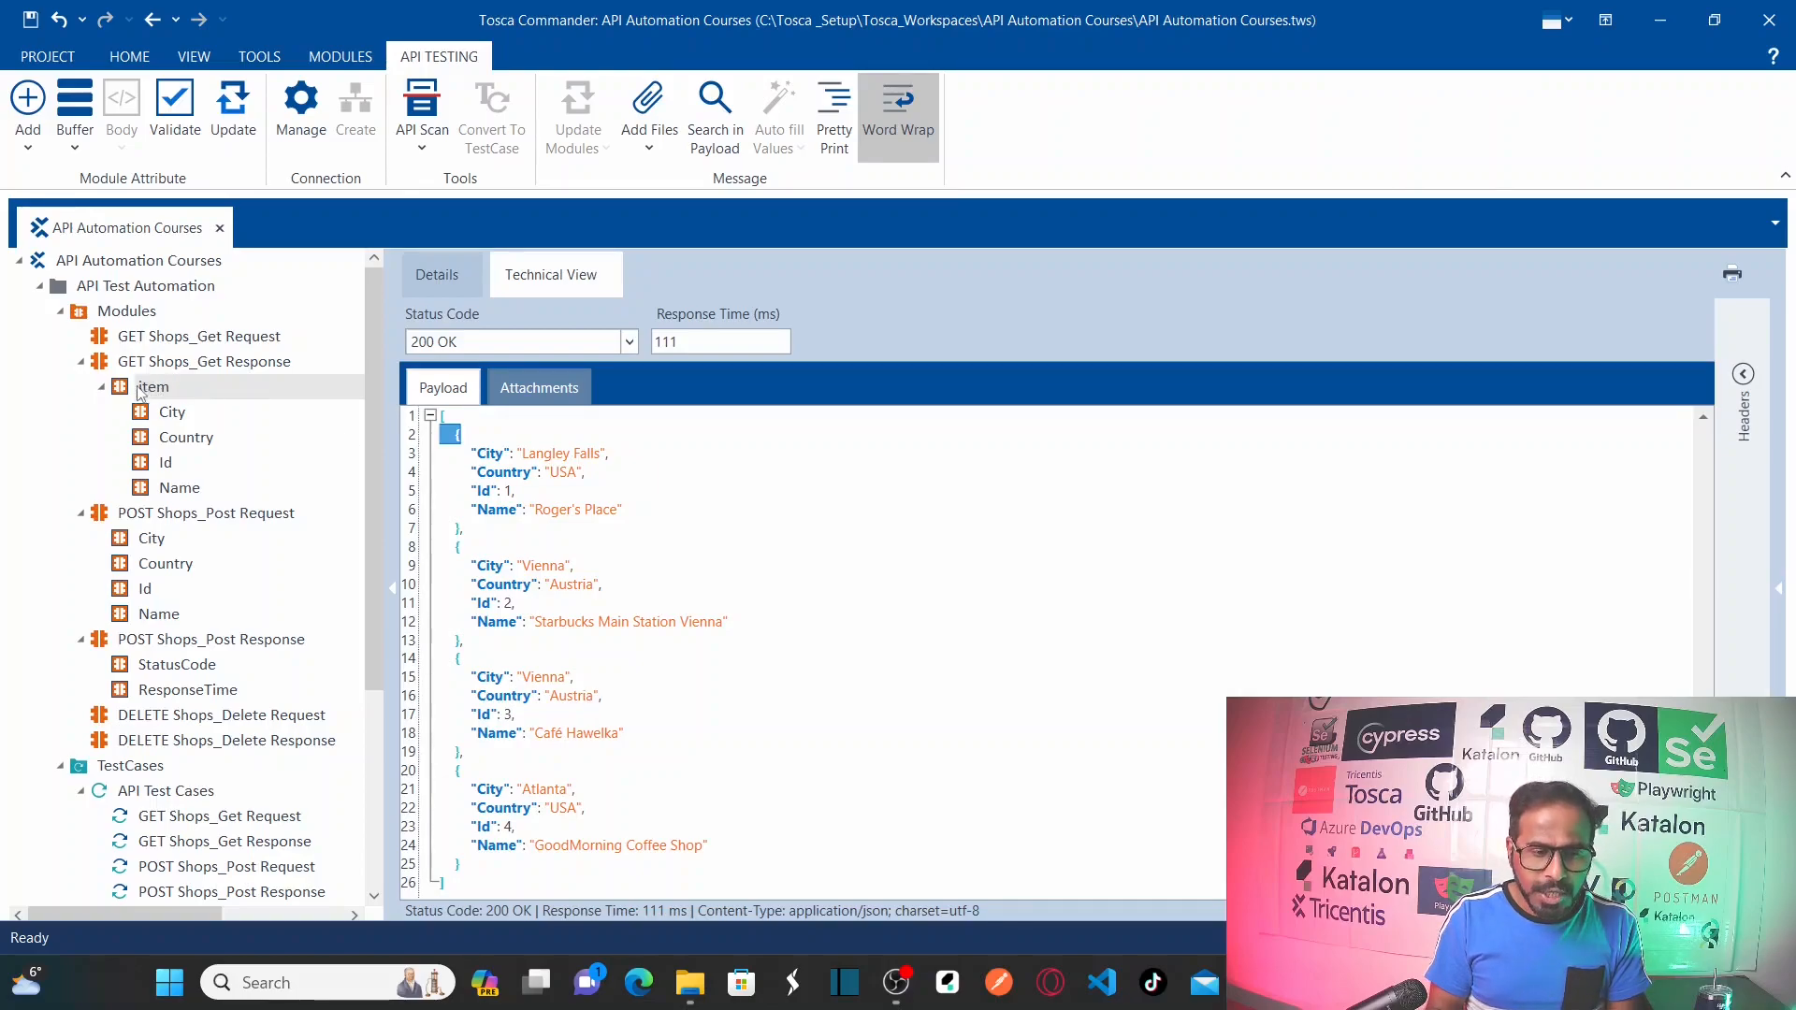
pyautogui.click(429, 290)
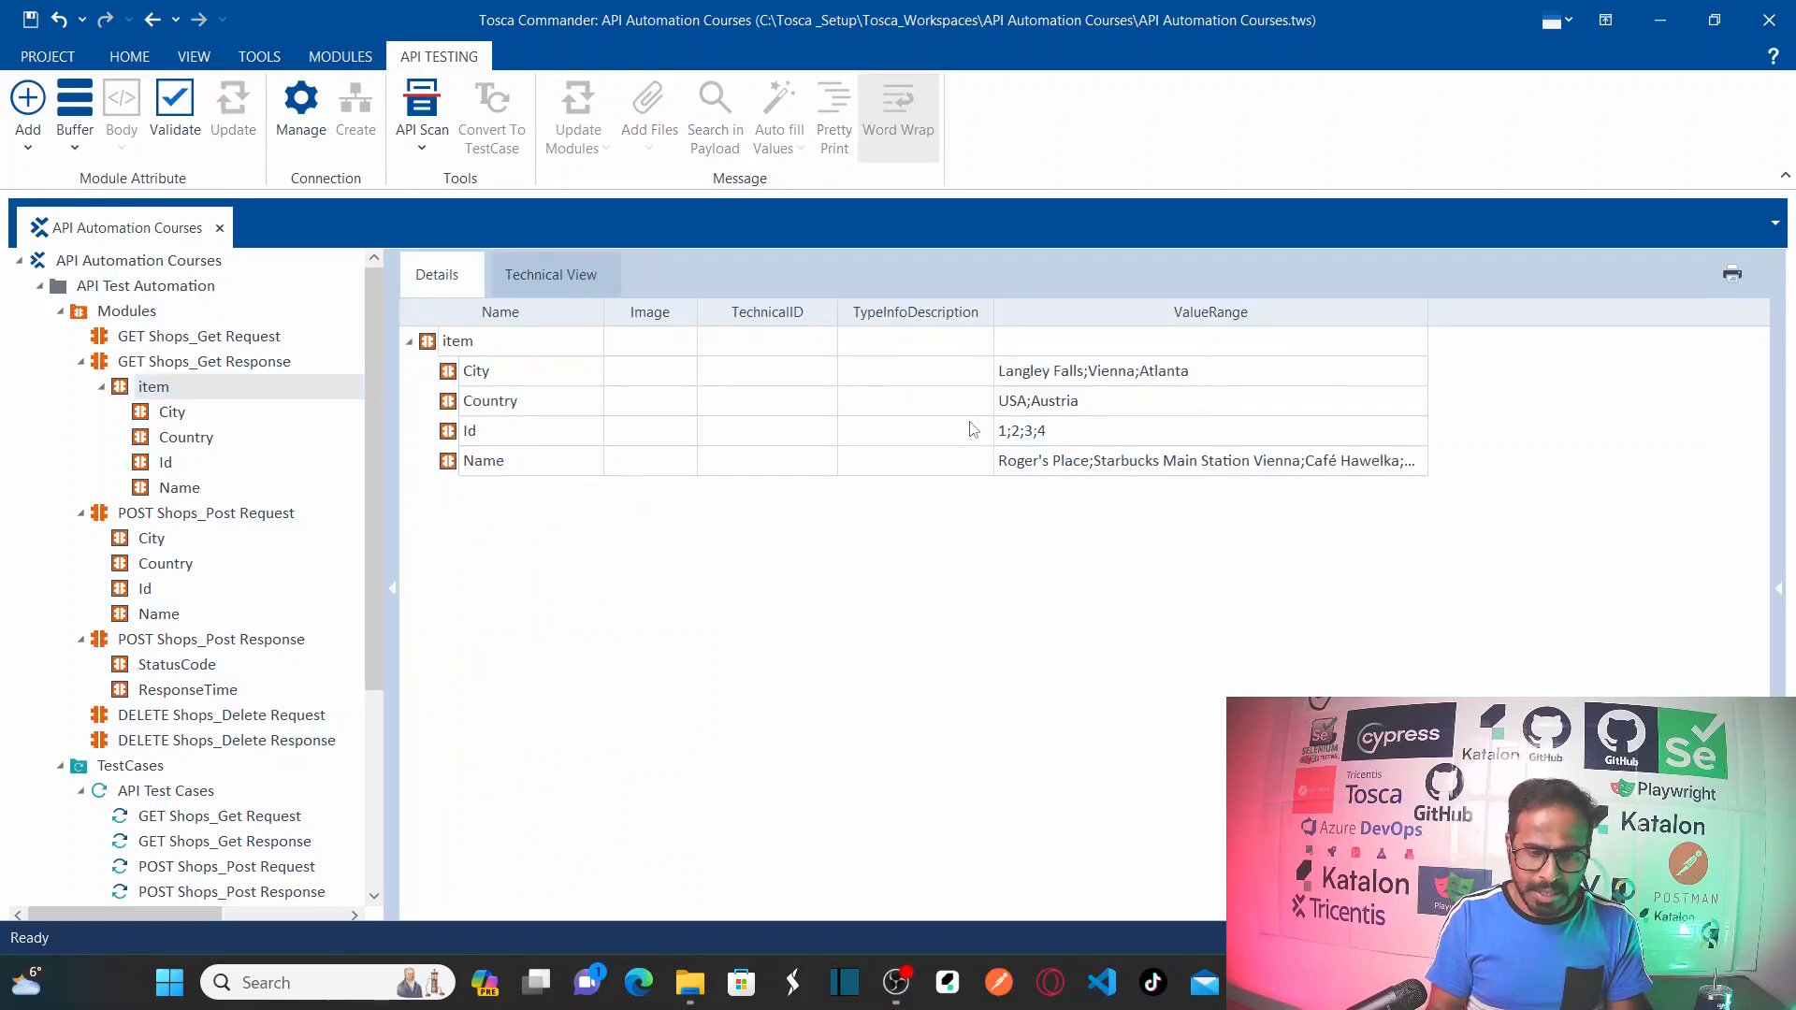
# Compare the value ranges of the City, Country, Id and Name attributes under item with the values in the response payload
pyautogui.click(494, 374)
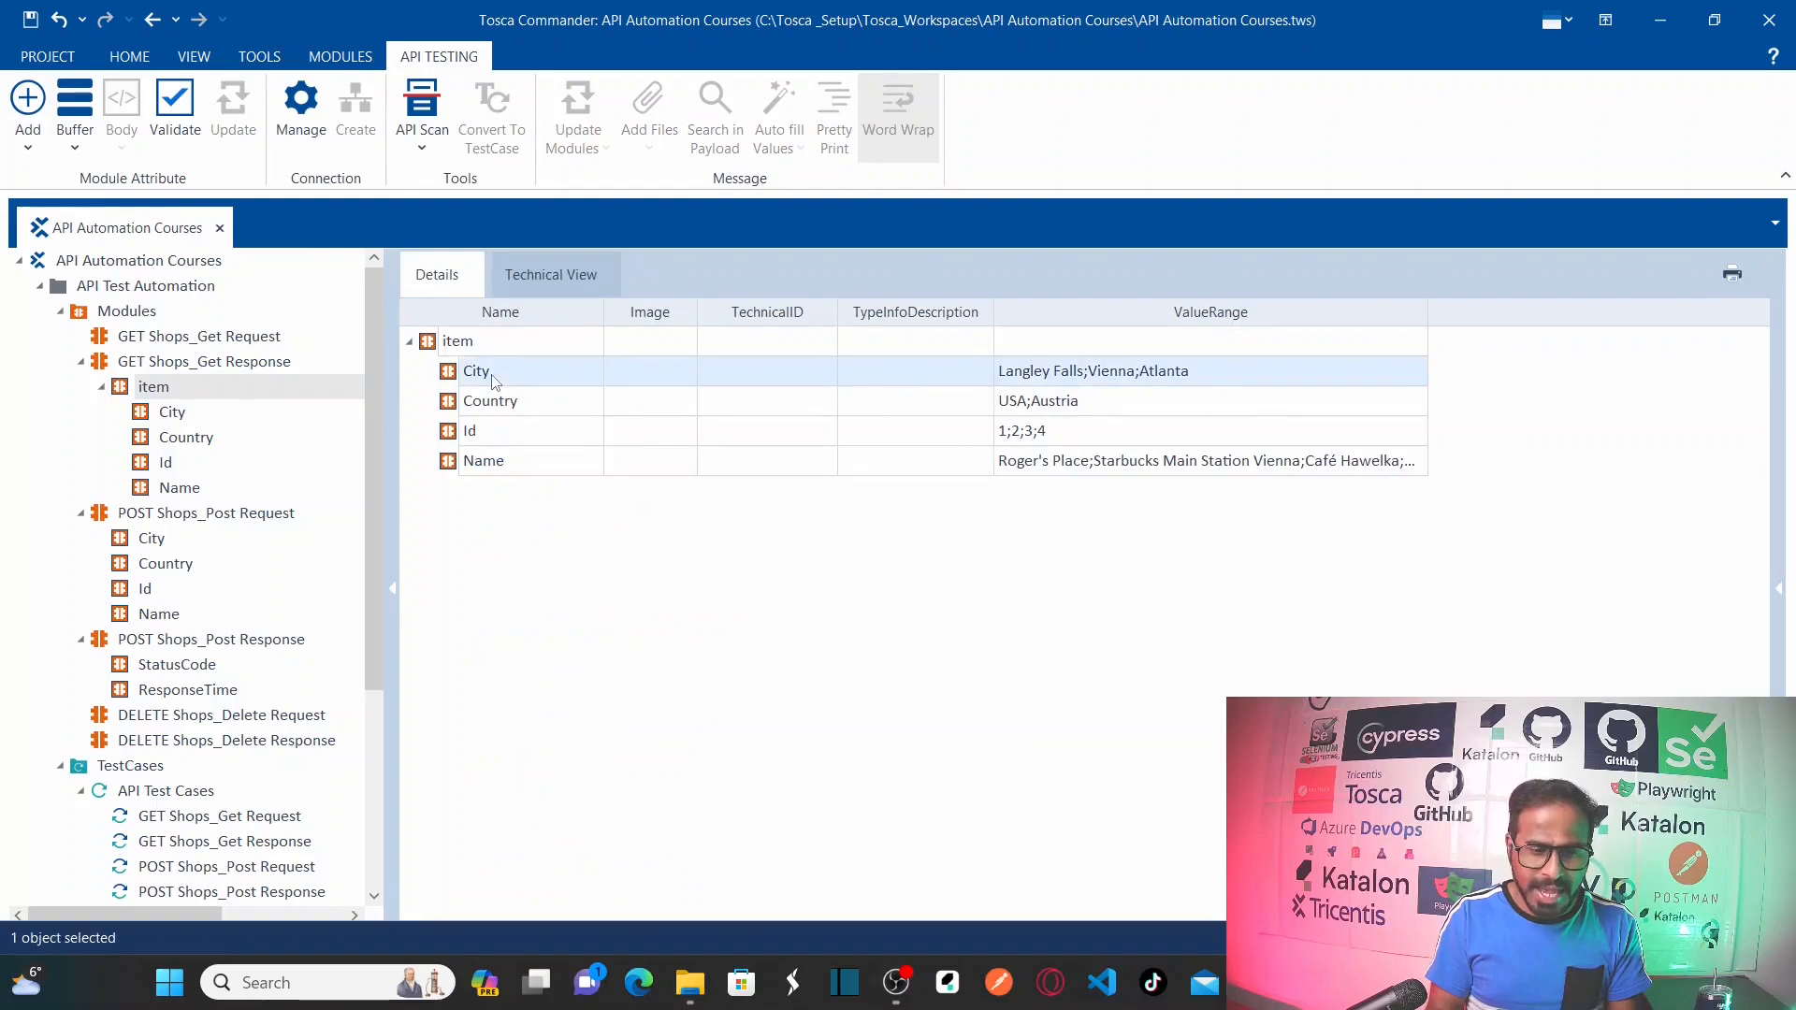
pyautogui.click(554, 274)
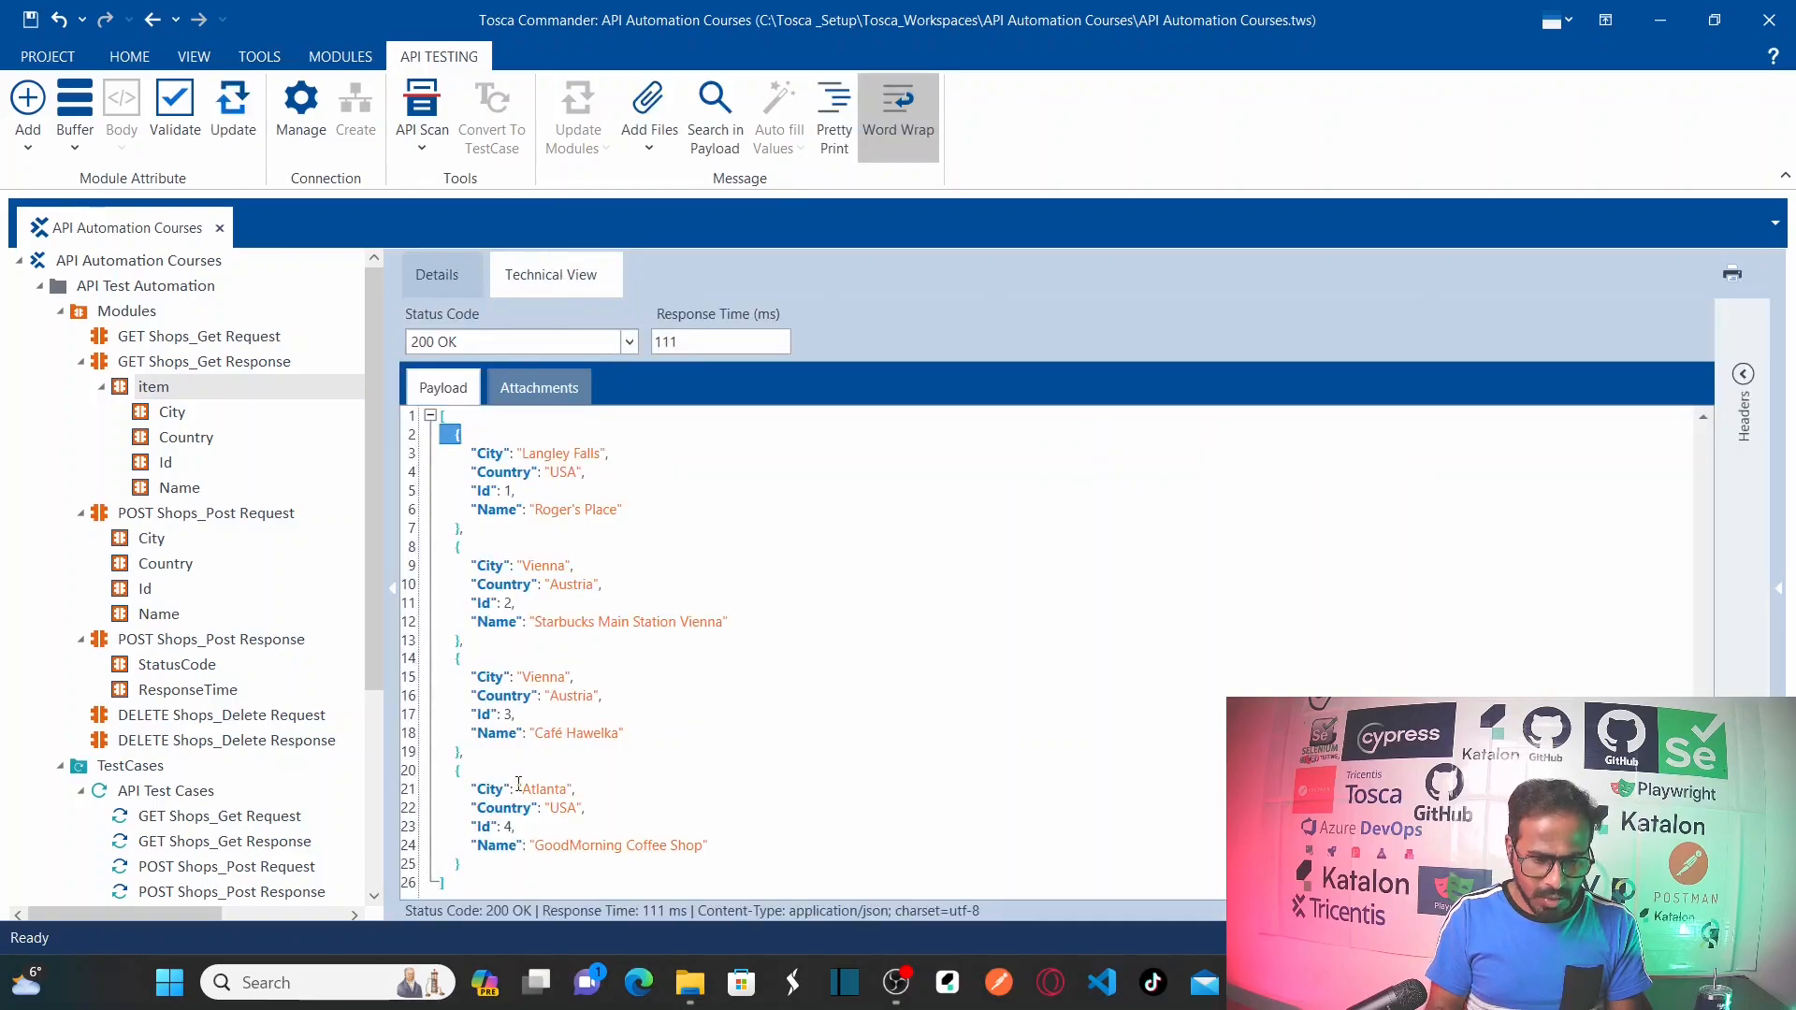
pyautogui.click(457, 279)
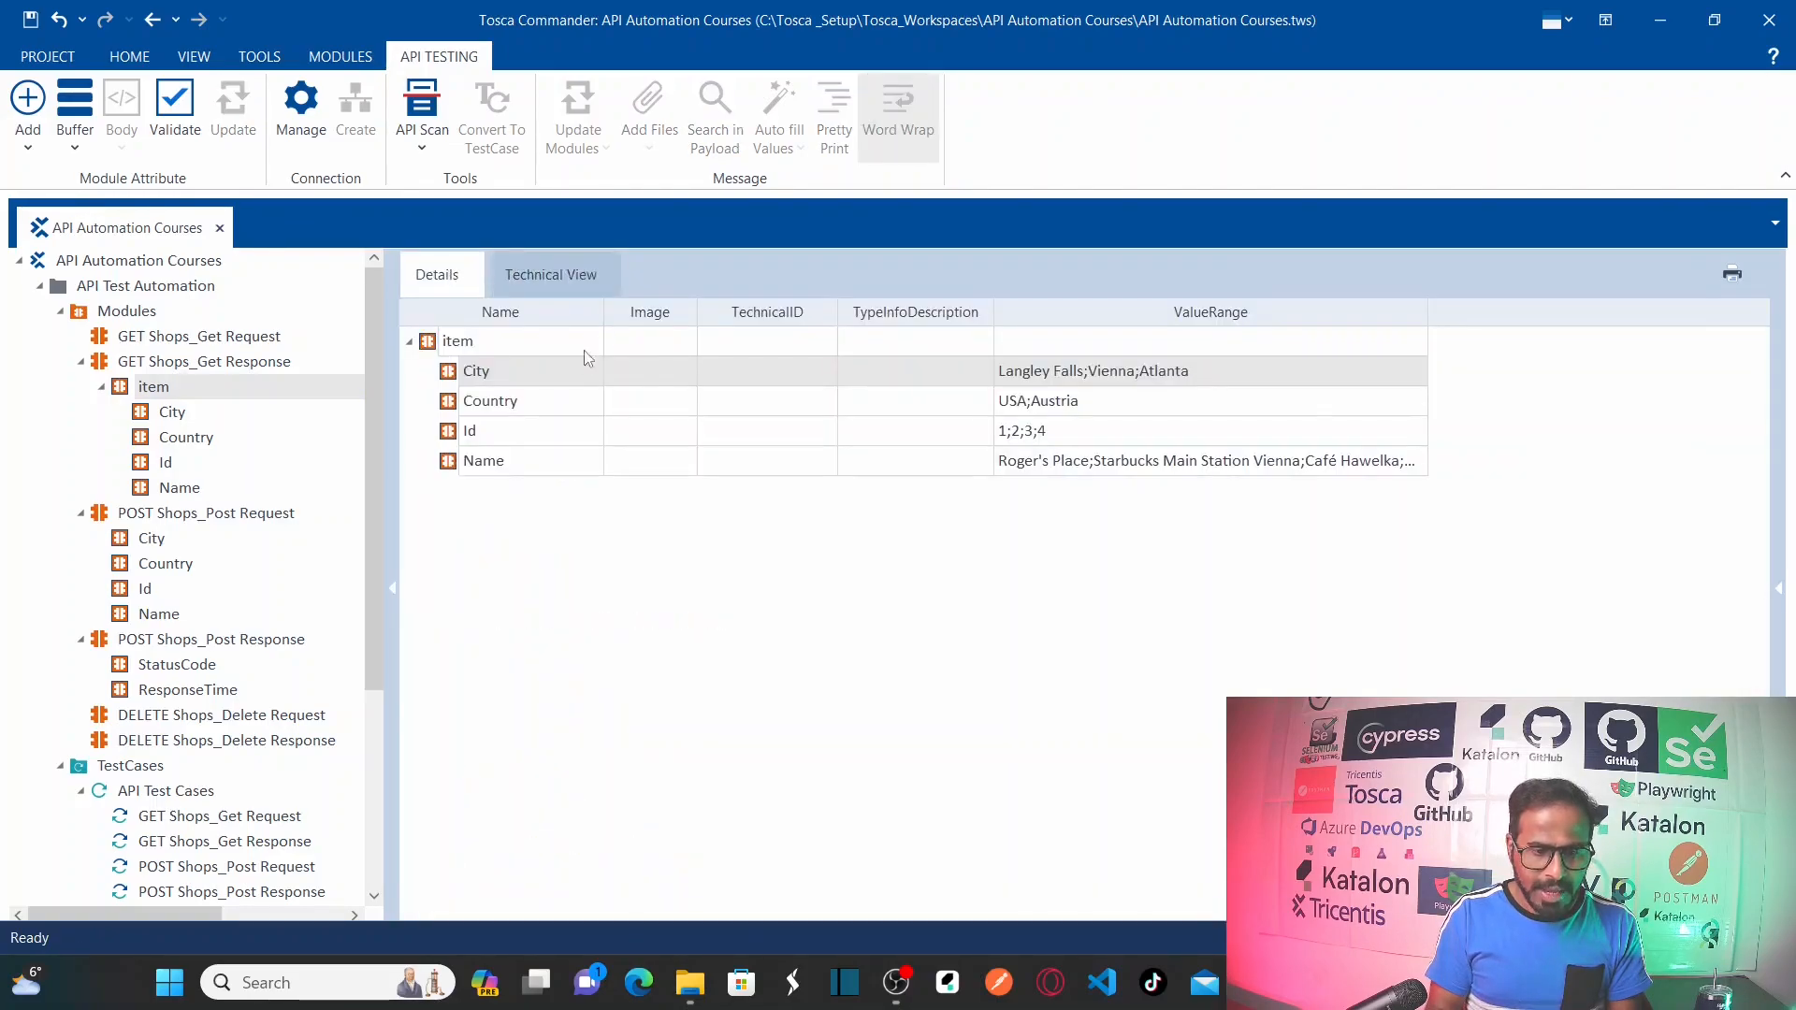
pyautogui.click(466, 404)
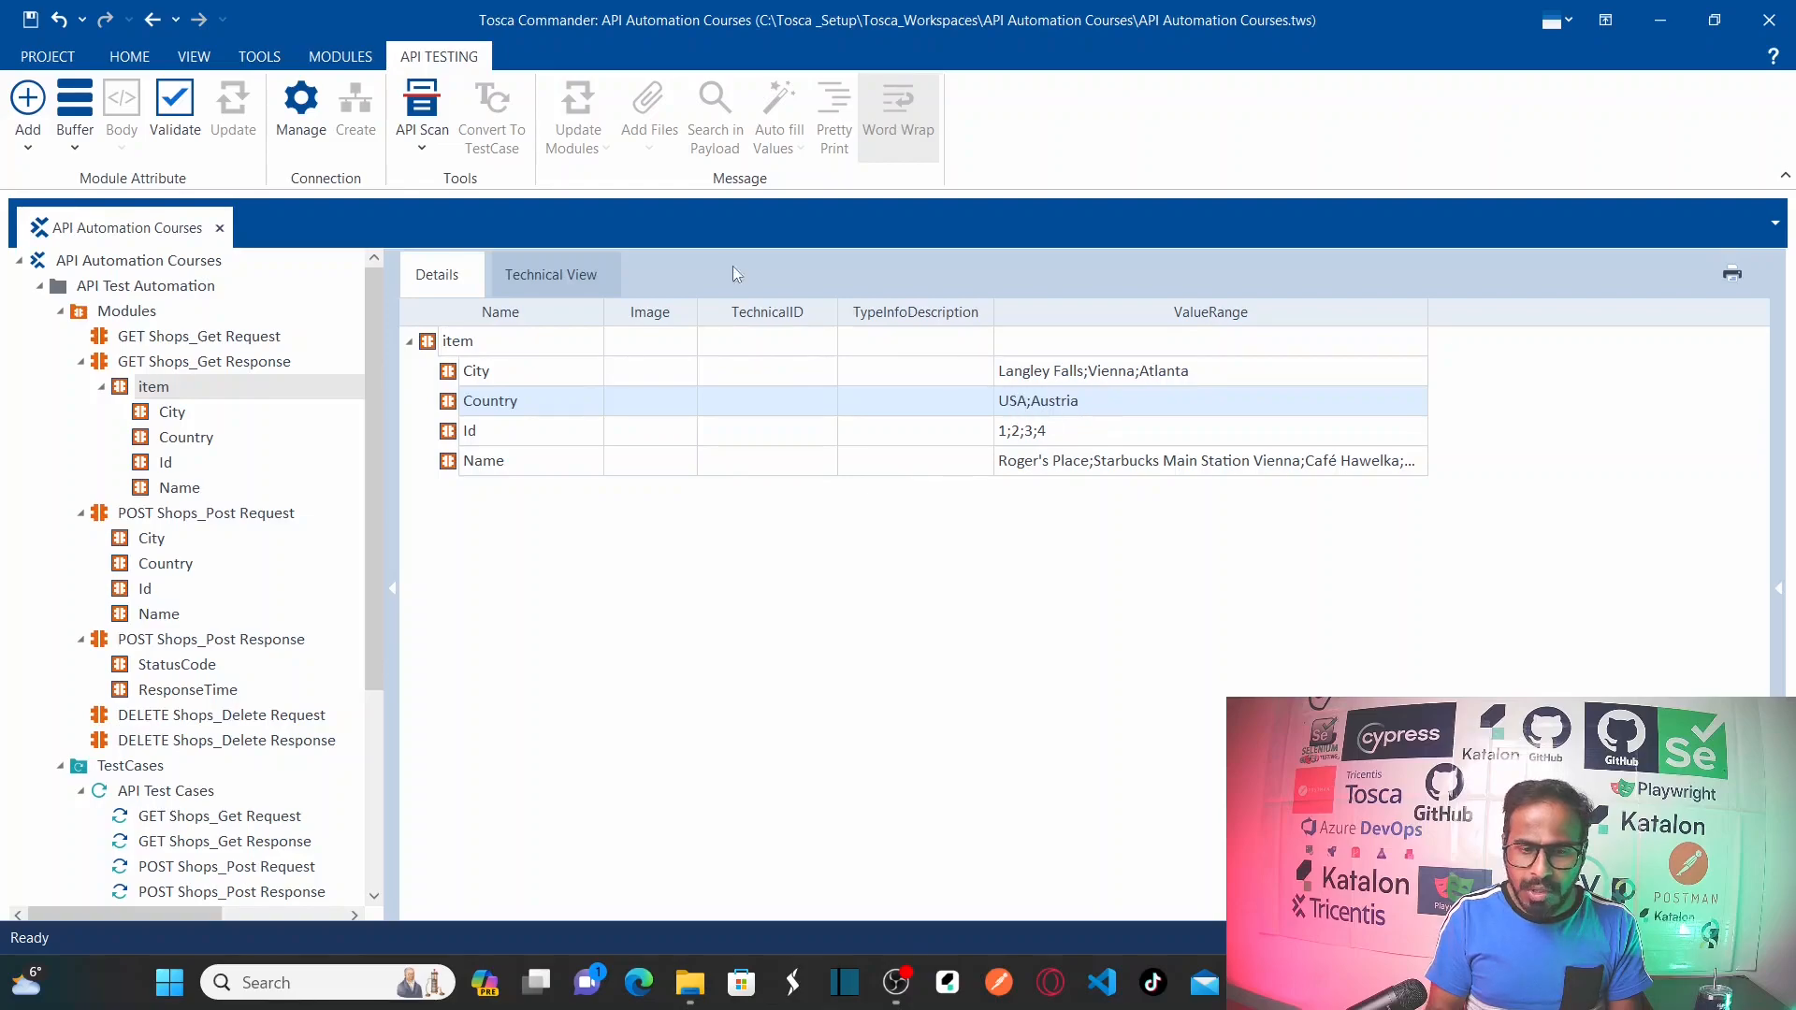
pyautogui.click(562, 274)
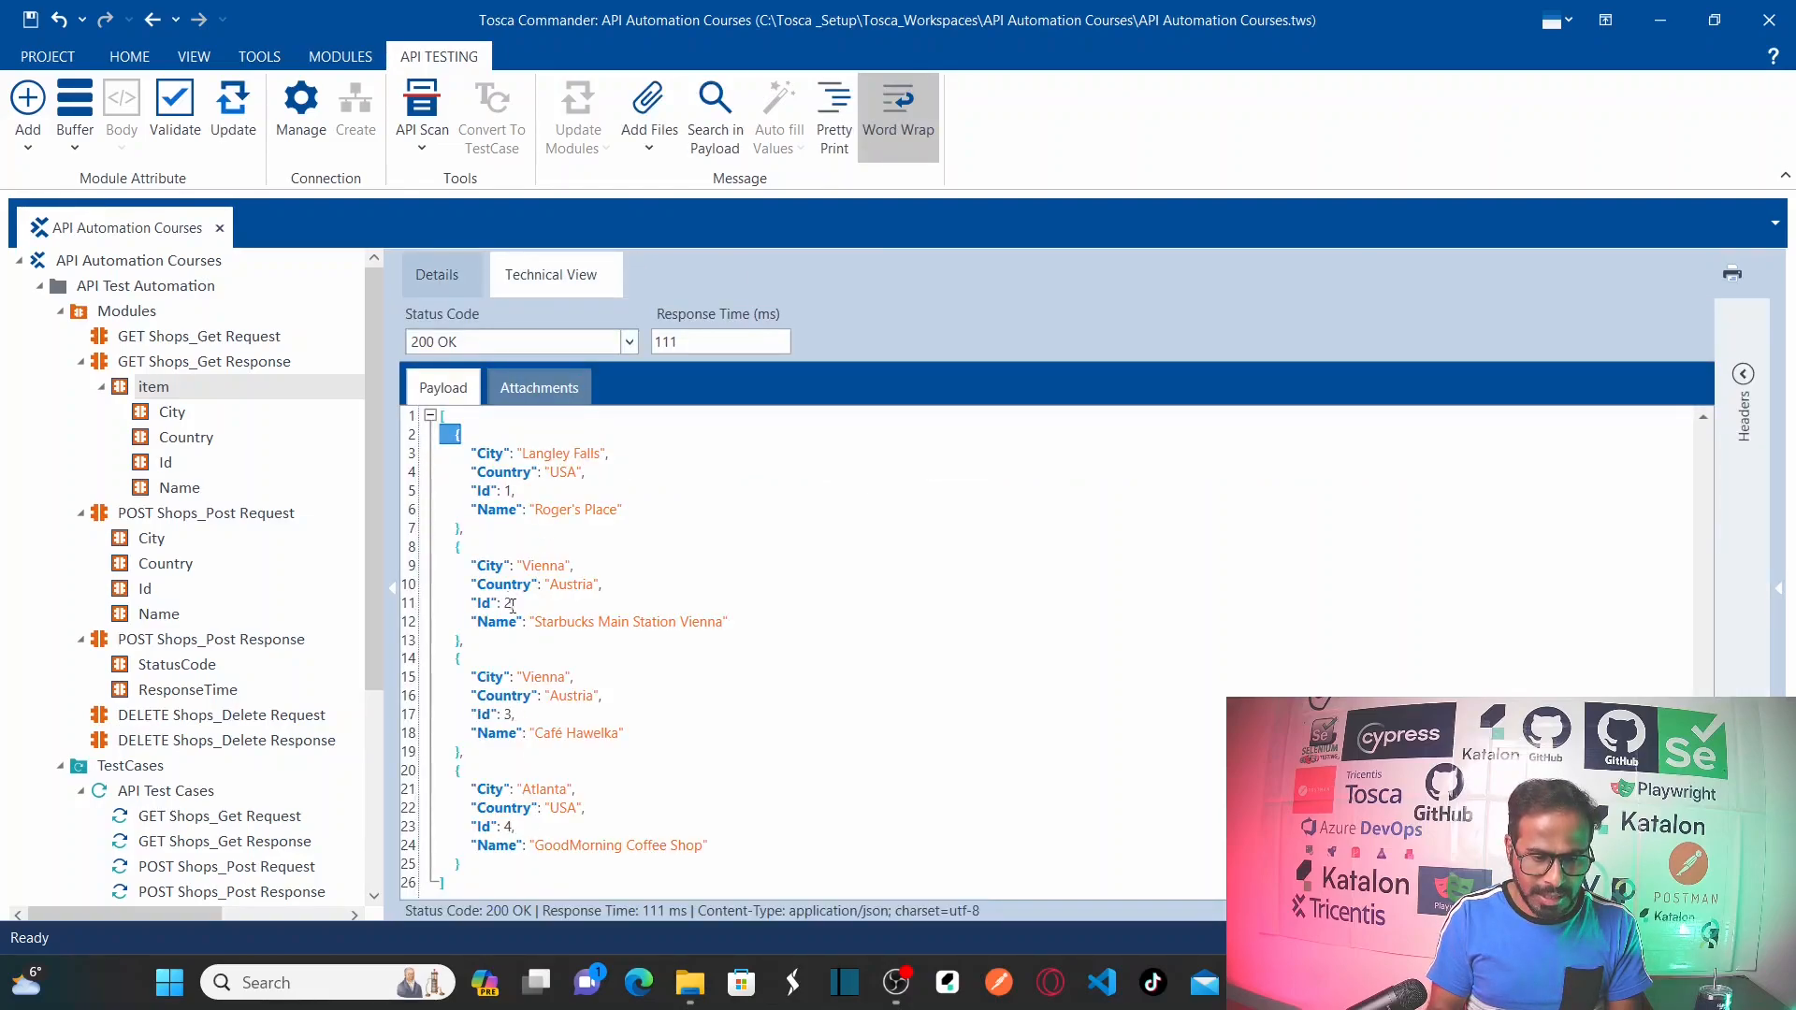
pyautogui.click(437, 274)
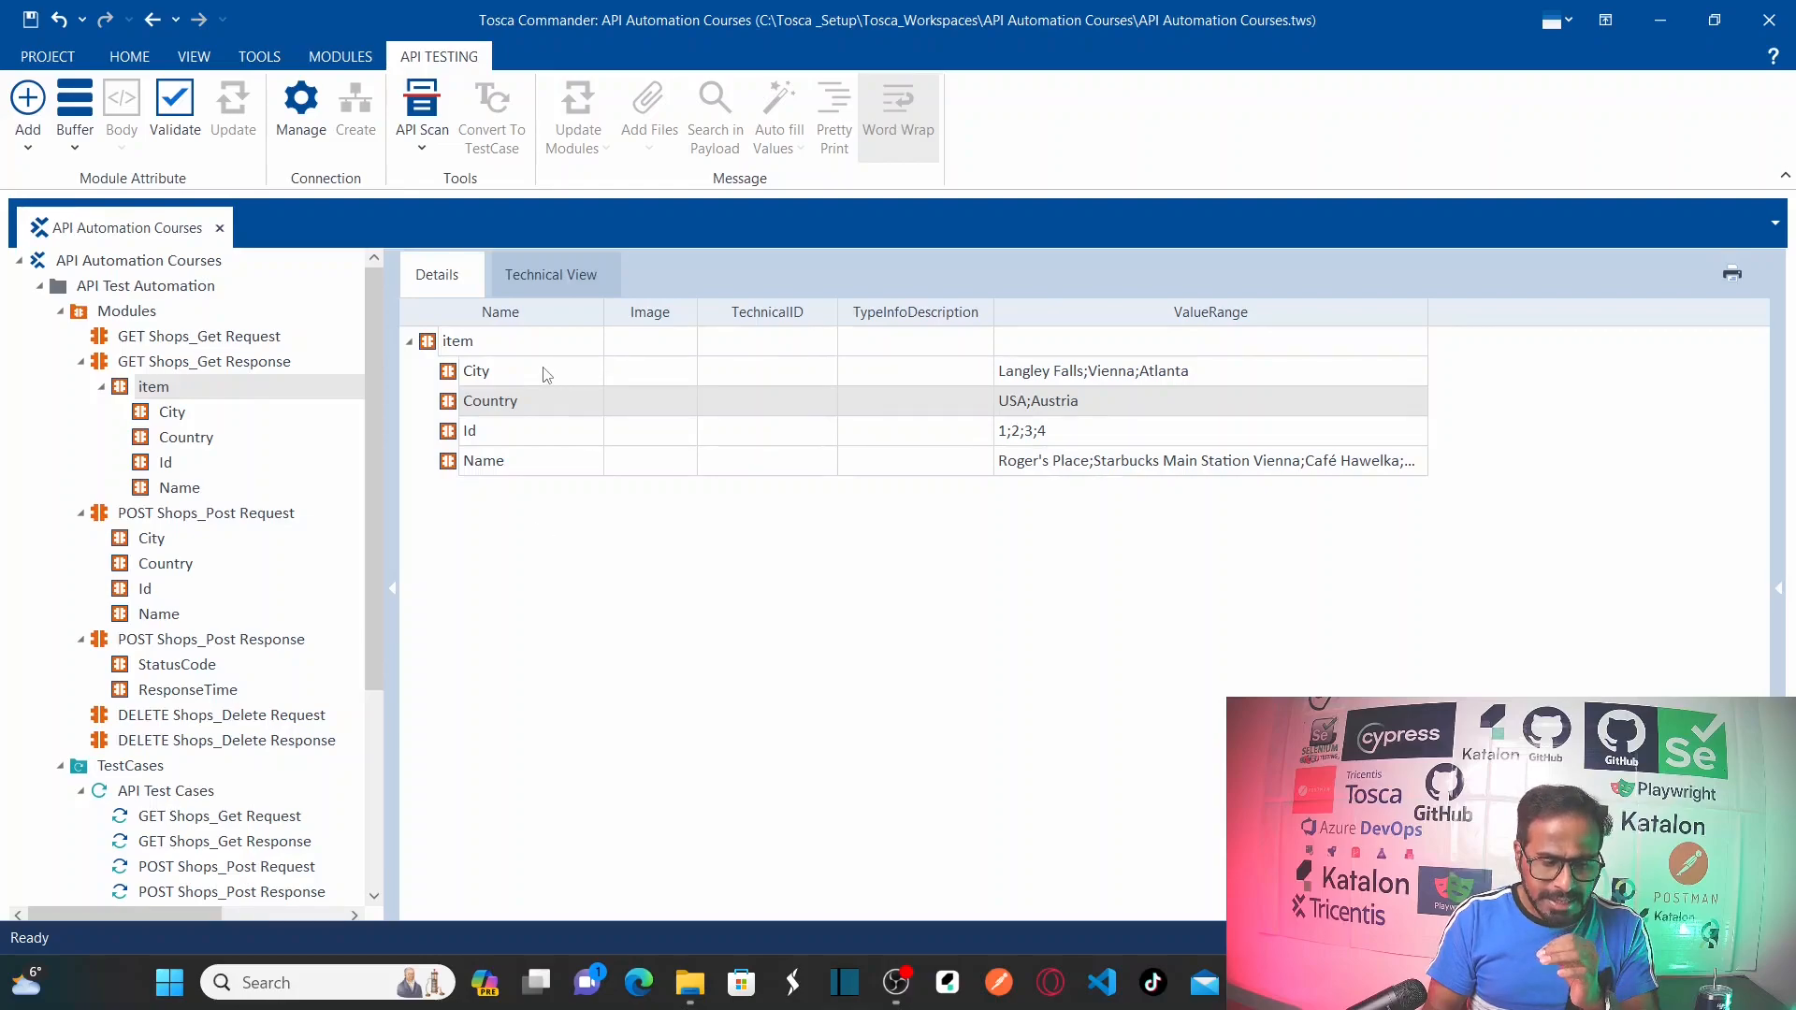
pyautogui.click(477, 431)
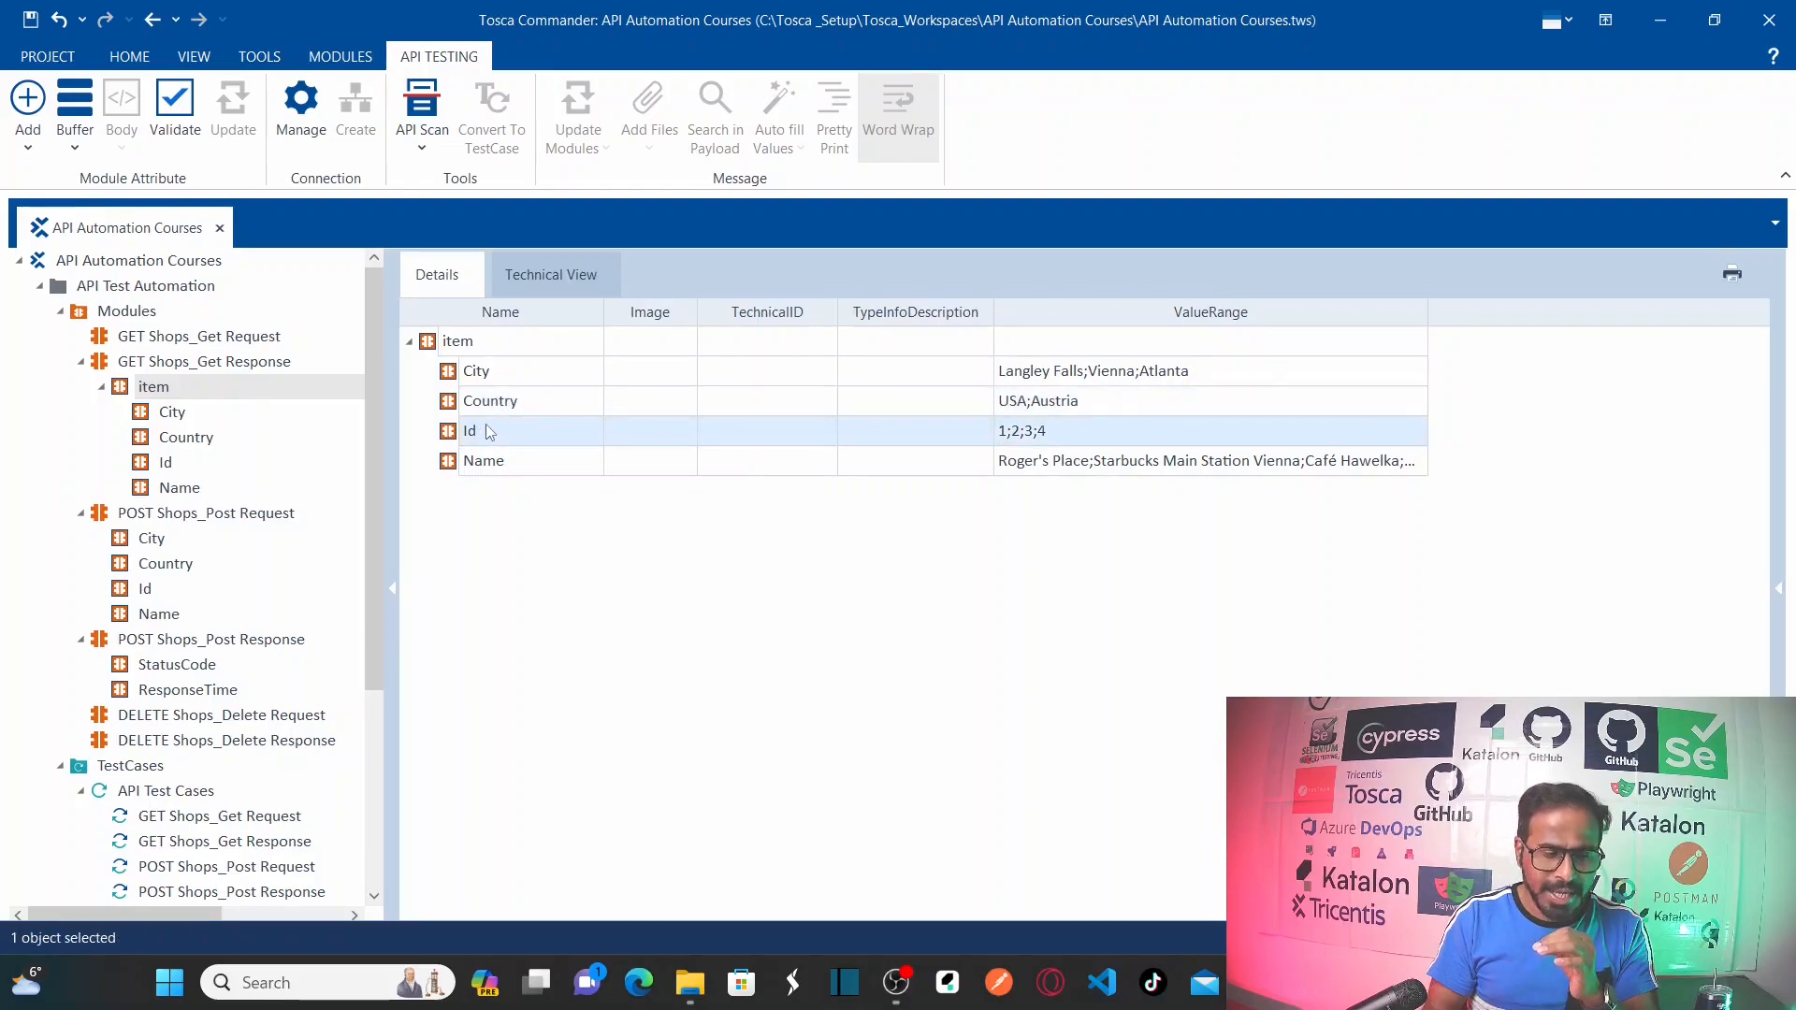
pyautogui.click(503, 465)
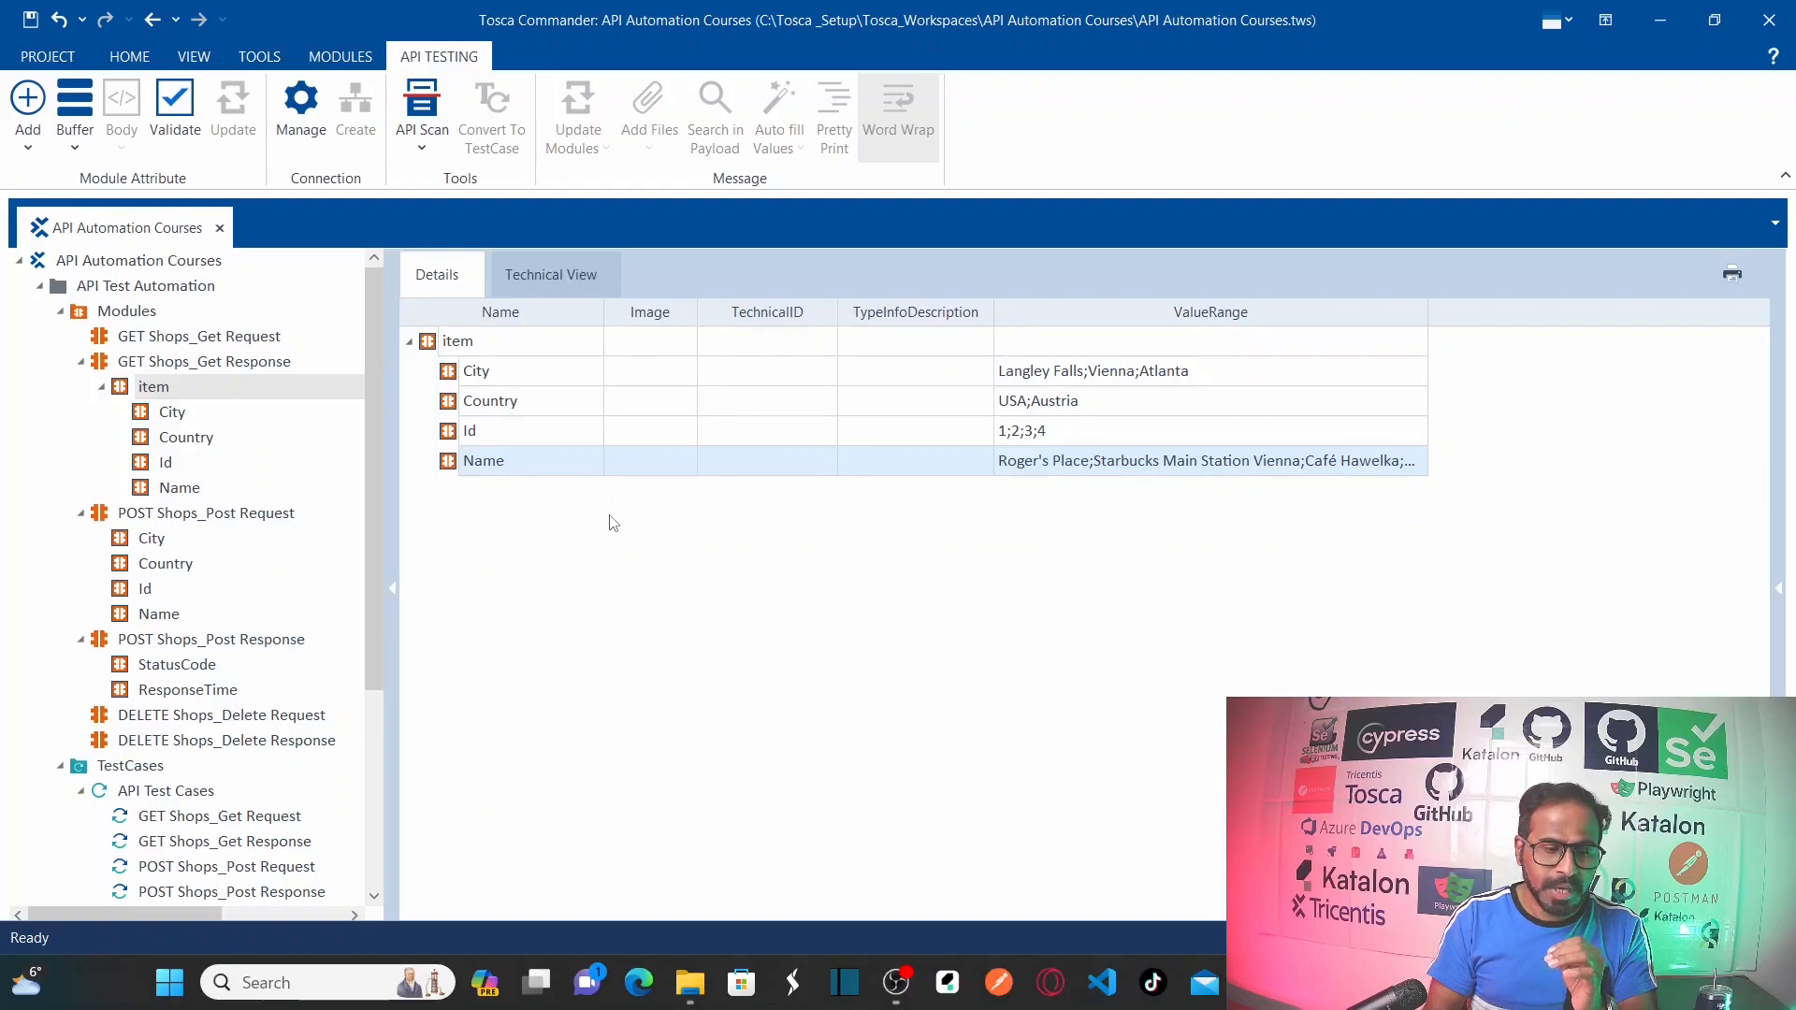
# Highlight the first array element's opening brace in the payload, and its lines from City to Name
pyautogui.click(523, 290)
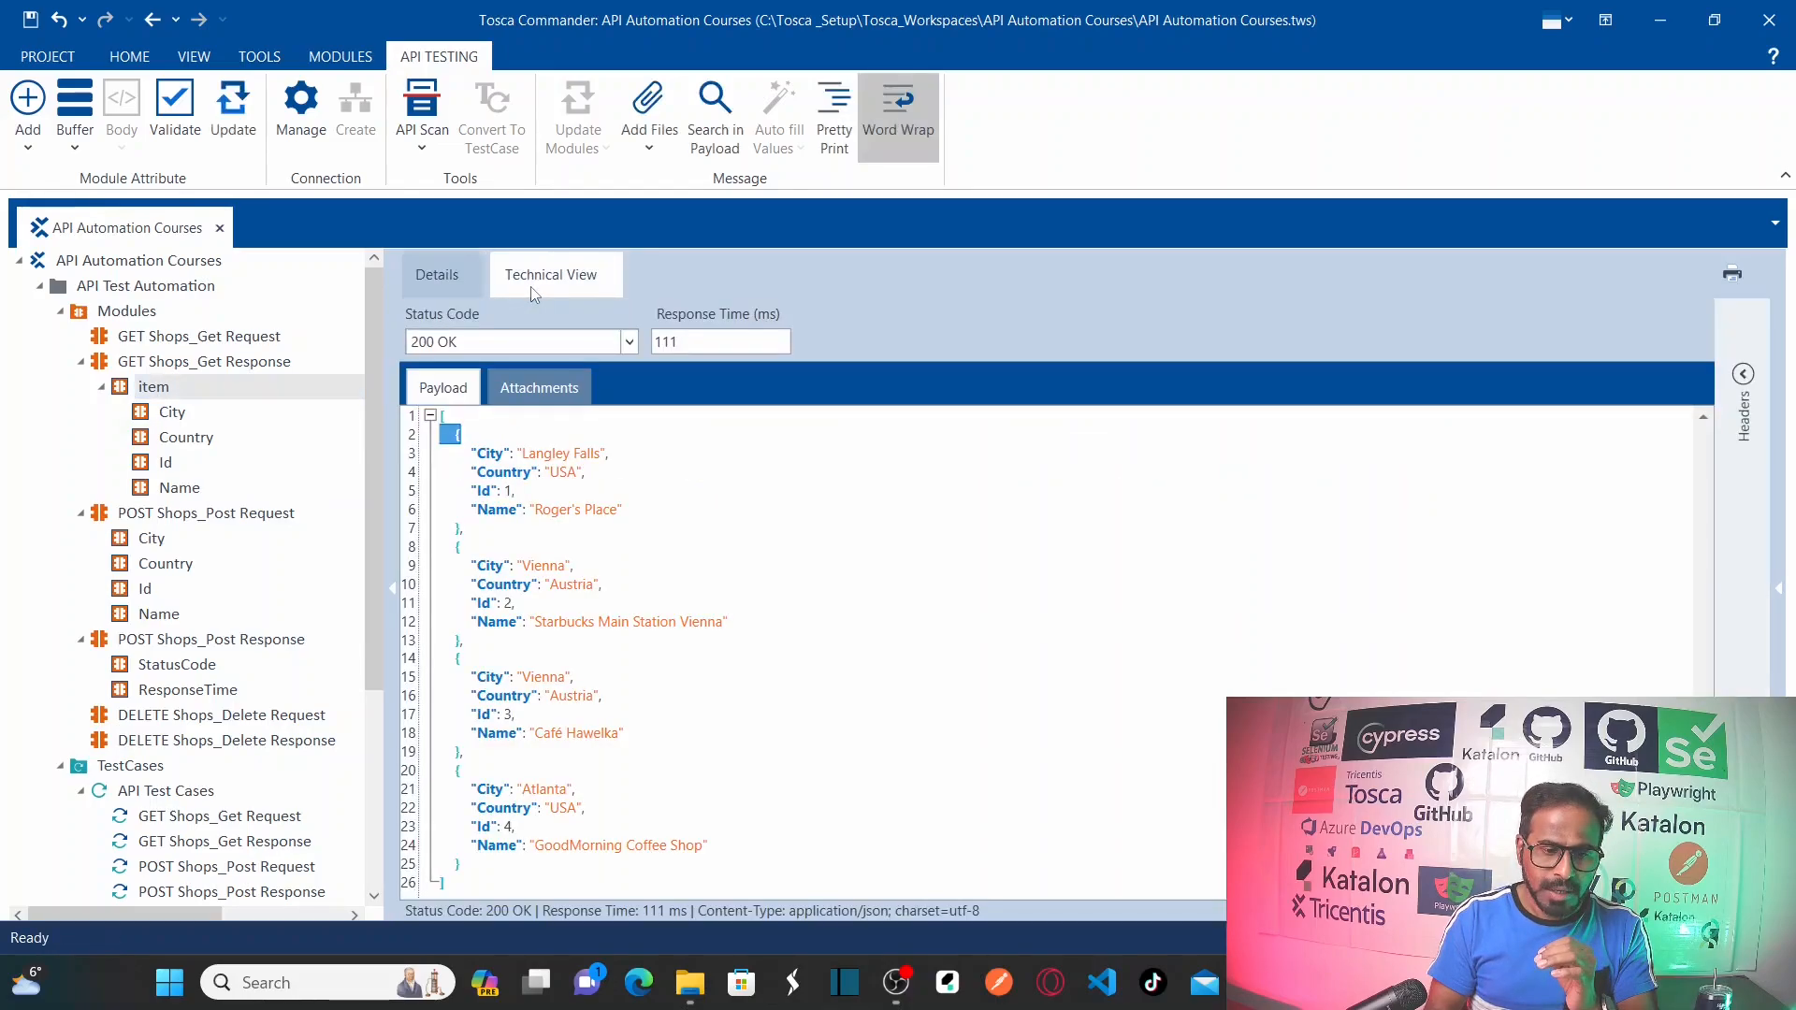
pyautogui.click(475, 432)
pyautogui.click(452, 435)
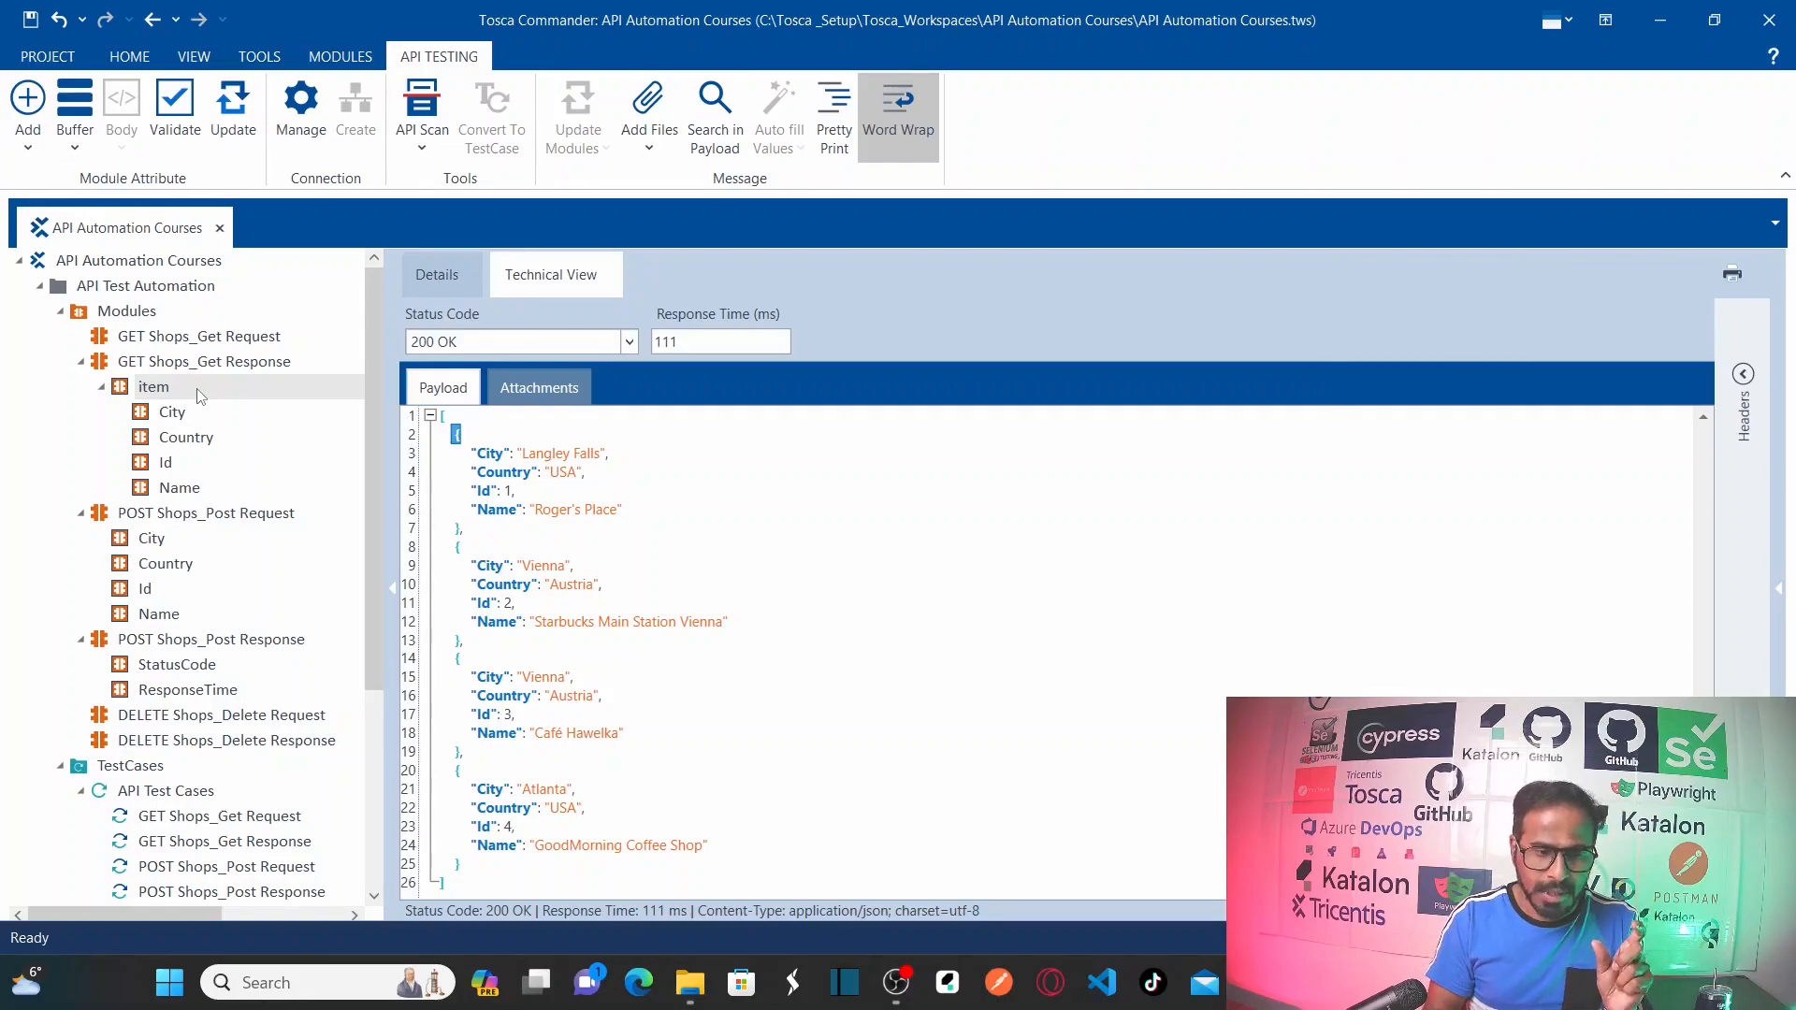
pyautogui.click(467, 454)
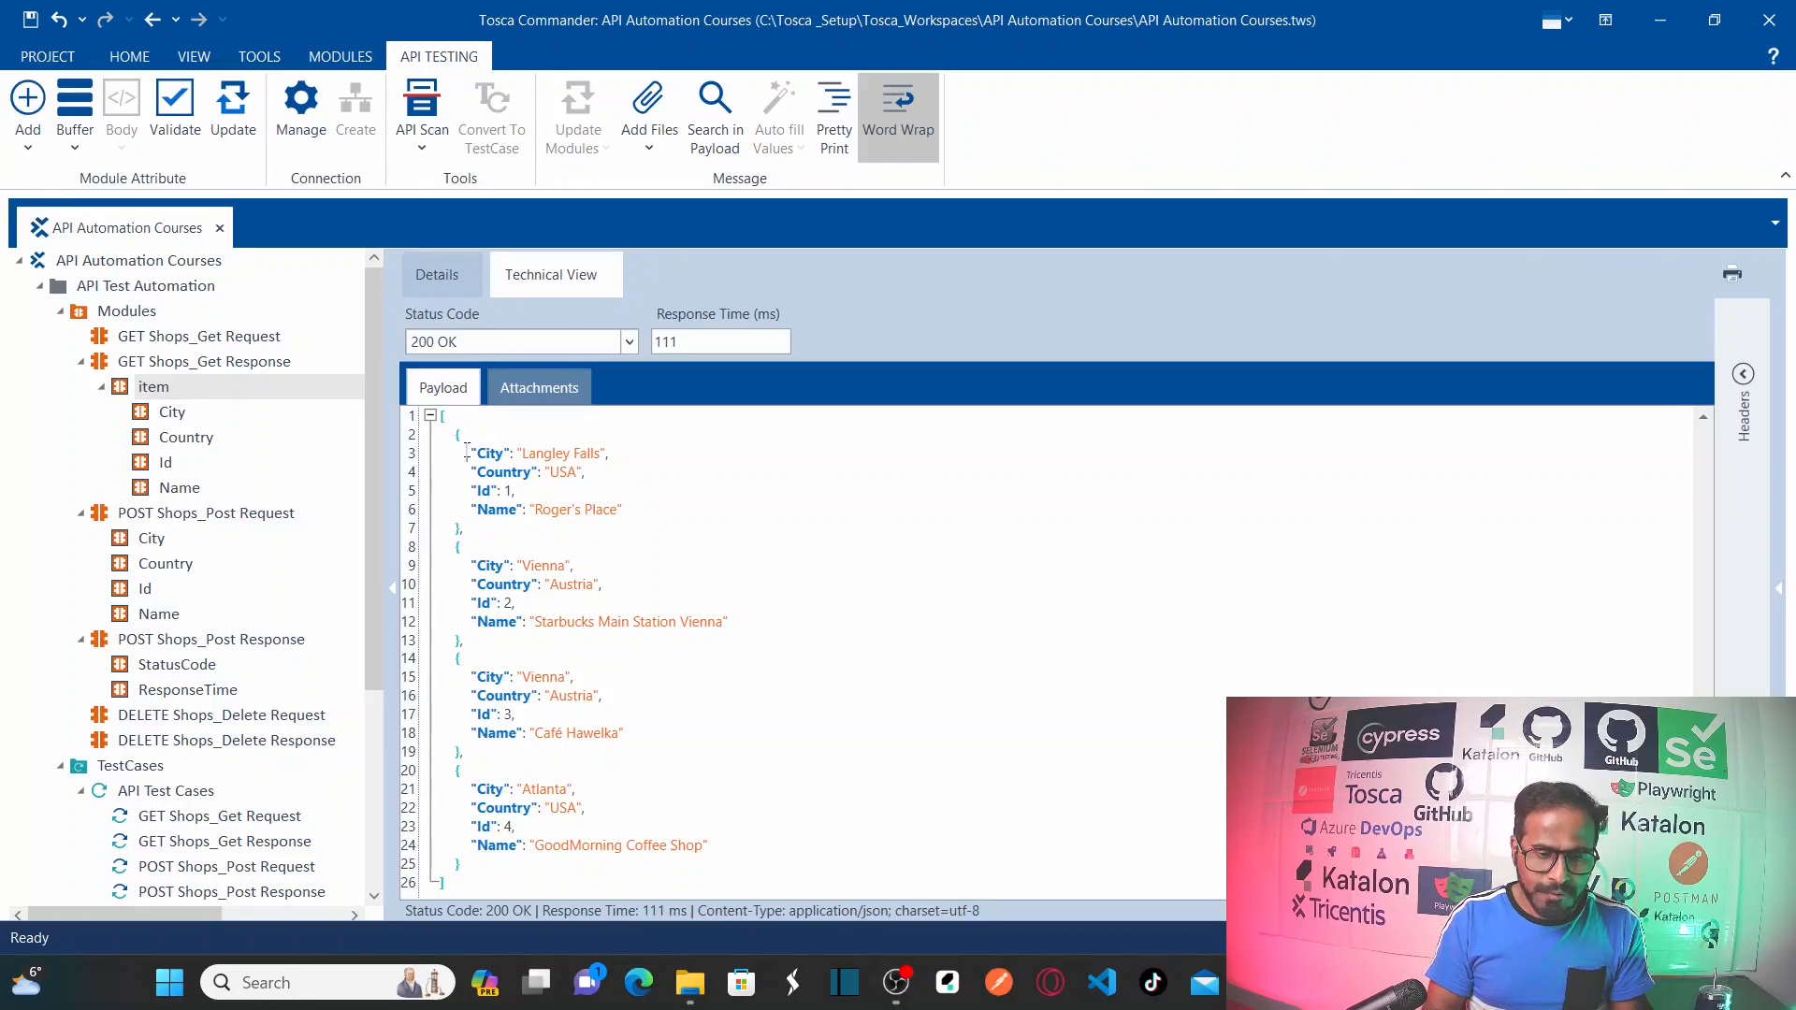
pyautogui.moveTo(483, 458); pyautogui.dragTo(639, 513)
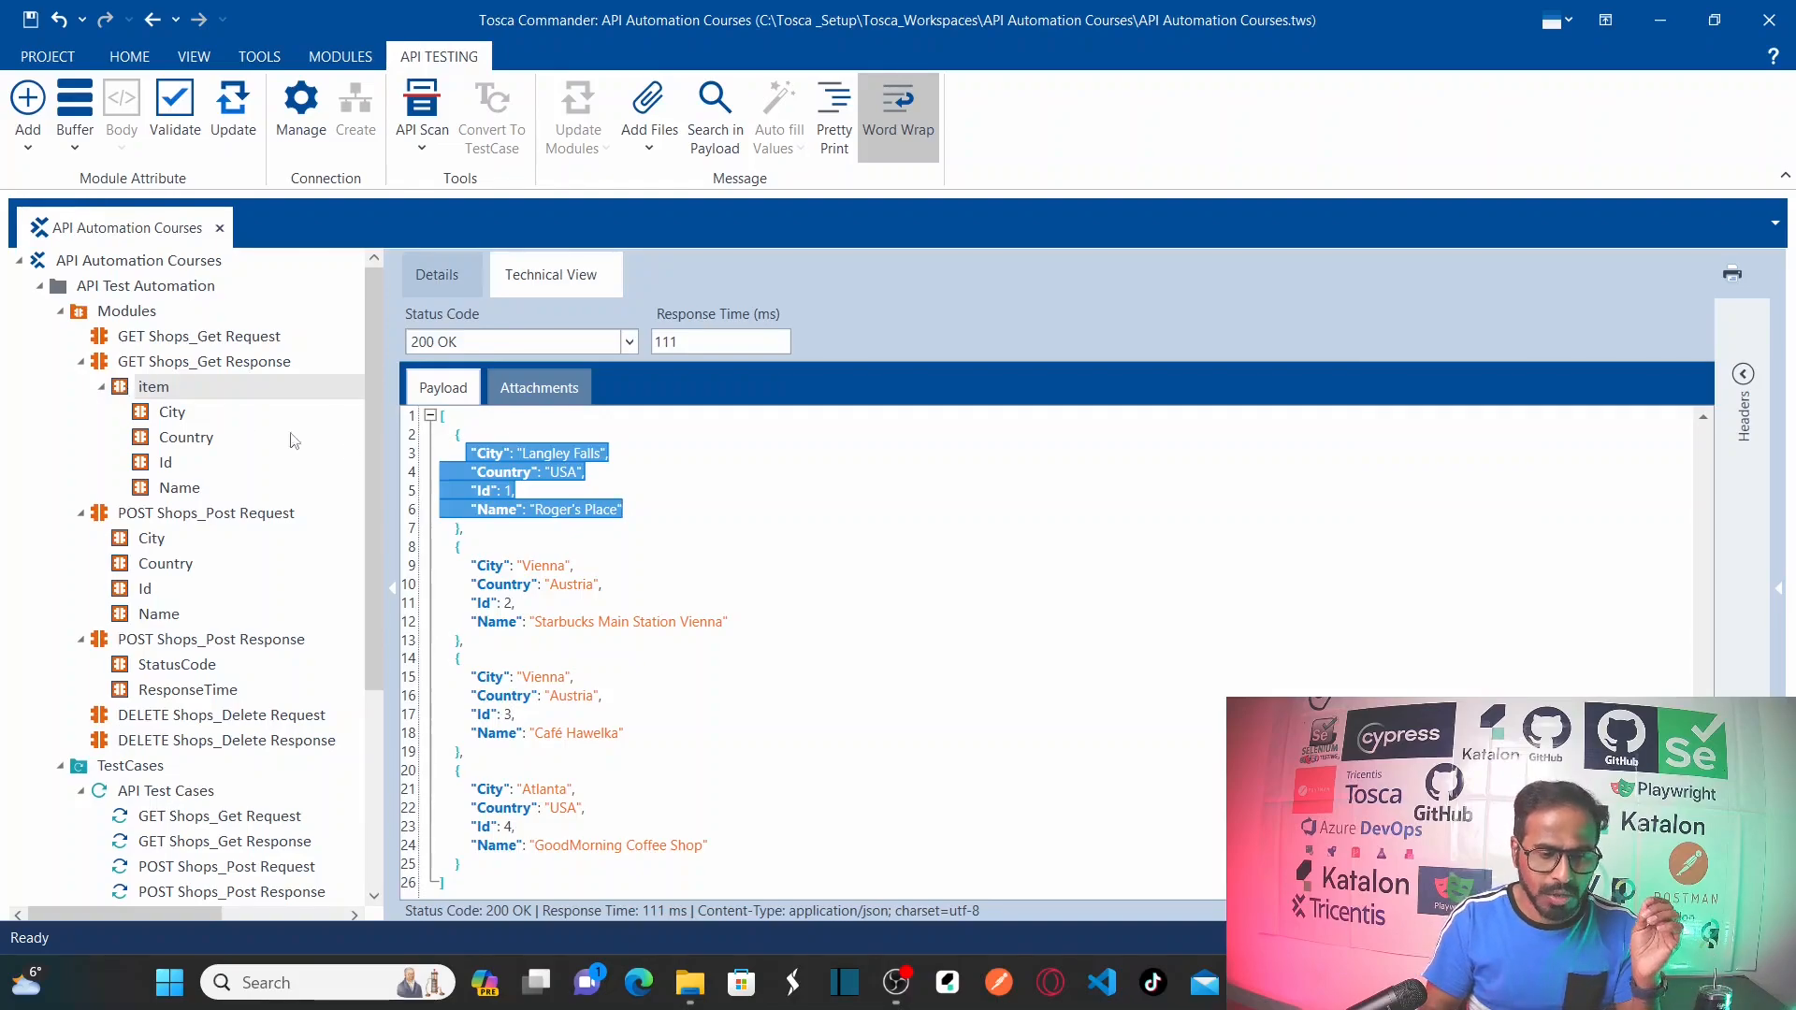
pyautogui.click(619, 584)
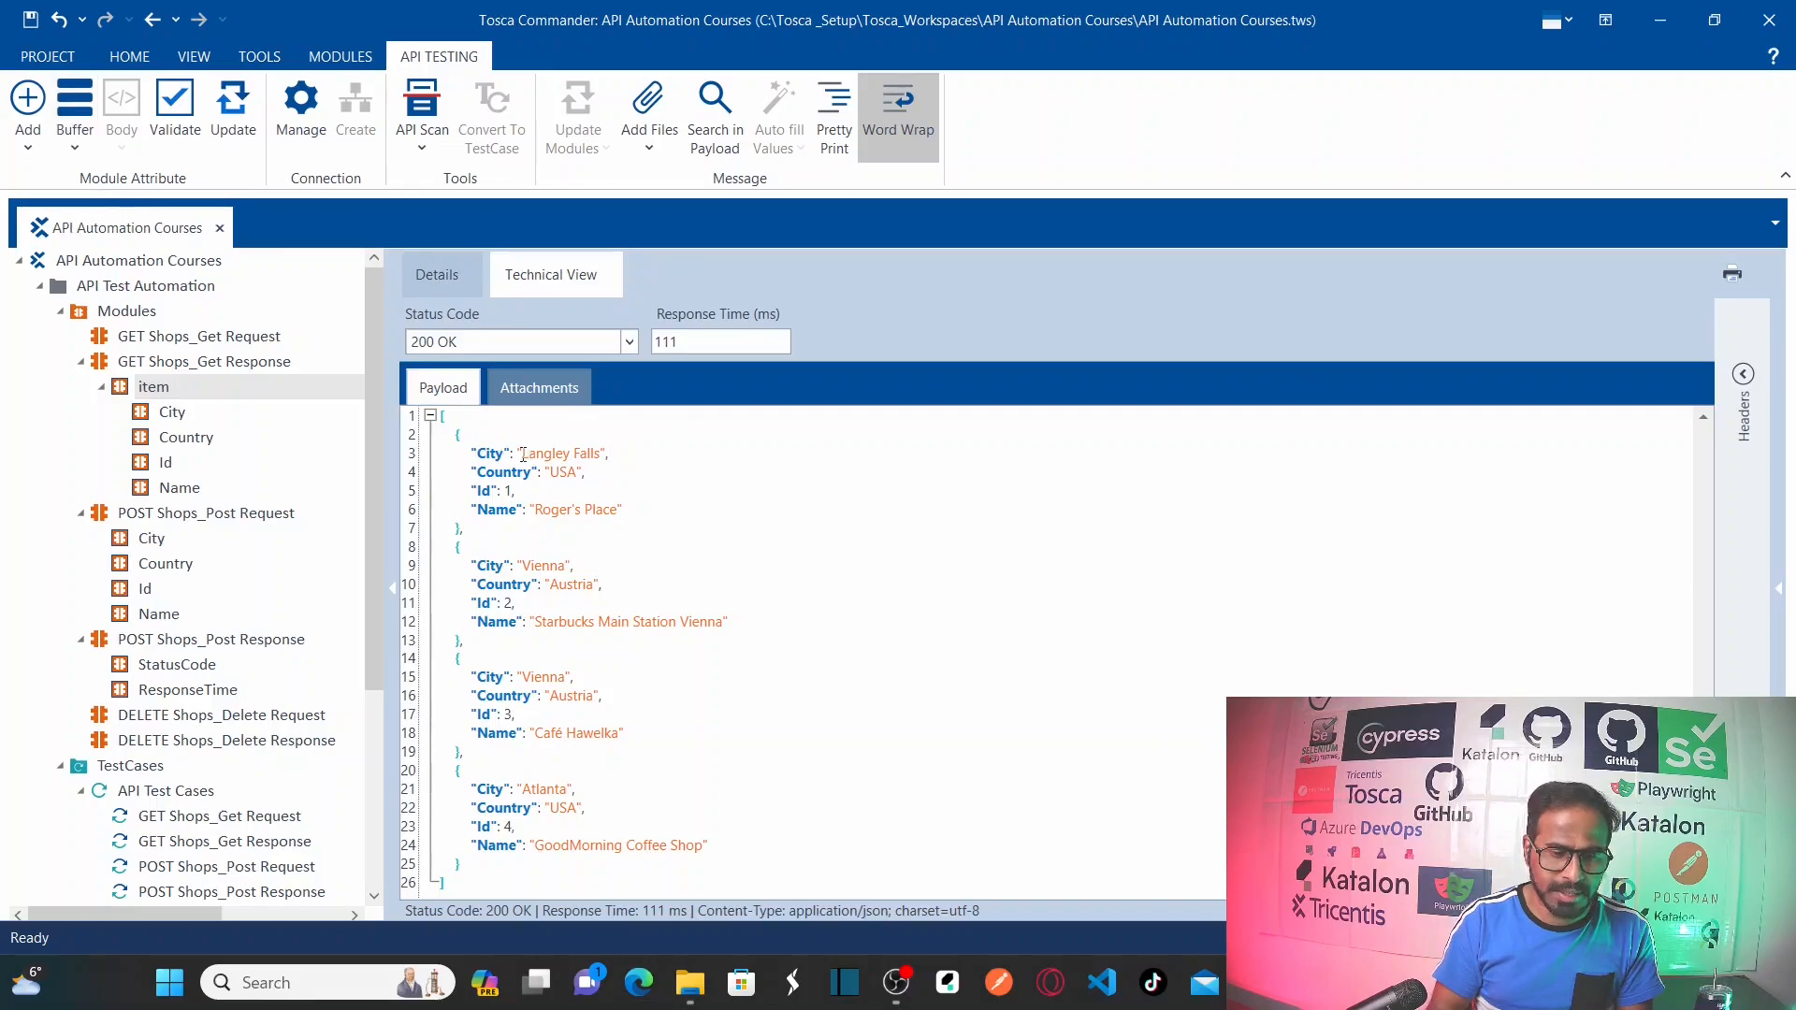
pyautogui.doubleClick(488, 453)
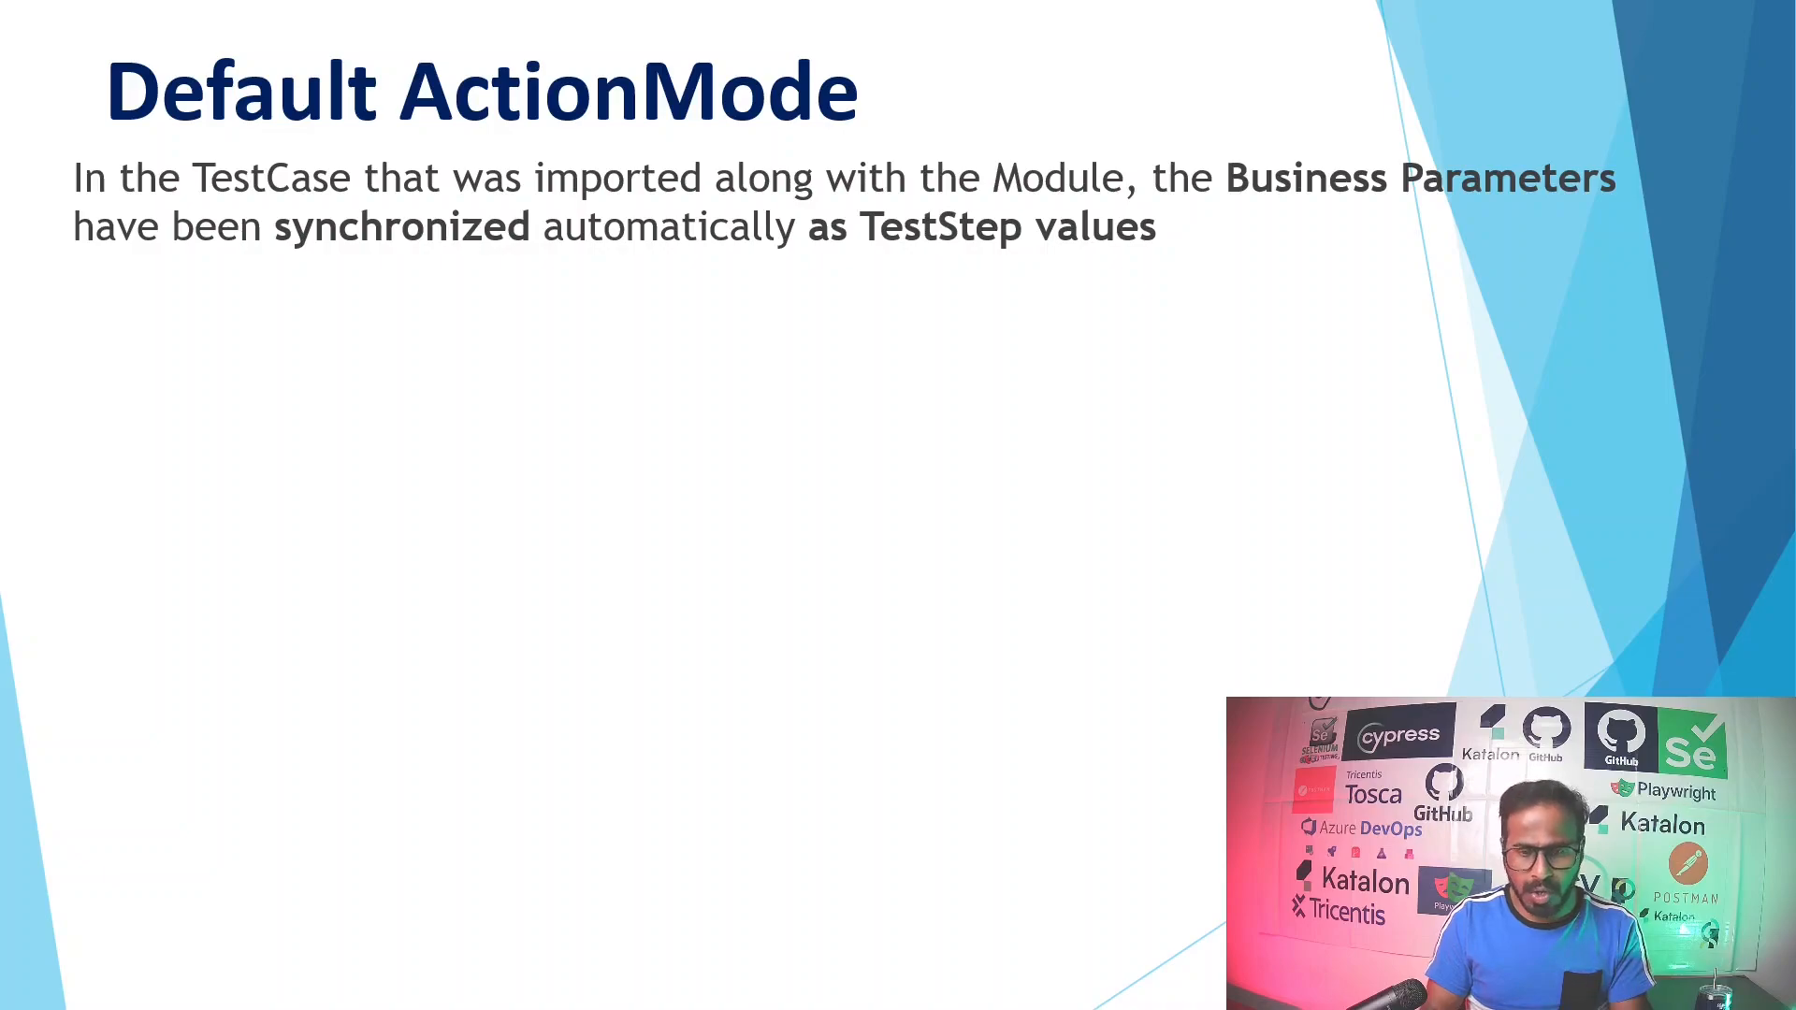
# Switch from the slides back to Tosca Commander and select the GET Shops_Get Request test case under API Test Cases
pyautogui.hotkey('alt', 'Tab')
pyautogui.hotkey('alt', 'Tab')
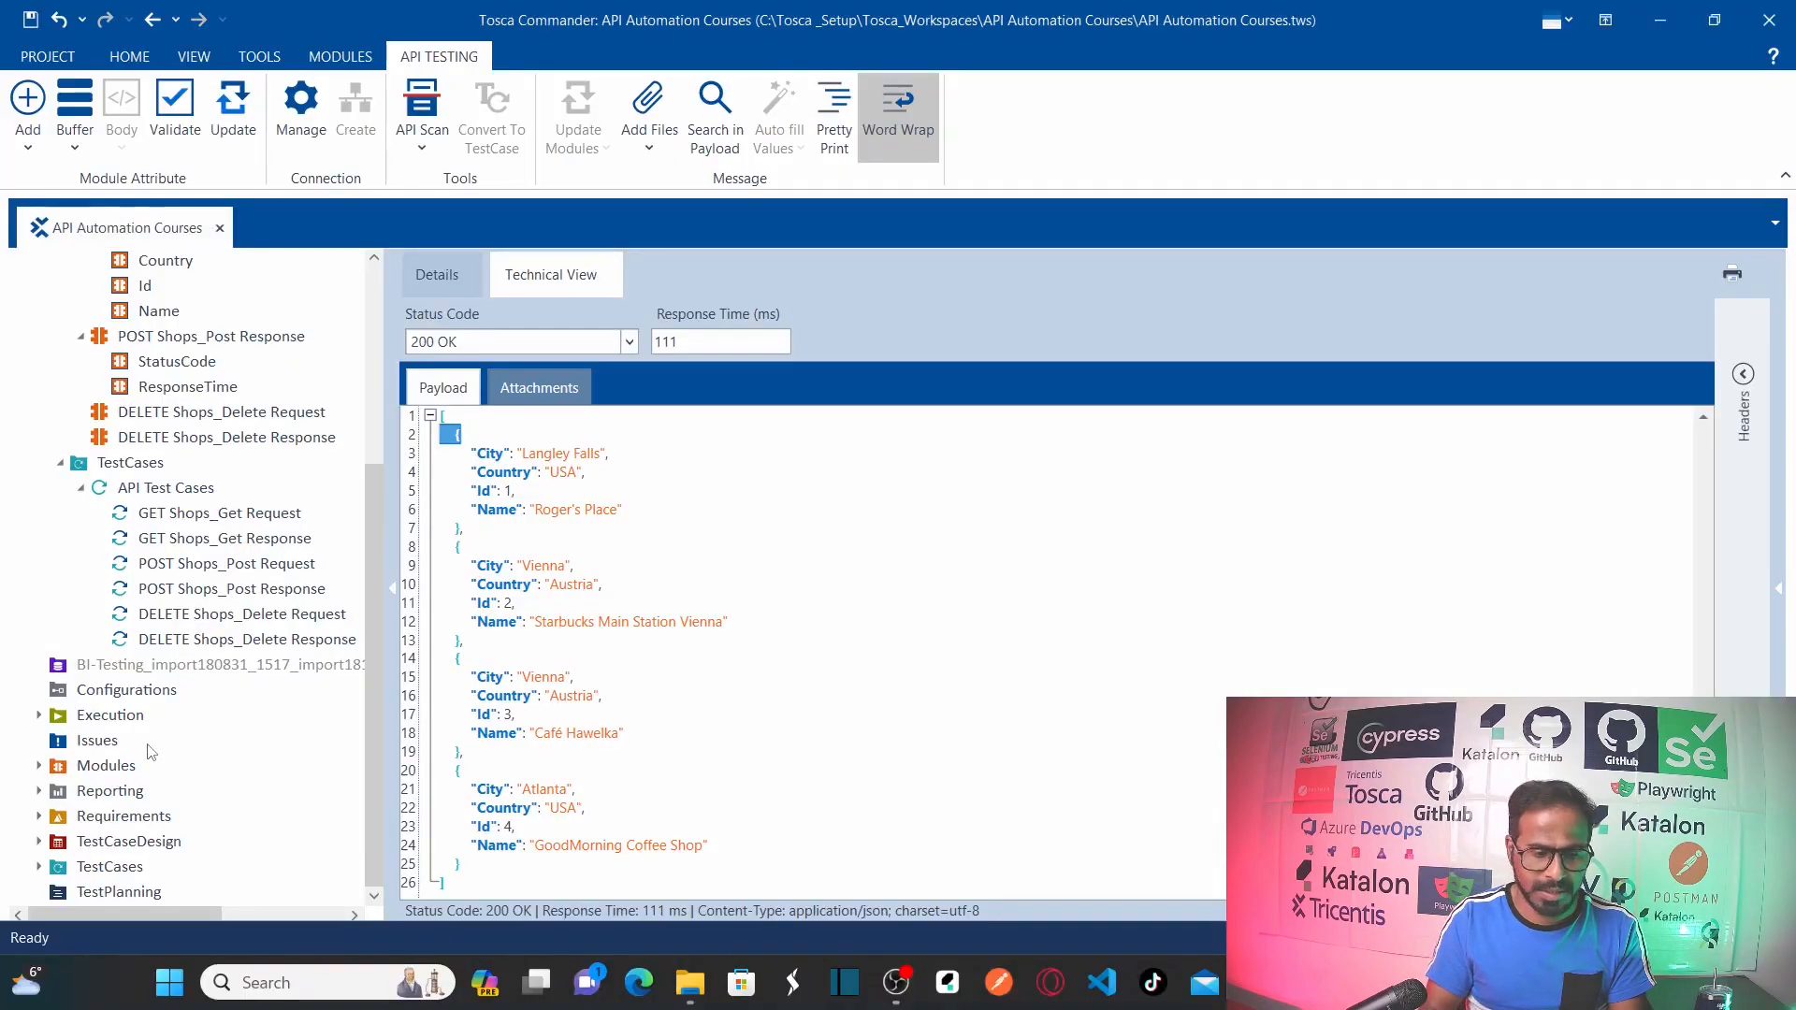
pyautogui.click(188, 517)
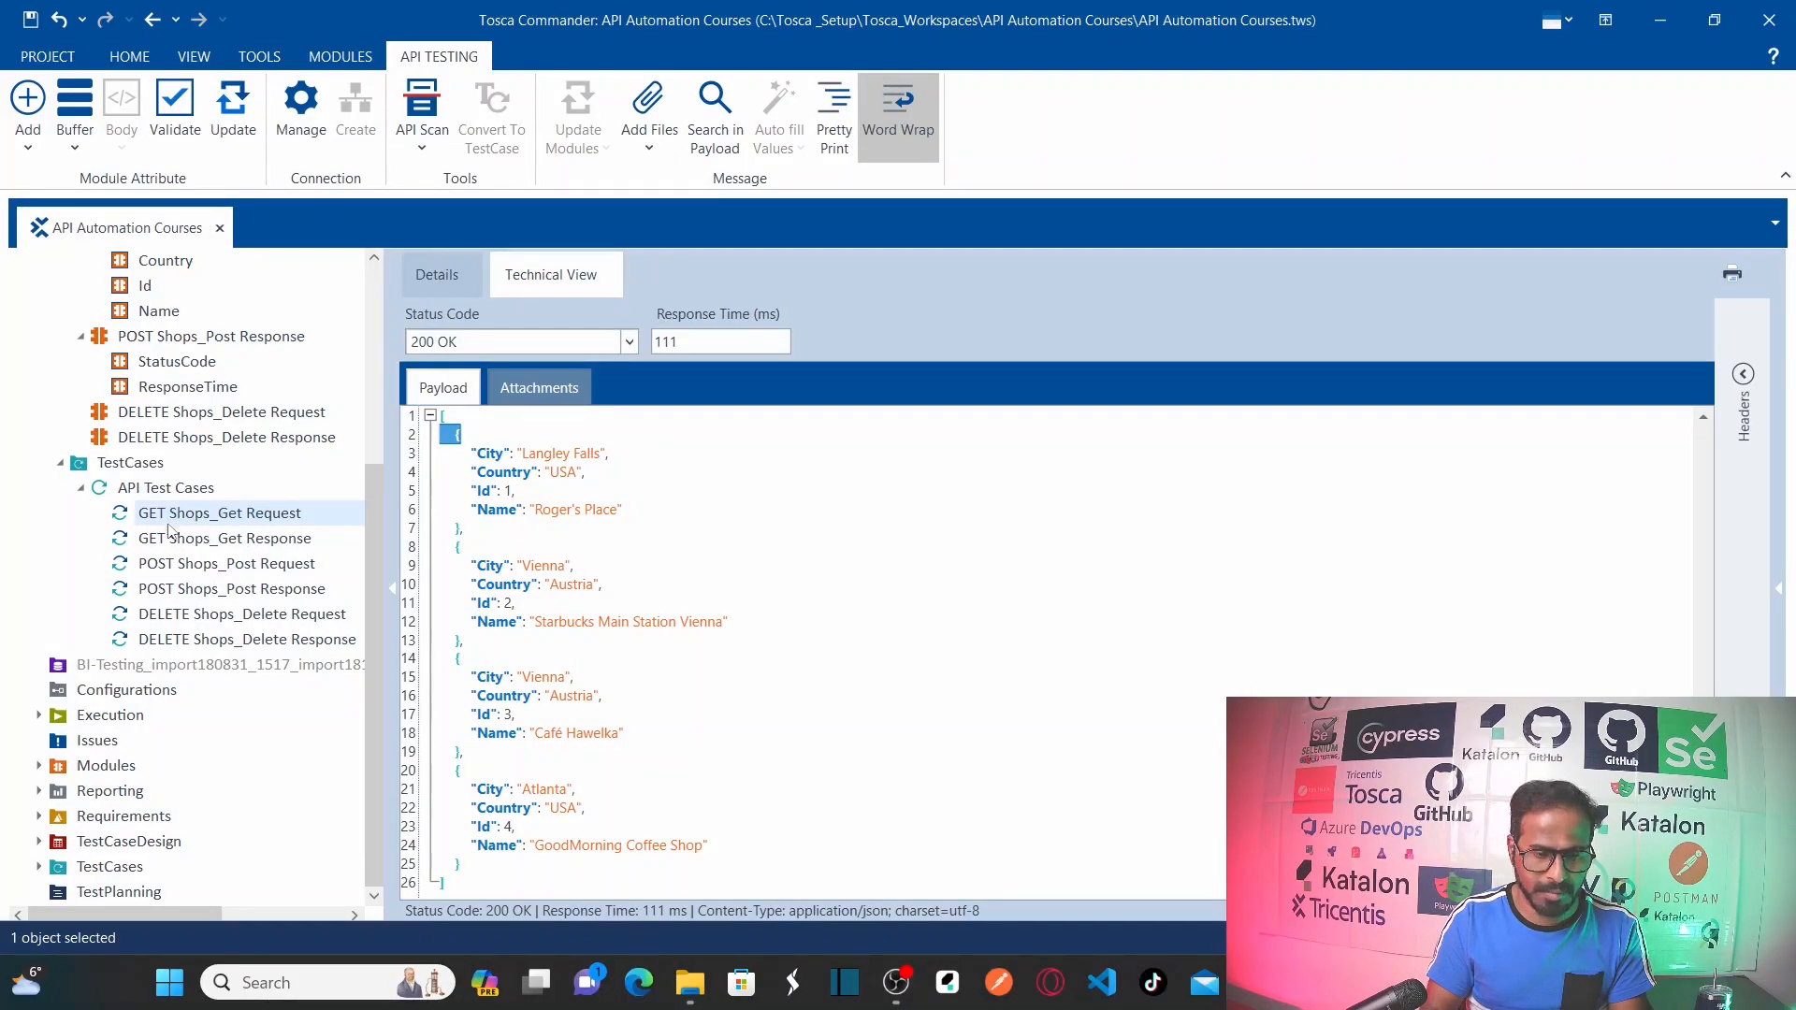
pyautogui.hotkey('alt', 'Tab')
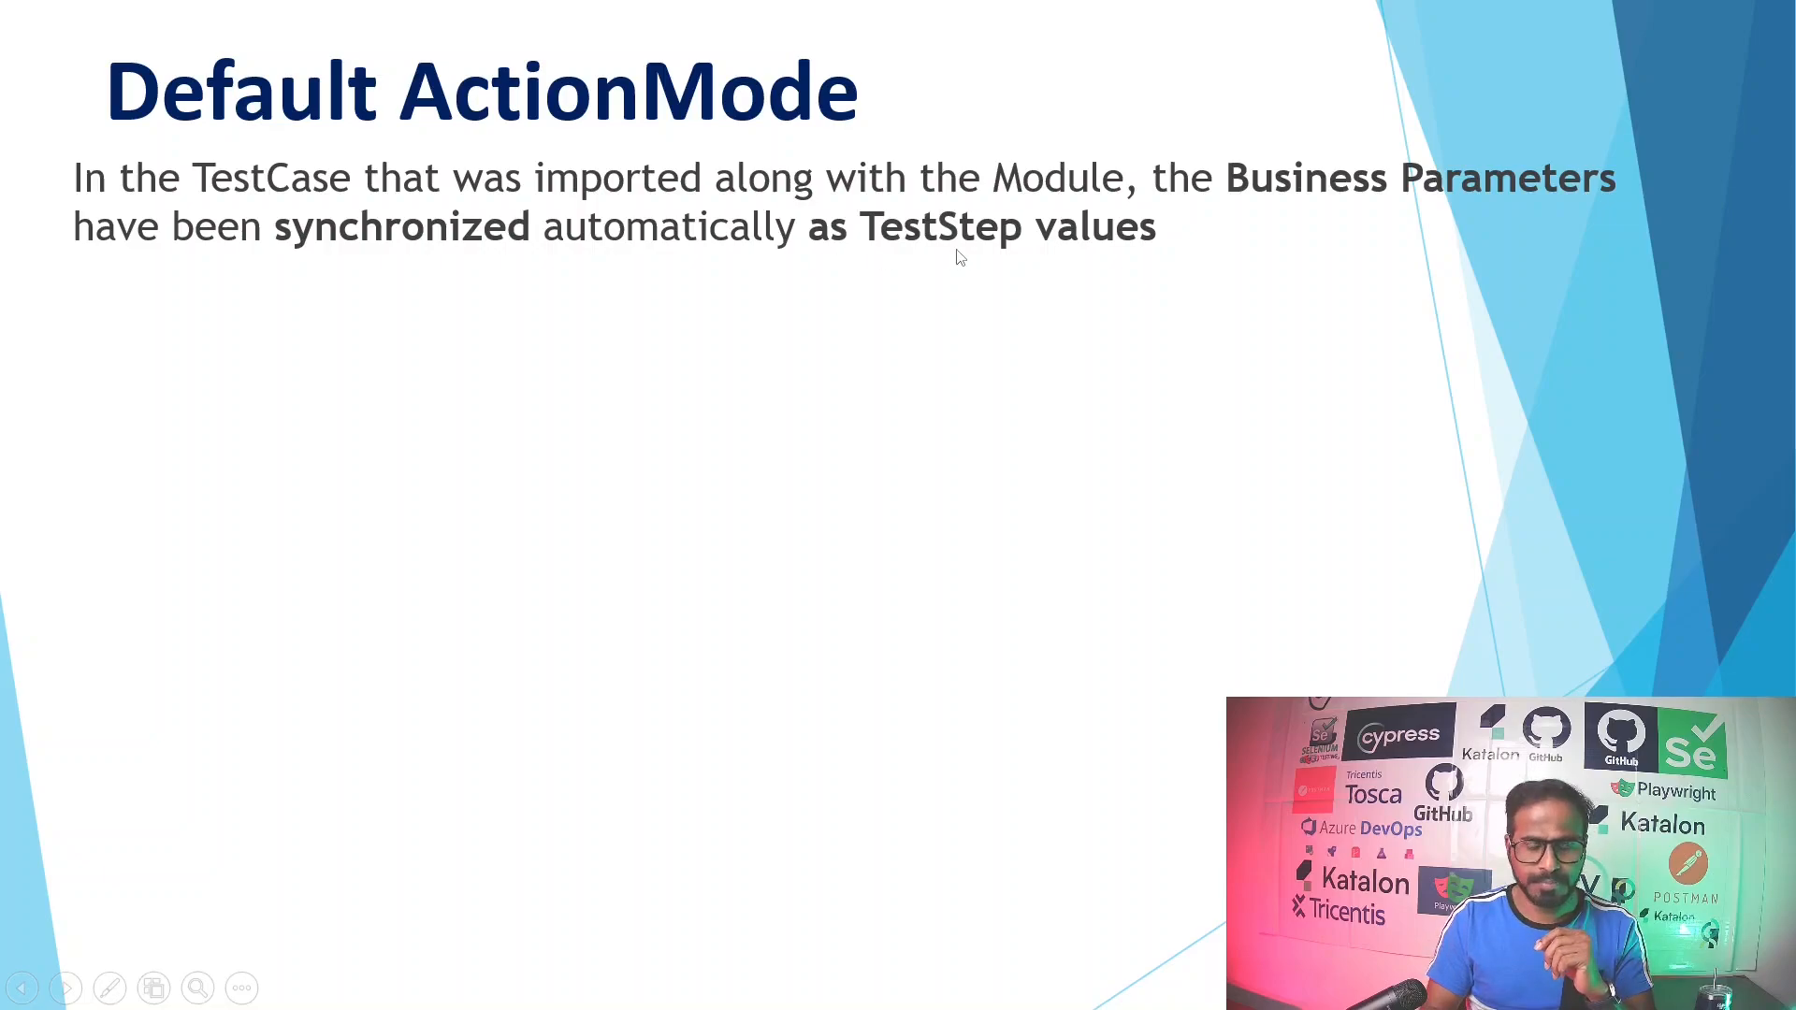
pyautogui.press('Right')
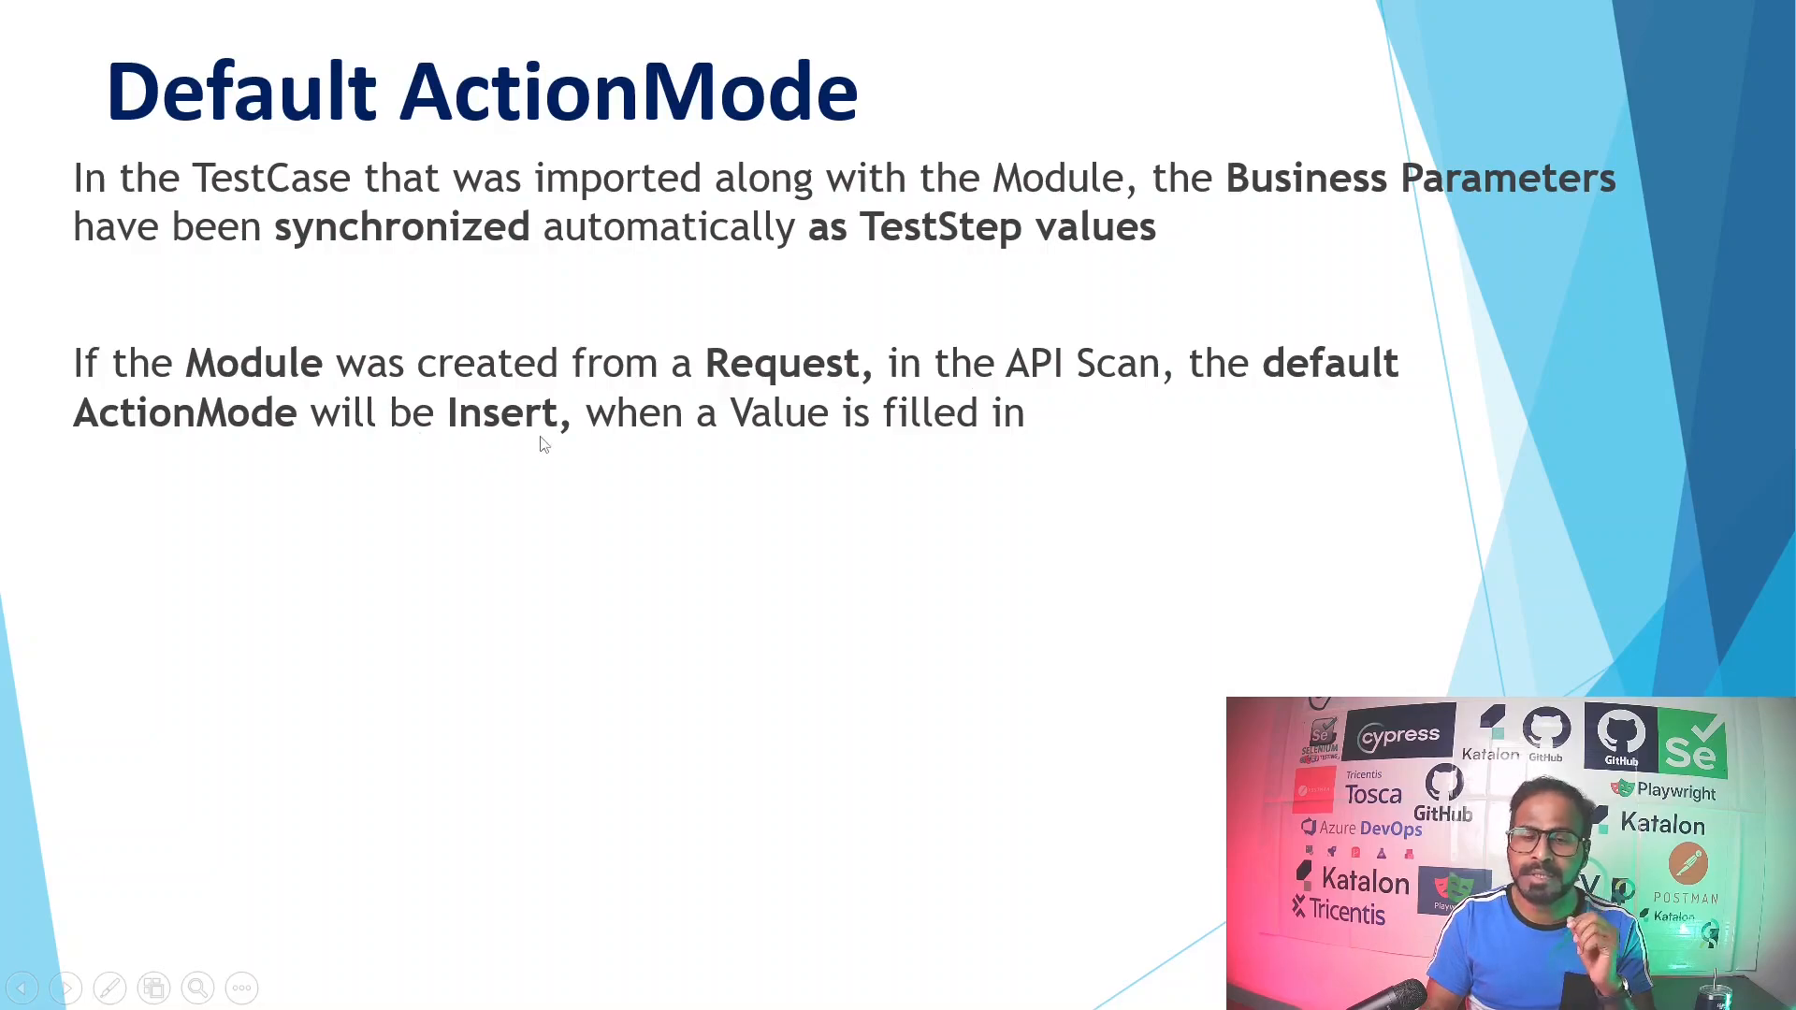
pyautogui.press('Right')
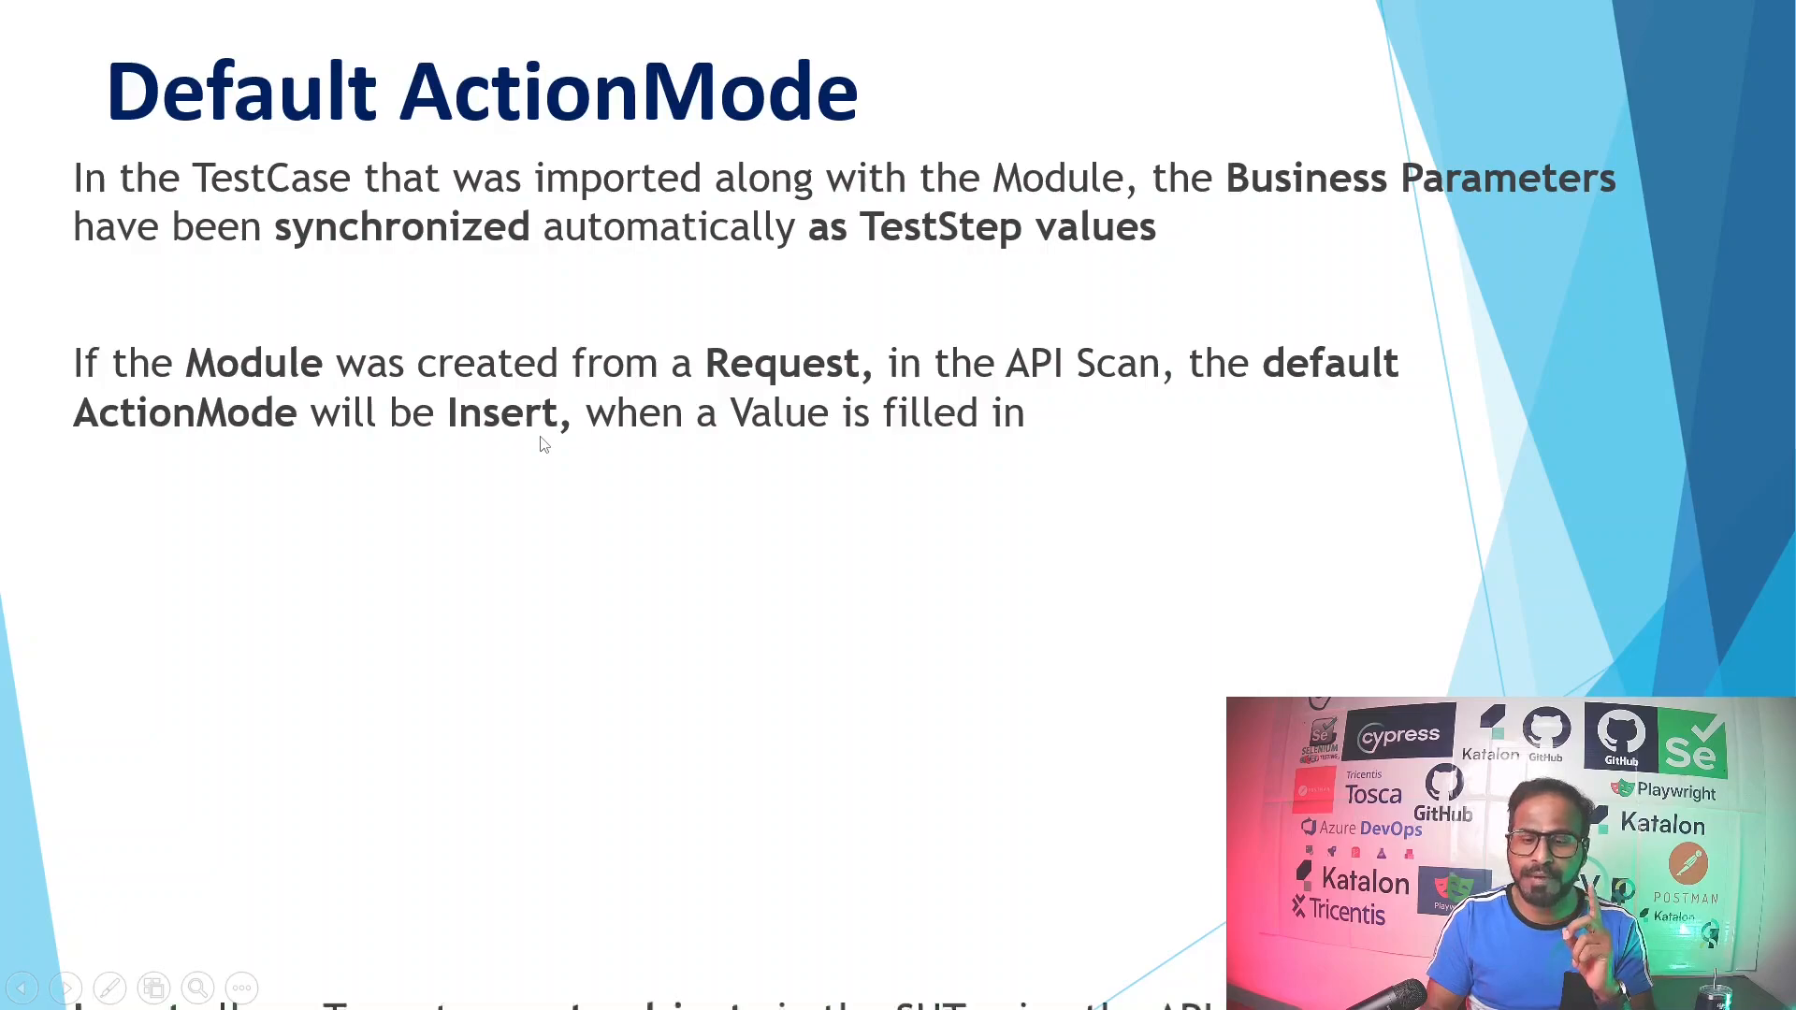